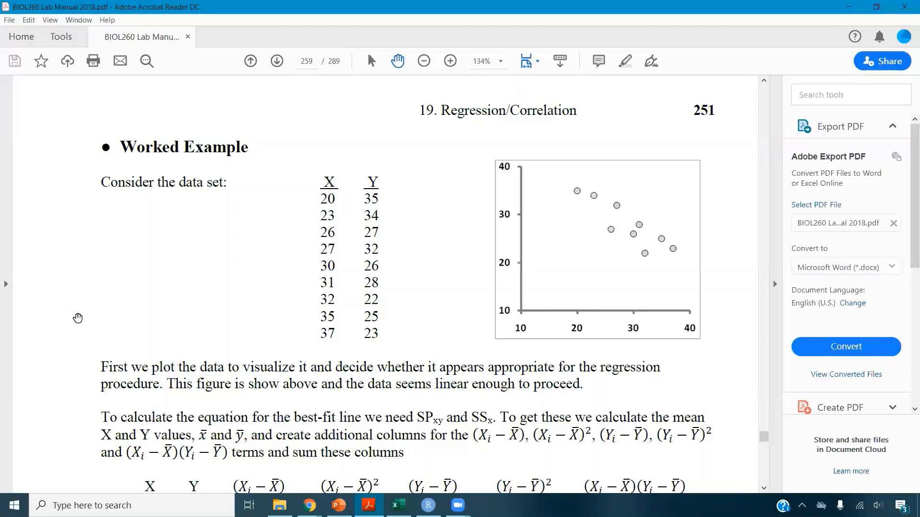
- Switch to the Excel regression template and insert a markers-only scatter chart of the X and Y data in A4:B13
click(397, 505)
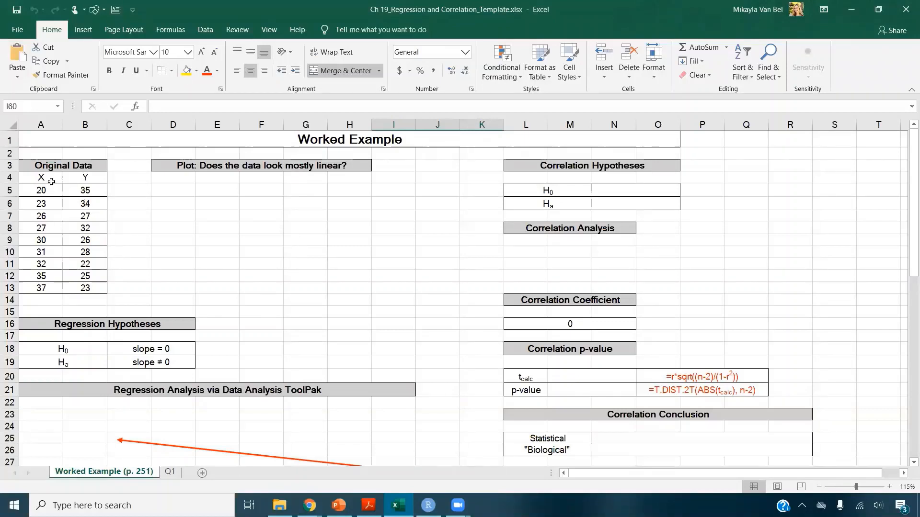
drag(49, 177, 78, 287)
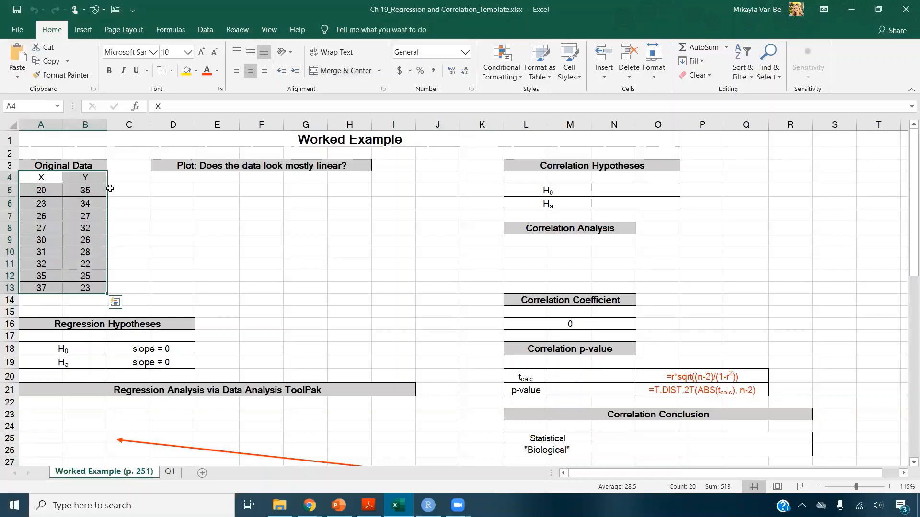
click(84, 31)
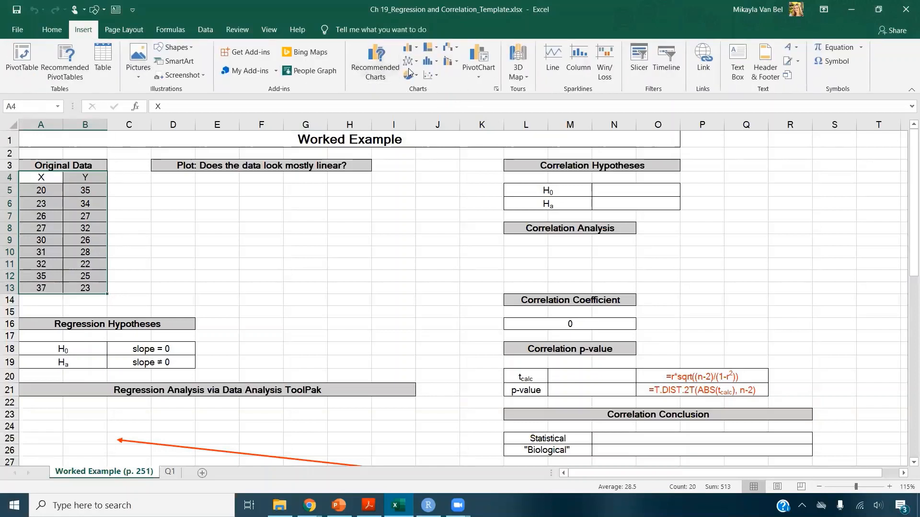
click(429, 75)
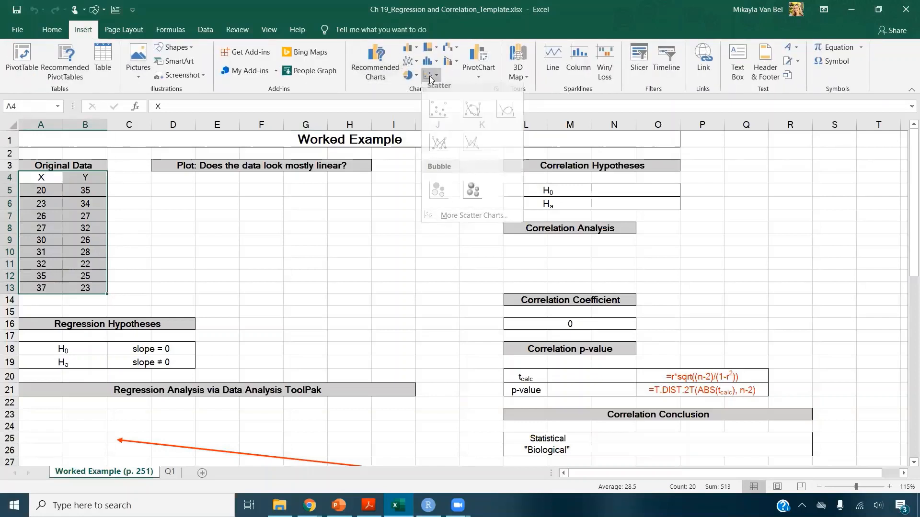
click(439, 114)
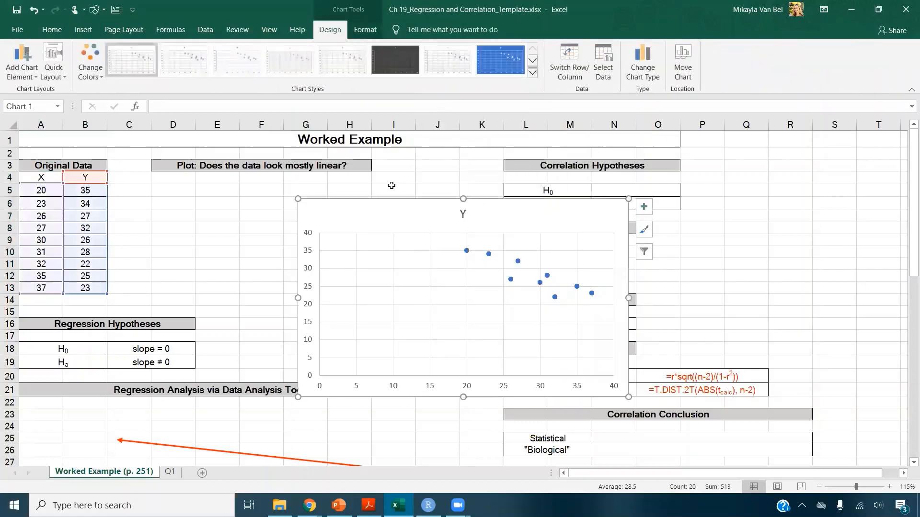
- Place the scatter chart beneath the "Plot: Does the data look mostly linear?" heading, shrink it to end around row 15, and delete its title
drag(383, 204, 234, 179)
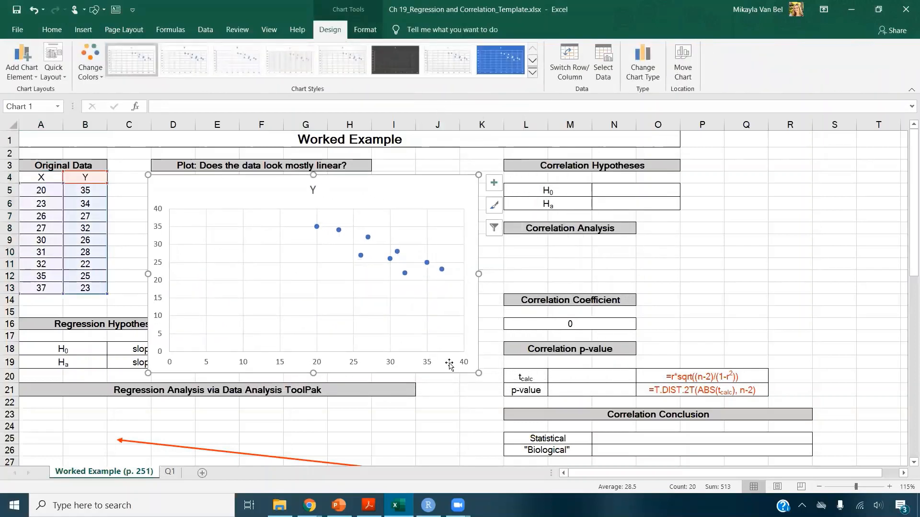
drag(478, 372, 428, 306)
click(292, 191)
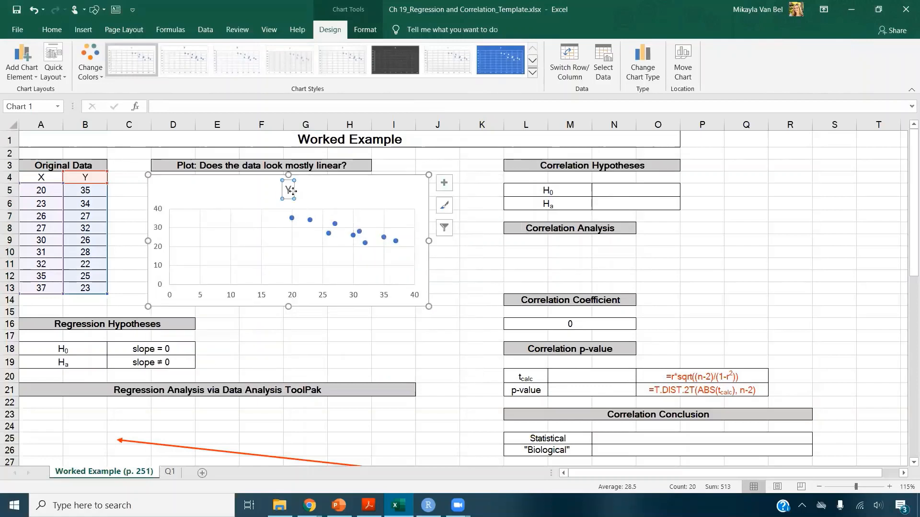
key(Delete)
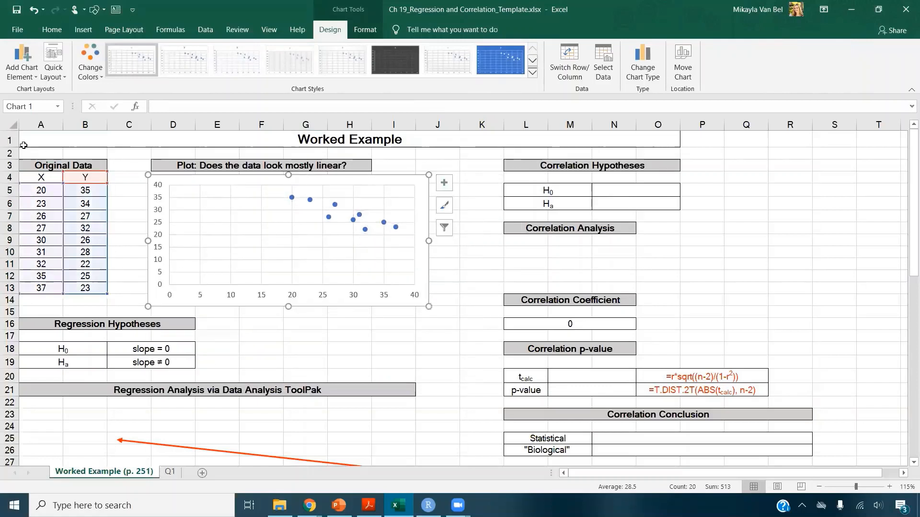
- Add a primary horizontal axis title to the scatter chart reading "X"
click(27, 75)
mouse_move(33, 102)
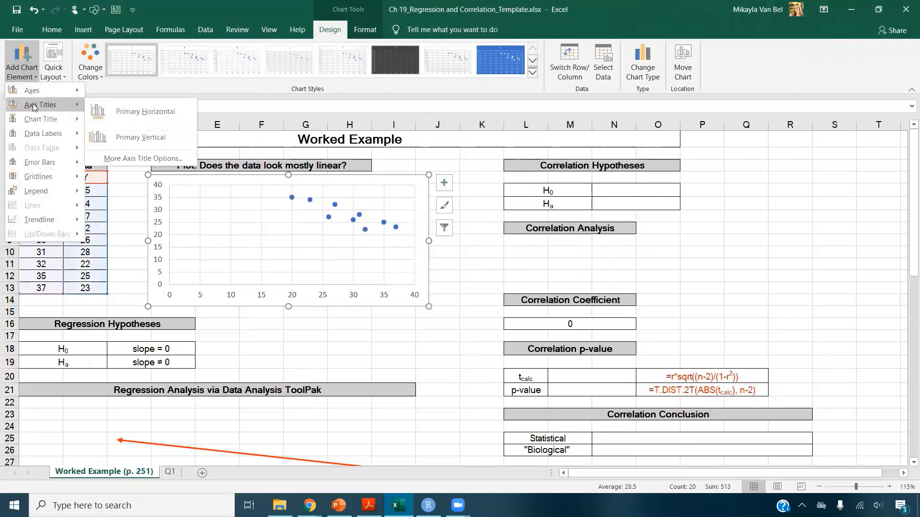
click(118, 113)
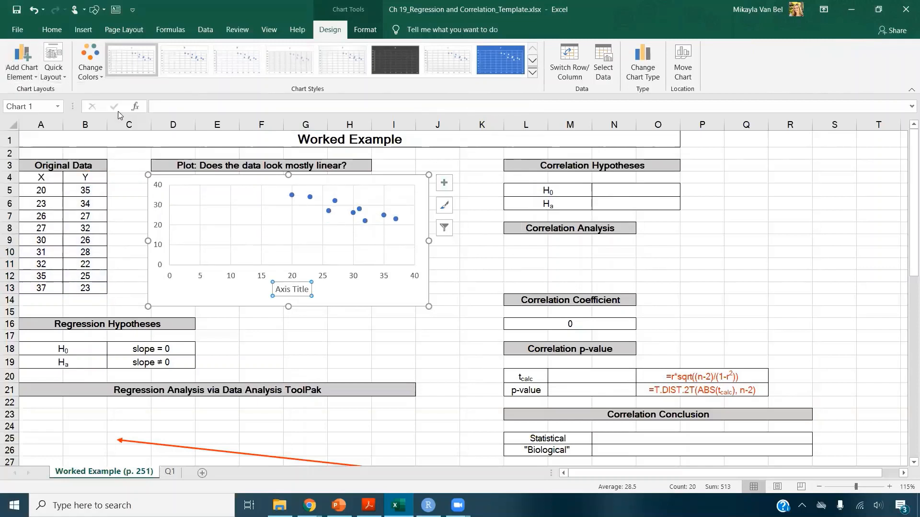
text(X)
key(Return)
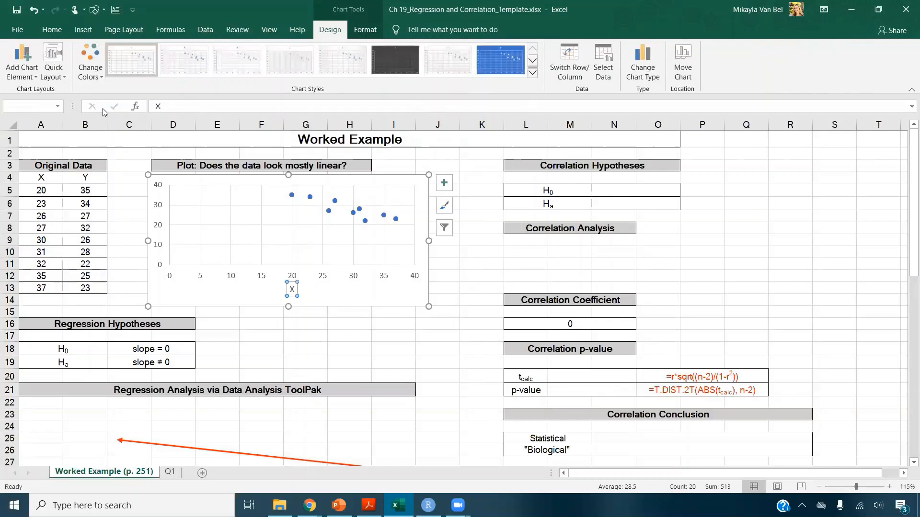
- Add a primary vertical axis title to the scatter chart reading "Y"
click(30, 72)
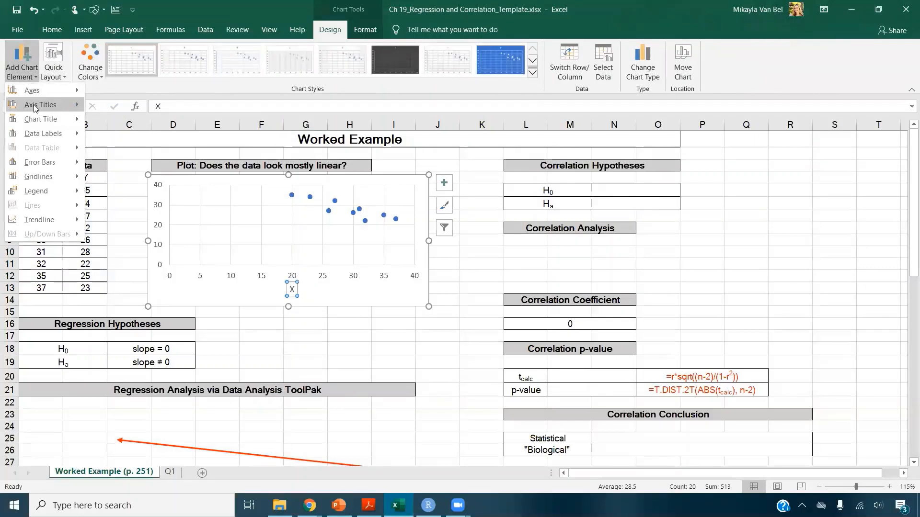
mouse_move(43, 104)
click(116, 138)
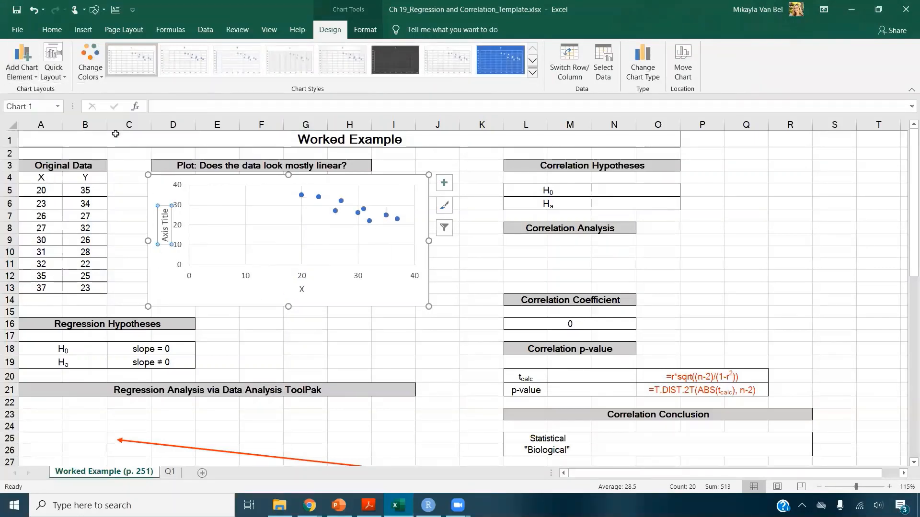
text(Y)
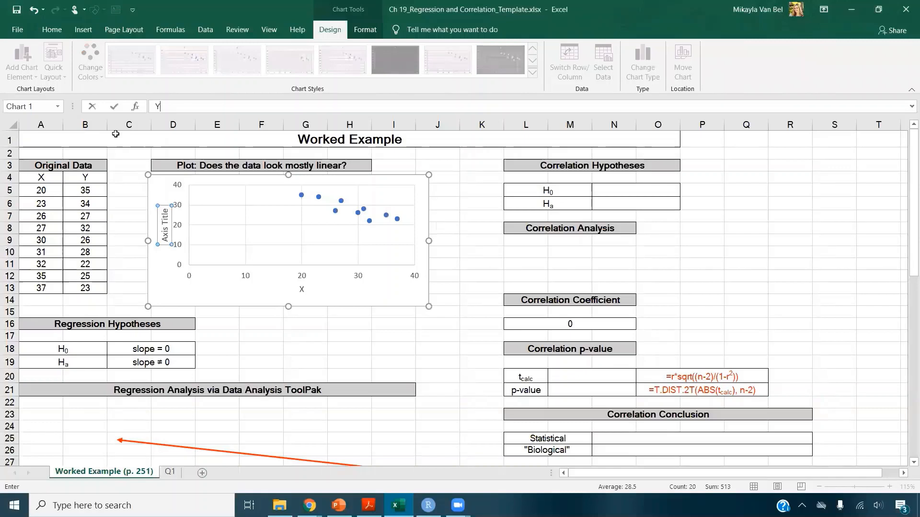
key(Return)
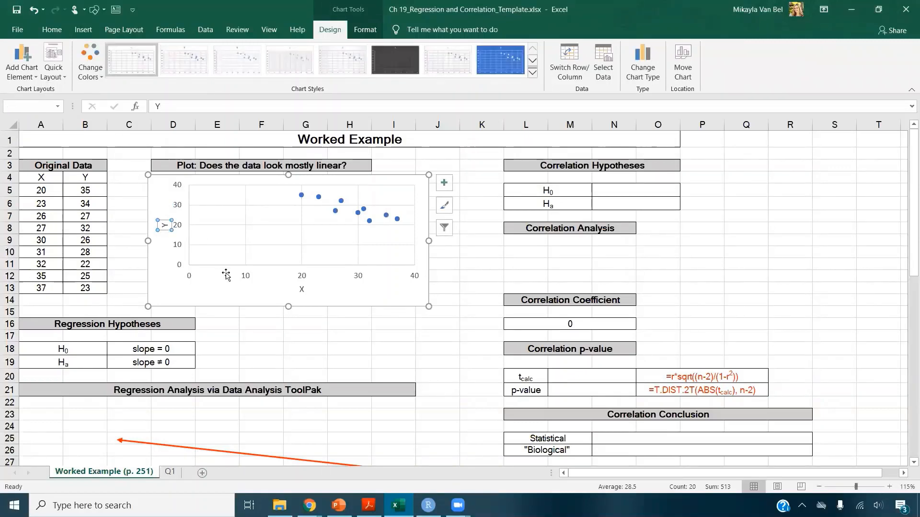
- Add a linear trendline to the scatter chart's data points
click(171, 297)
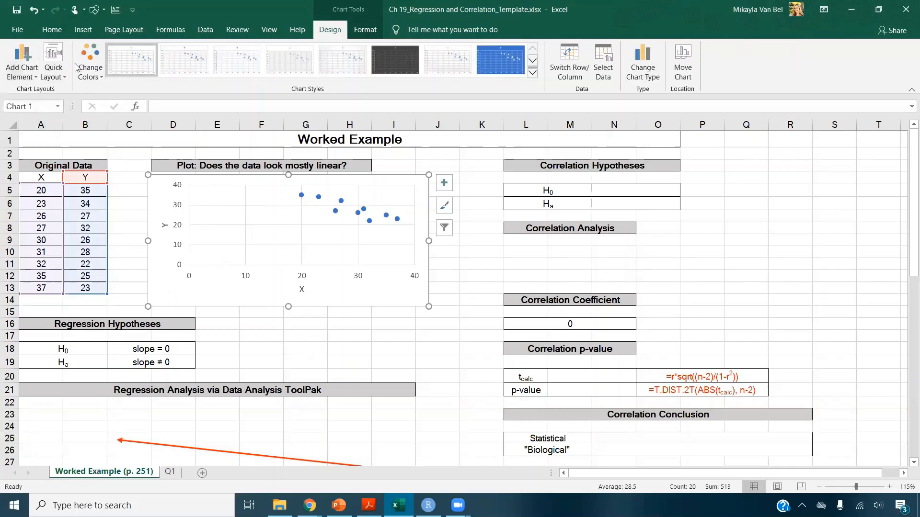
click(25, 72)
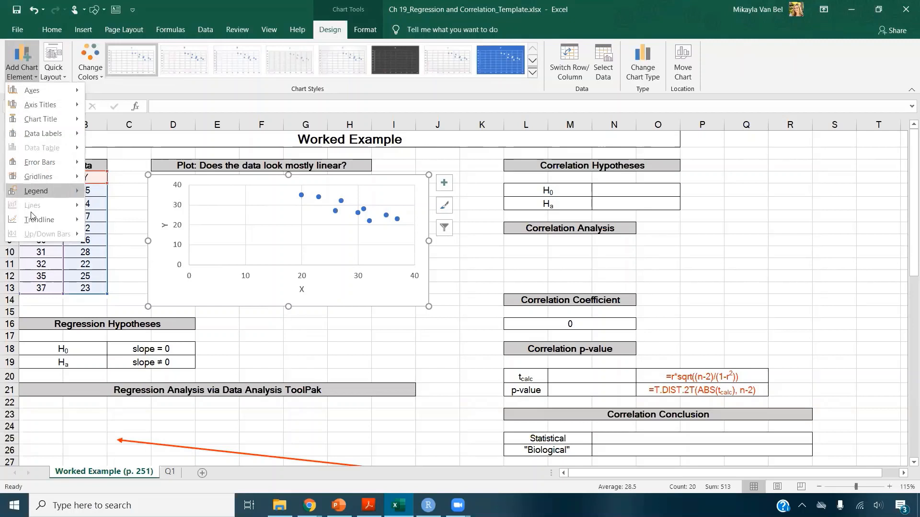
mouse_move(70, 220)
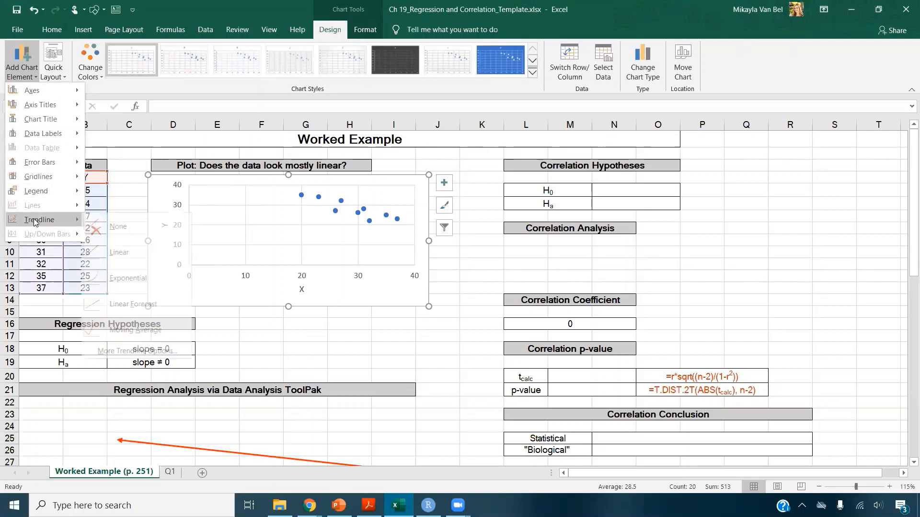
click(143, 245)
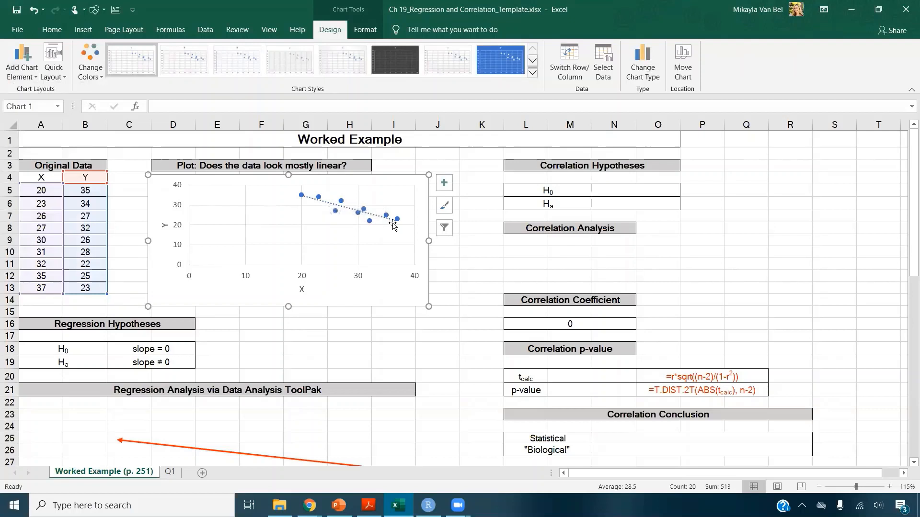
- Set the trendline options to display both the equation and the R-squared value on the chart
click(328, 204)
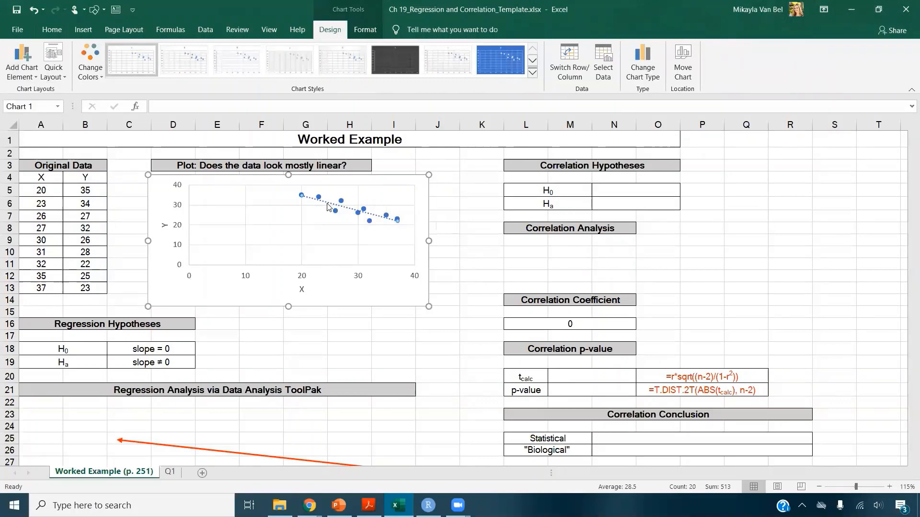
double_click(328, 207)
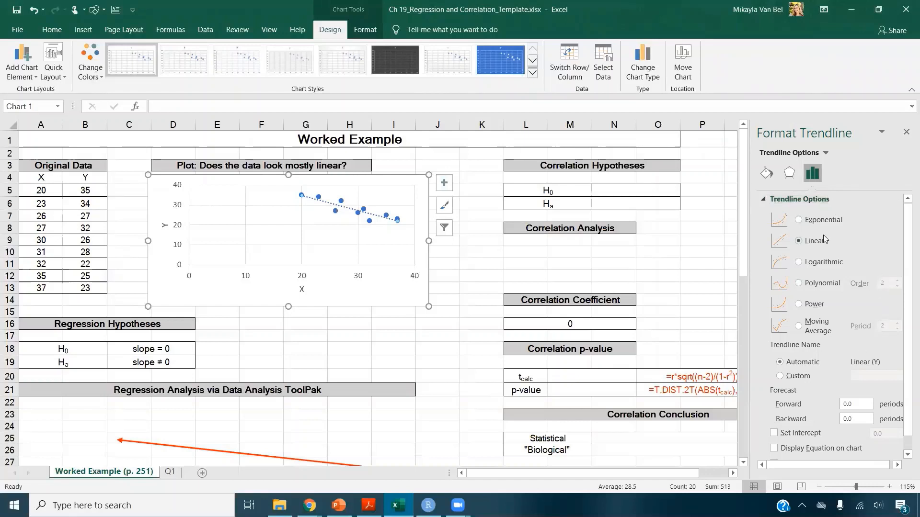
scroll(824, 245, down, 1)
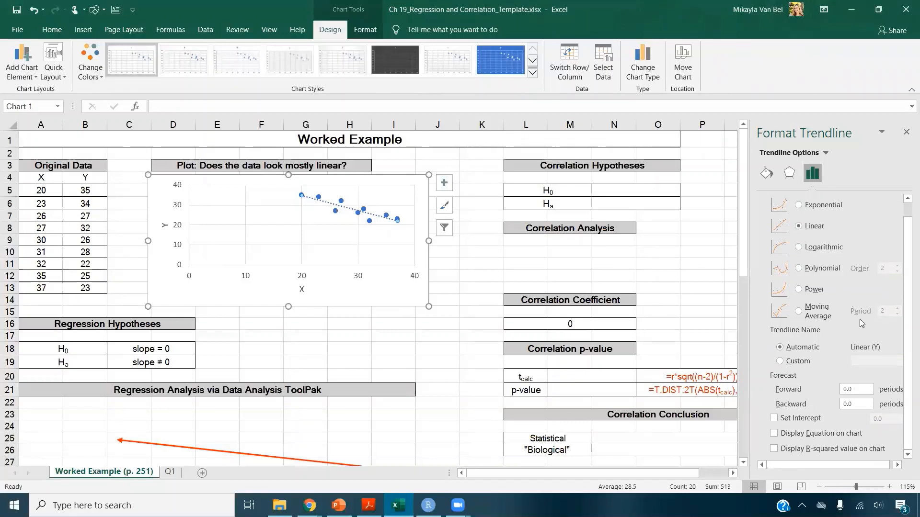
click(802, 437)
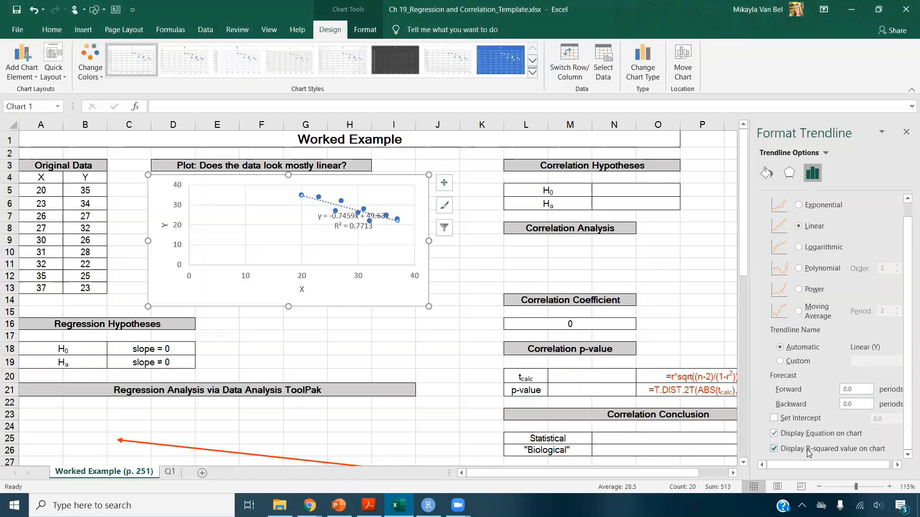
- Move the trendline's equation and R-squared label away from the points into the empty lower-left area of the plot
click(349, 236)
click(342, 229)
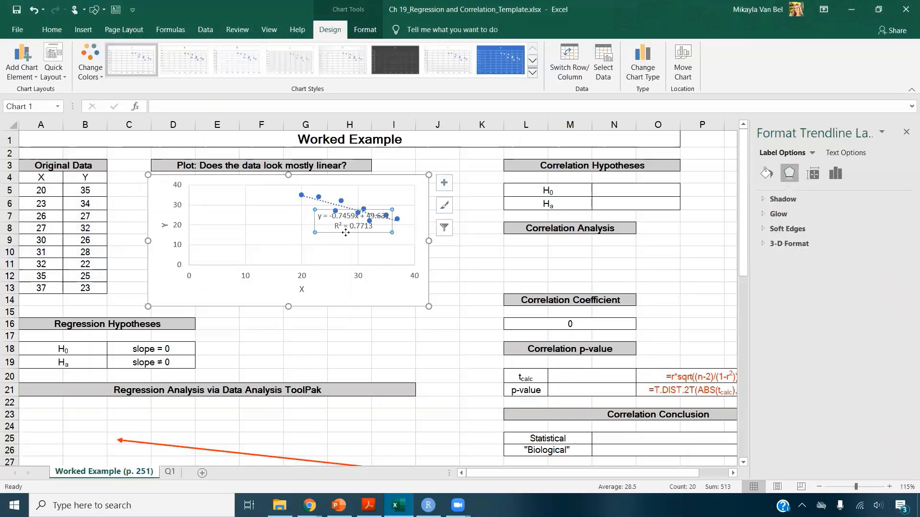
drag(345, 233, 287, 233)
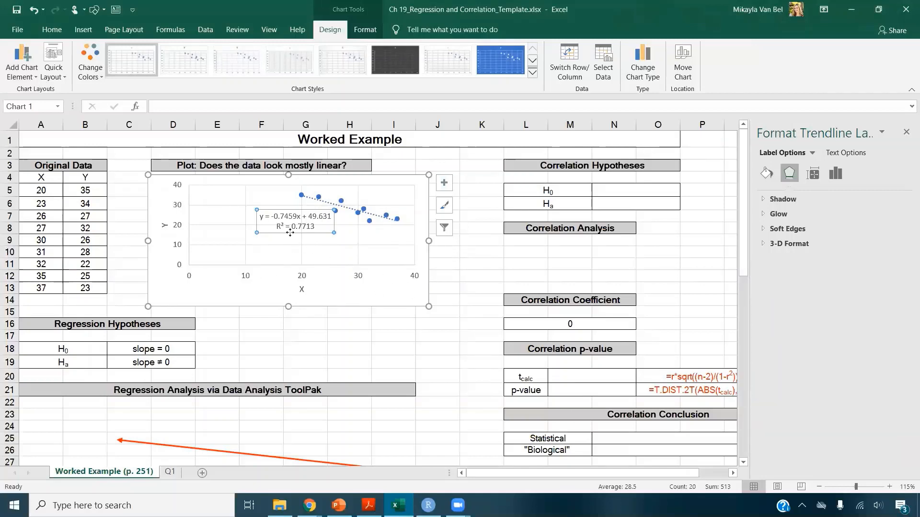
drag(288, 233, 247, 261)
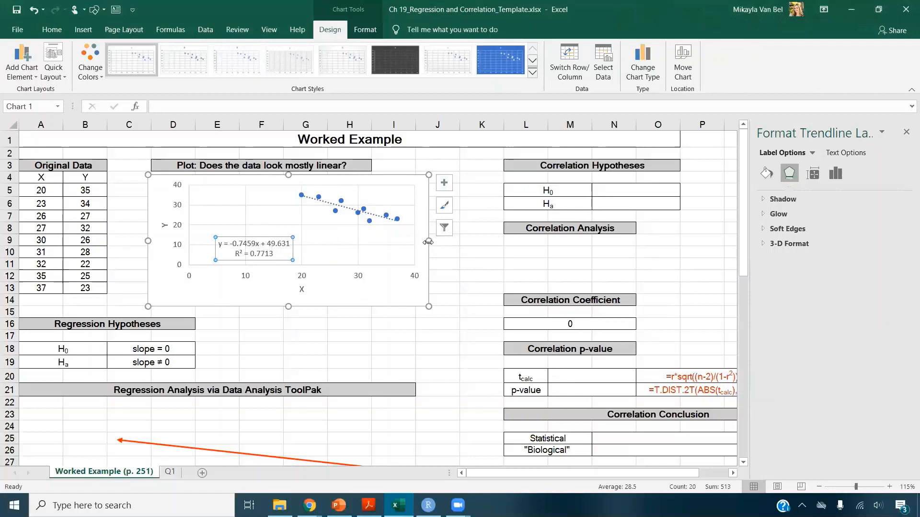
- Narrow the chart to the width of its heading, ending at column H, and shift the equation label back inside the plot area
drag(428, 243, 372, 241)
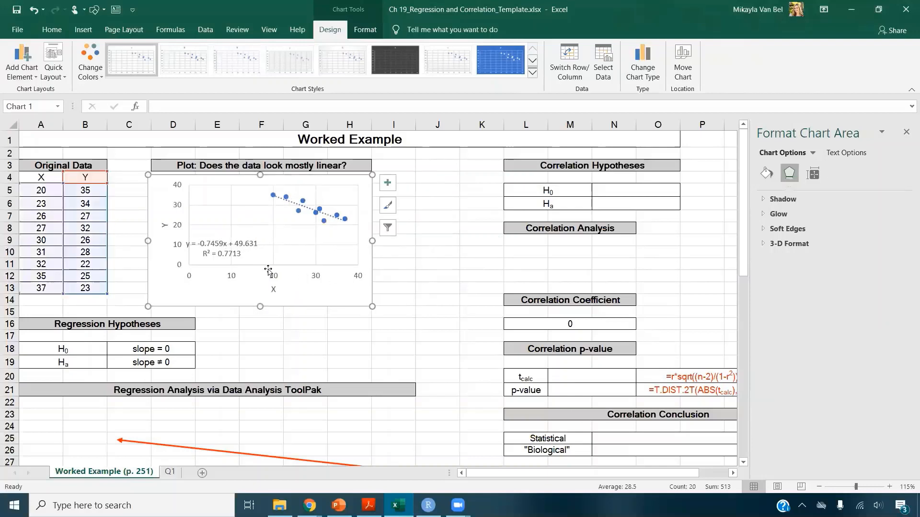
click(234, 256)
drag(233, 242, 254, 242)
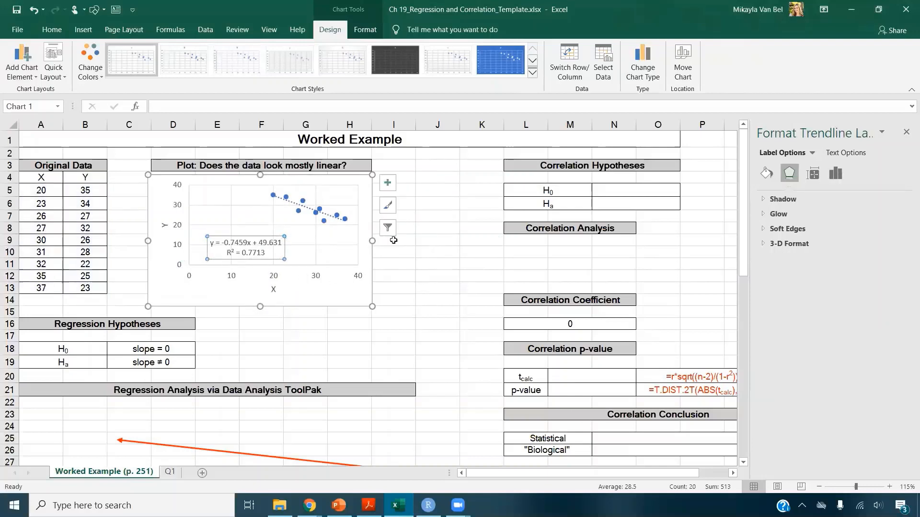
click(483, 216)
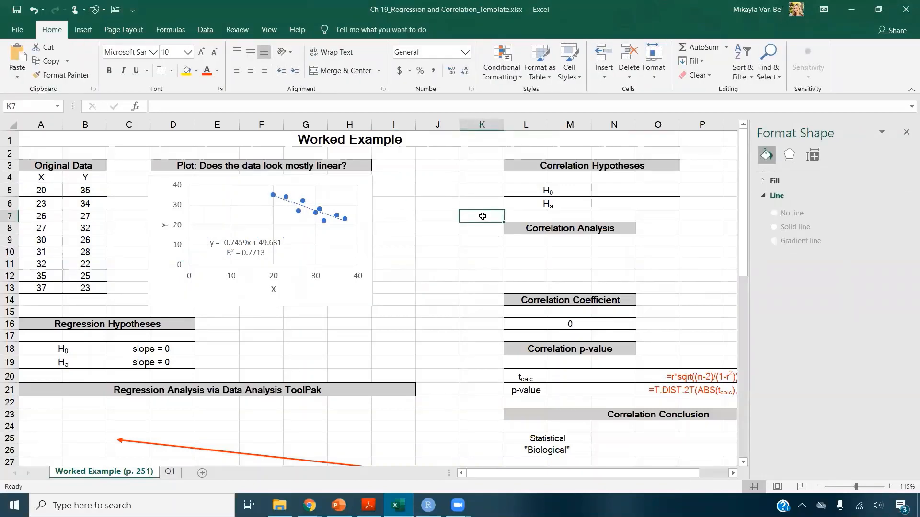
click(906, 133)
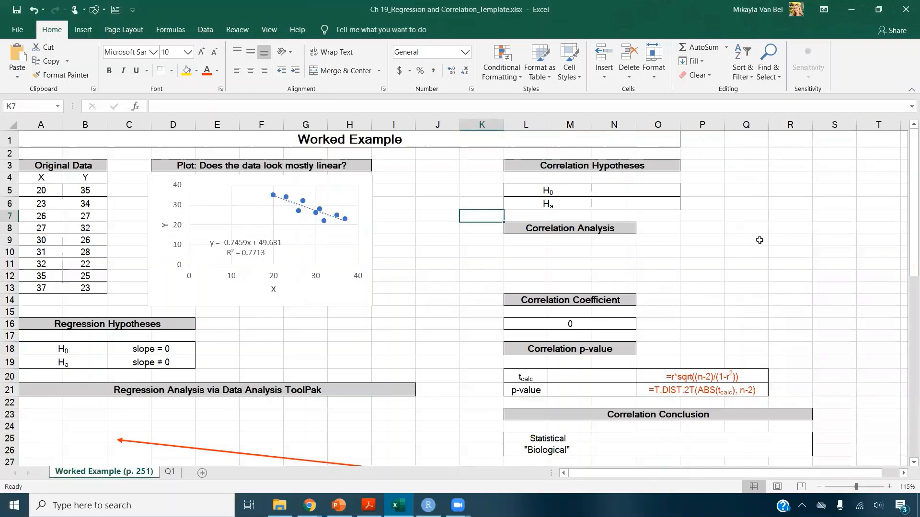
- Enter the correlation hypotheses: "r = 0" for H0 in N5 and "r not = 0" for Ha in N6
click(649, 191)
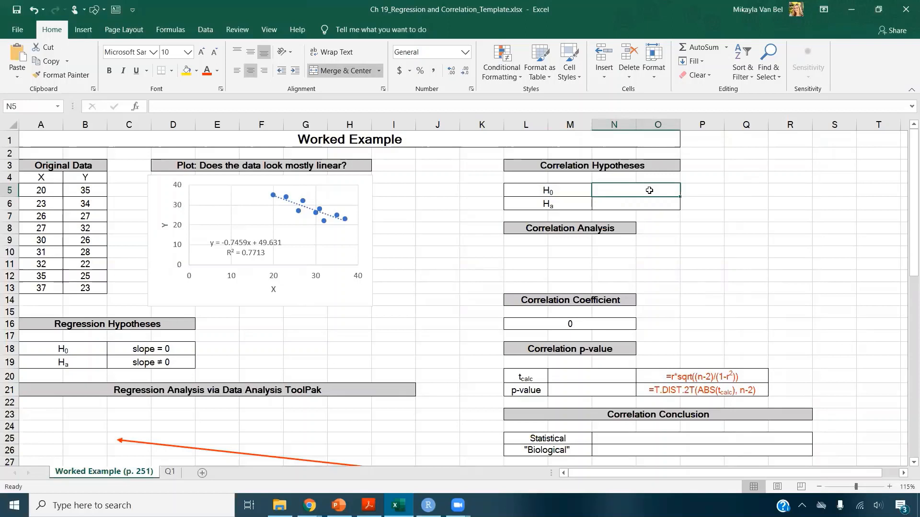
text(r = 0)
key(Return)
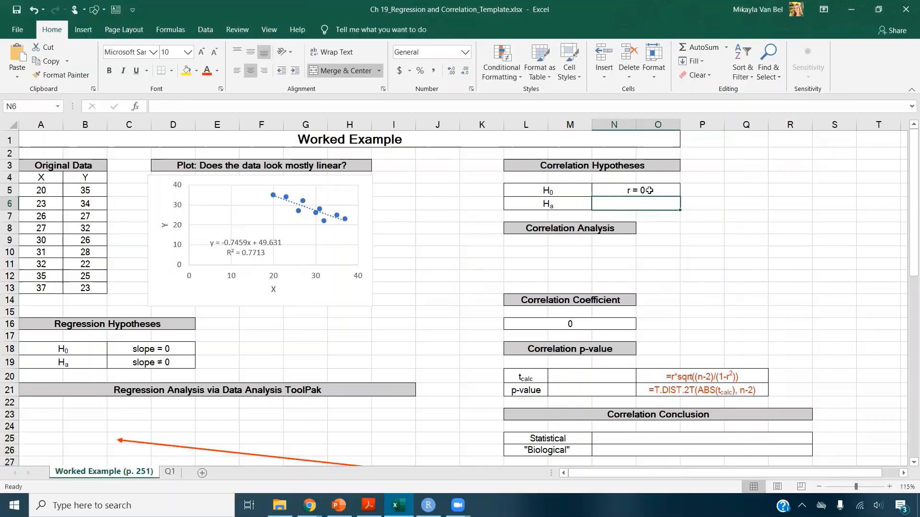
text(r no )
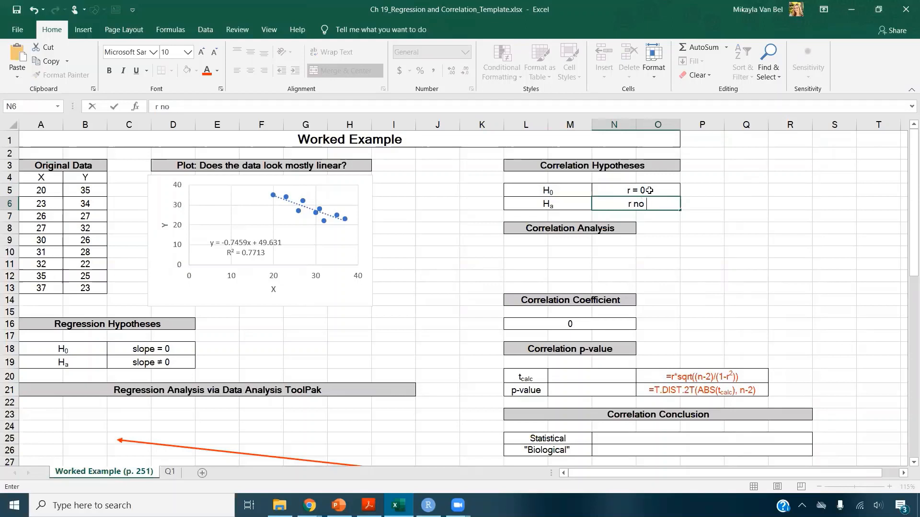
text(t -= 0)
key(BackSpace)
key(BackSpace)
key(BackSpace)
key(BackSpace)
text(= 0)
key(Return)
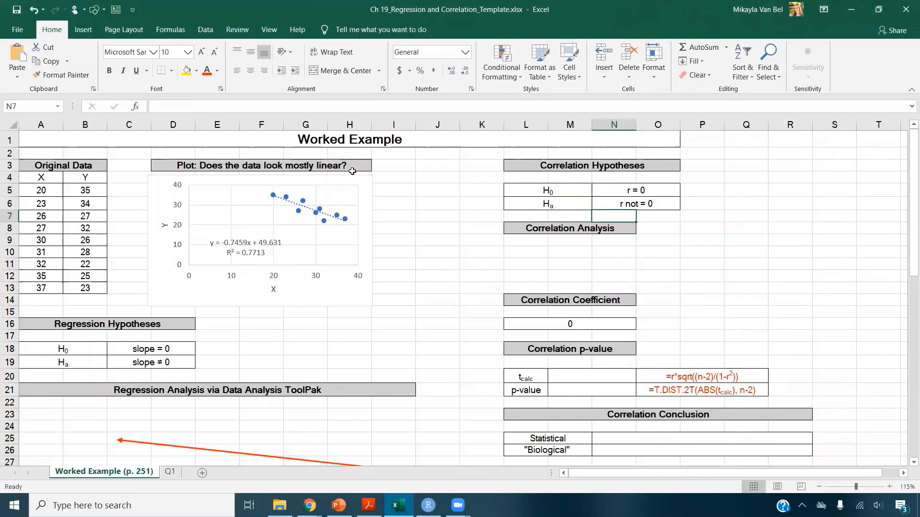
- Run the Correlation data analysis on A4:B13, grouped by columns with labels in the first row, and output it to L9
click(208, 31)
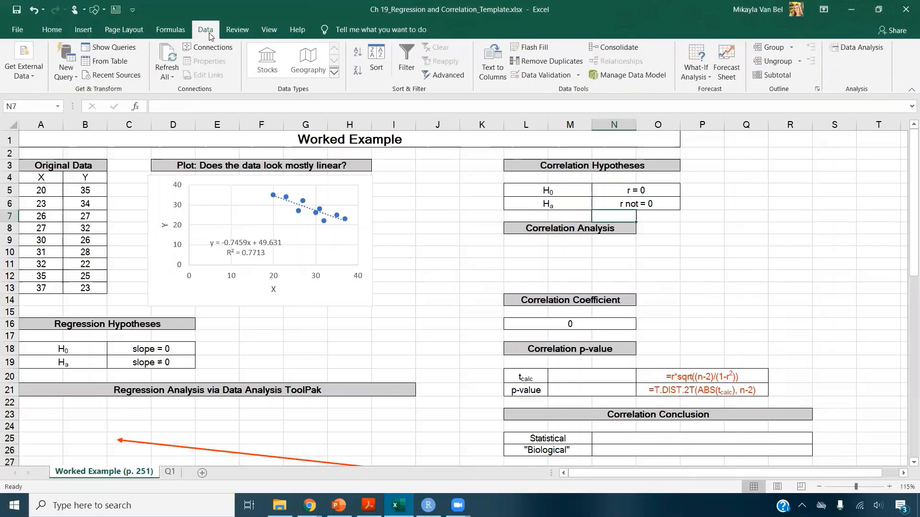
click(860, 48)
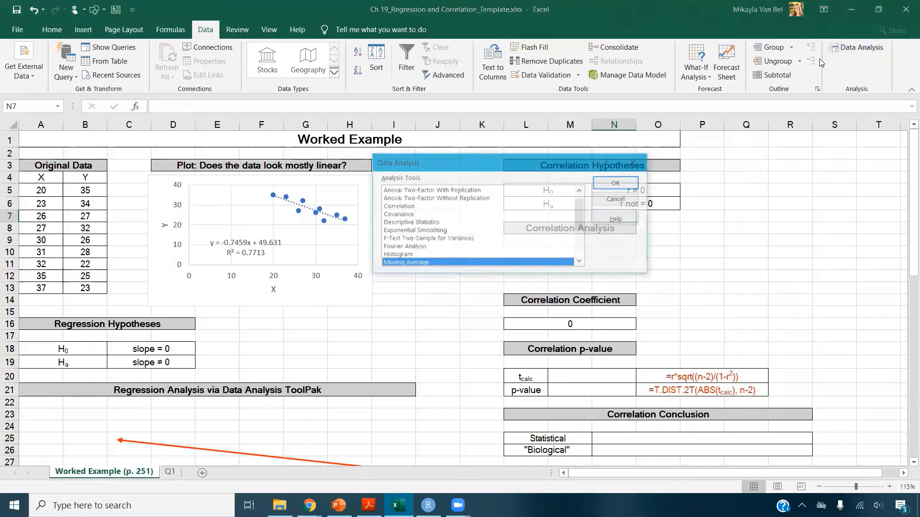
click(398, 209)
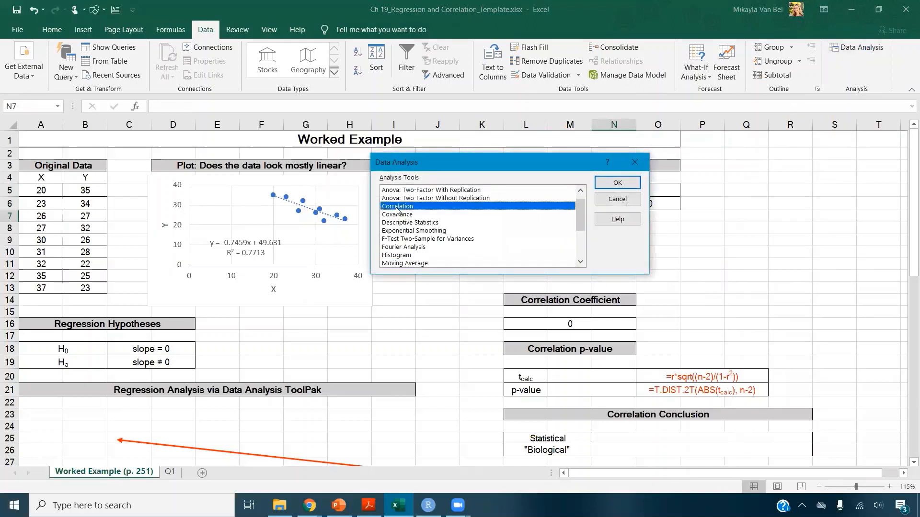
click(617, 183)
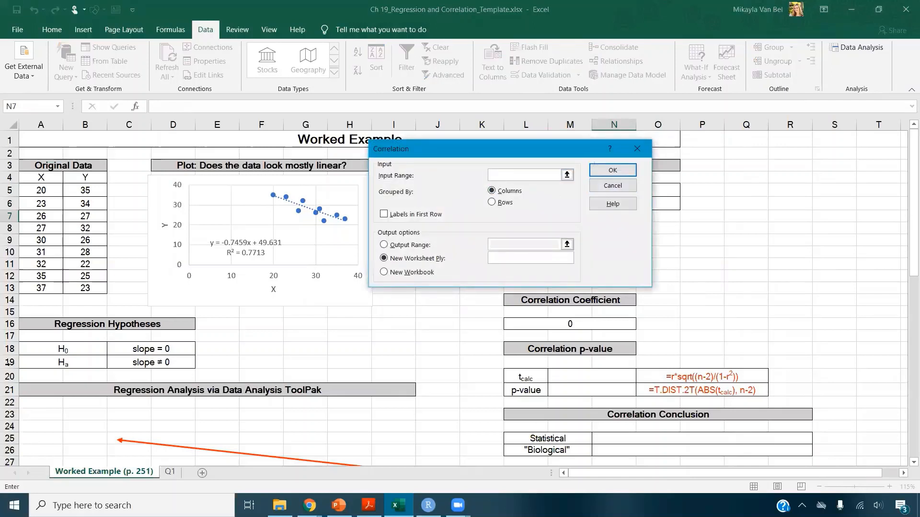
click(46, 175)
drag(46, 175, 71, 283)
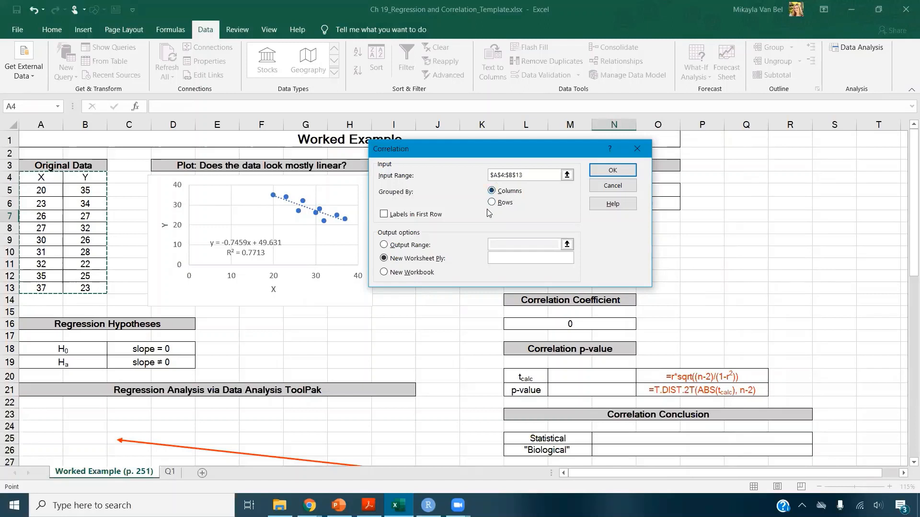
click(384, 215)
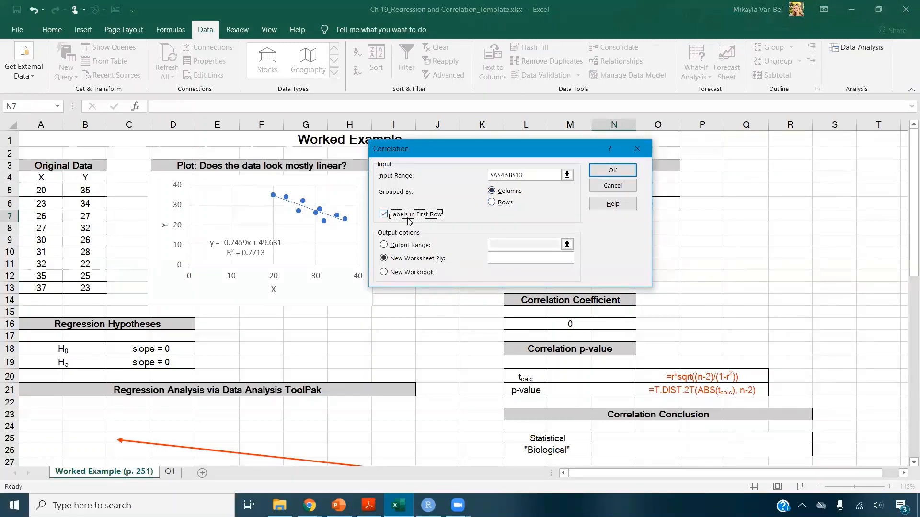
click(413, 250)
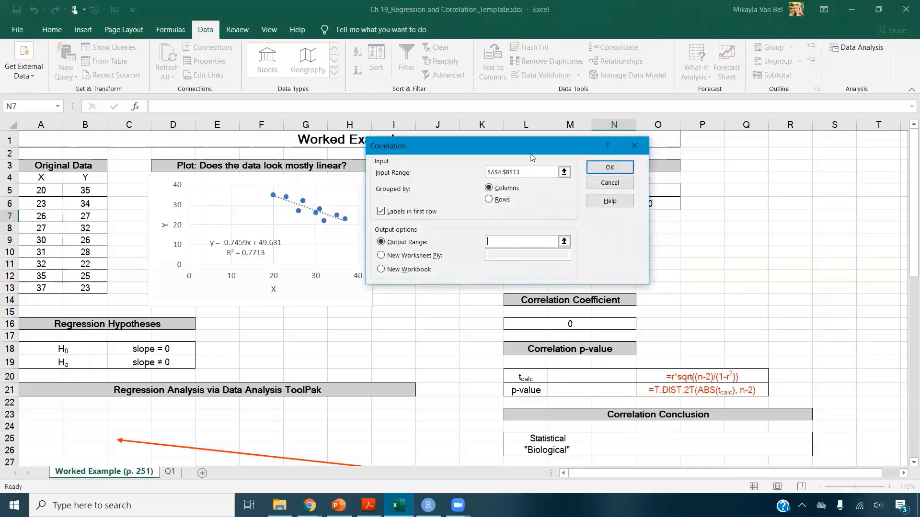
click(527, 240)
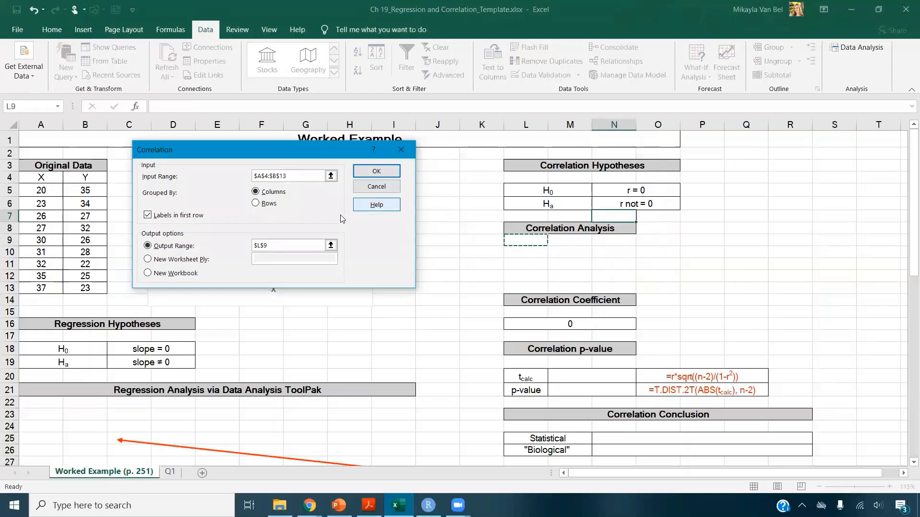
click(363, 172)
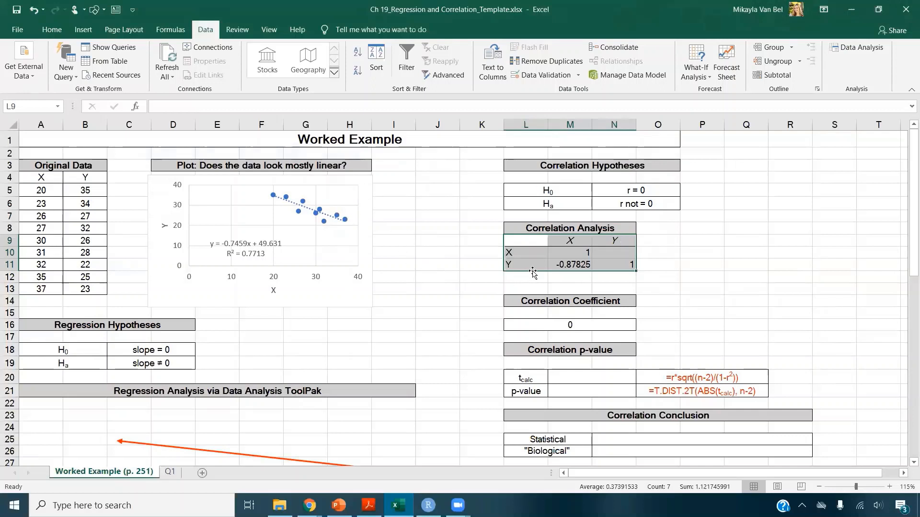
- Highlight the X–Y correlation value in M11 with a gold fill
click(568, 278)
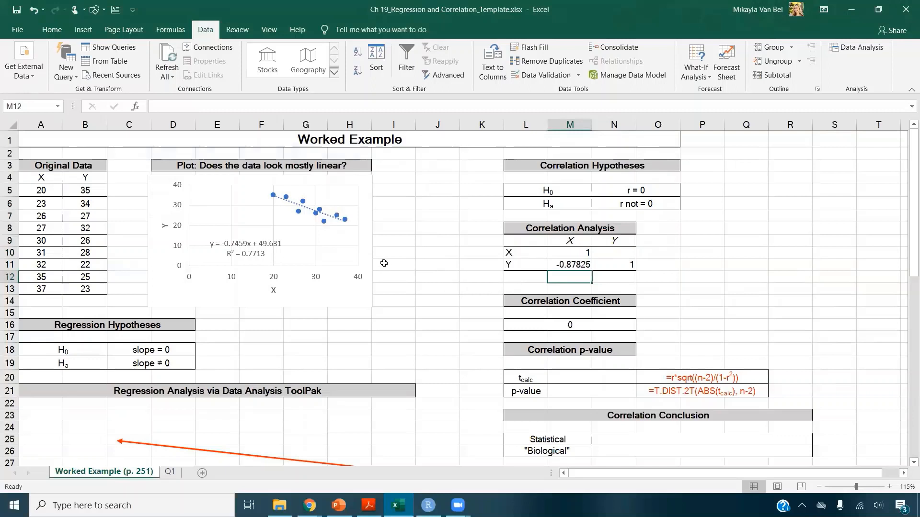
click(581, 267)
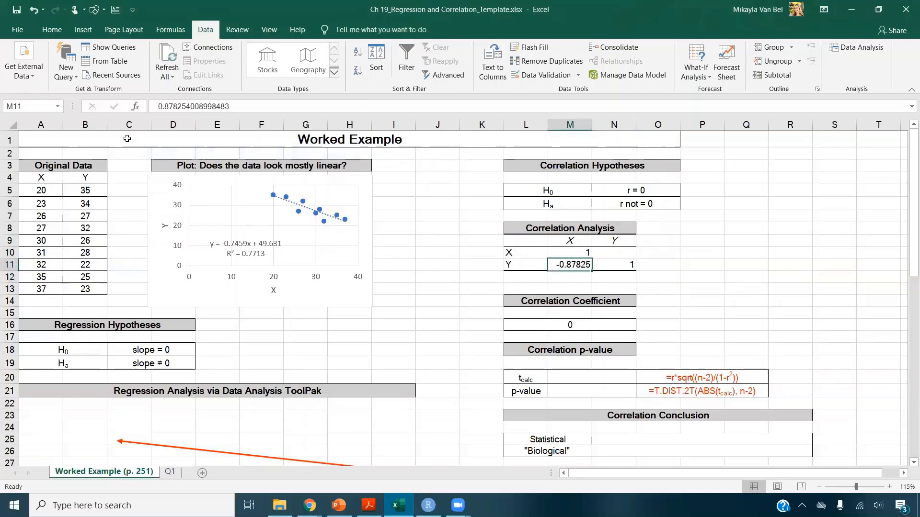
click(52, 30)
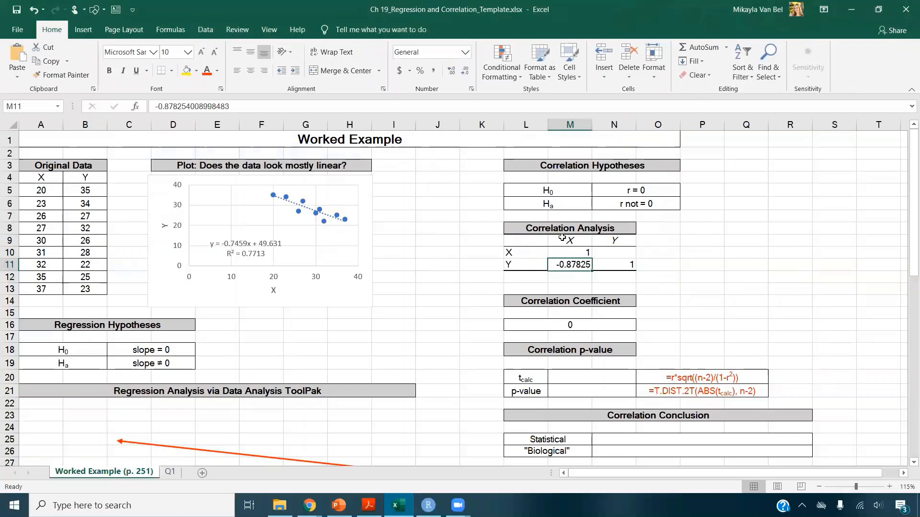
click(190, 73)
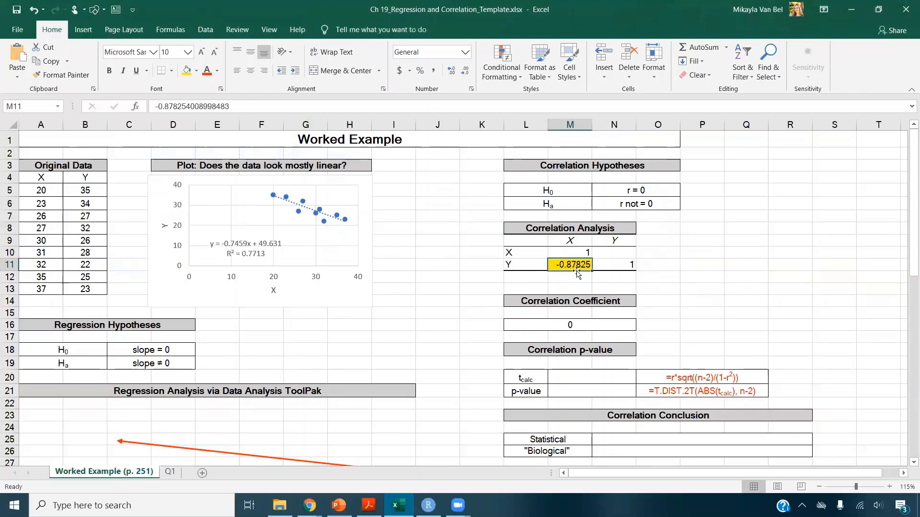
- Link the Correlation Coefficient cell L16 to the highlighted correlation result with =M11
click(571, 325)
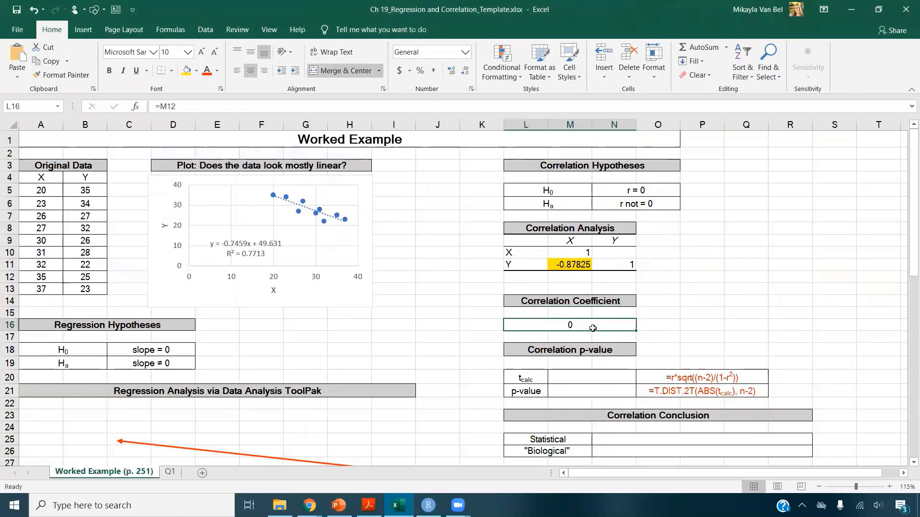
text(=)
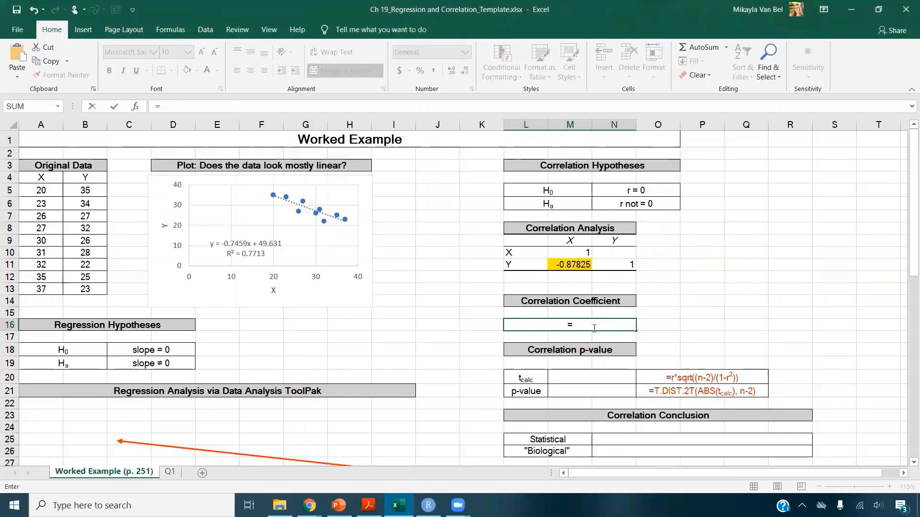
click(580, 264)
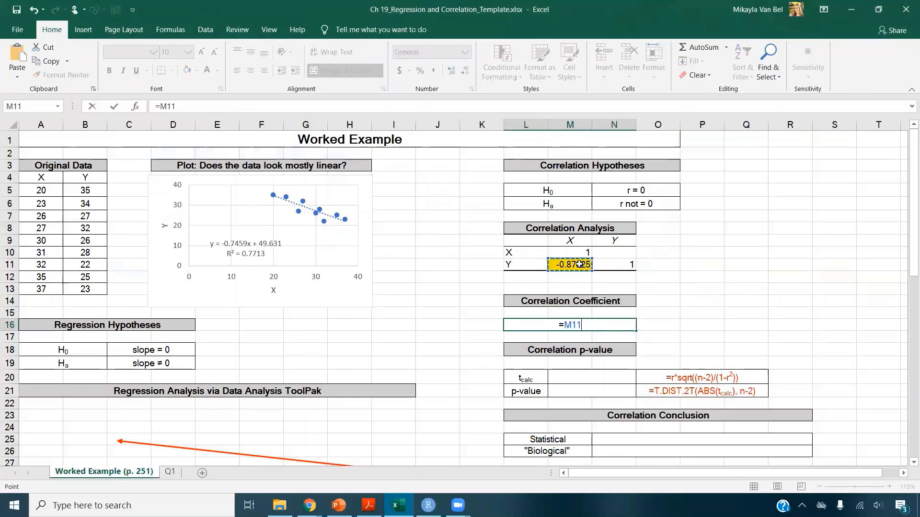
key(Return)
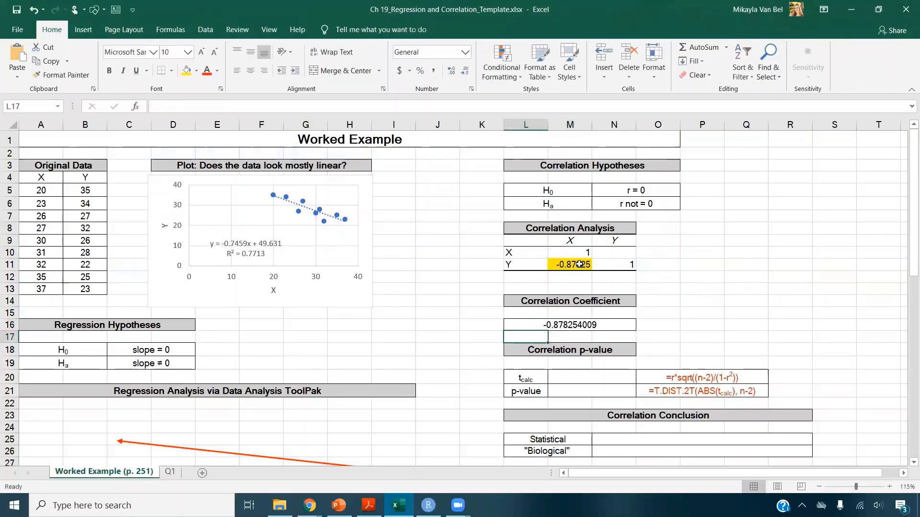
- Begin the t-calc formula in M20 with the coefficient and the degrees-of-freedom numerator: =L16*SQRT((COUNT(B5:B13)-2)
click(576, 378)
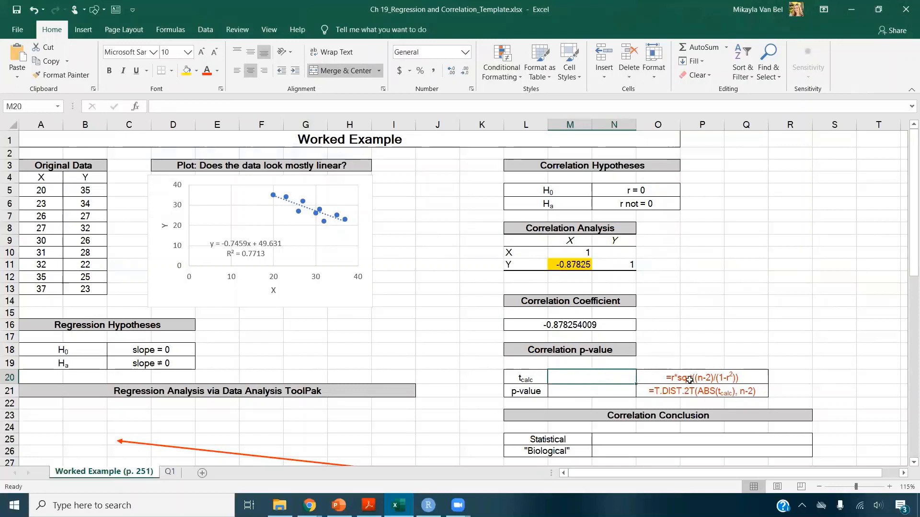
text(=)
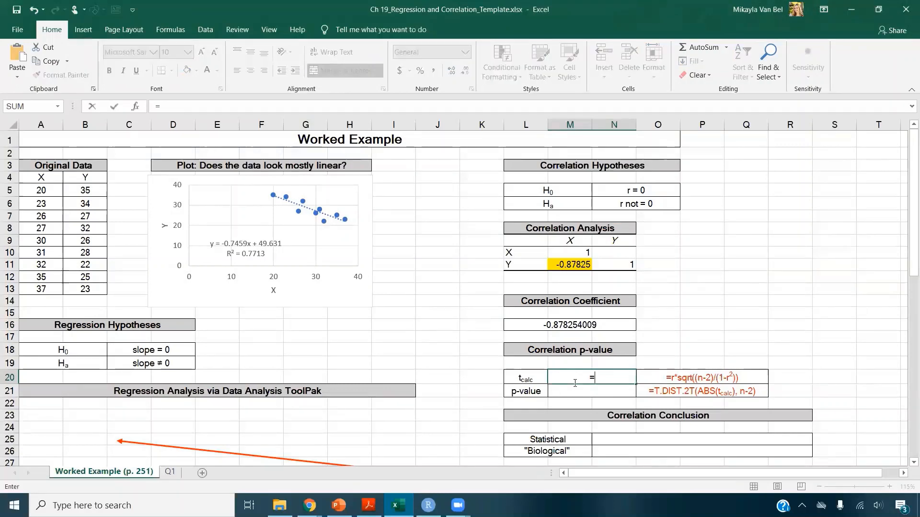
click(594, 326)
text(*)
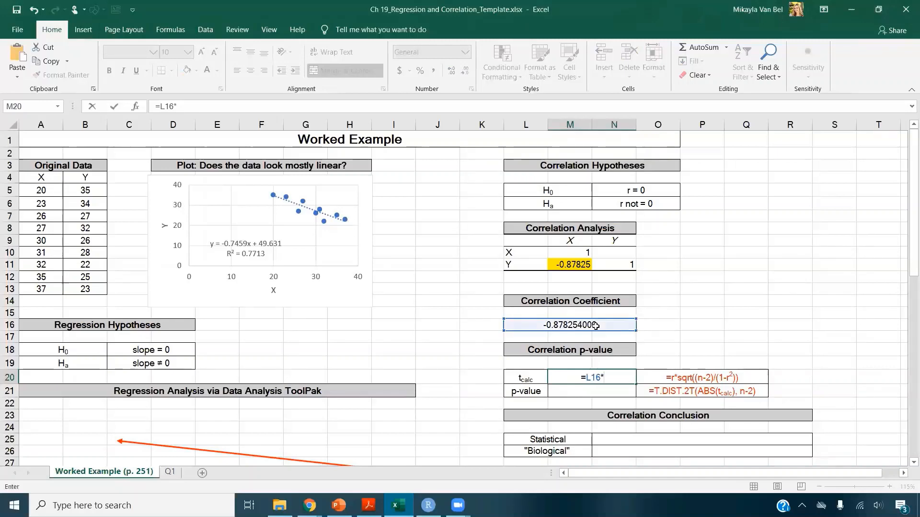
text(sqrt()
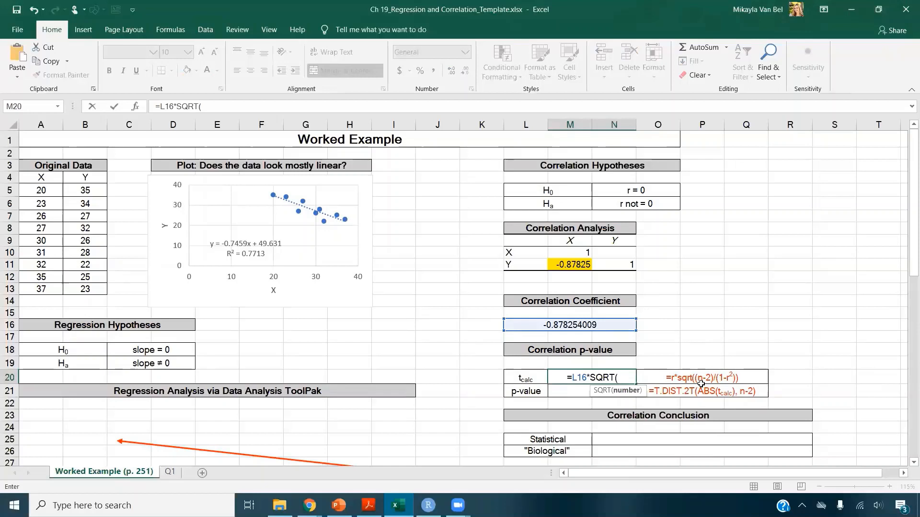
text(()
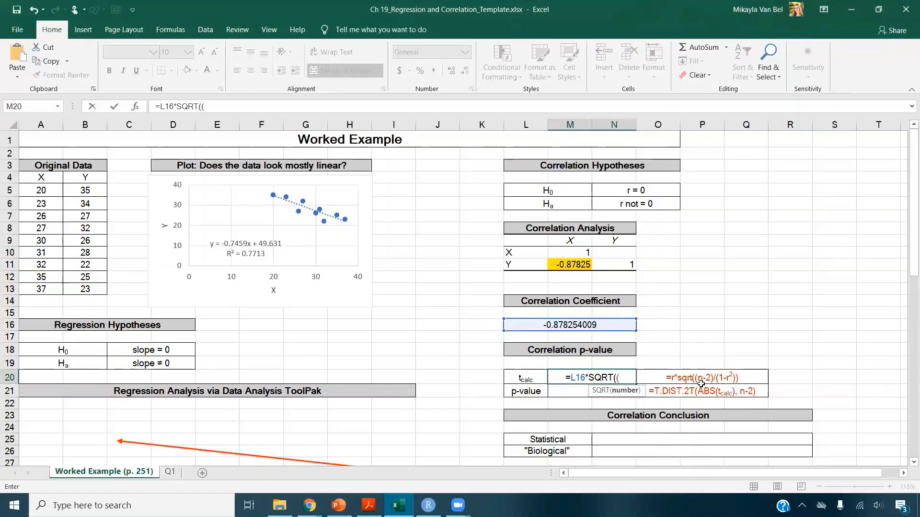
text(COUNT()
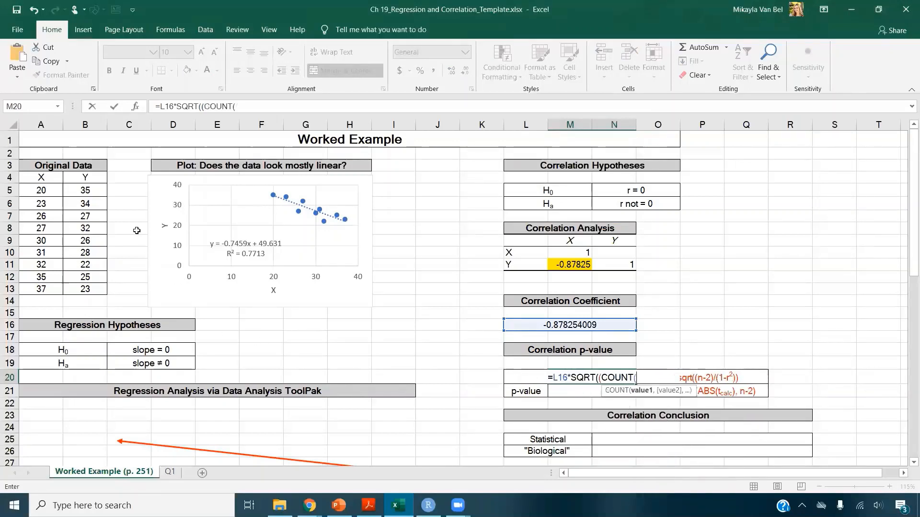
click(96, 191)
drag(96, 191, 72, 292)
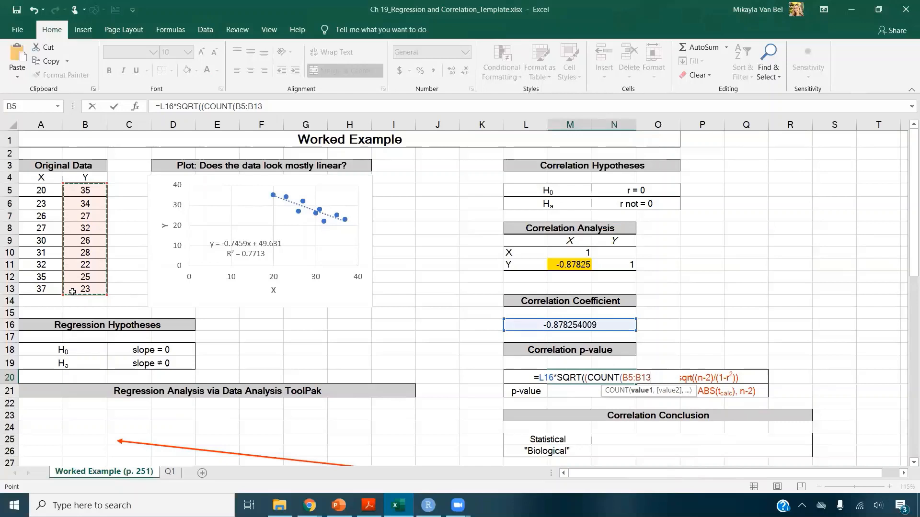
text())
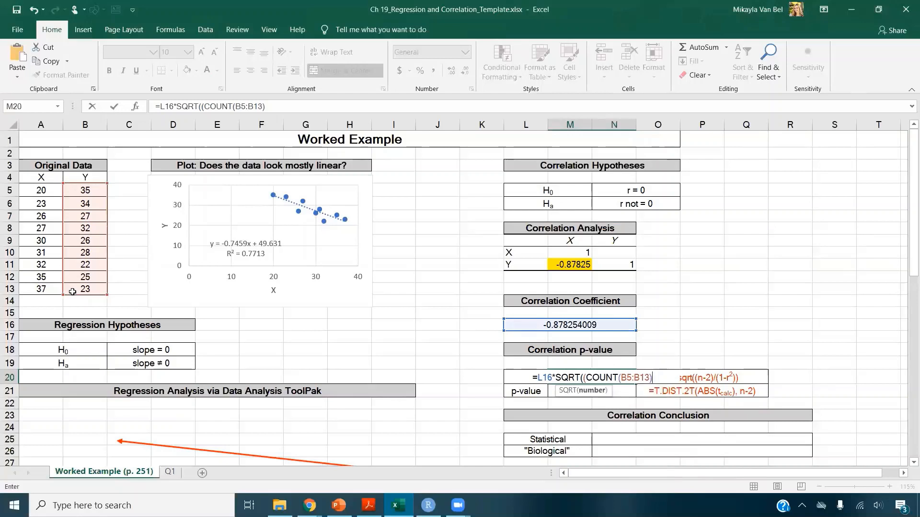
text(-2)
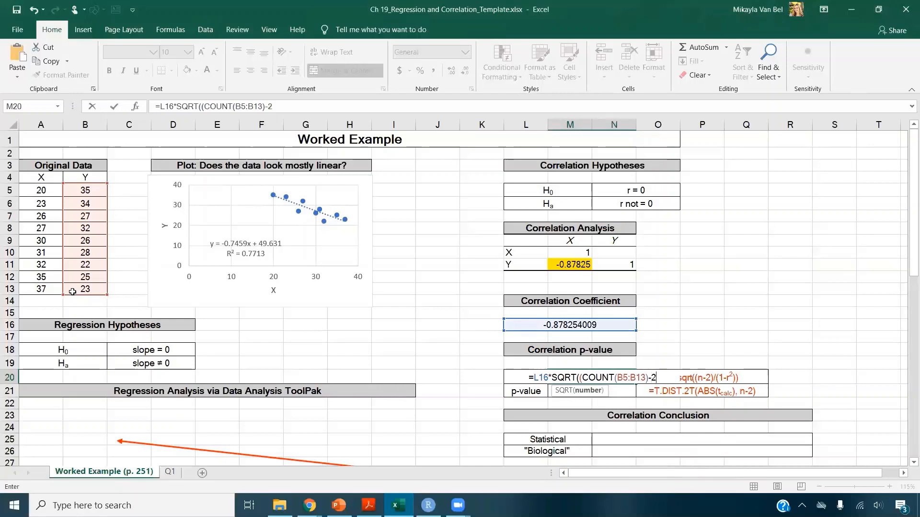
text())
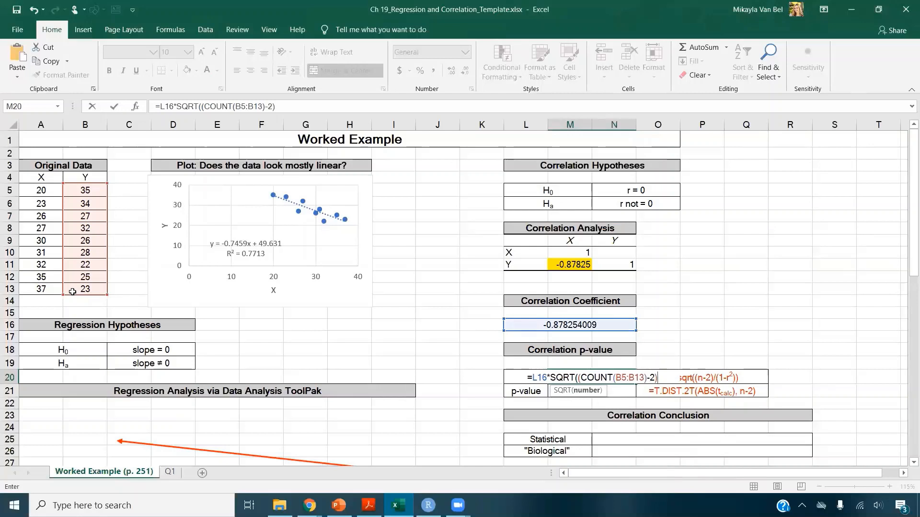
- Complete the t-calc formula in M20 as =L16*SQRT((COUNT(B5:B13)-2)/(1-L16^2))
text(/)
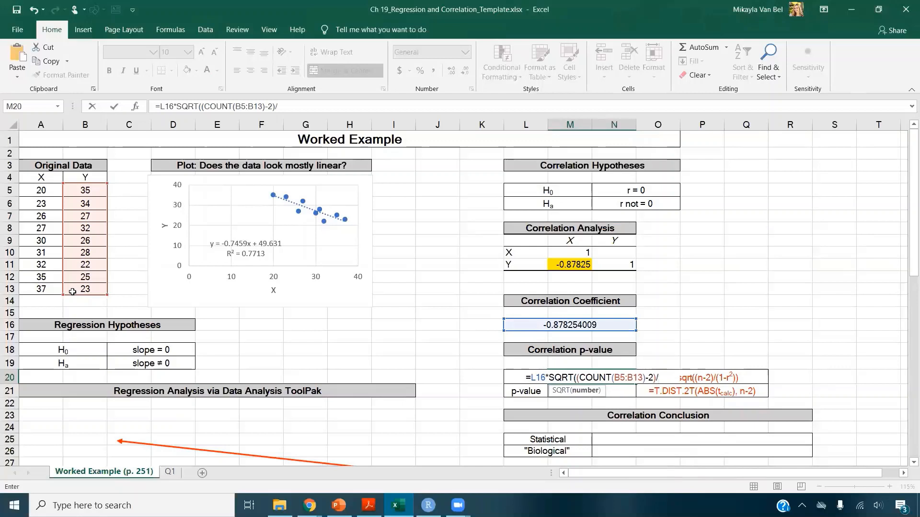
text((1)
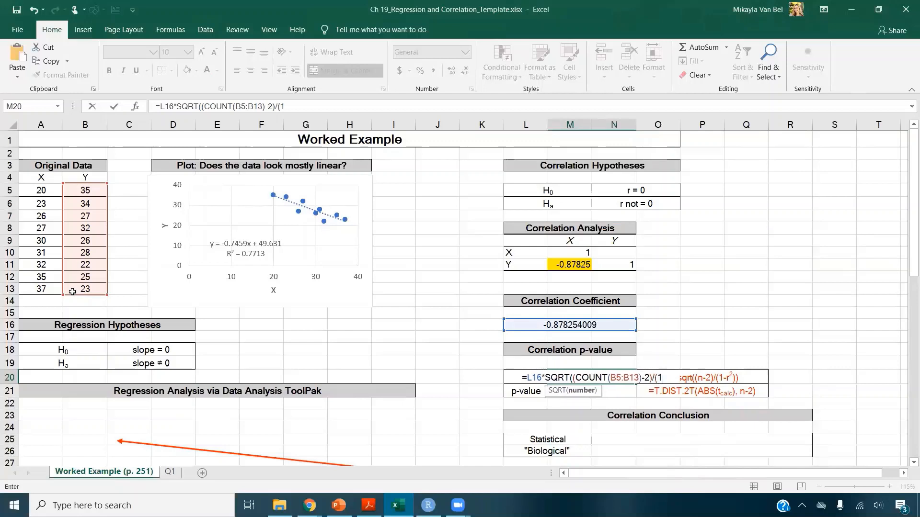
text(-)
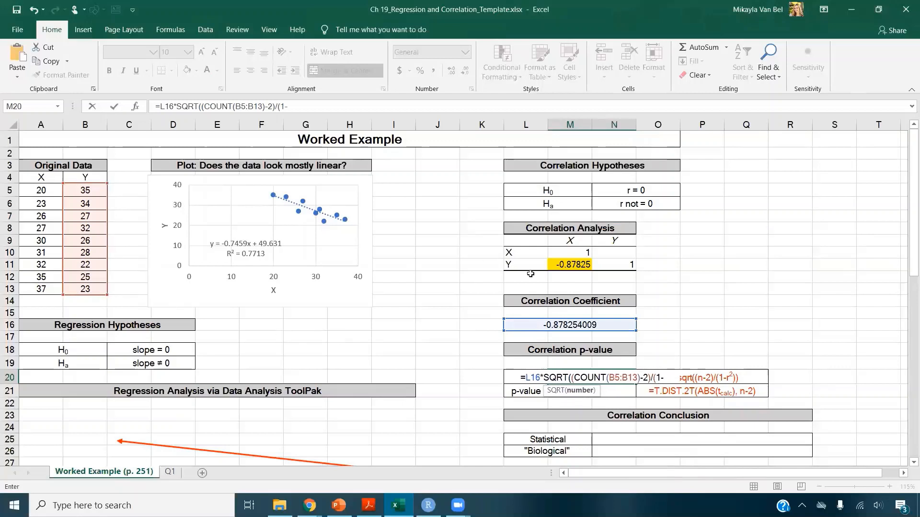
click(527, 325)
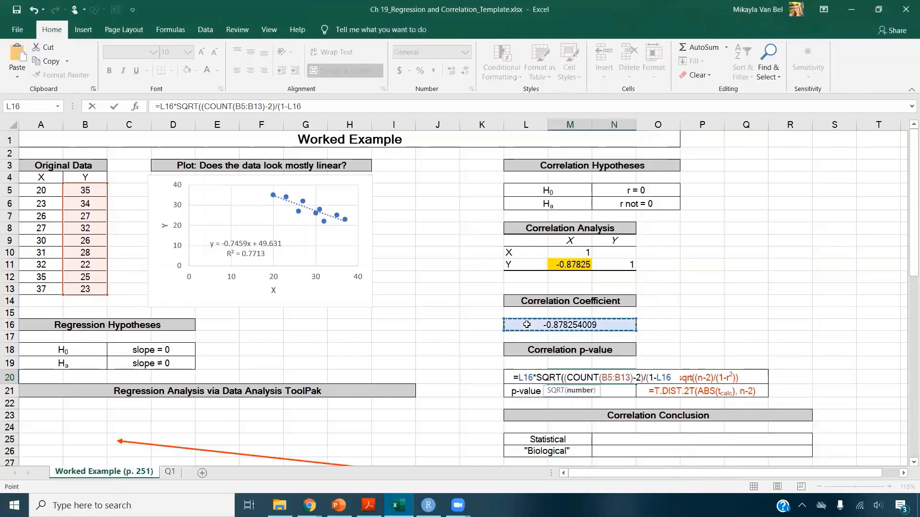
text(^)
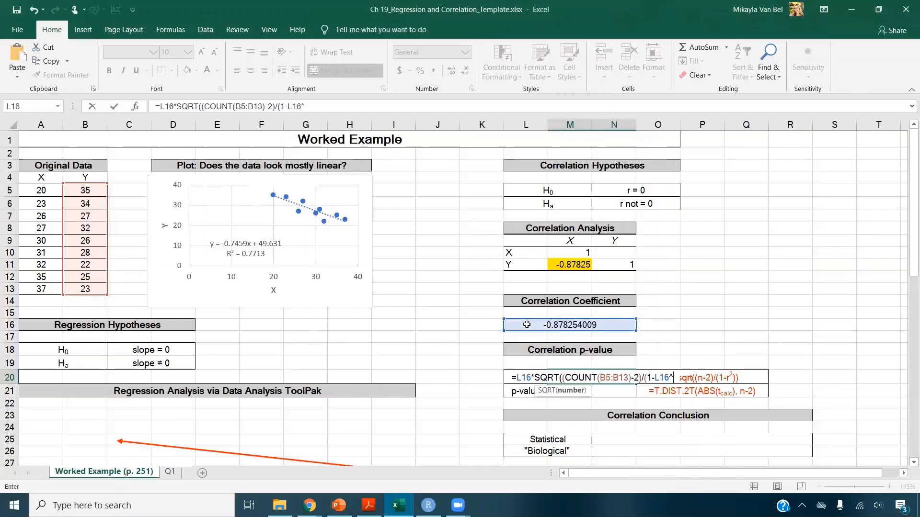
text(2)
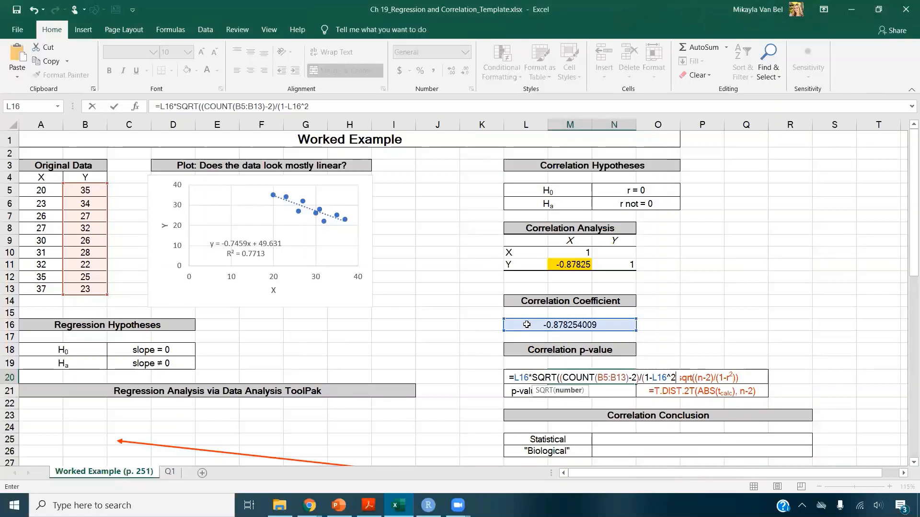
text())
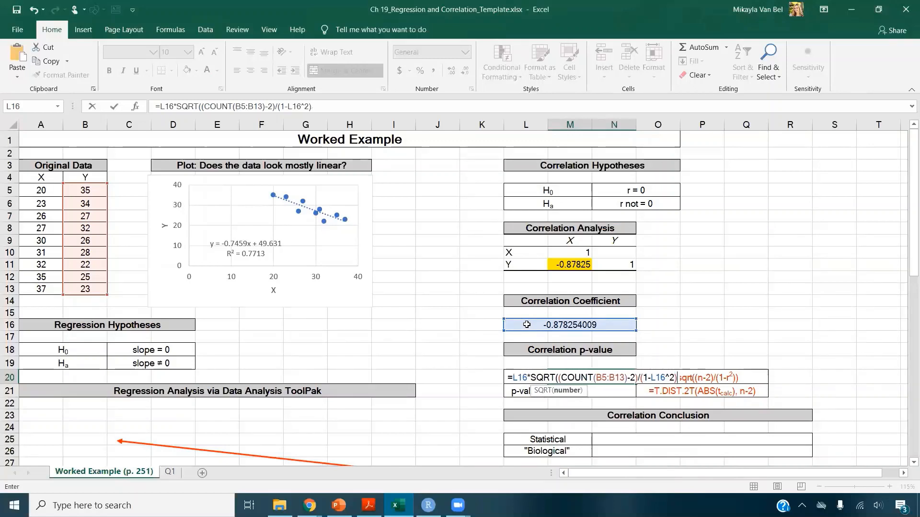
text())
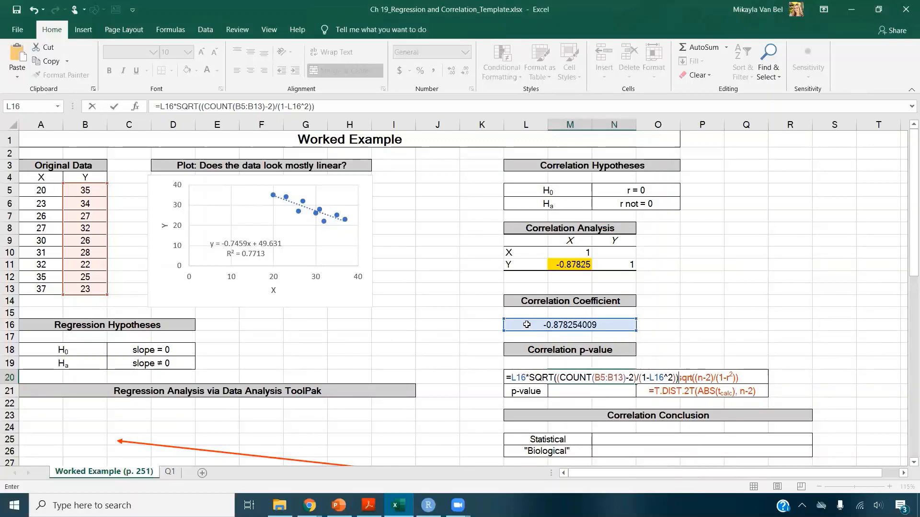
key(Return)
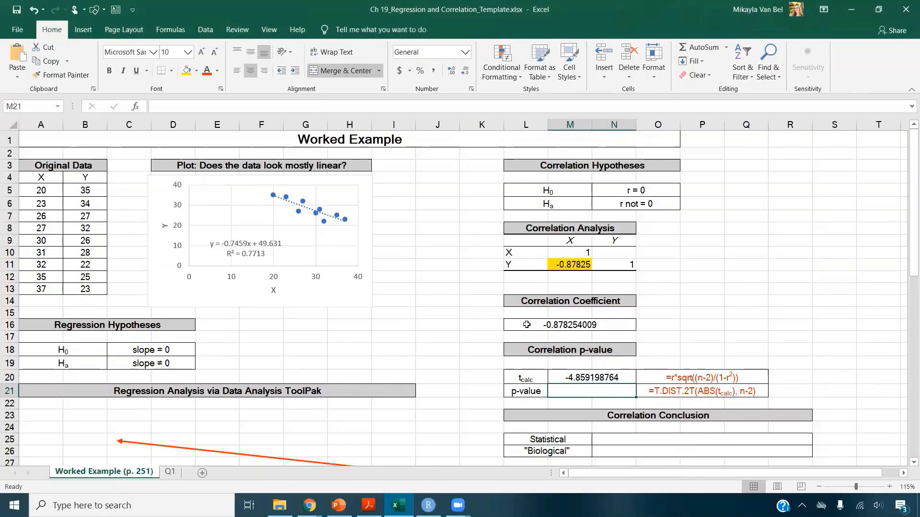
- Calculate the correlation p-value in M21 with =T.DIST.2T(ABS(M20),COUNT(B5:B13)-2)
text(=)
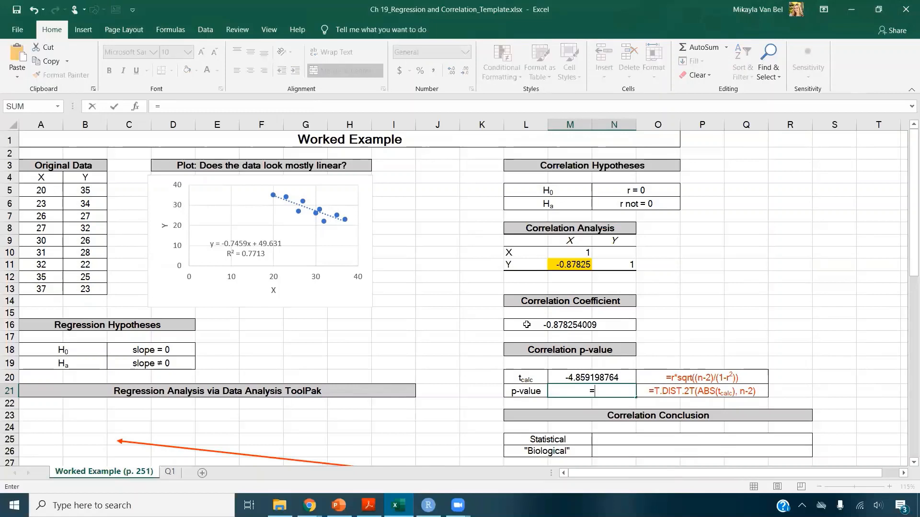
text(t.dis)
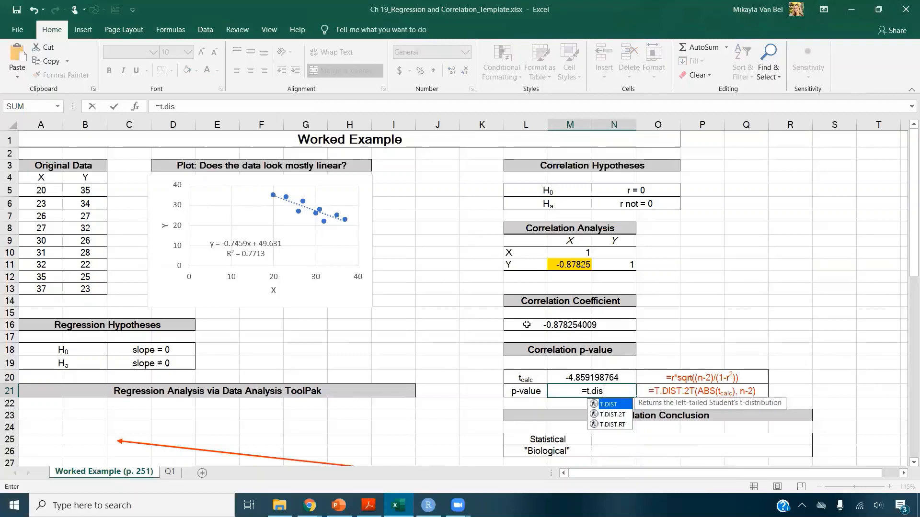
text(t.2t)
key(Tab)
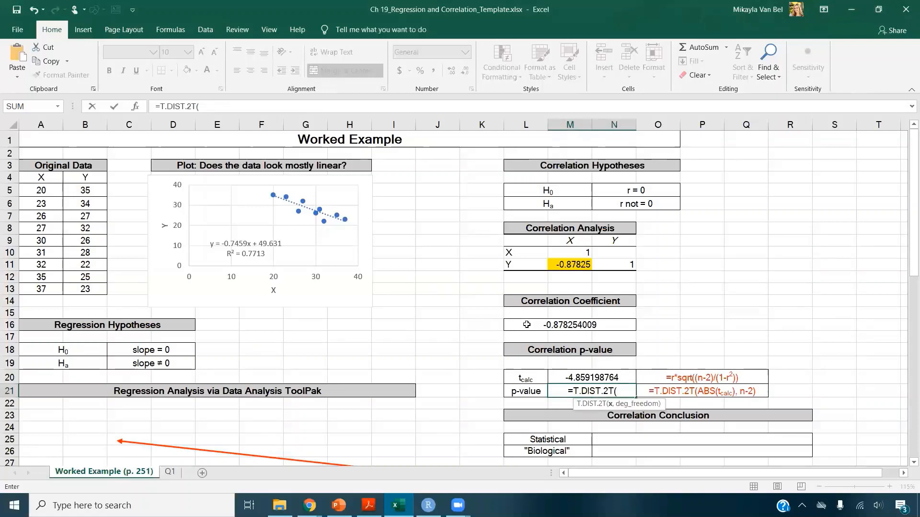
text(abs)
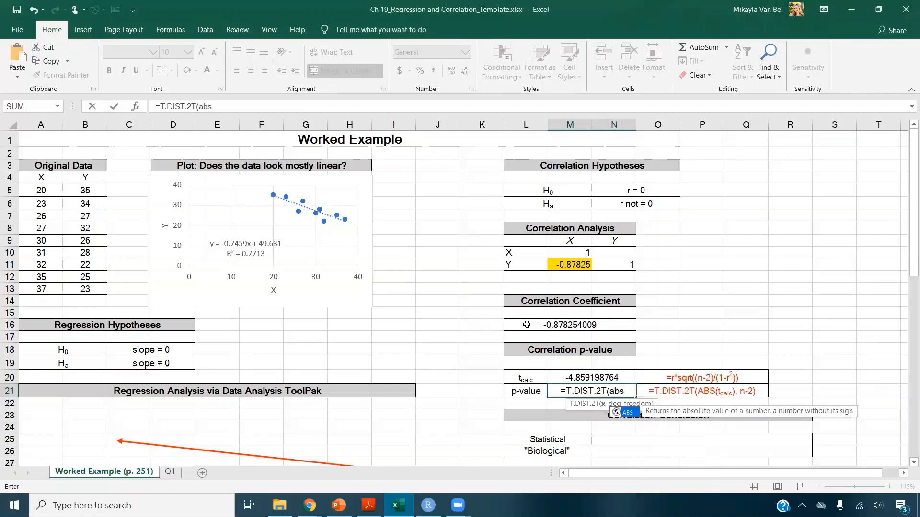
key(Tab)
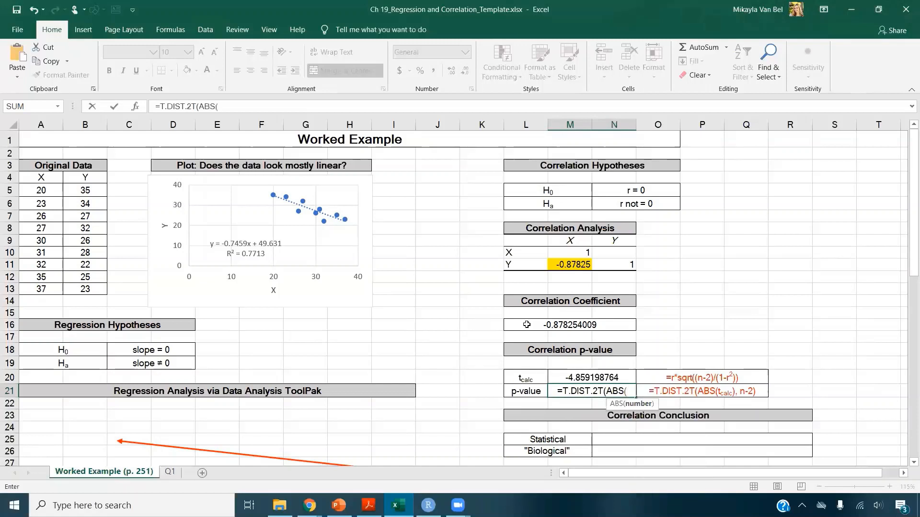
click(603, 379)
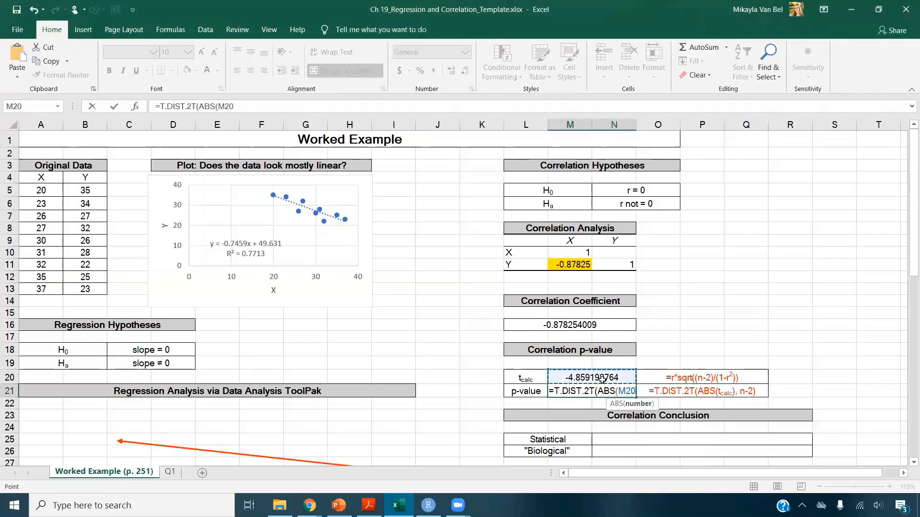
text())
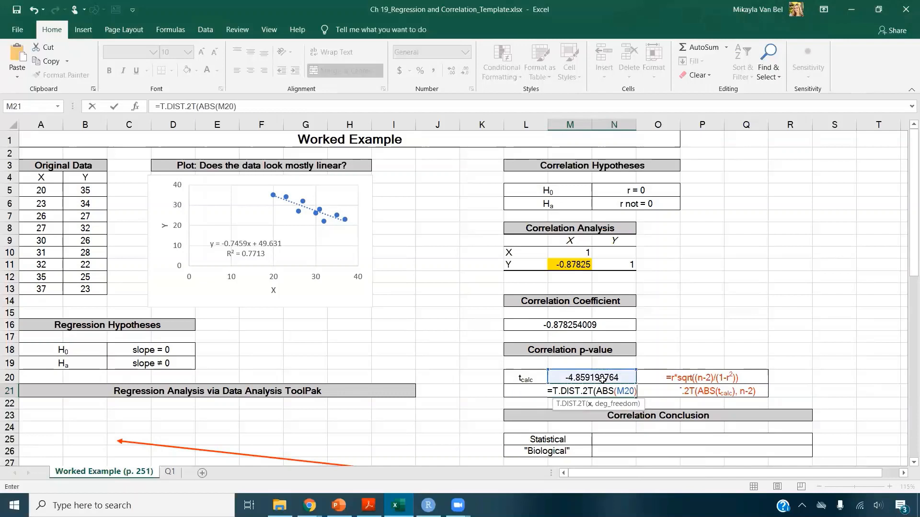
text(,)
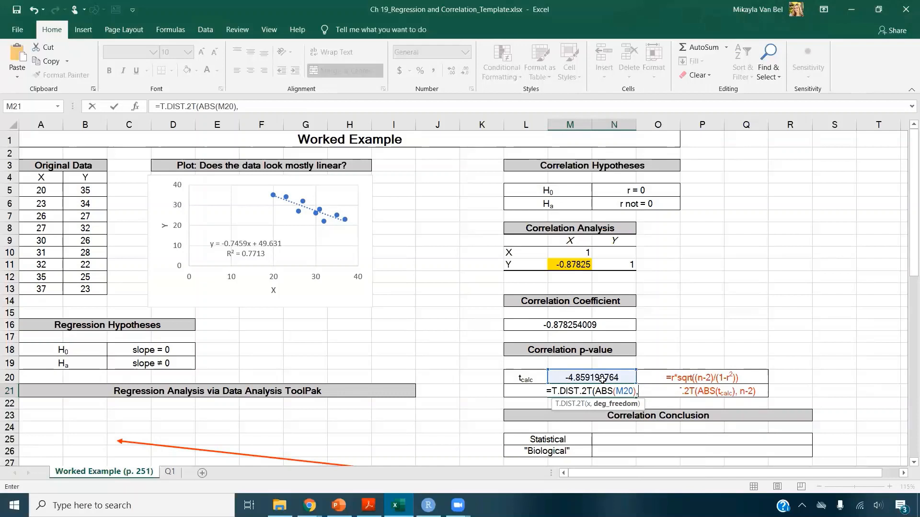
text(COUNT()
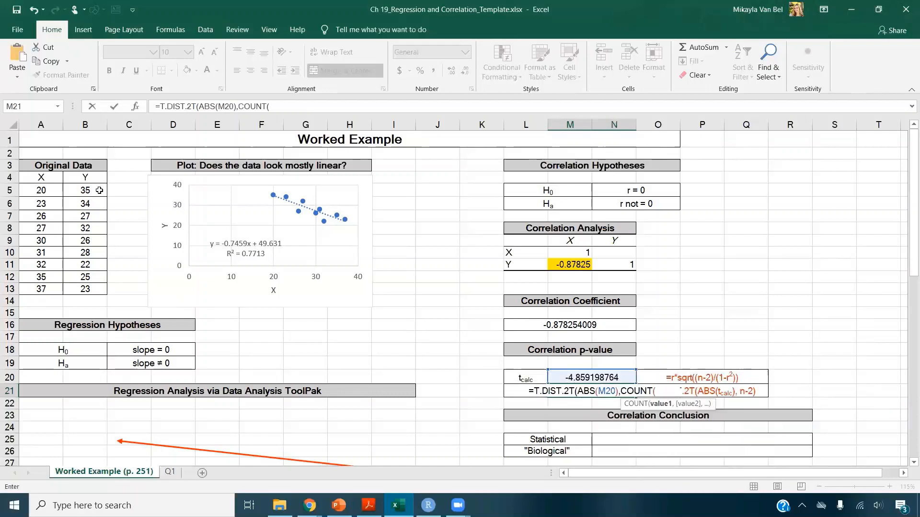
drag(99, 191, 89, 289)
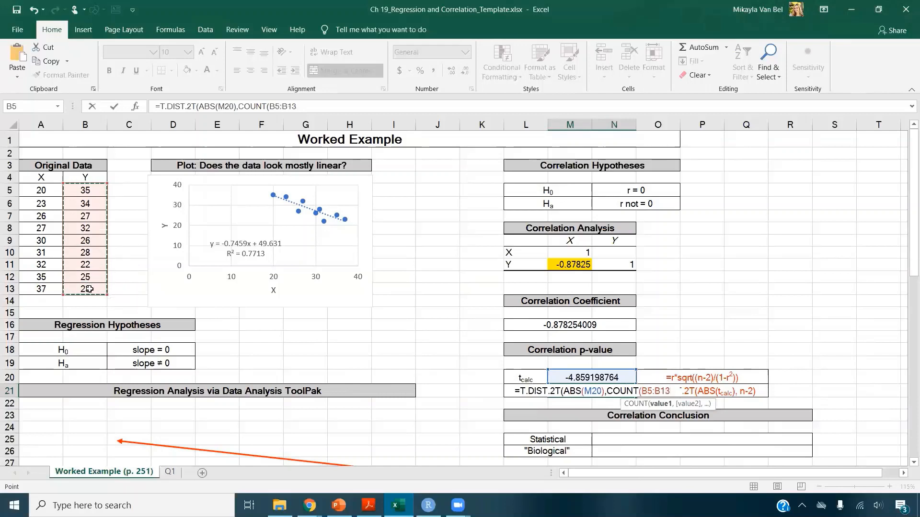
text())
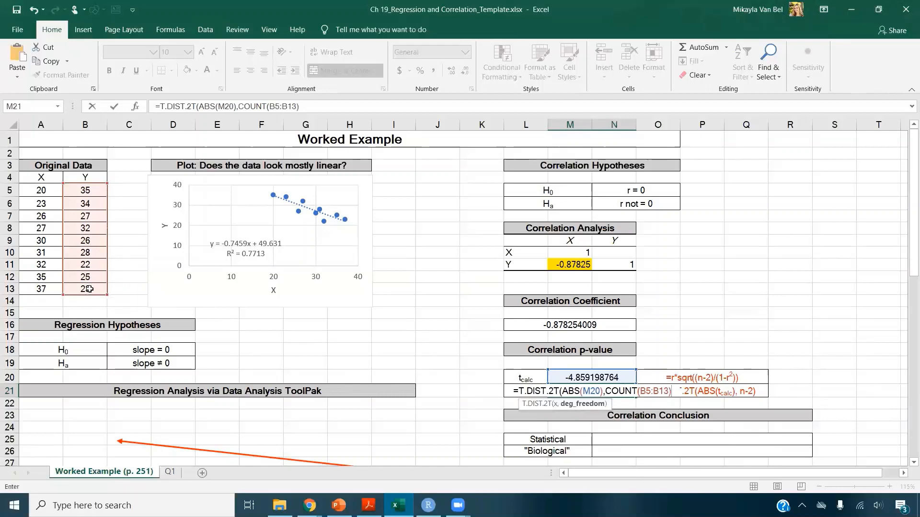
text(-2))
key(Return)
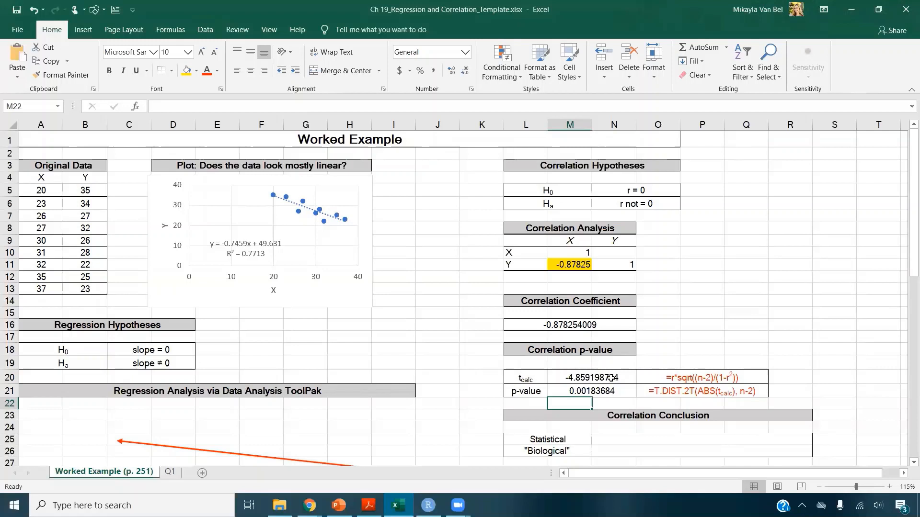
- Enter "Reject null because p<a" as the statistical correlation conclusion in N25
click(676, 437)
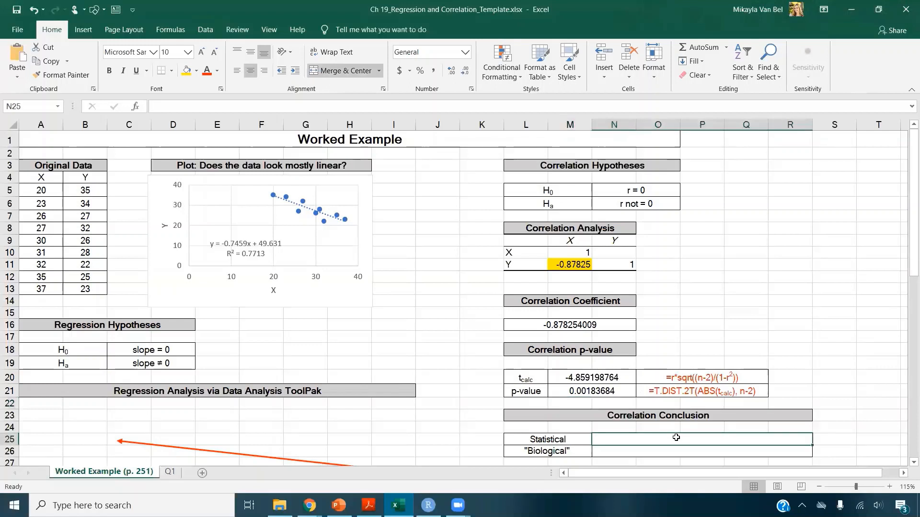
text(Re)
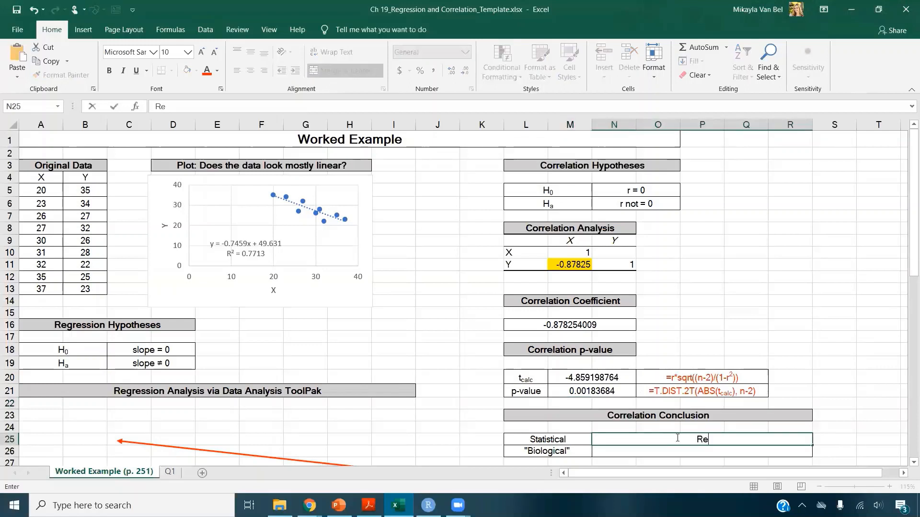
text(ject null because p<)
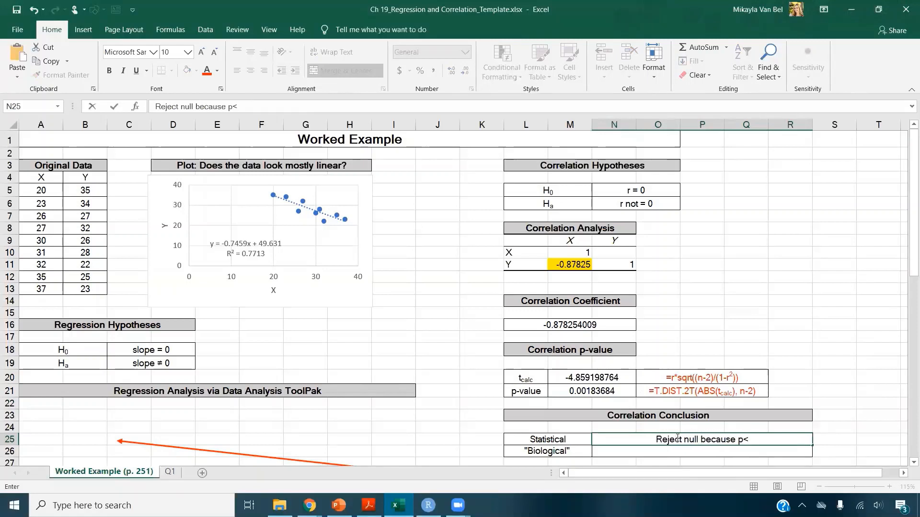
text(a)
key(Return)
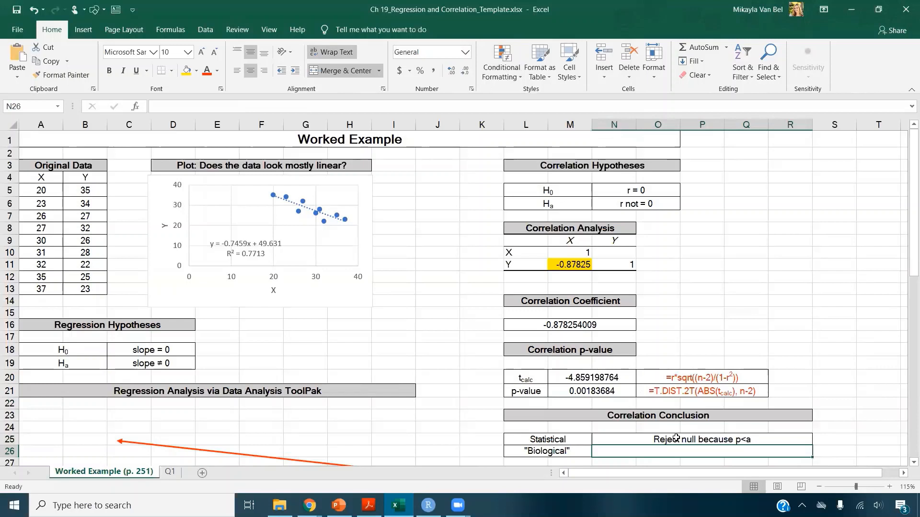
- Enter "Significant correlation (negative) between X and Y." as the "Biological" correlation conclusion in N26
text(Signific)
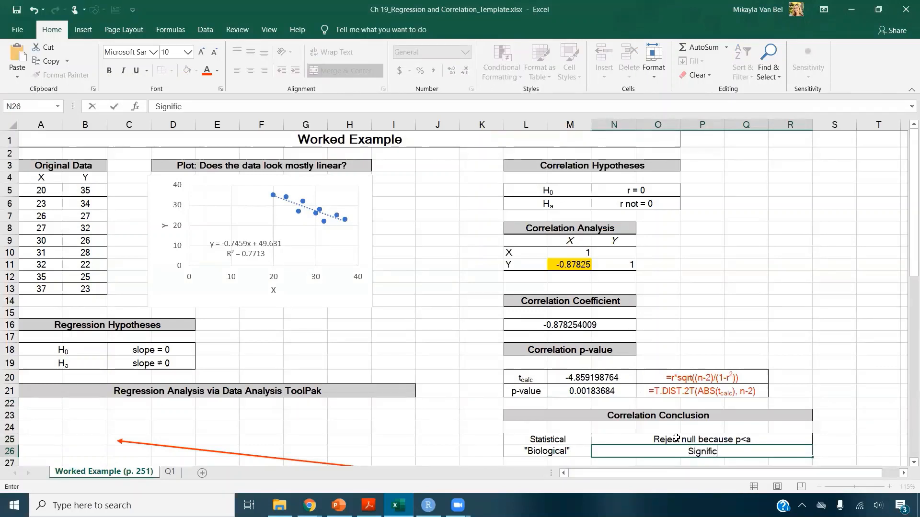
text(ant cor)
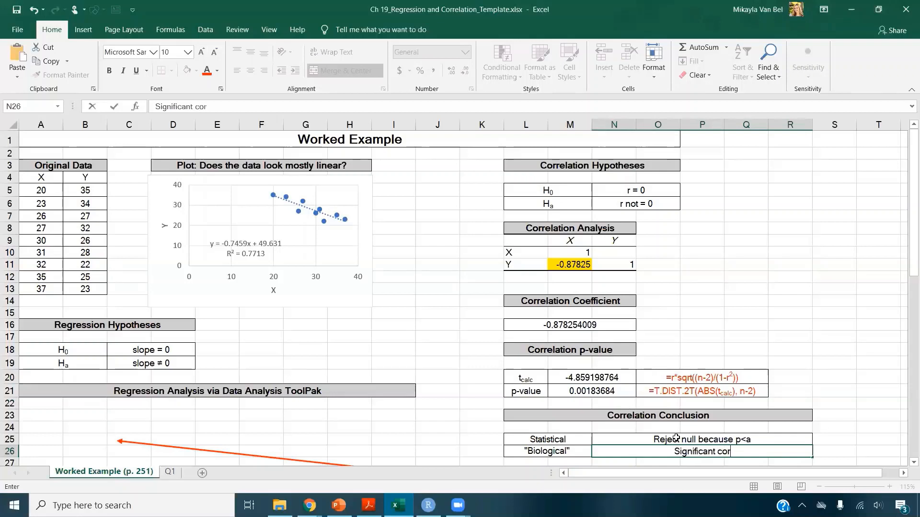
text(relation )
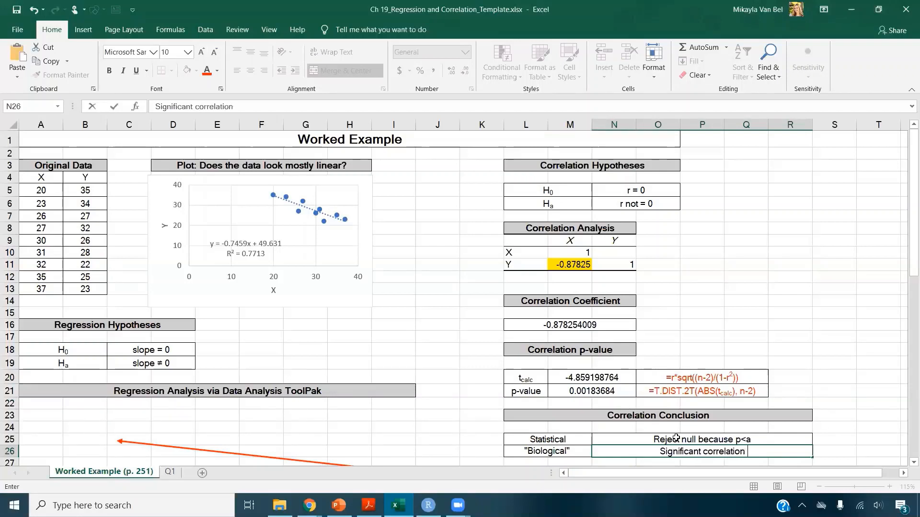
text((negative))
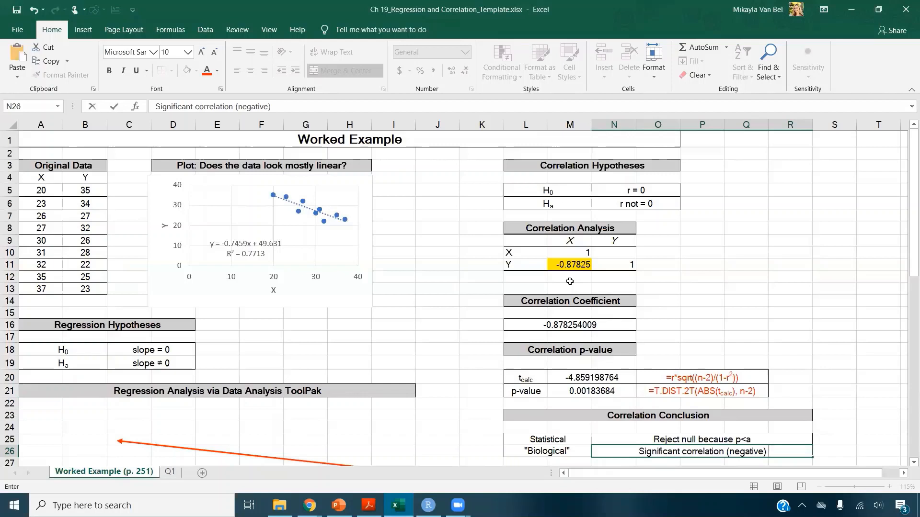
text(between X and)
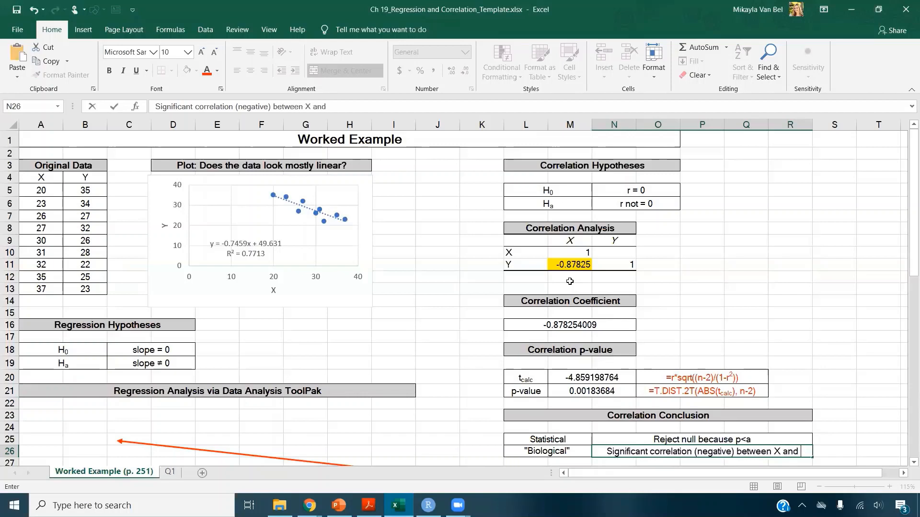
text( Y.)
key(Return)
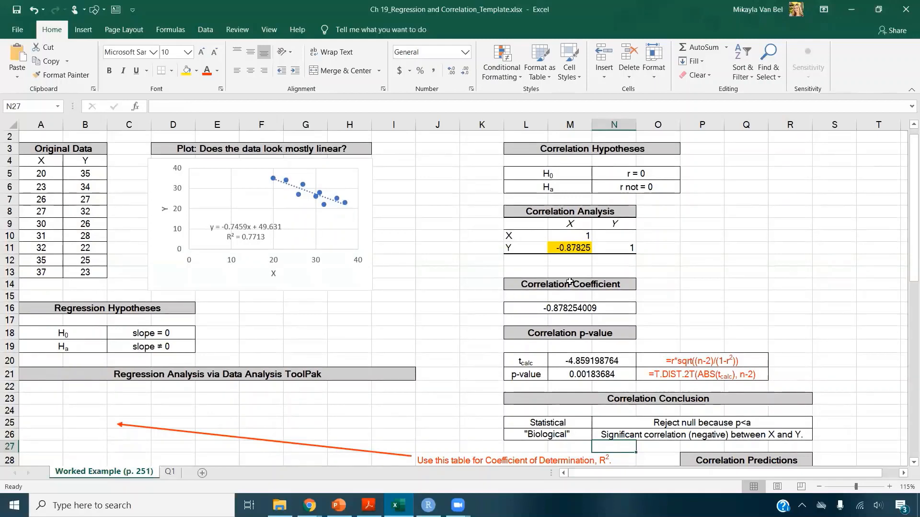
- Enter "No! You cannot make predictions with correlation." as the answer under Correlation Predictions in P33
scroll(570, 282, down, 3)
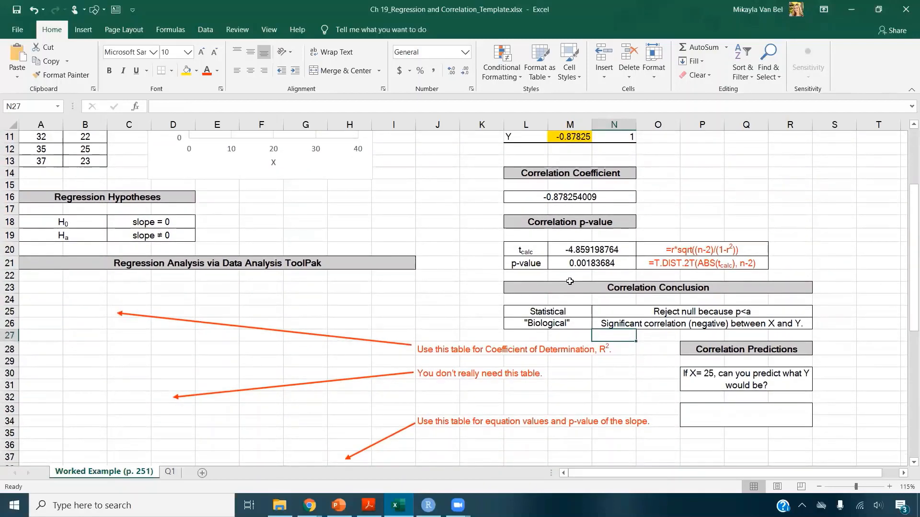
click(807, 349)
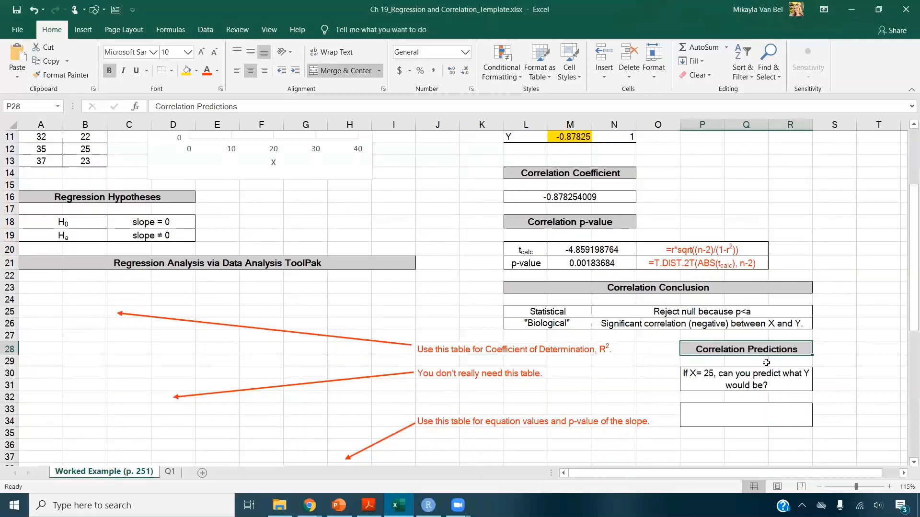
scroll(767, 363, up, 4)
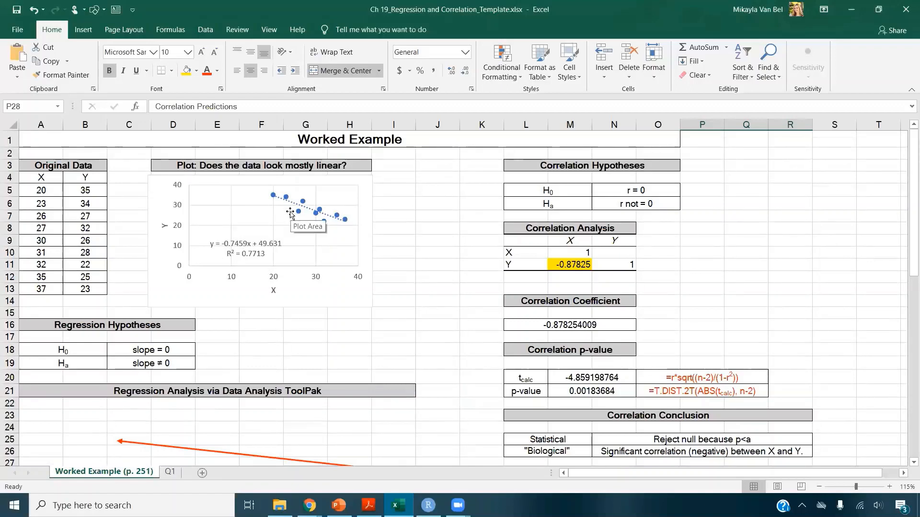
scroll(723, 298, down, 3)
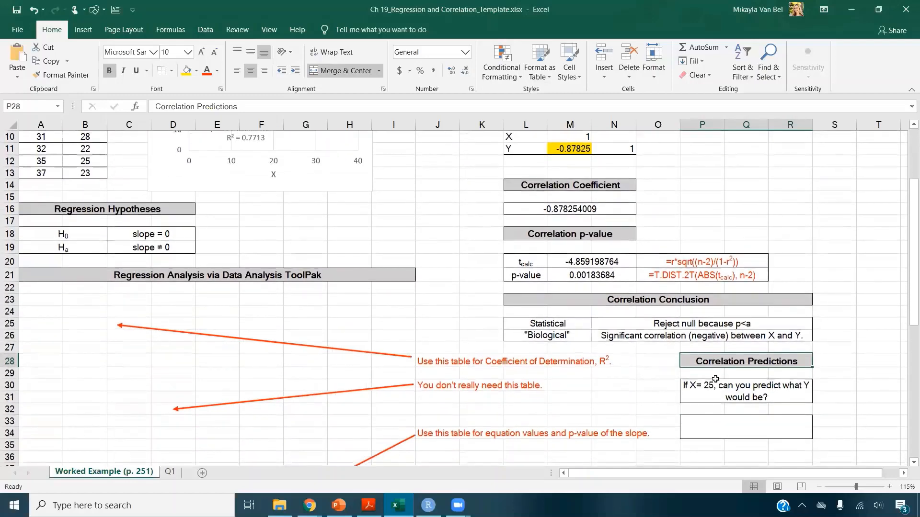
click(716, 421)
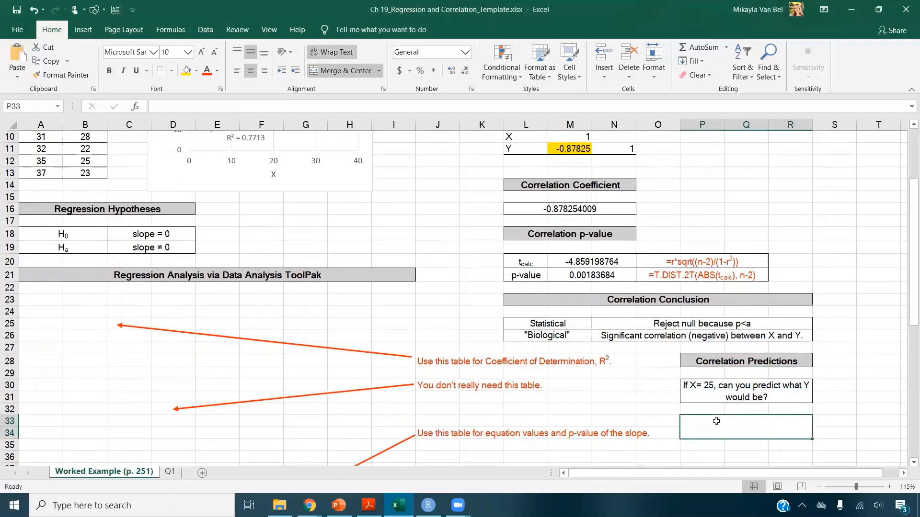
text(No)
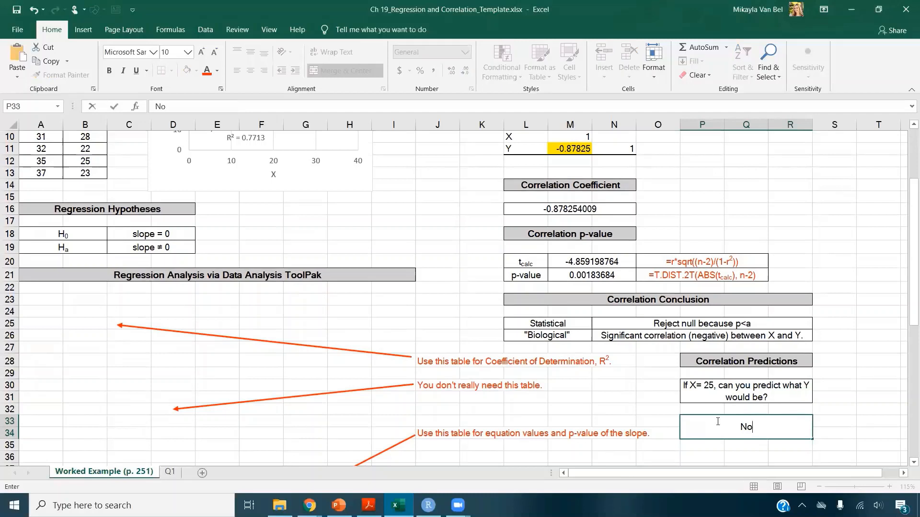
text(! You cannot)
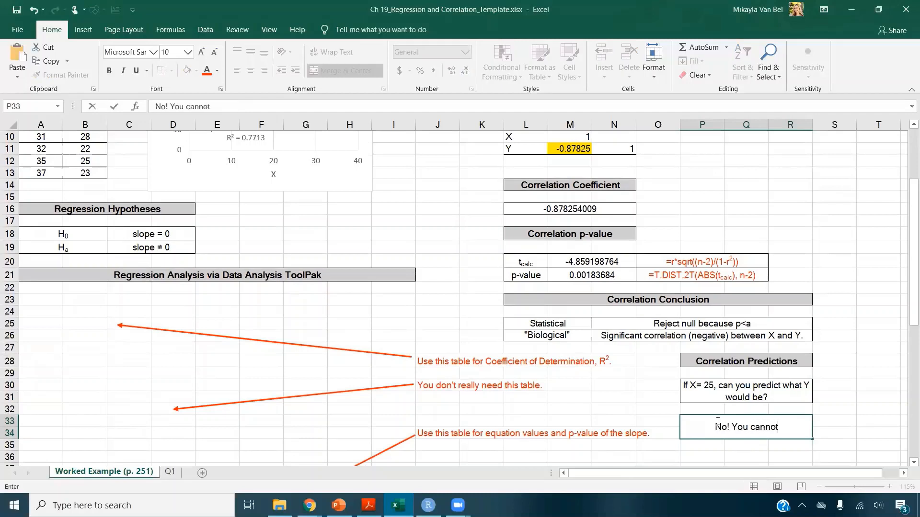
text( make predictions w)
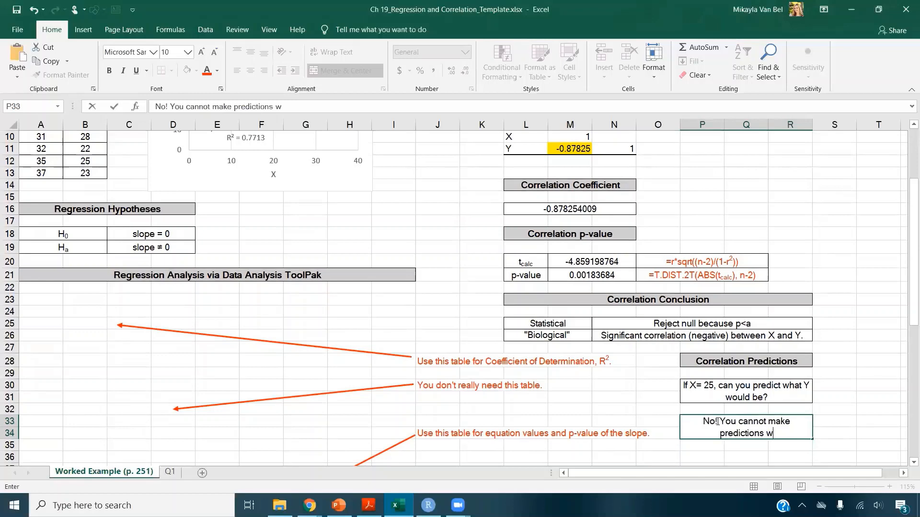
text(ith correlation.)
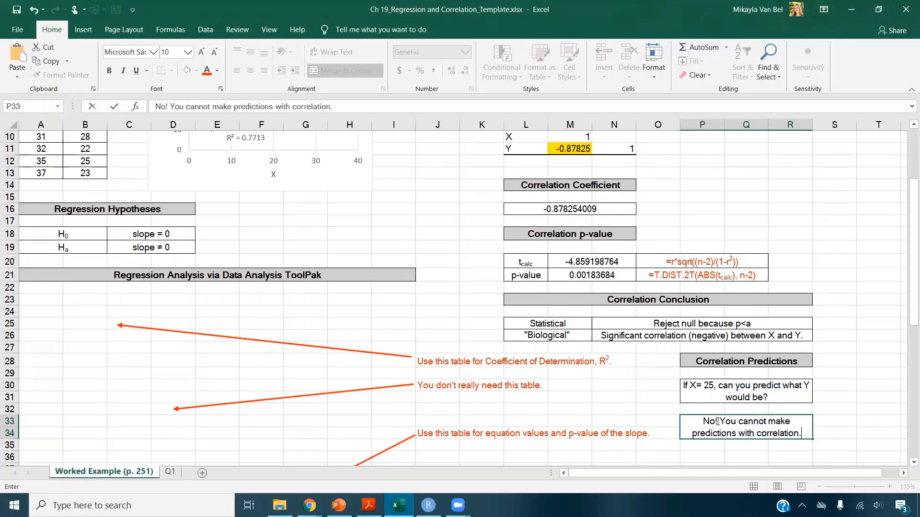
key(ctrl+Return)
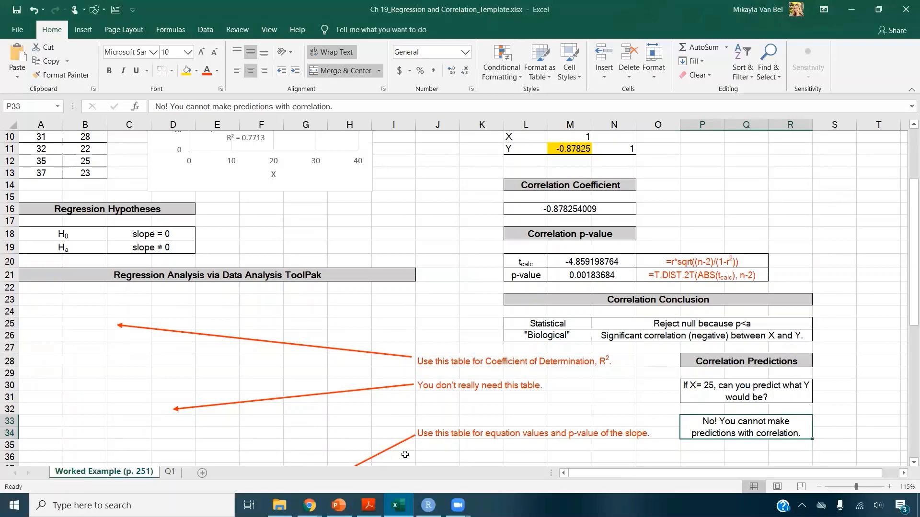
- Switch to the PowerPoint lecture and present it as a slide show, advancing to the Regression slide
click(338, 506)
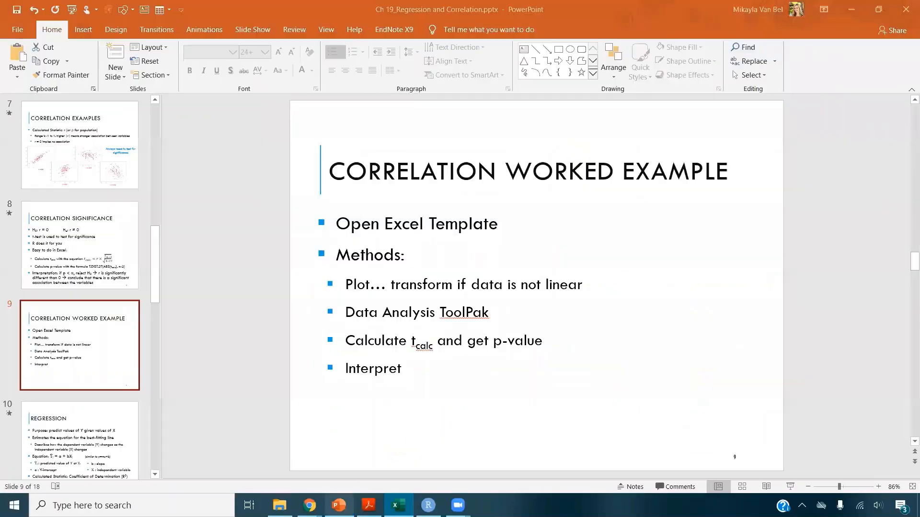
click(790, 486)
key(Right)
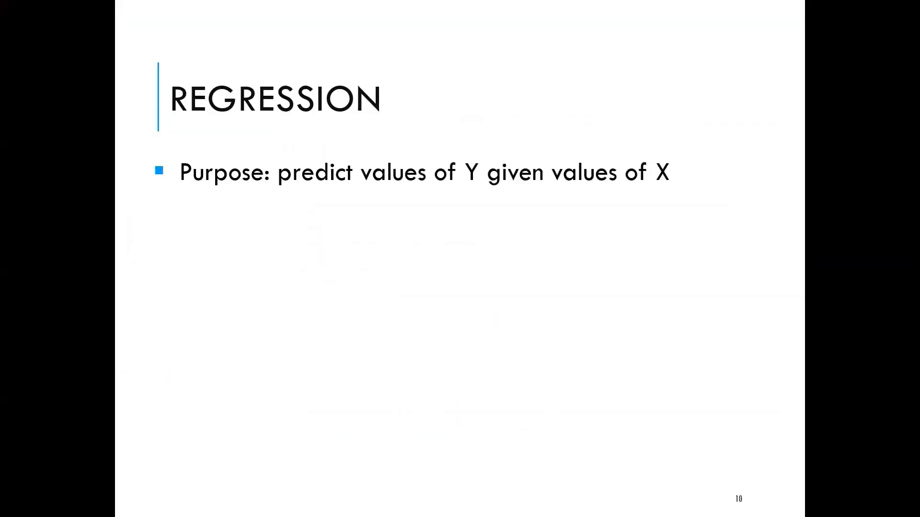
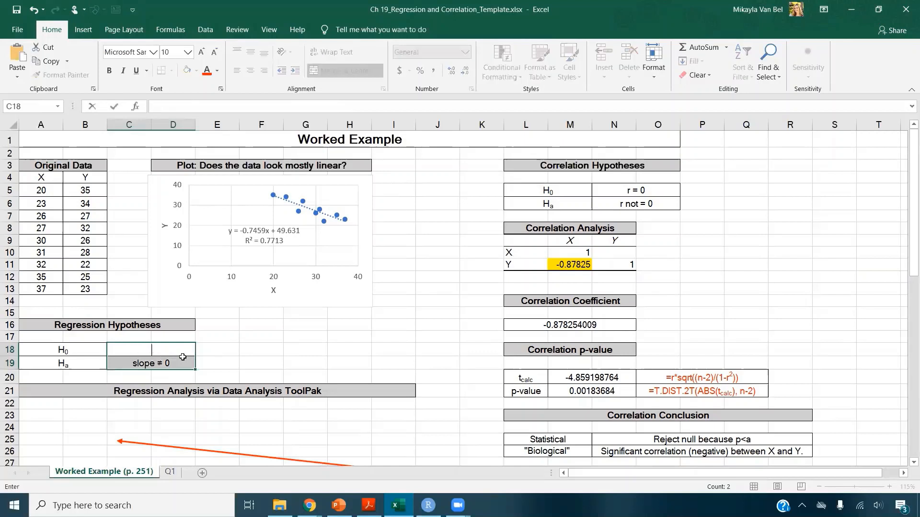
- Replace the regression hypotheses with "slope (b) = 0" for the null in C18 and "slope (b) not = 0" for the alternative in C19
click(180, 358)
key(Delete)
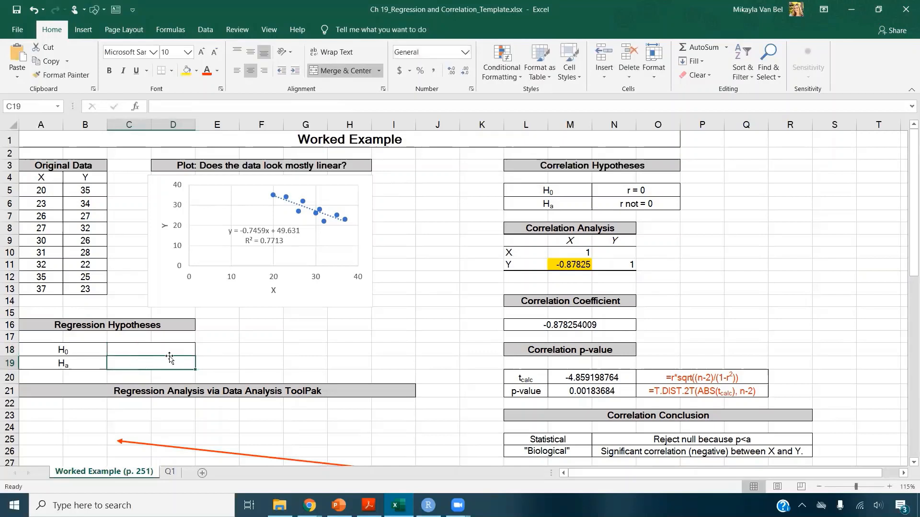
click(170, 349)
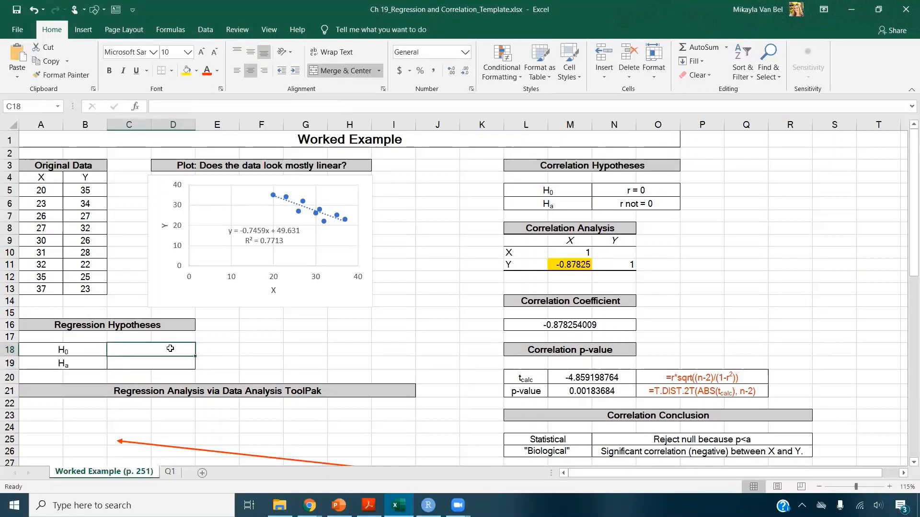
text(slope (b)
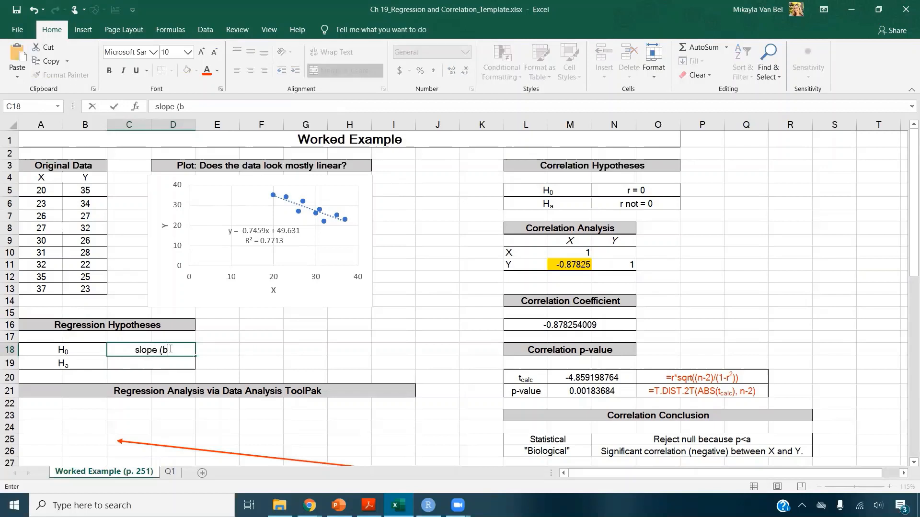
text() = 0)
key(Return)
text(slope)
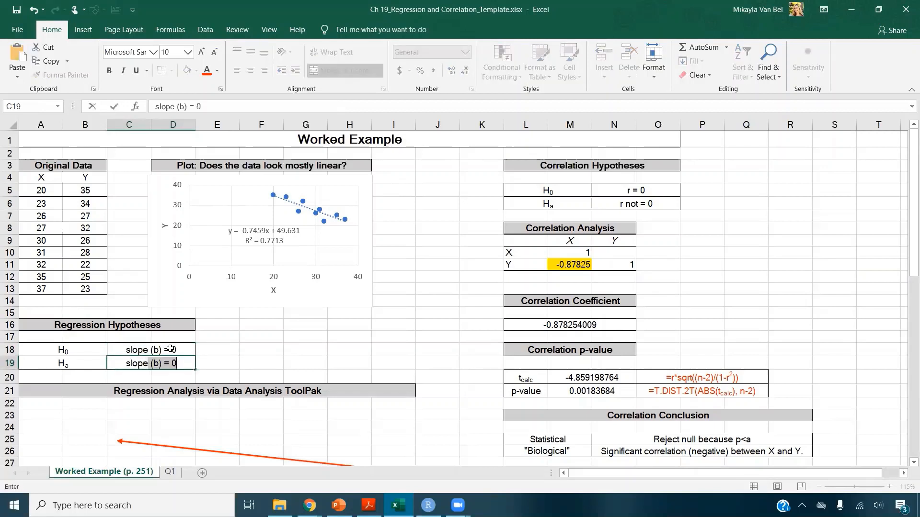
text( (b) not = 0)
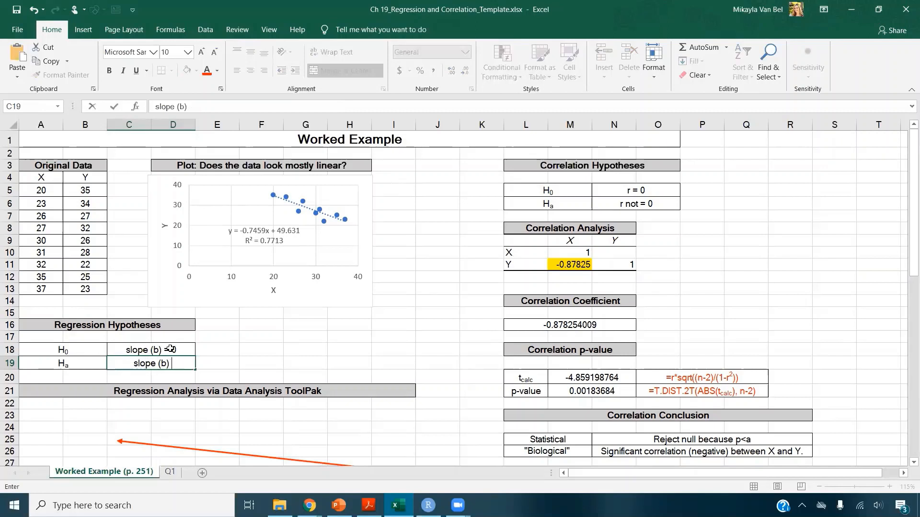
key(Return)
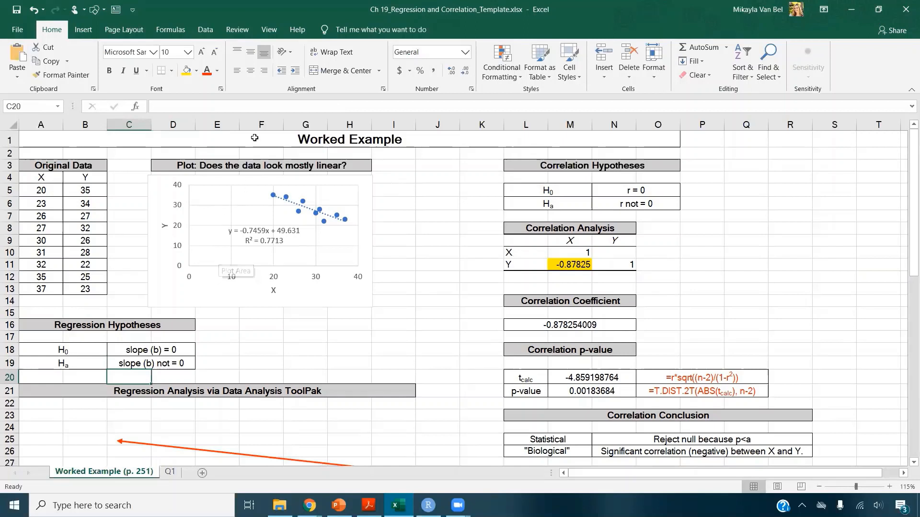
- Set up a Data Analysis Regression with Y range B4:B13 and X range A4:A13, treating the first row as labels
click(210, 33)
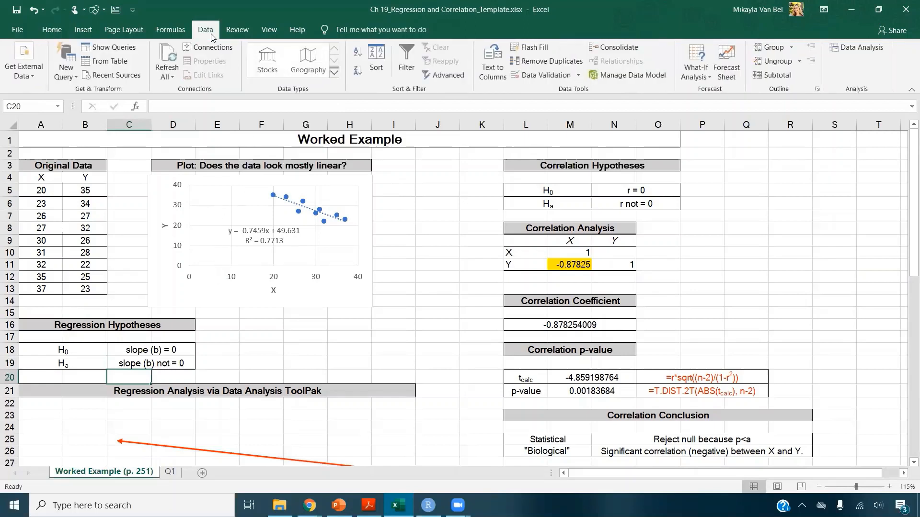
click(836, 50)
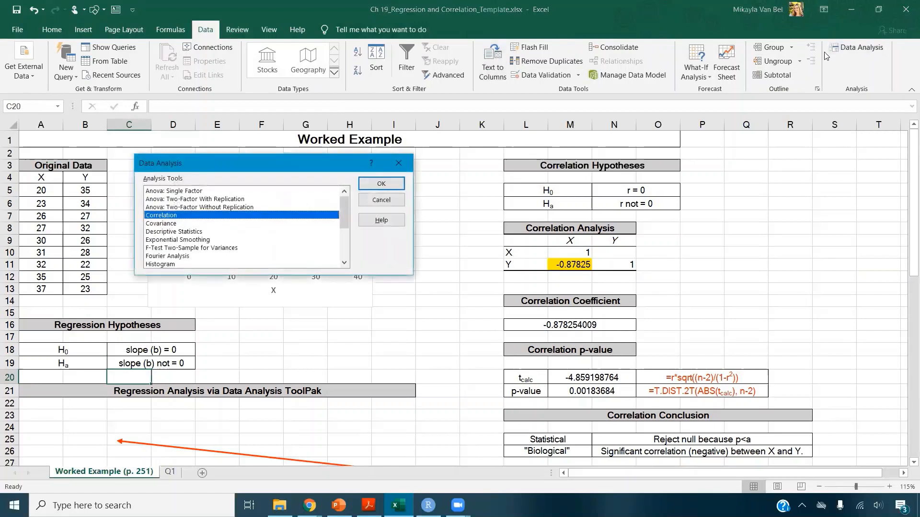
drag(345, 214, 342, 243)
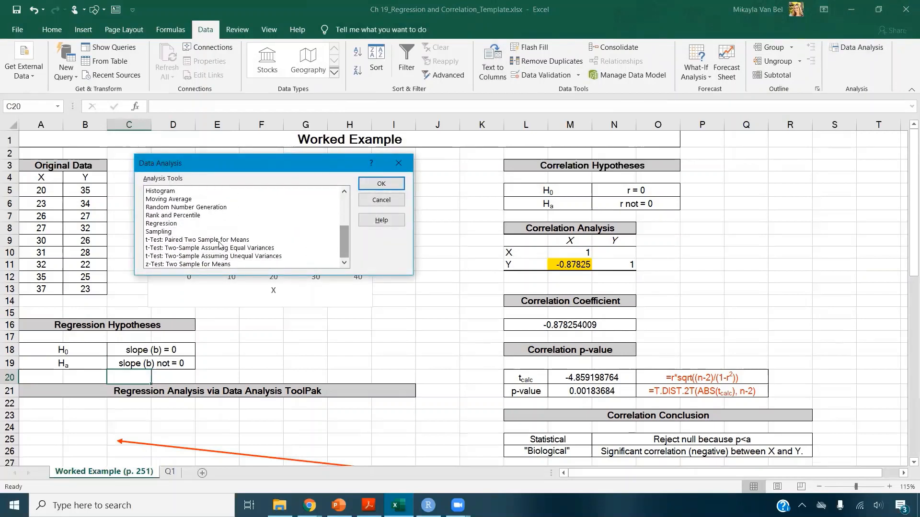
click(168, 223)
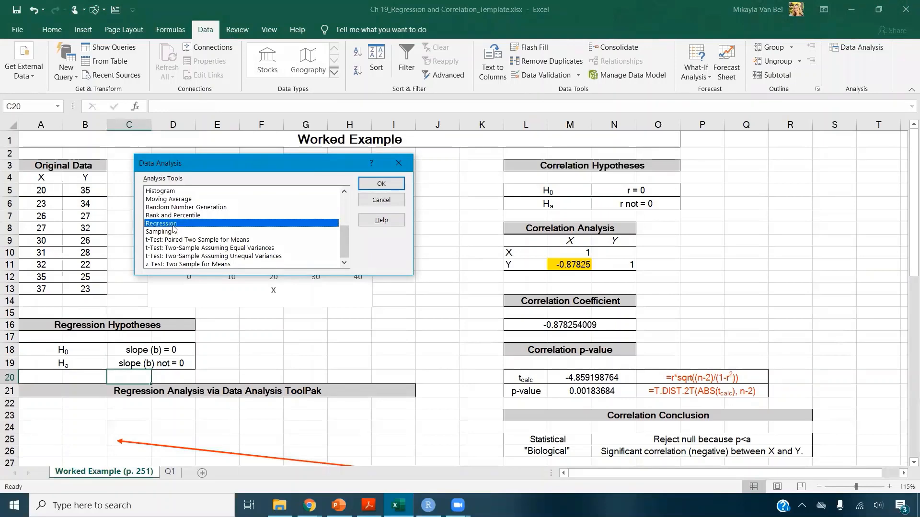
click(381, 184)
drag(243, 110, 385, 126)
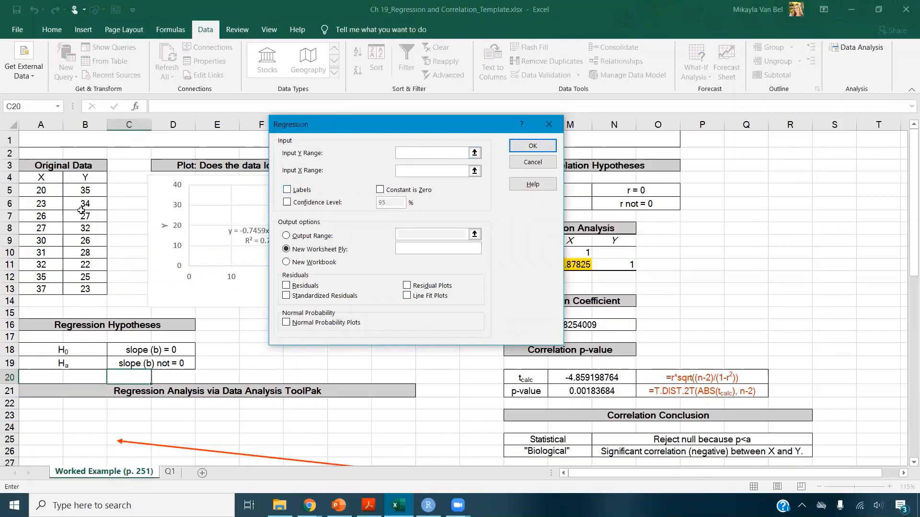
drag(98, 178, 97, 293)
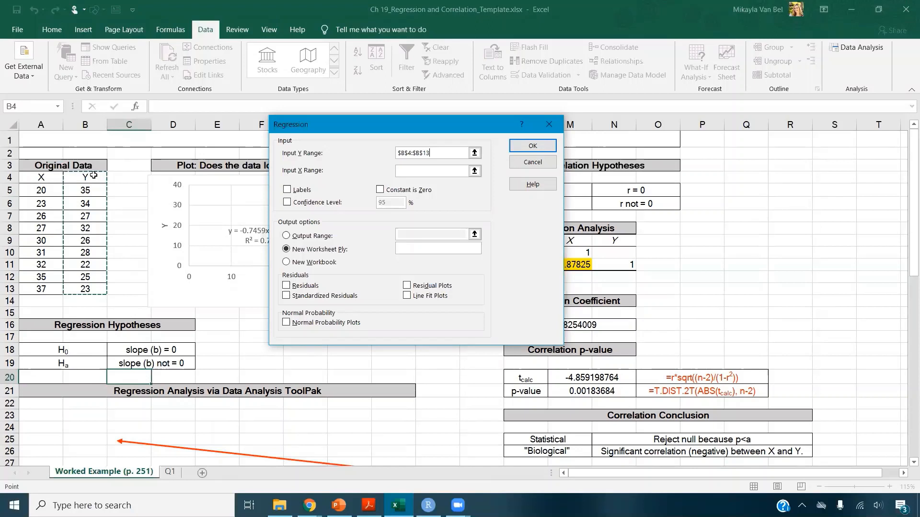
click(408, 172)
drag(51, 179, 54, 288)
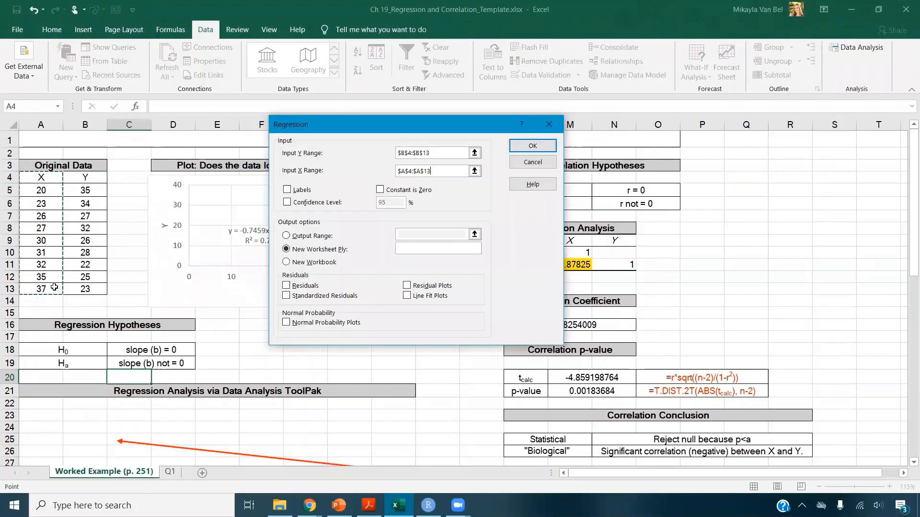
click(287, 191)
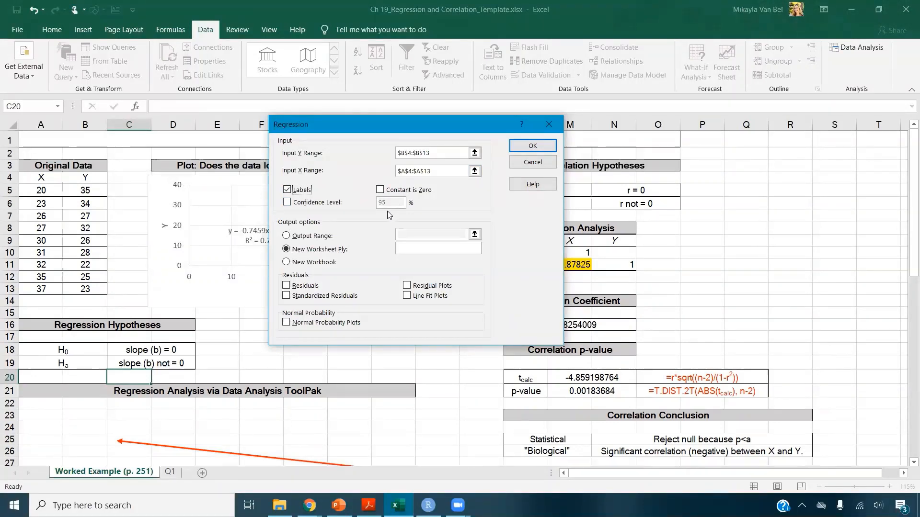
- Send the regression output to the current sheet starting at A23 and run the analysis
click(304, 237)
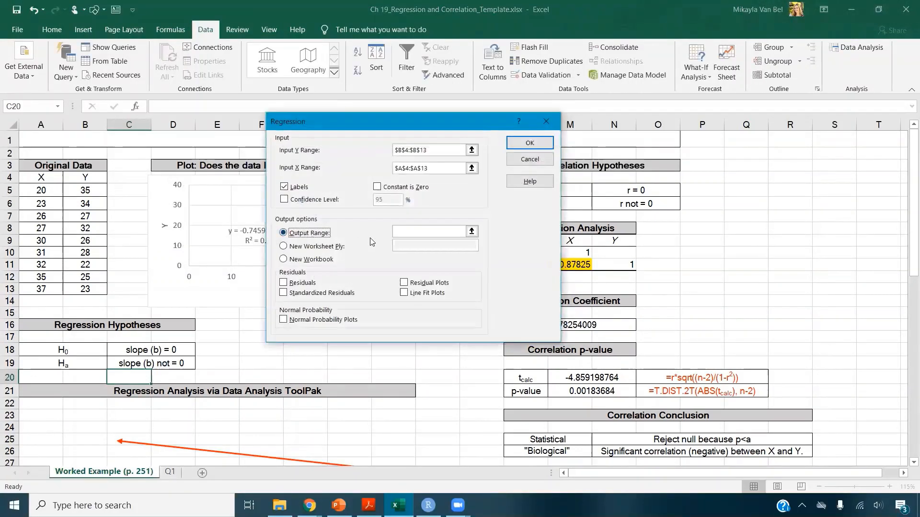
click(405, 231)
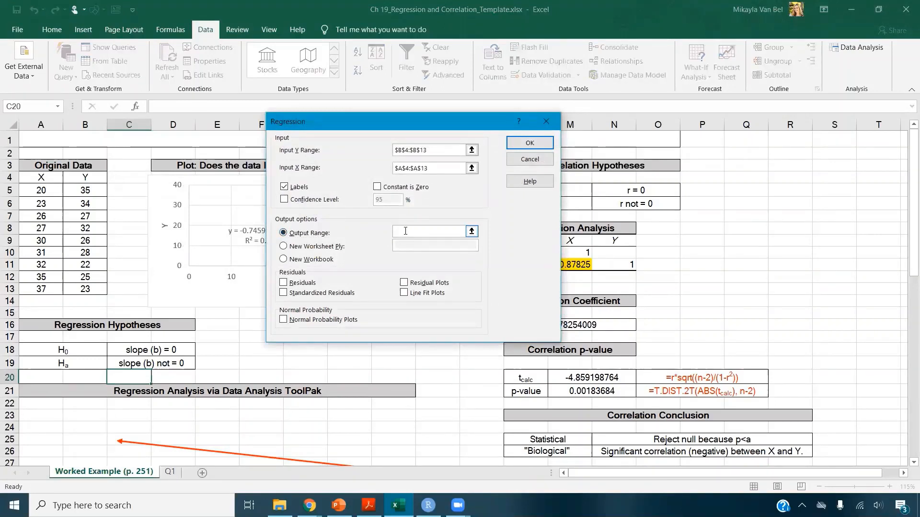
click(50, 416)
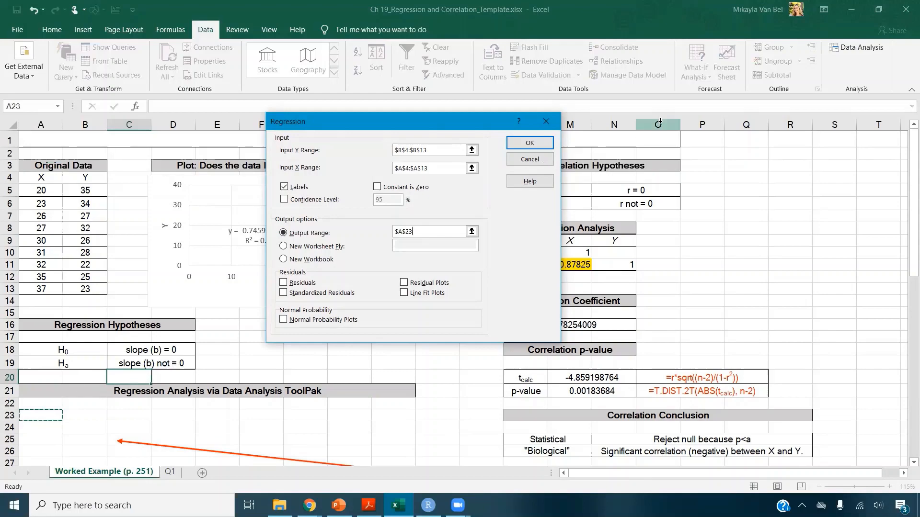
click(546, 147)
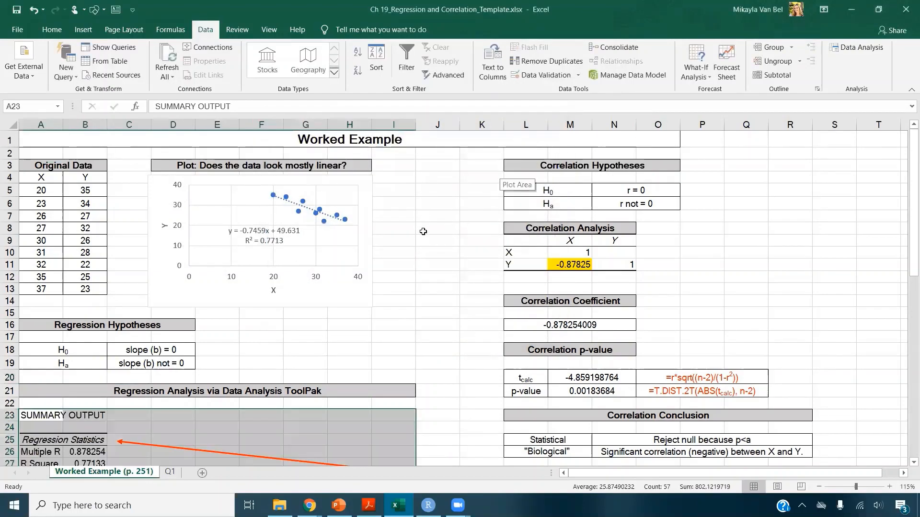
- Examine the regression summary tables alongside the correlation results, and select the ANOVA table A32:F36
scroll(343, 239, down, 5)
scroll(344, 239, down, 2)
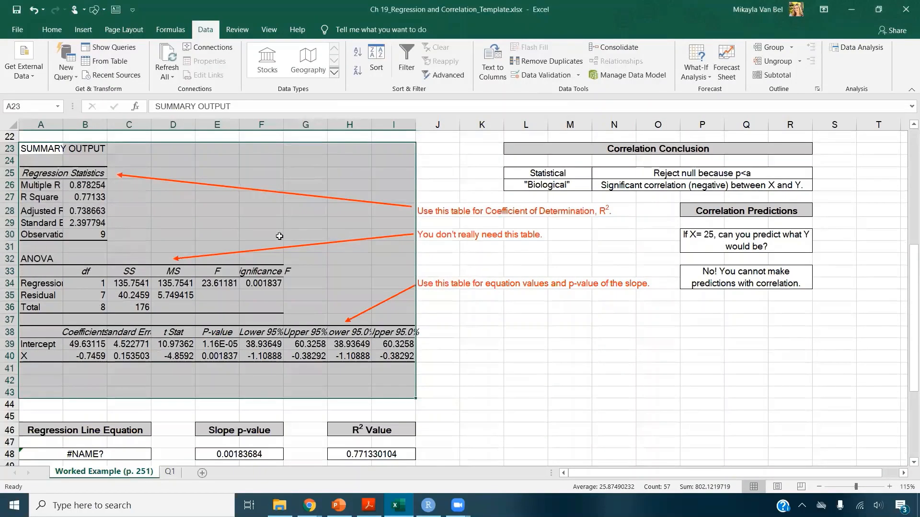
scroll(287, 238, down, 2)
scroll(291, 238, up, 1)
scroll(292, 238, up, 8)
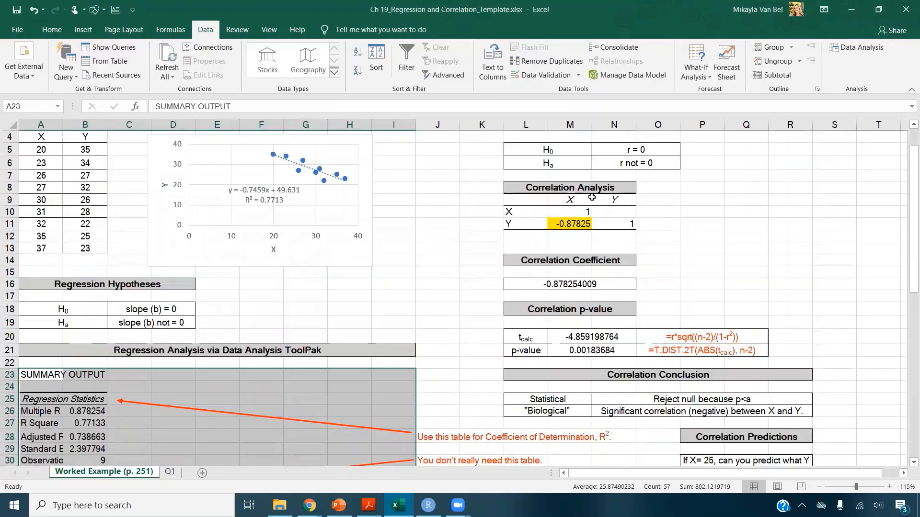
scroll(477, 221, down, 4)
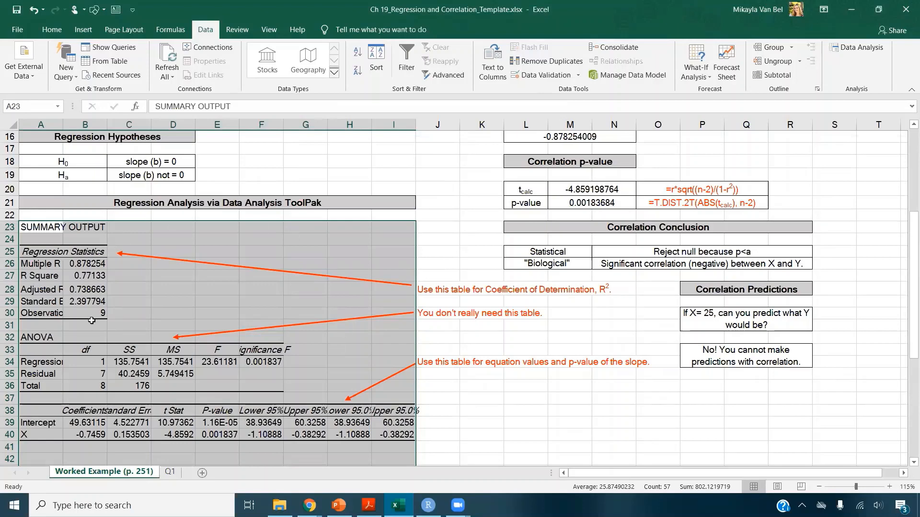
drag(41, 338, 254, 379)
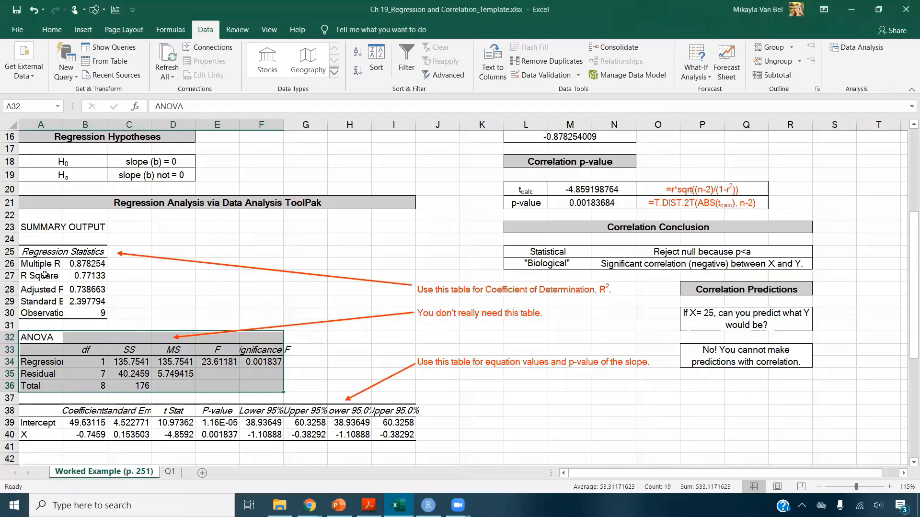
- Highlight the R Square value in B27 of the regression statistics with the gold fill color
drag(43, 276, 94, 274)
click(95, 273)
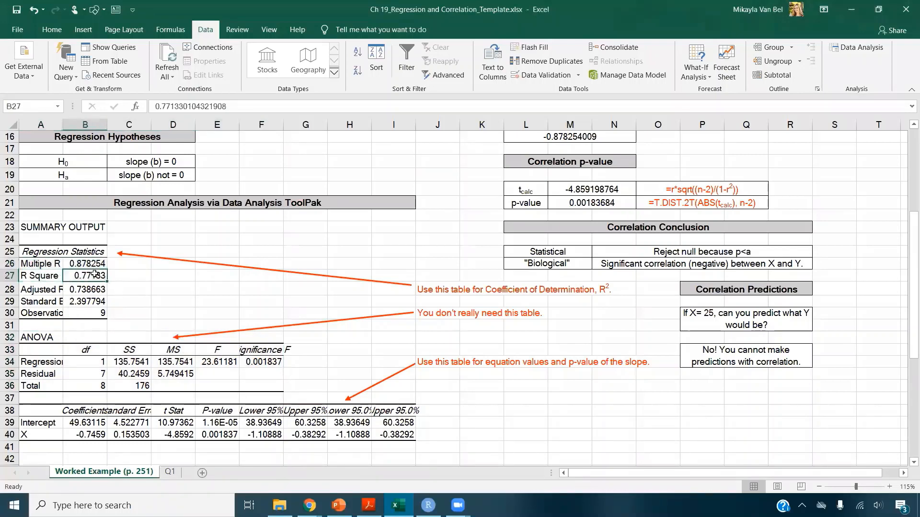
click(52, 30)
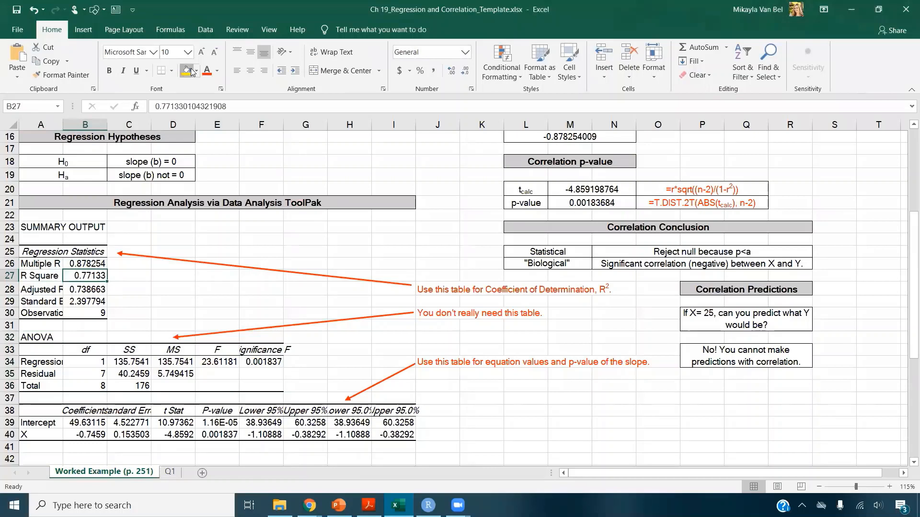
click(187, 71)
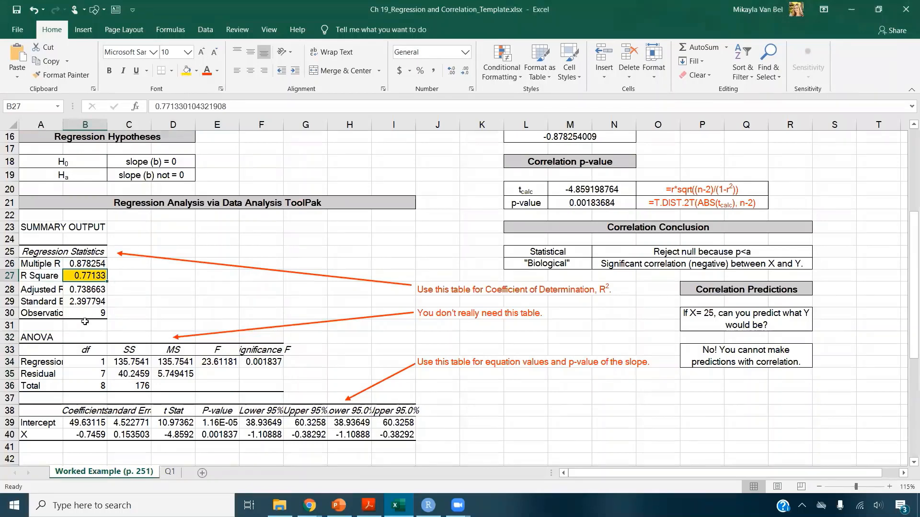
- Highlight the intercept and X coefficients in B39:B40 with gold fill and compare them with the chart's trendline equation
click(97, 424)
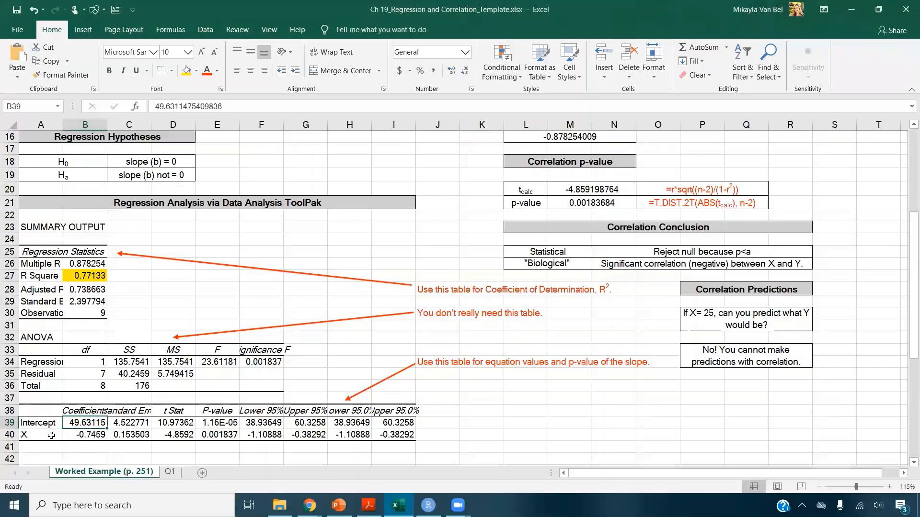
drag(96, 423, 96, 436)
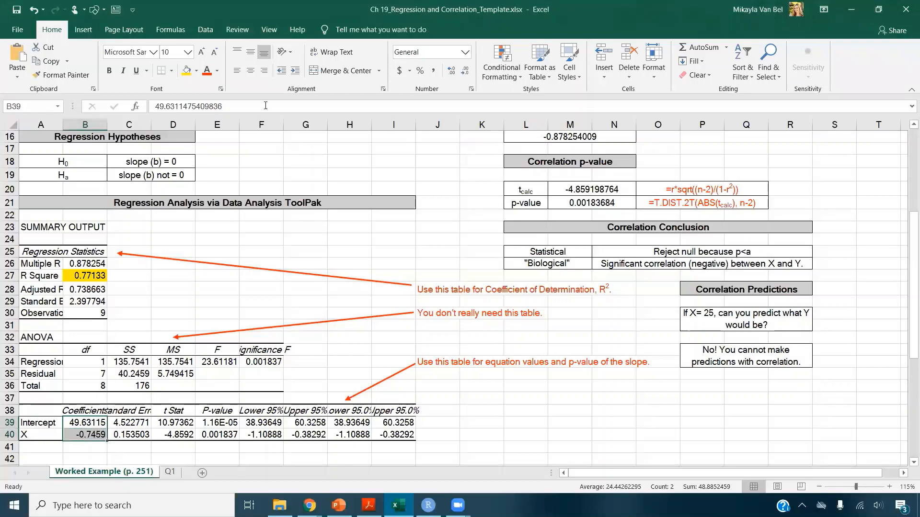
click(187, 71)
scroll(247, 290, up, 3)
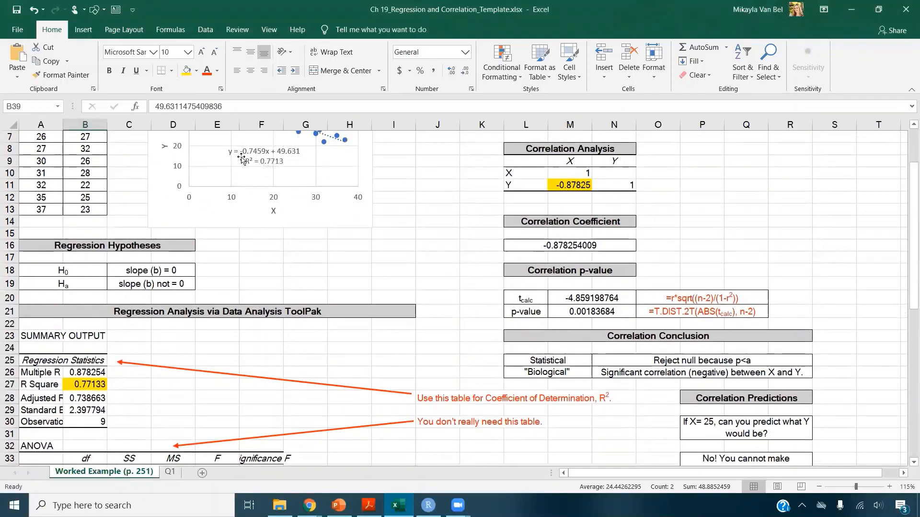
scroll(234, 255, down, 1)
scroll(234, 255, down, 3)
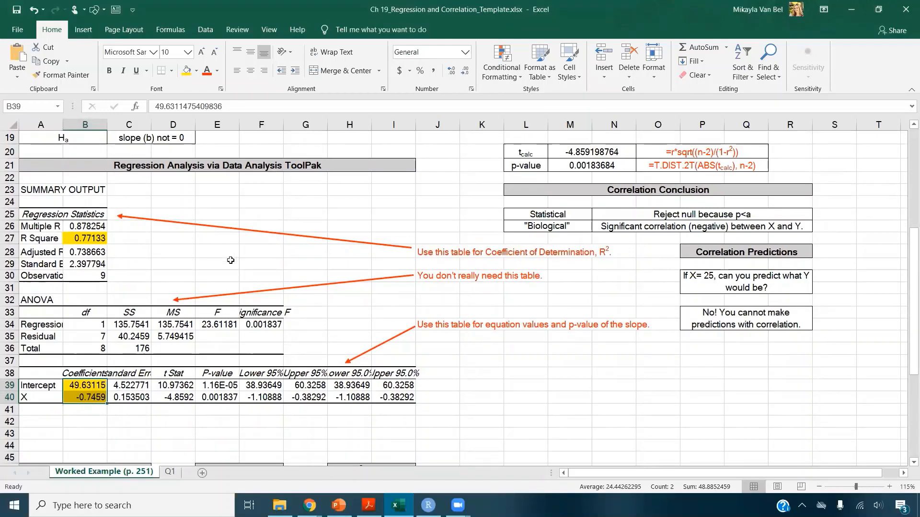
- Locate the X row's slope p-value in E40 of the coefficients table and highlight it with gold fill
click(233, 373)
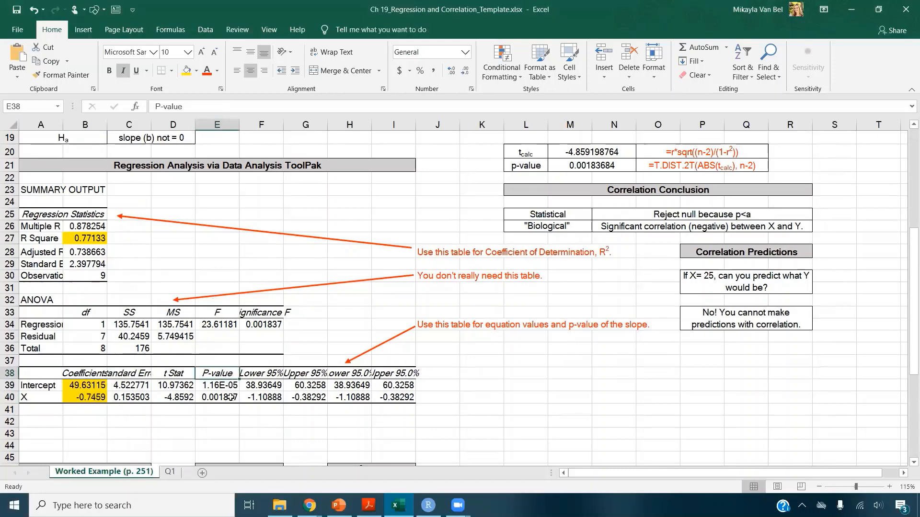
click(49, 394)
drag(50, 394, 234, 398)
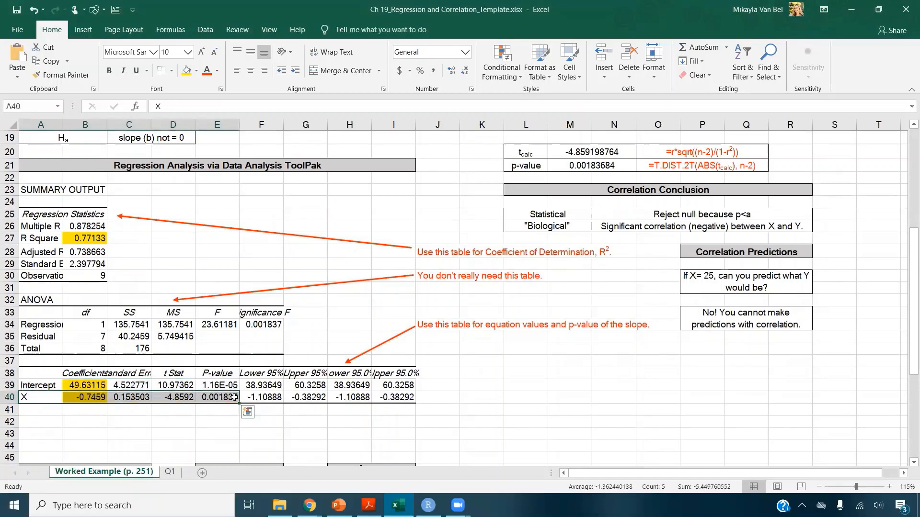
click(232, 399)
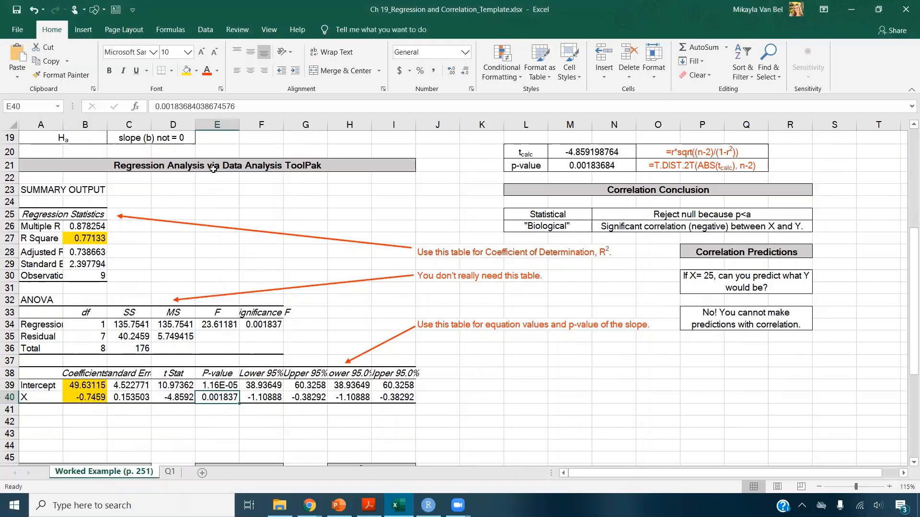
click(187, 71)
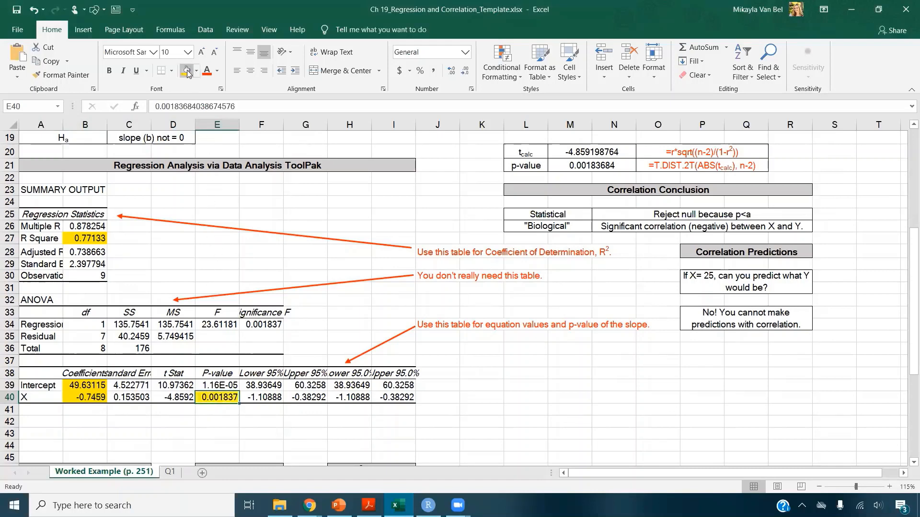
- Repair the regression line equation formula in A48 by replacing the _xlfn.CONCAT function with CONCATENATE, keeping its arguments
scroll(256, 192, down, 3)
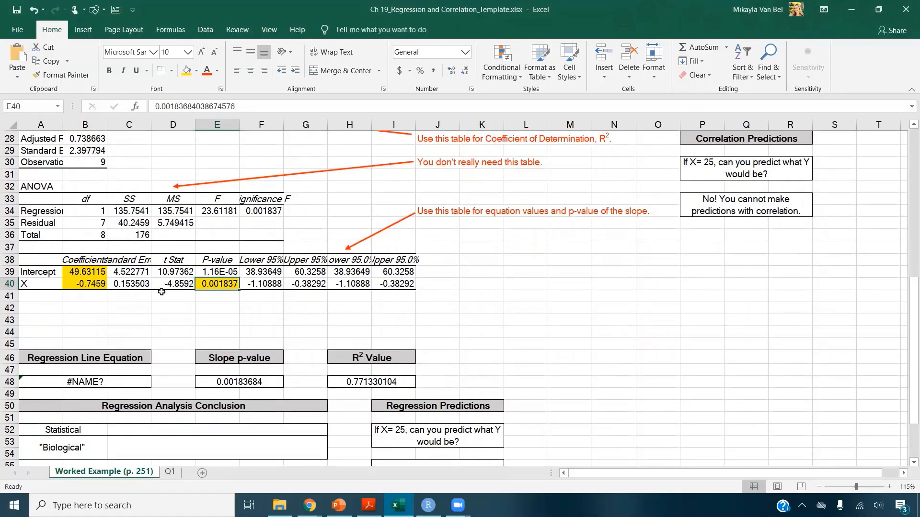
click(88, 382)
double_click(84, 381)
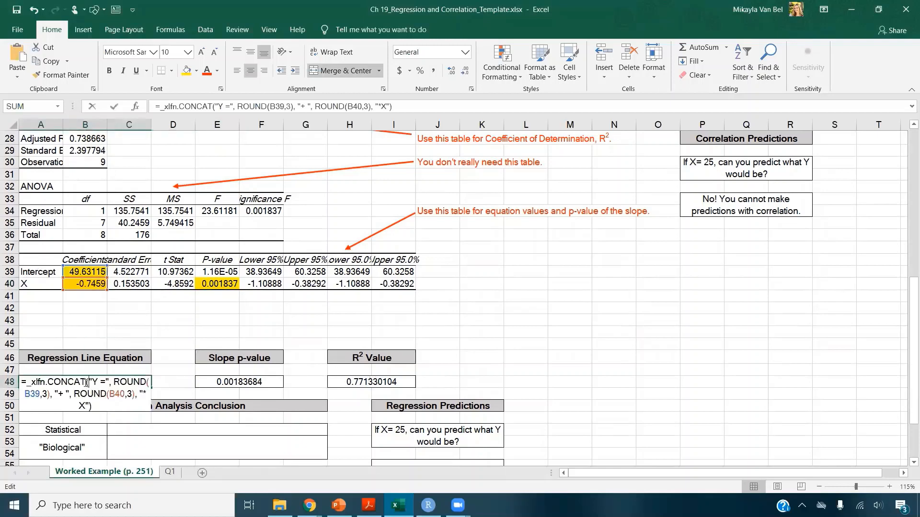
drag(28, 382, 86, 382)
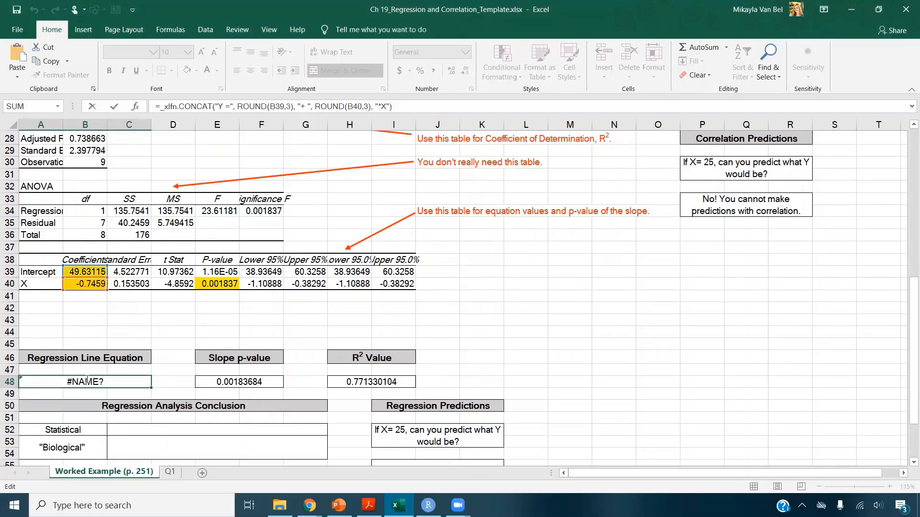
text(Cat)
key(BackSpace)
key(BackSpace)
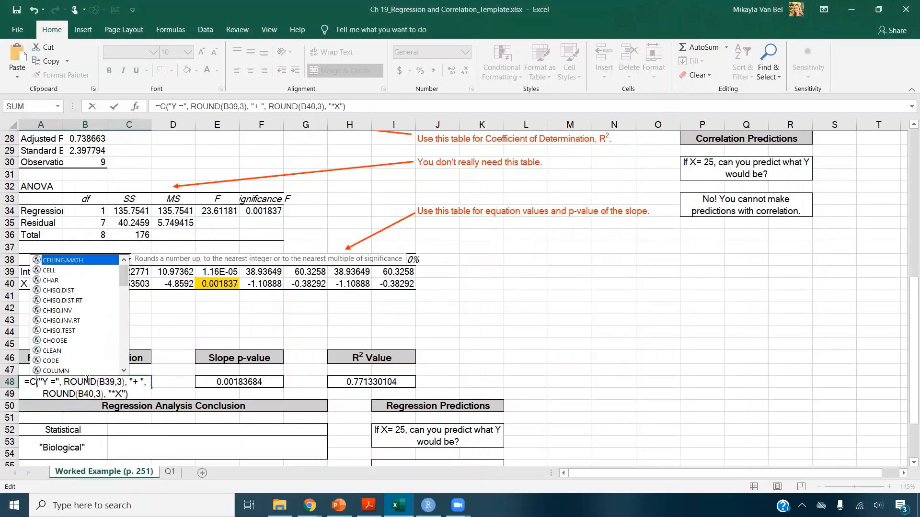
text(ONC)
key(Tab)
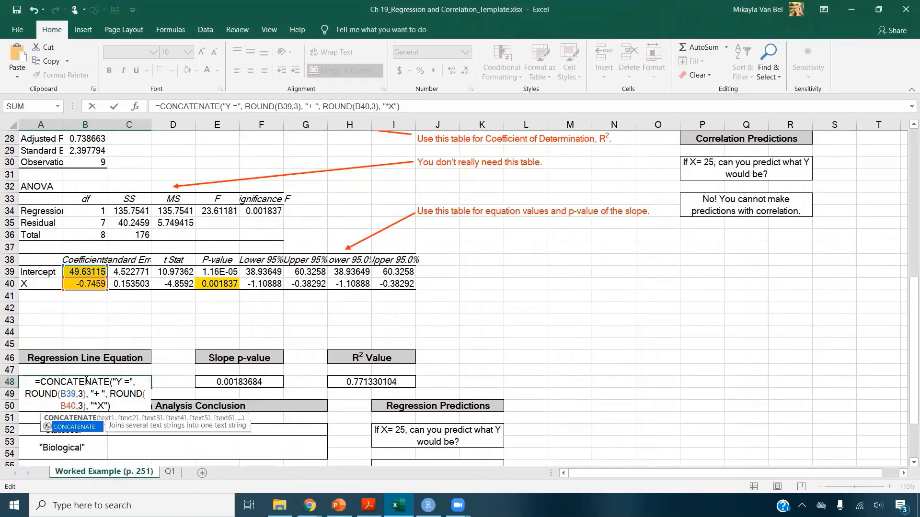
key(ctrl+Return)
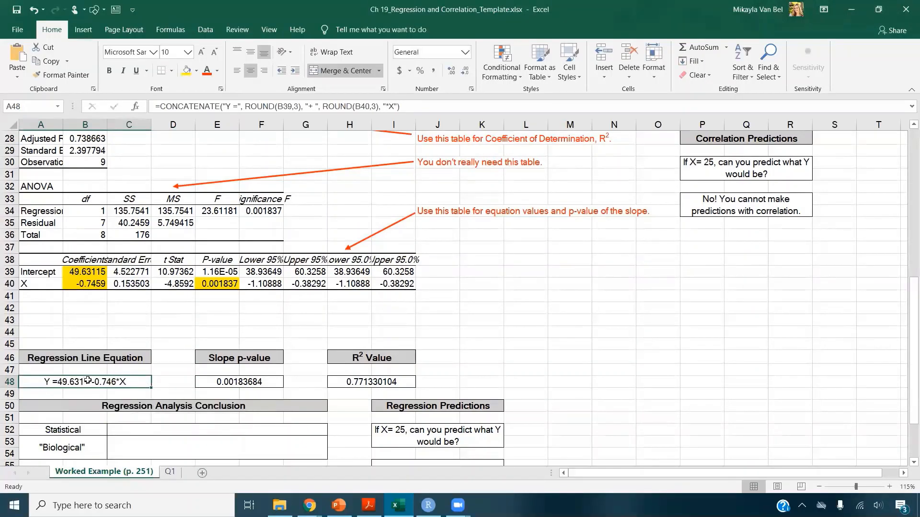
- Review the formulas behind the regression line equation in A48, the slope p-value in E48 and the R² value in H48
double_click(97, 382)
drag(113, 408, 32, 383)
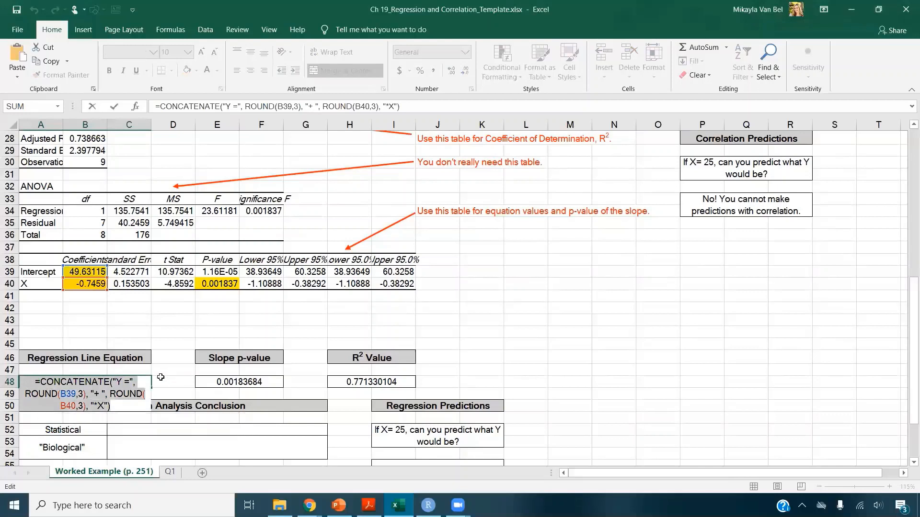
key(Return)
click(90, 380)
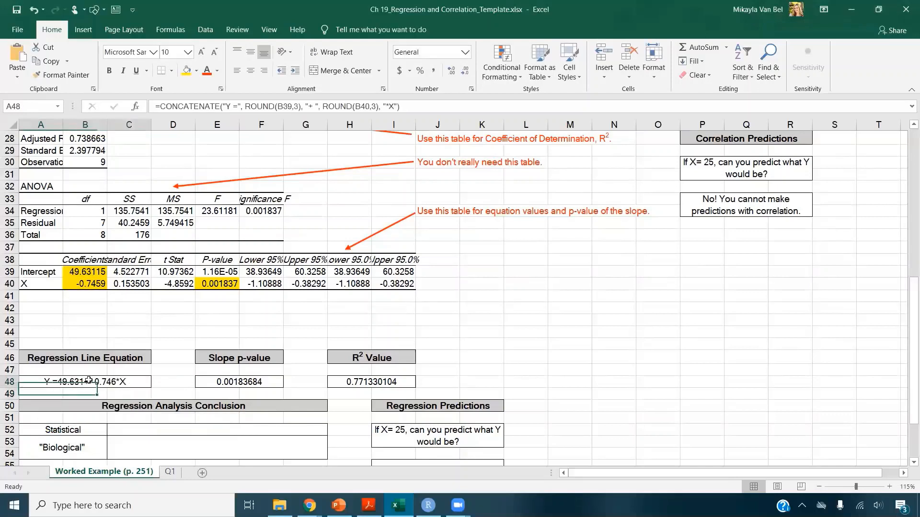
click(265, 379)
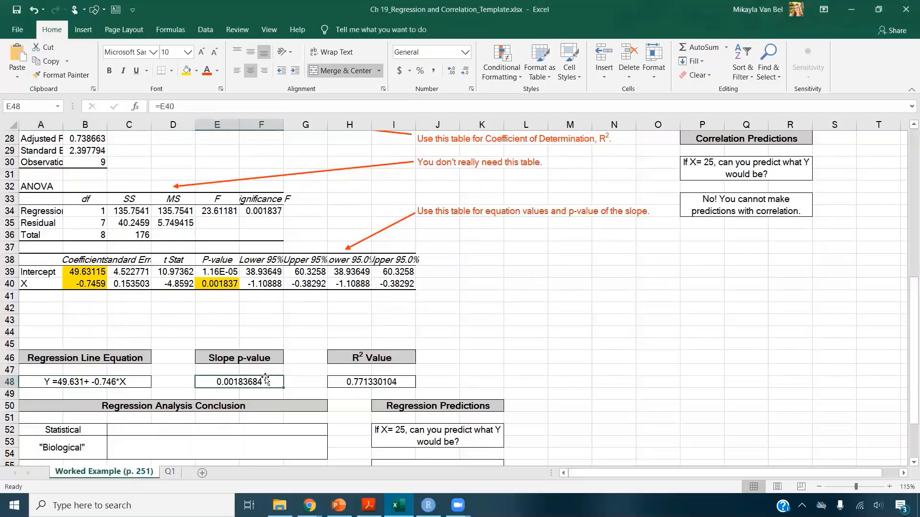
click(382, 379)
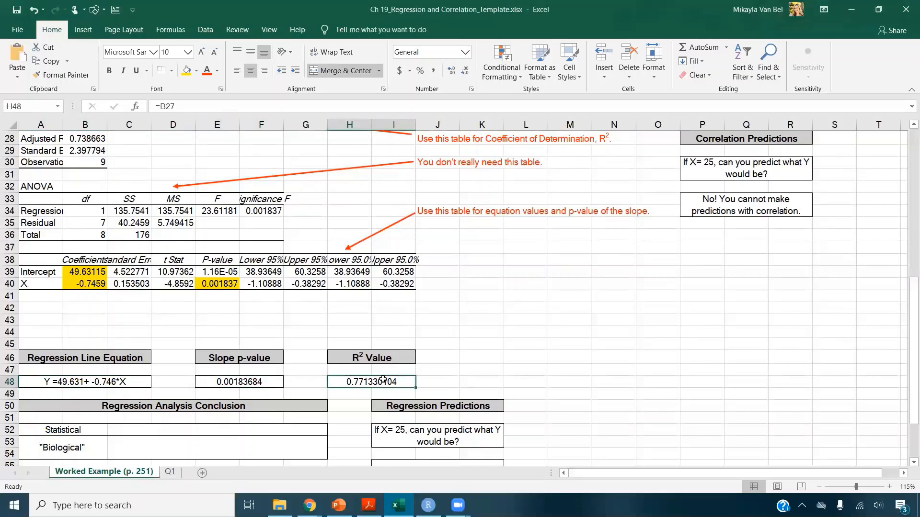
click(262, 383)
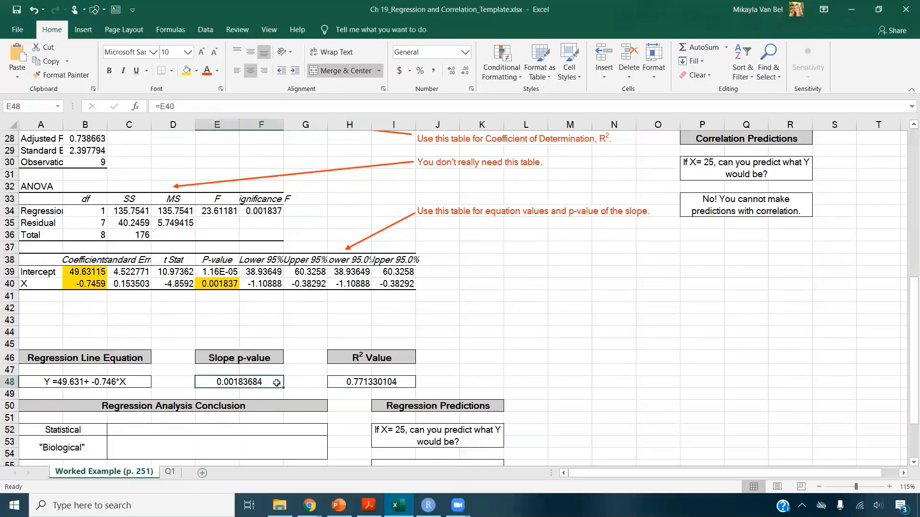
- Enter "Reject null because p<a" as the statistical regression conclusion in C52
click(248, 428)
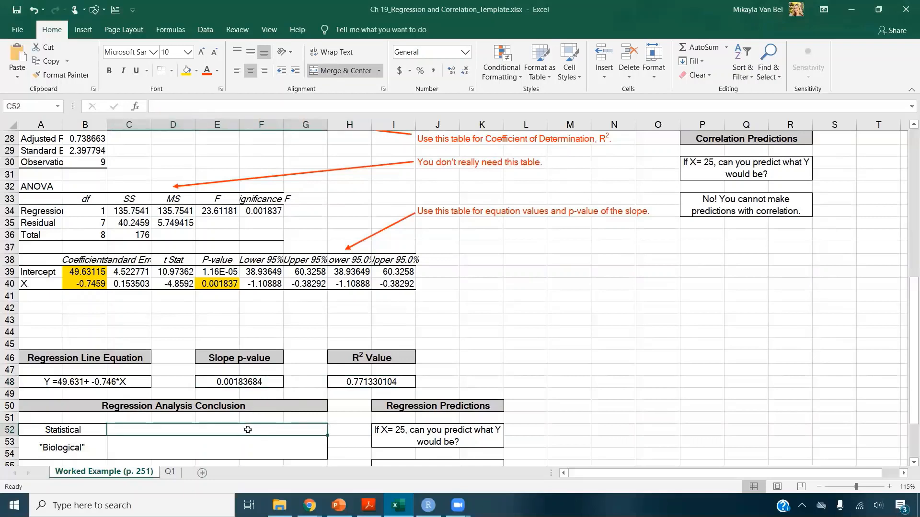
text(Reject null)
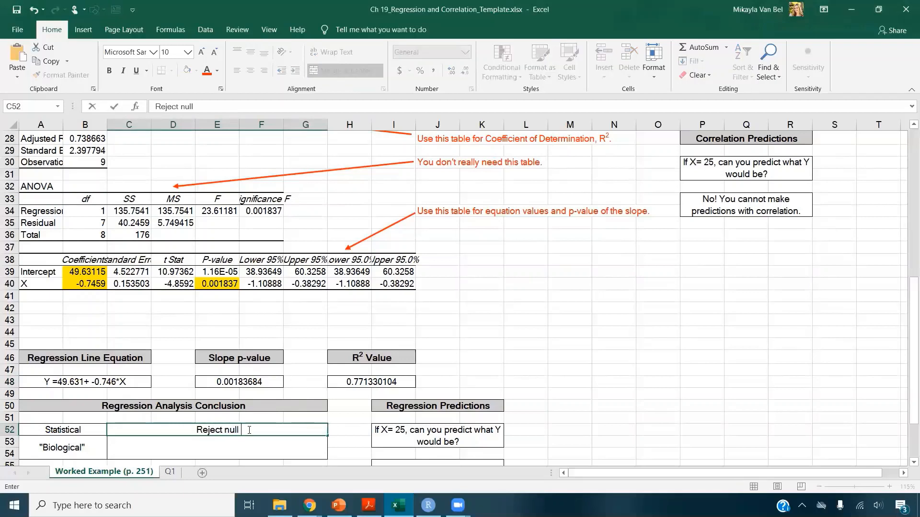
text( because p<a)
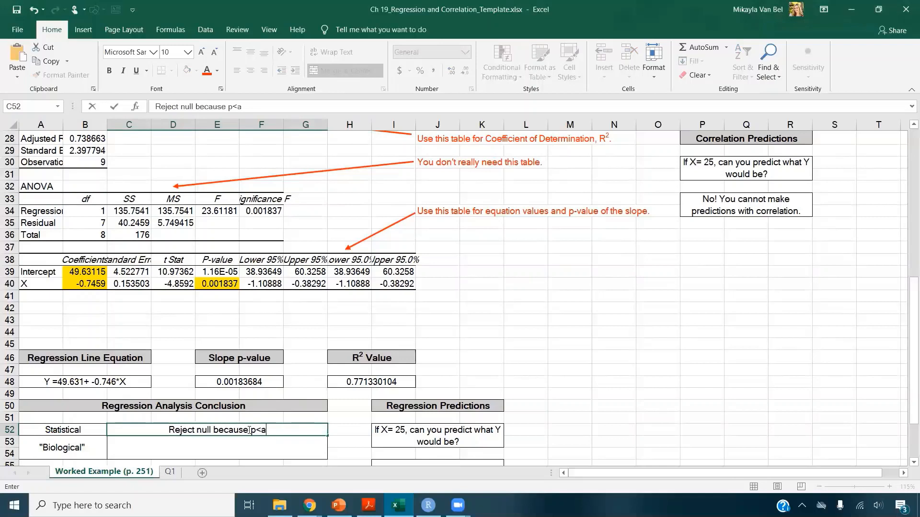
key(Return)
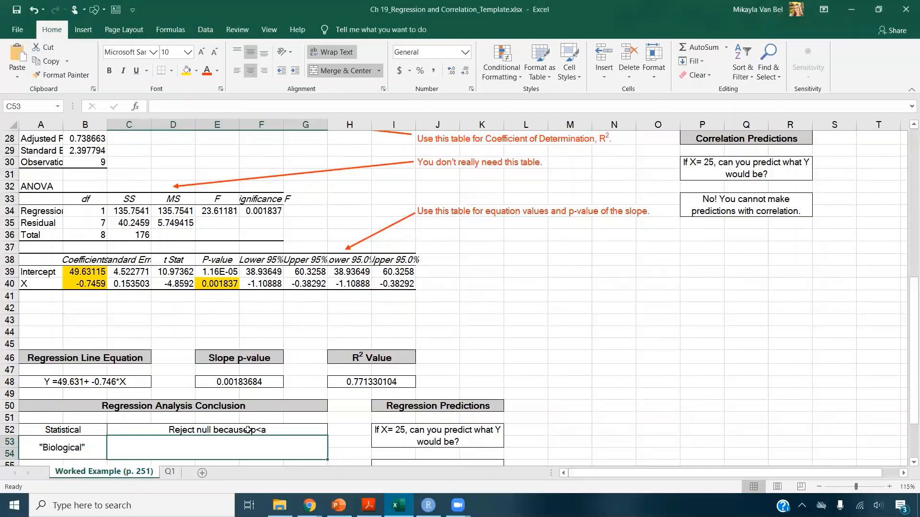
- Begin the "Biological" regression conclusion in C53 with "The relationship between X and Y is significantly different from 0."
text(The relationsh)
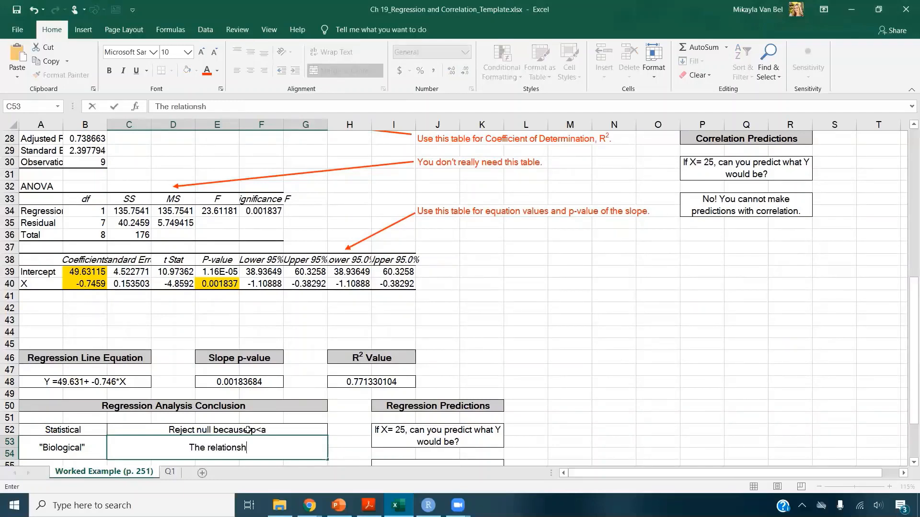
text(ip betwe)
key(BackSpace)
key(BackSpace)
text(tw)
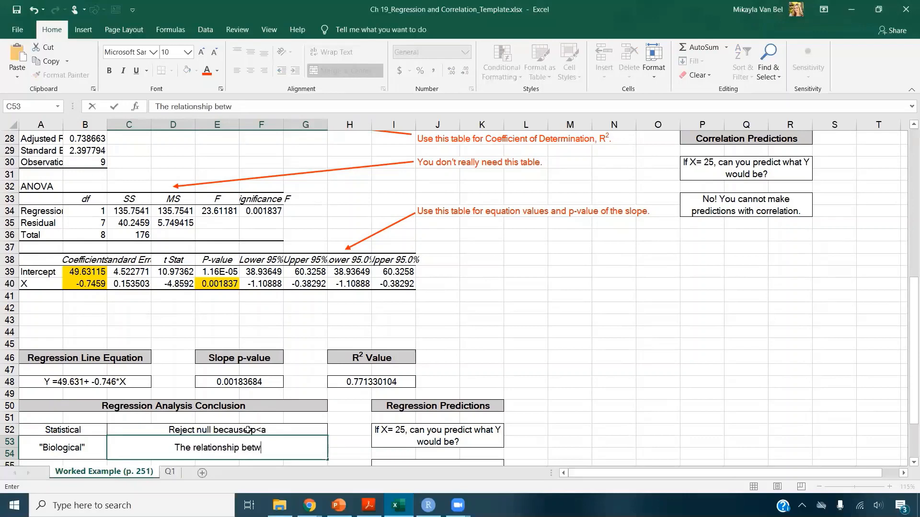
text(een X and Y)
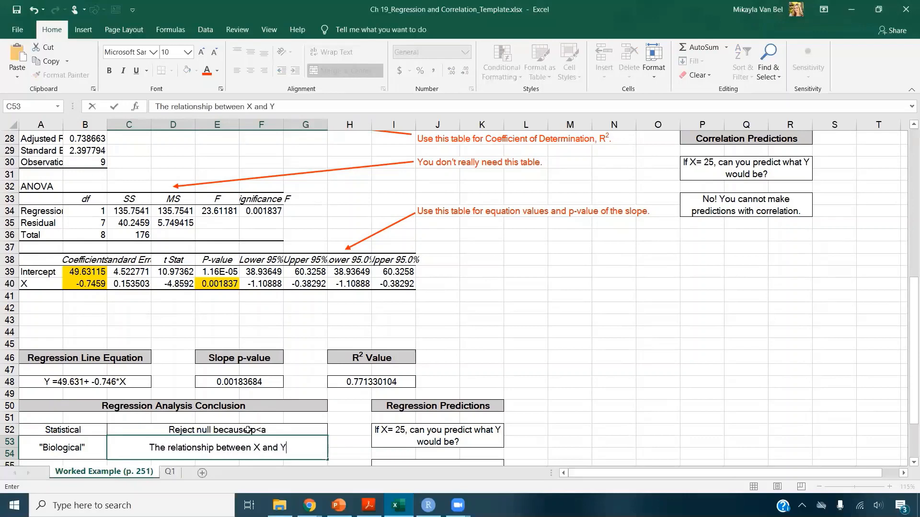
text( is signifi)
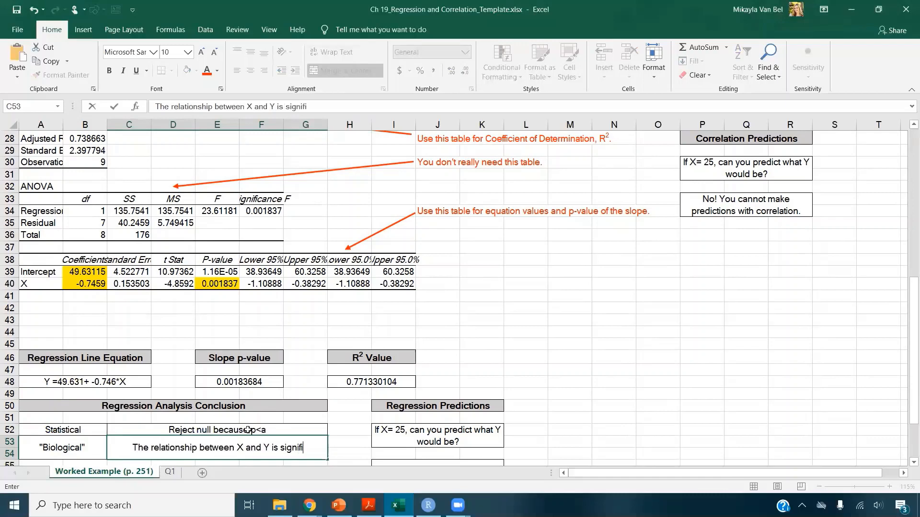
text(cantly differe)
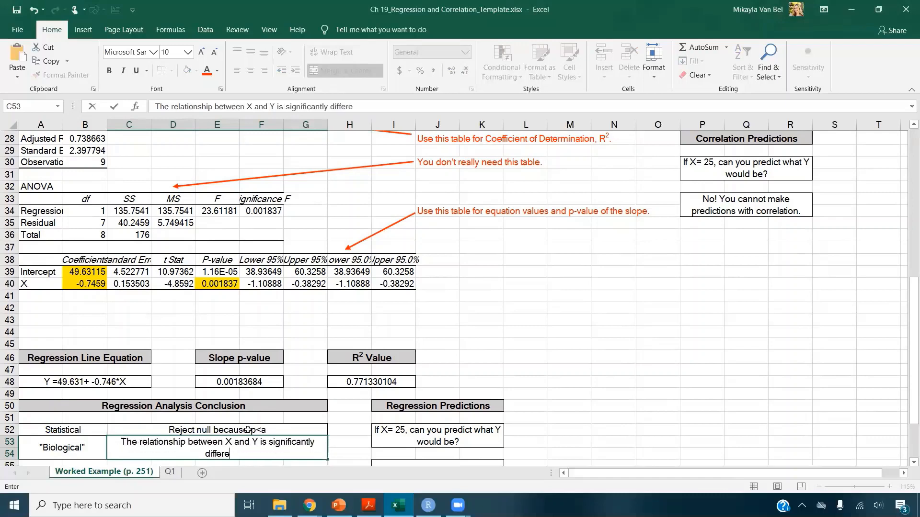
text(nt from 0.)
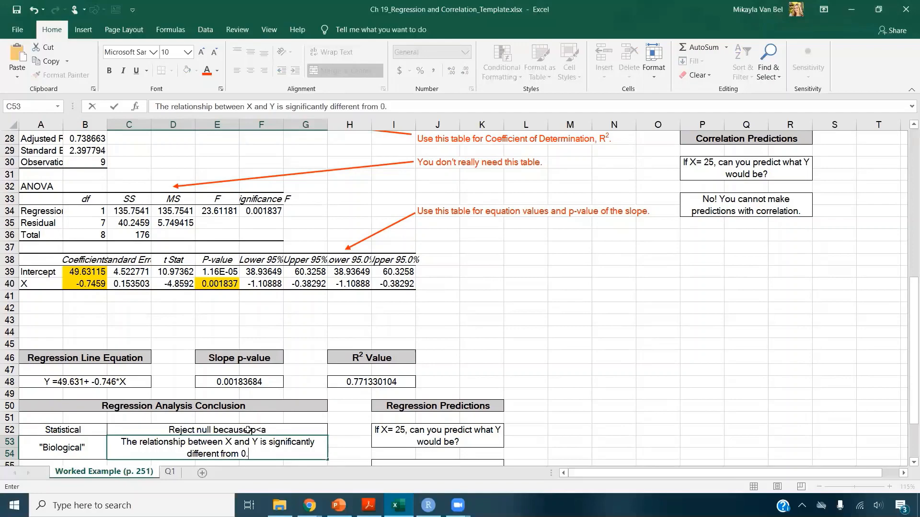
- Check the trend direction in the scatter plot and complete the C53 conclusion with "As X increases, Y decreases."
scroll(256, 413, up, 9)
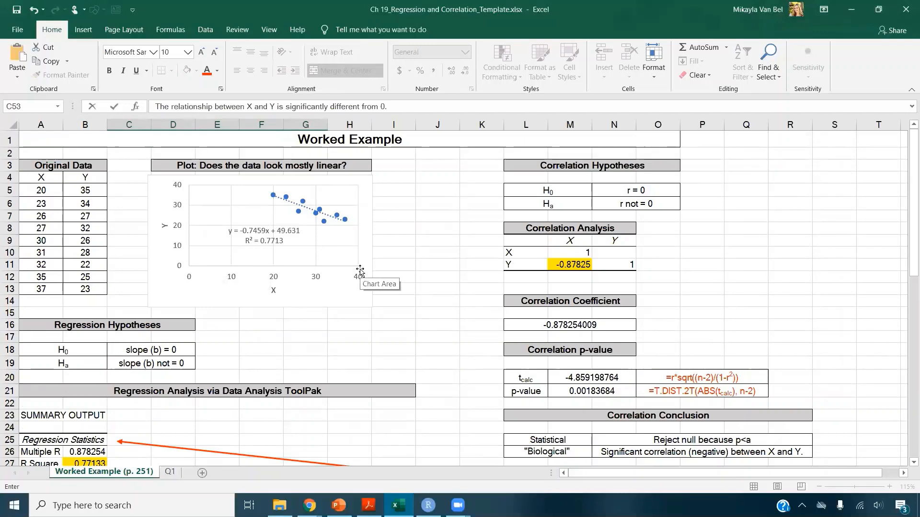
scroll(295, 313, down, 9)
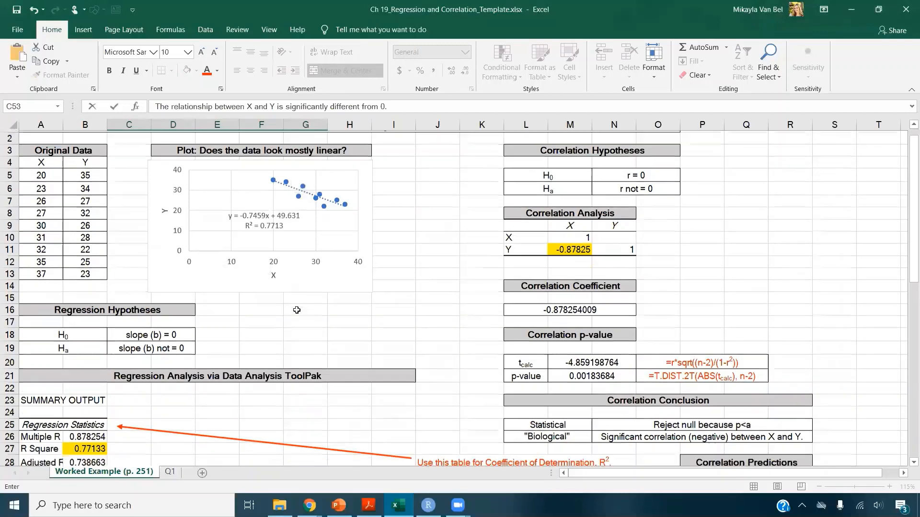
scroll(295, 313, down, 2)
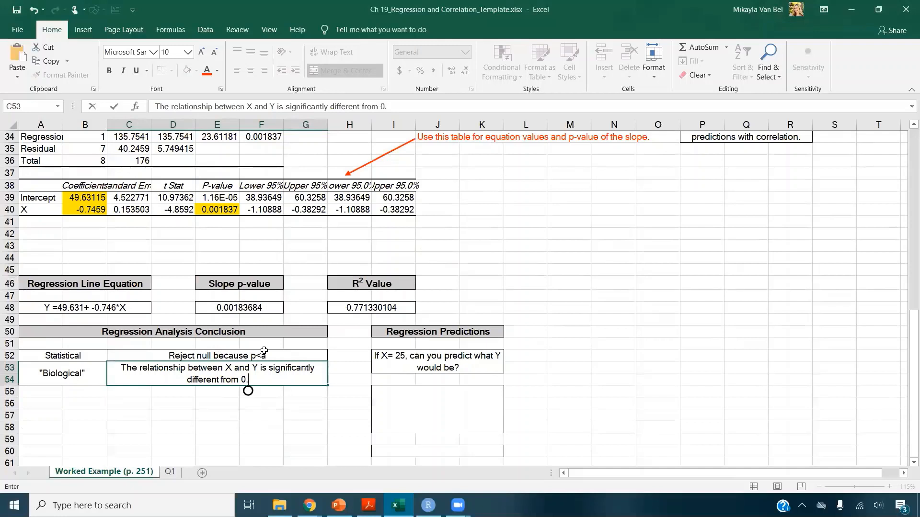
text(As X in)
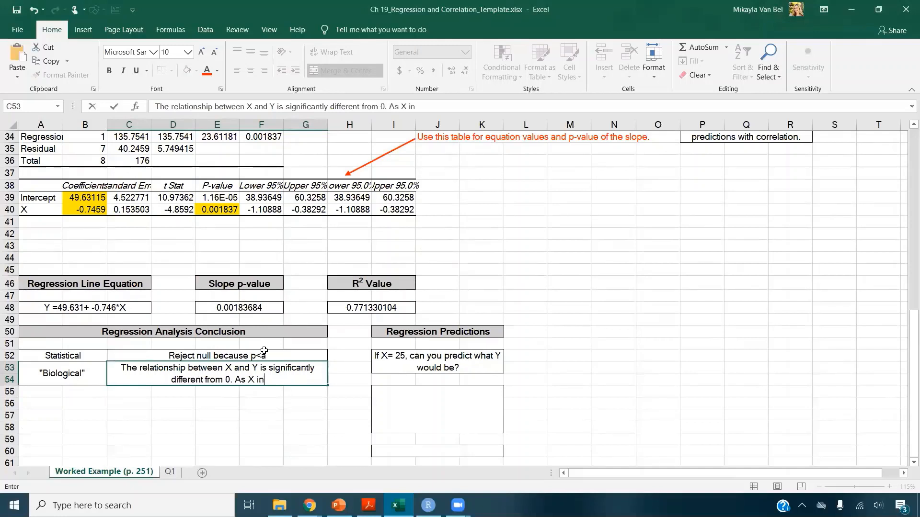
text(creases, Y)
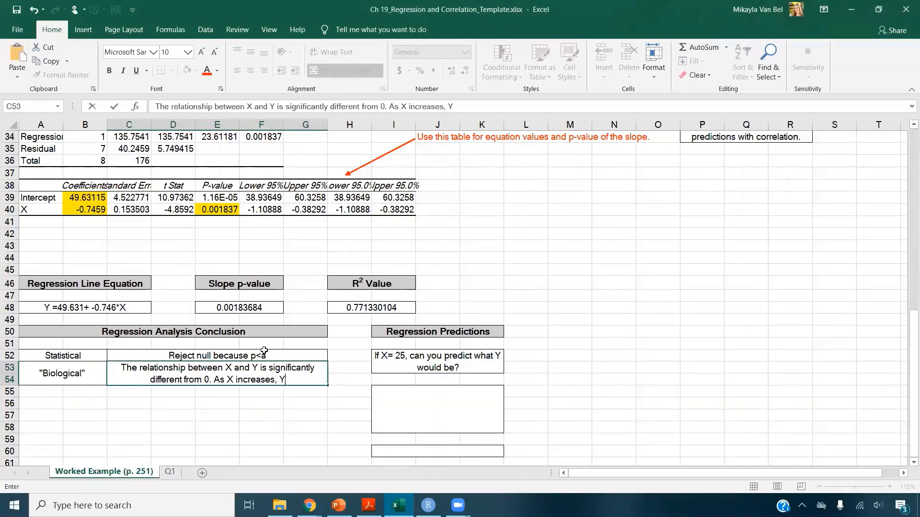
text( decreases.)
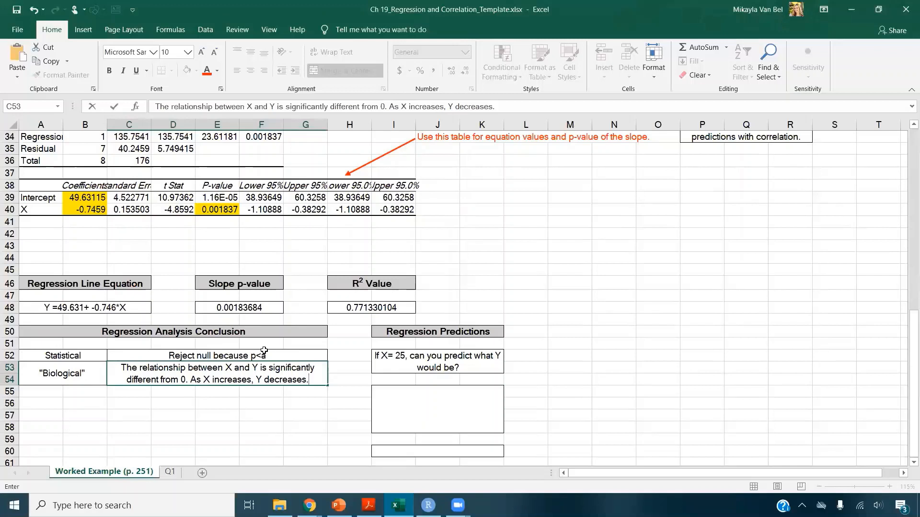
key(ctrl+Return)
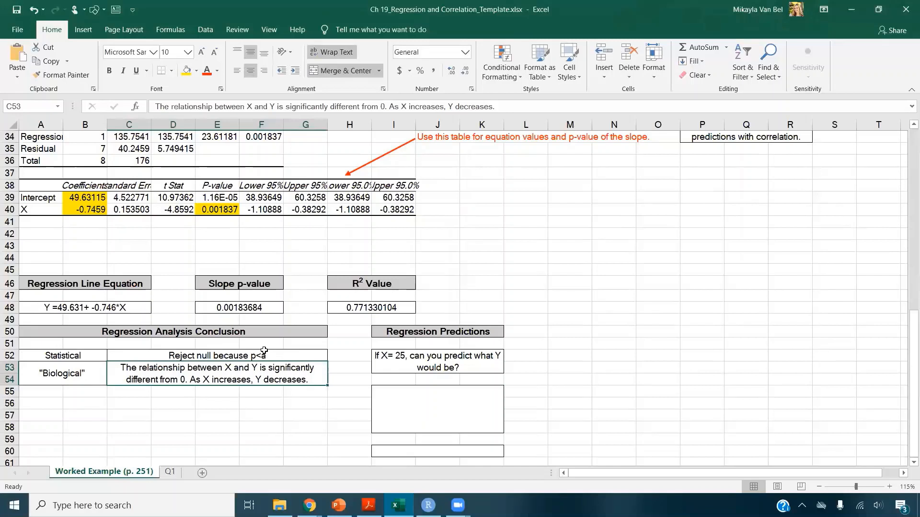
- Start the regression prediction answer in I55 with "Yes! You can make predictions from regressions."
scroll(773, 346, up, 2)
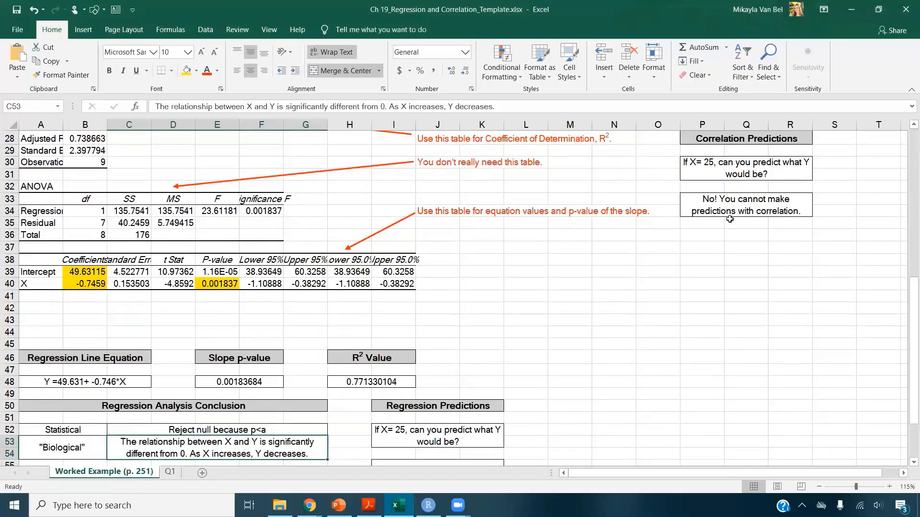
scroll(719, 226, down, 2)
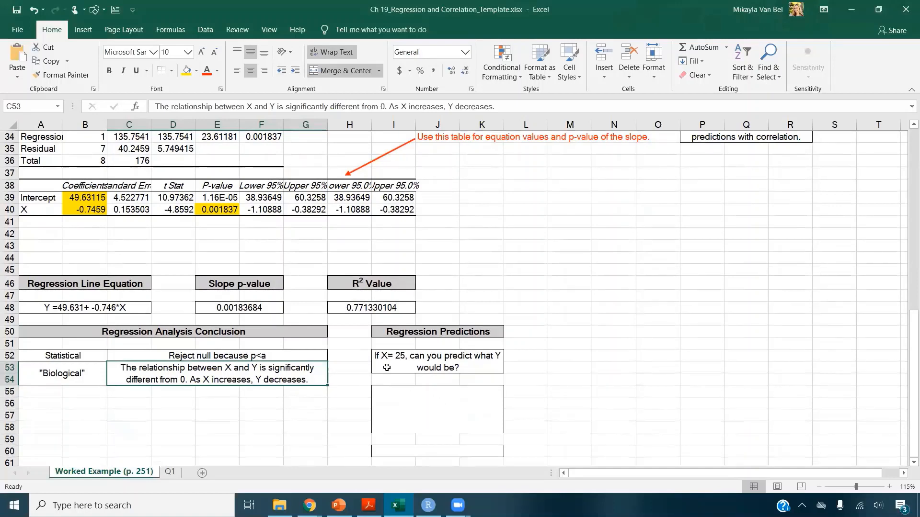
scroll(725, 301, up, 2)
scroll(349, 418, down, 2)
click(402, 406)
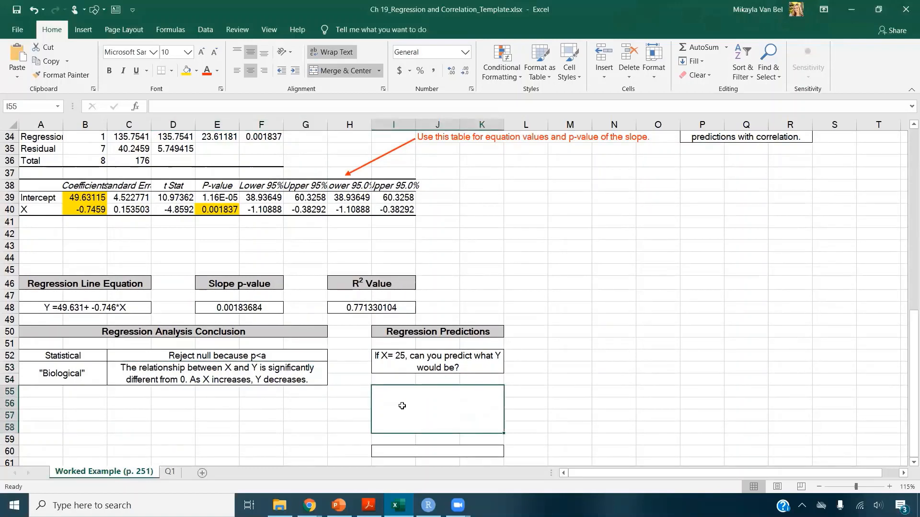
text(Yes)
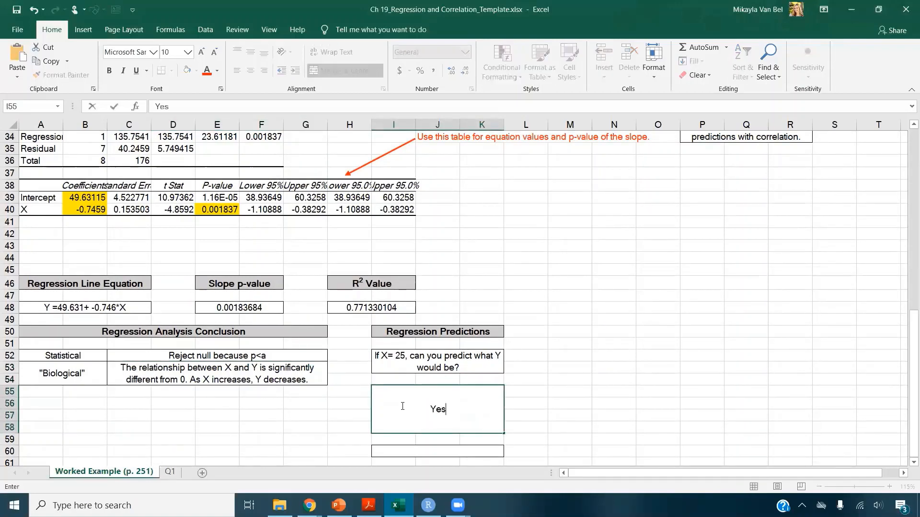
text(! You can pre)
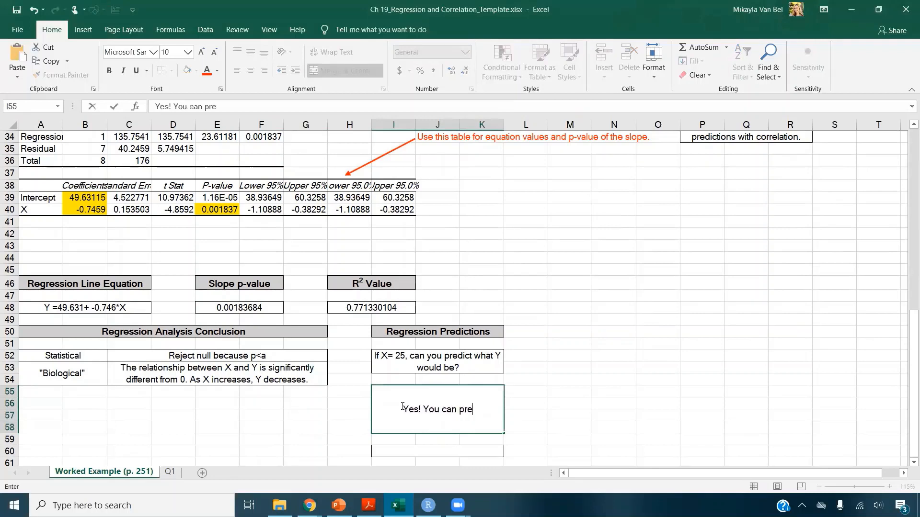
text(d)
key(BackSpace)
key(BackSpace)
key(BackSpace)
key(BackSpace)
text(a)
key(BackSpace)
text(make predictions)
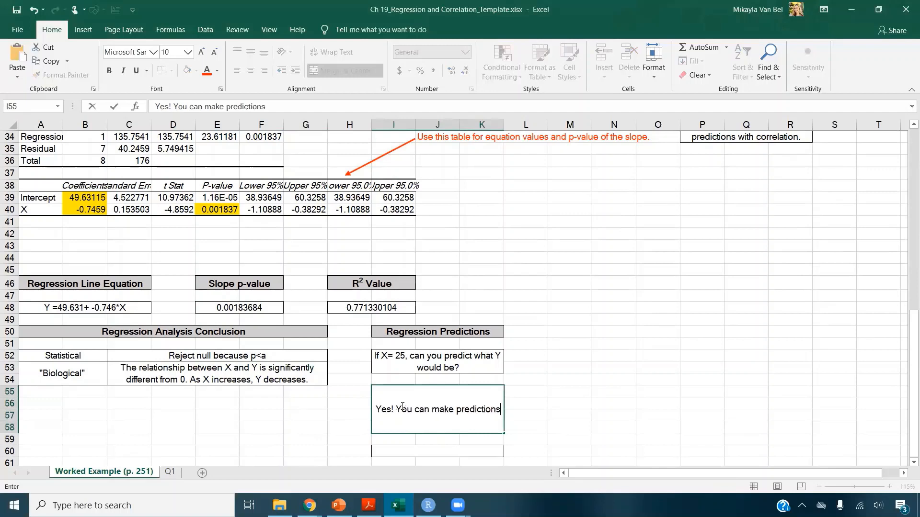
text( fro reg)
key(BackSpace)
key(BackSpace)
key(BackSpace)
key(BackSpace)
text(m )
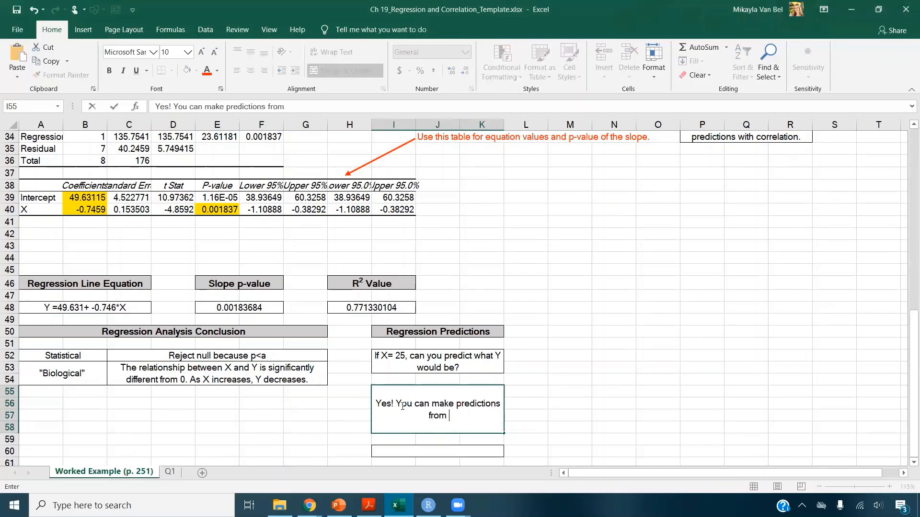
text(regressions. P)
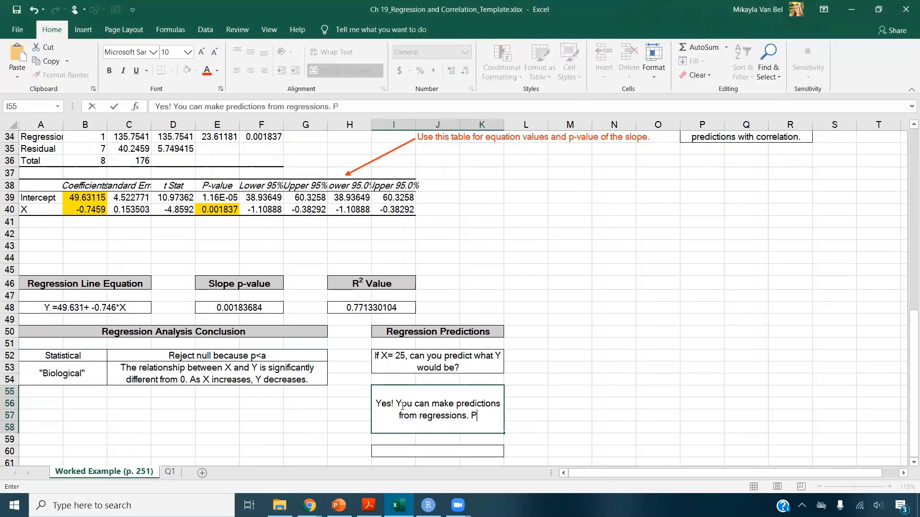
- Complete the I55 prediction answer with the sentence "Plug in the variable to the equation and solve."
text(lug in t)
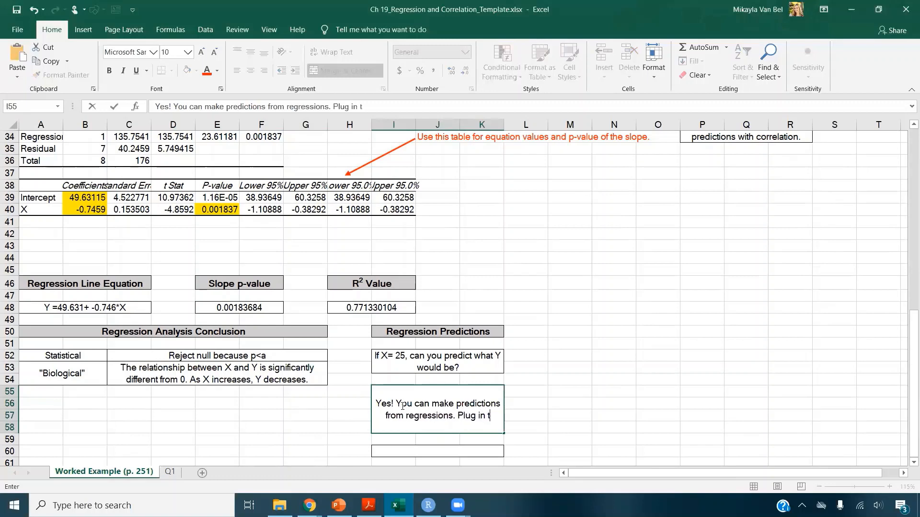
text(he variable to)
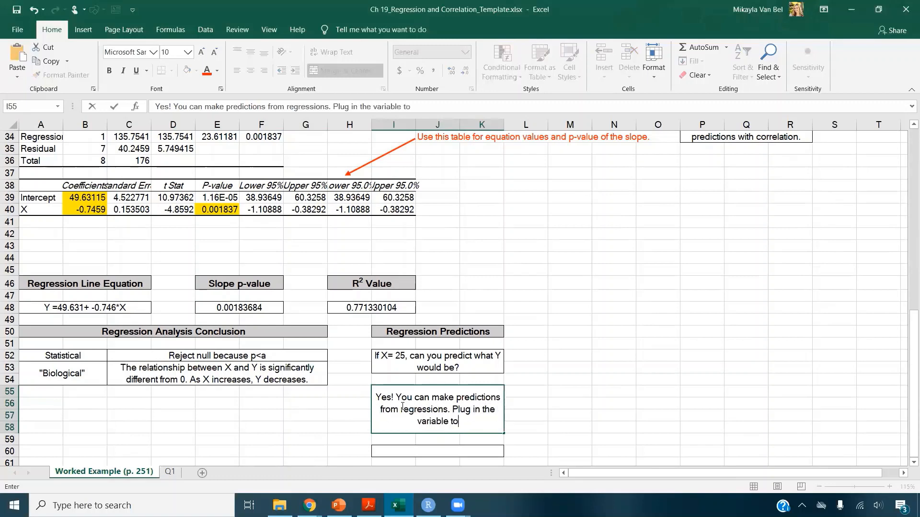
text( the equation and sol)
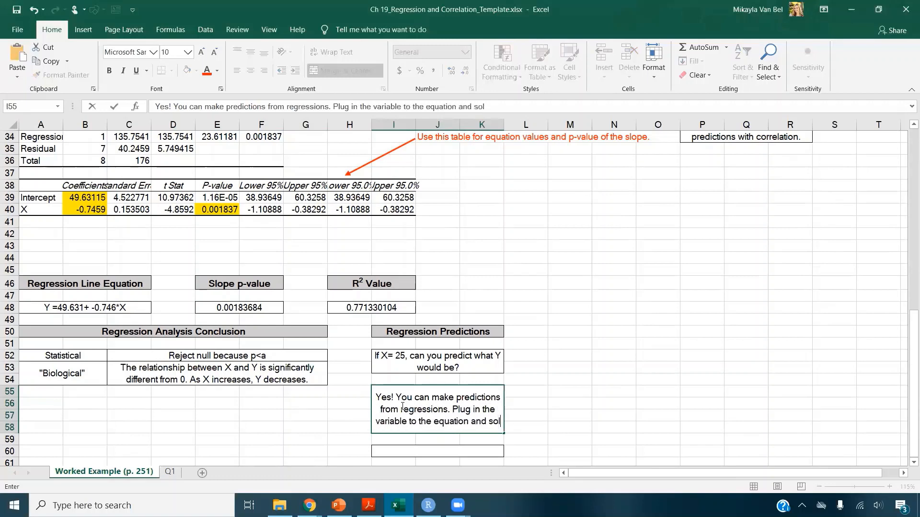
text(ve.)
key(Return)
key(Return)
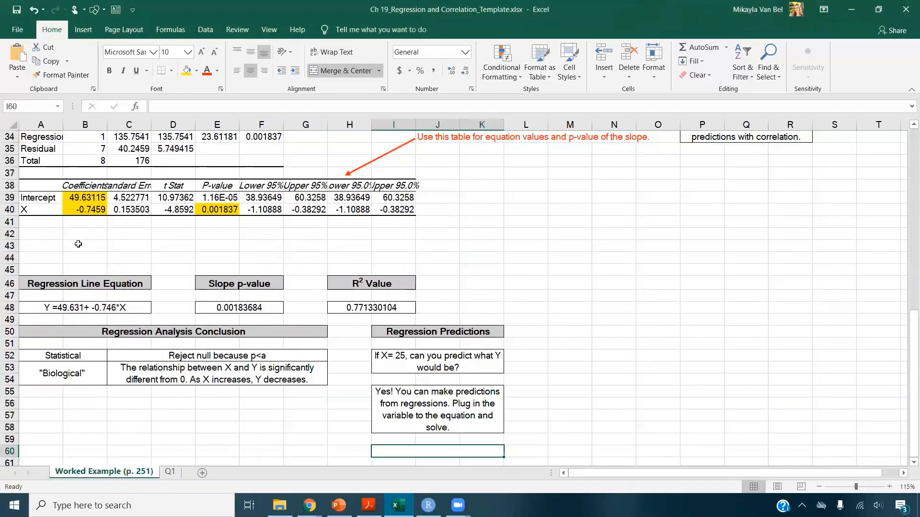
- Calculate the predicted Y for X = 25 in I60 with the formula =B39+B40*25
text(=)
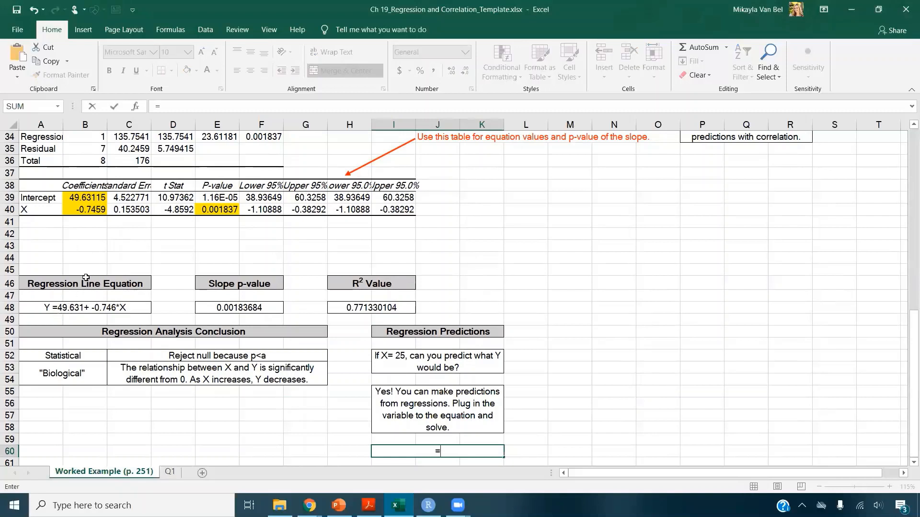
click(86, 197)
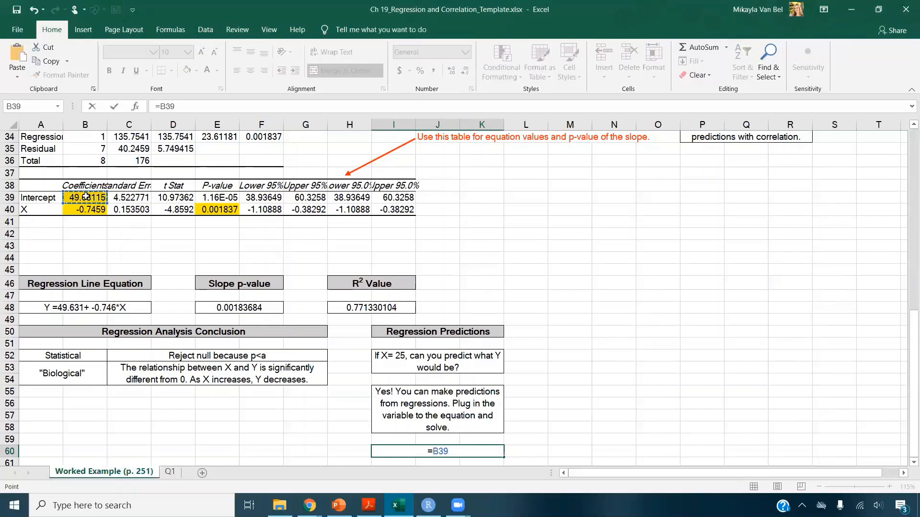
text(+)
click(86, 210)
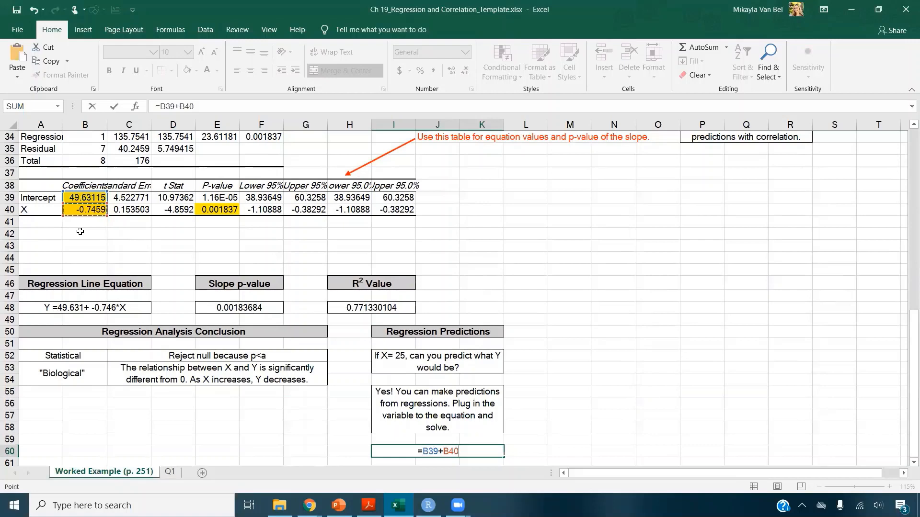
text(*)
key(Down)
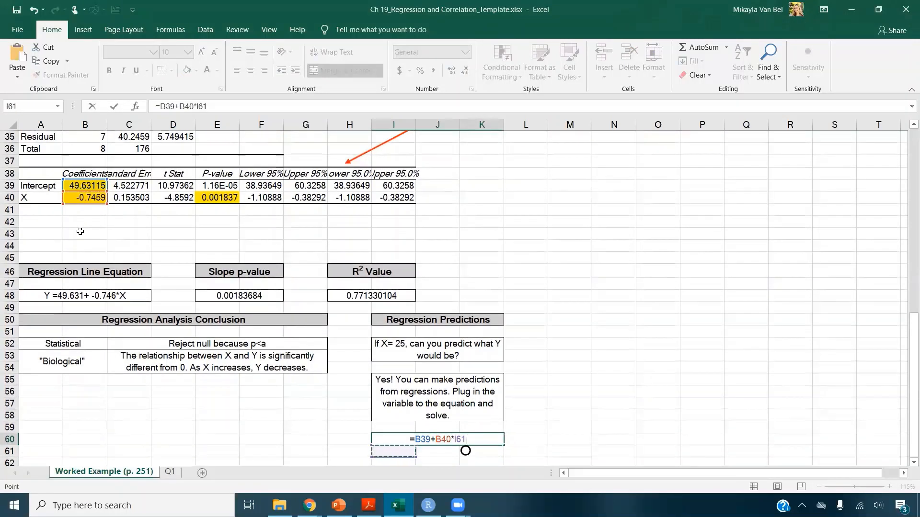
key(BackSpace)
key(BackSpace)
key(BackSpace)
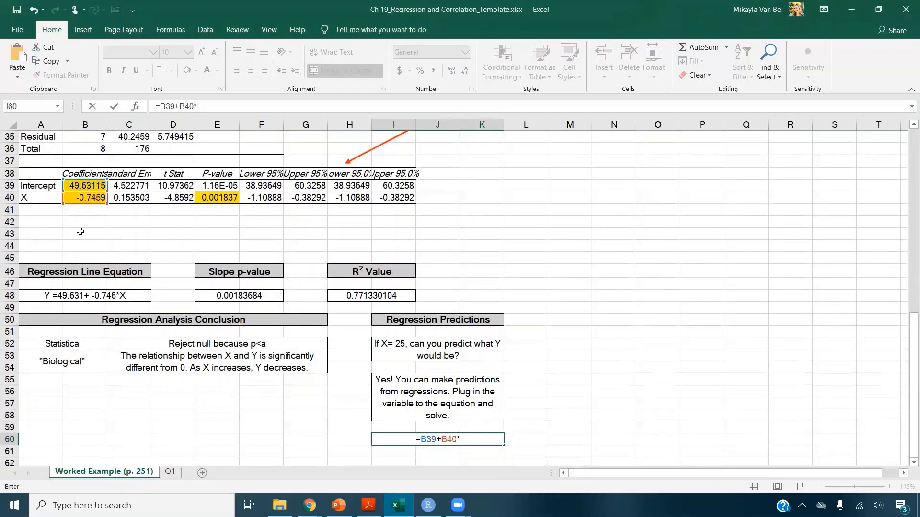
text(25)
key(Return)
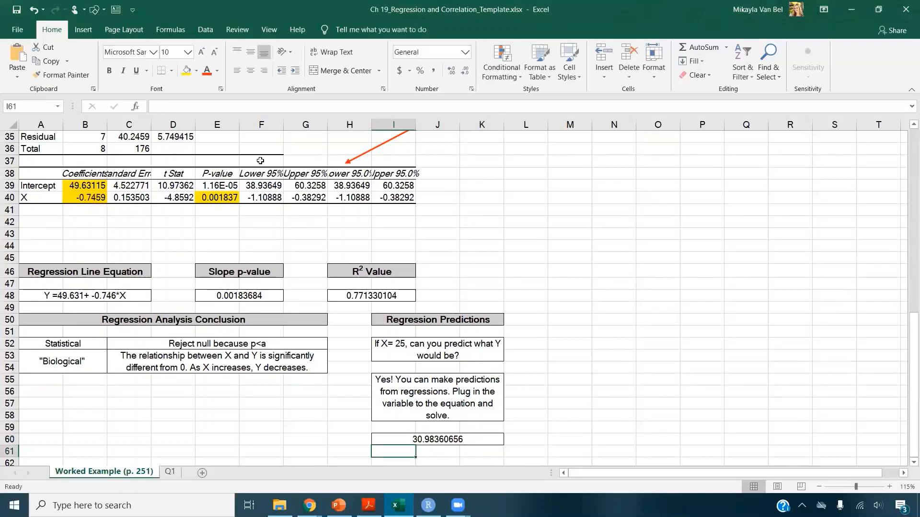
- Review the I60 prediction formula and compare its result with the trendline in the scatter plot
click(481, 439)
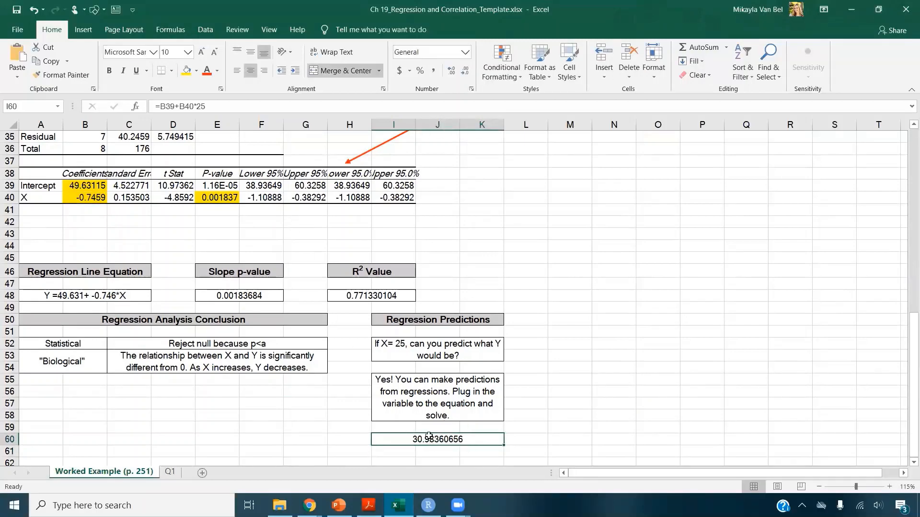
scroll(413, 417, up, 7)
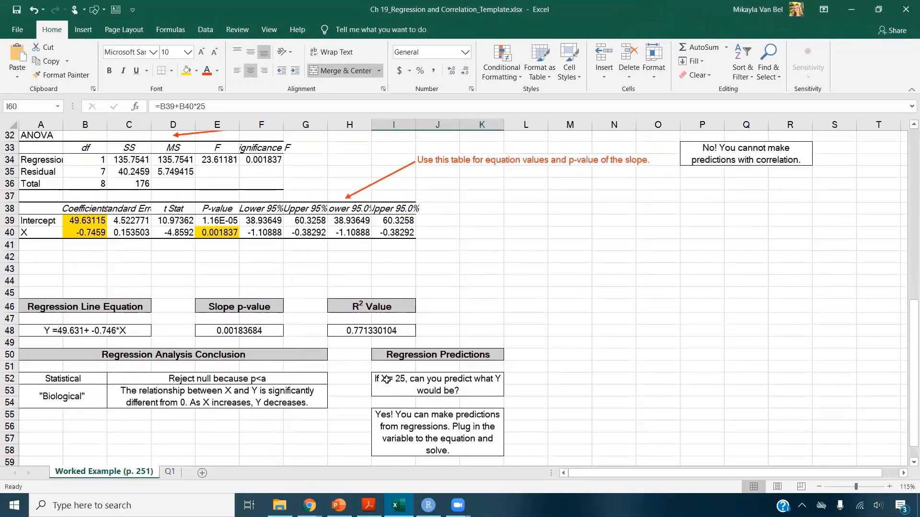
scroll(387, 380, up, 5)
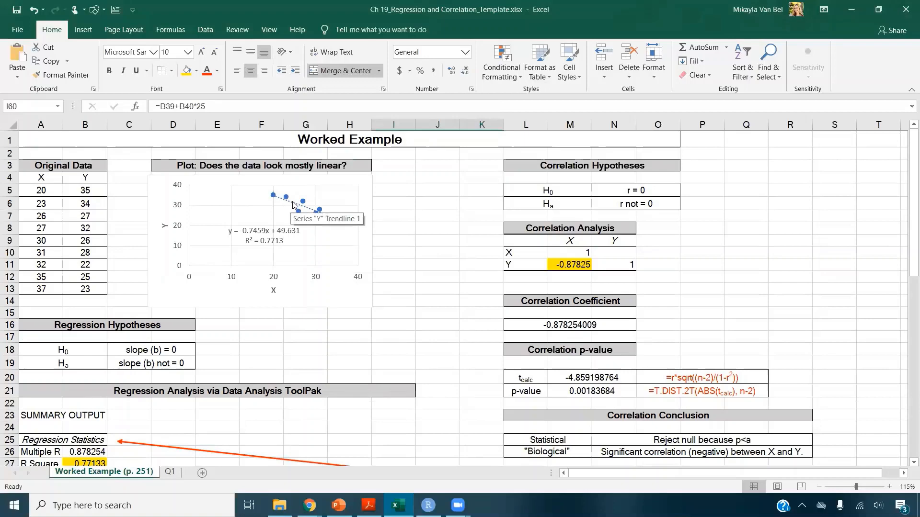
scroll(375, 273, down, 10)
scroll(375, 273, down, 4)
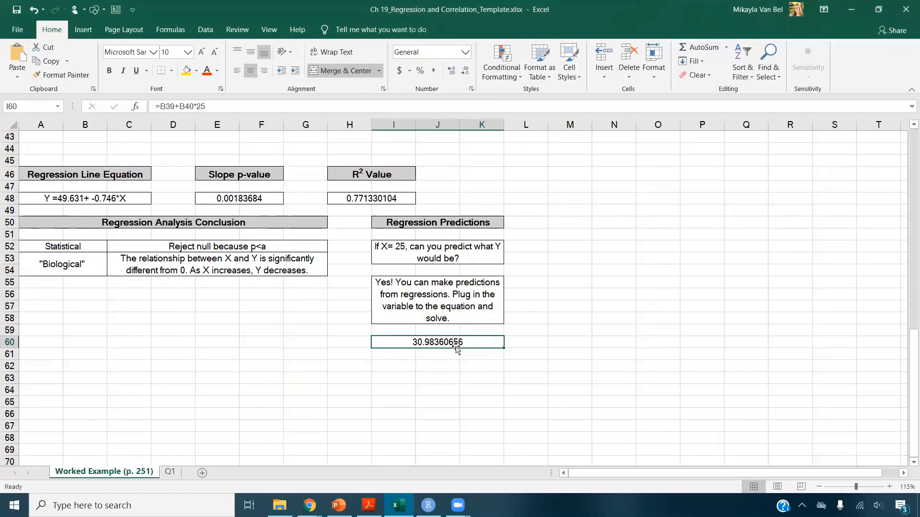
- Inspect the cell references in the I60 prediction formula without changing it
double_click(452, 342)
drag(478, 342, 407, 343)
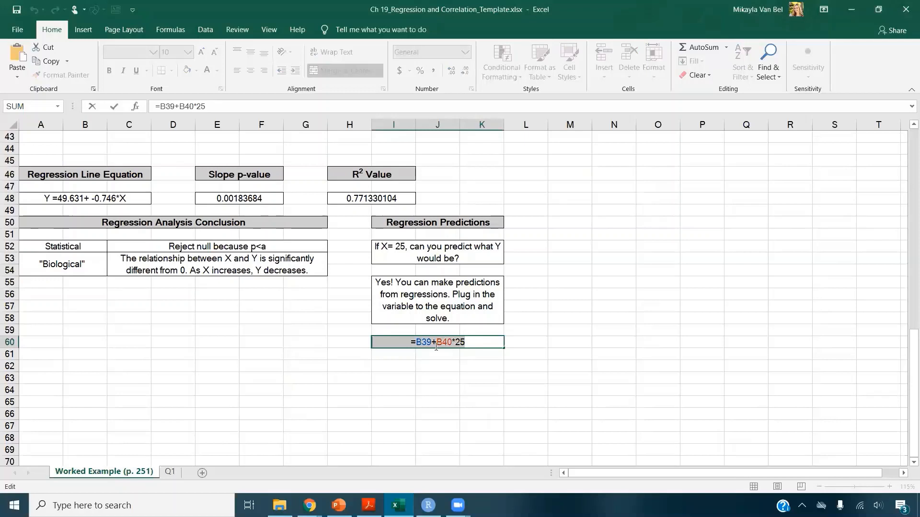
key(Return)
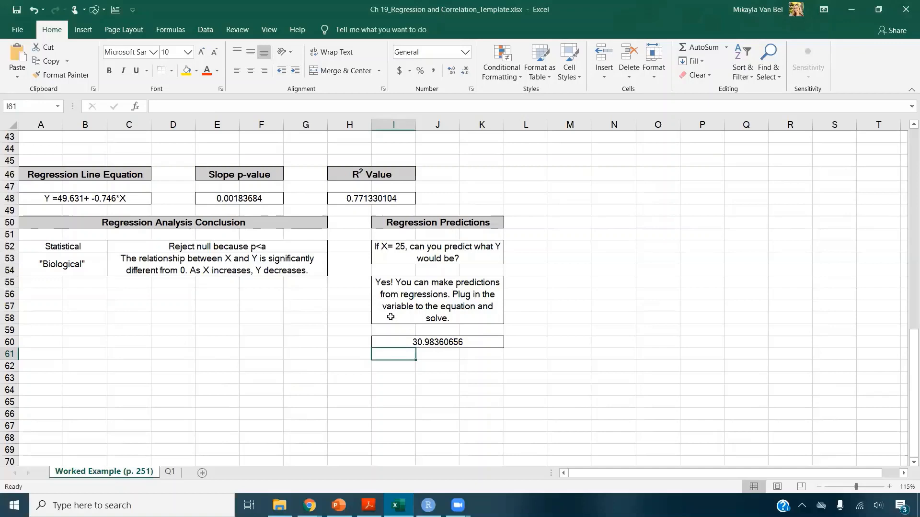
- Copy the original X and Y data with headers from A4:B13 into a new blank workbook starting at A1
scroll(391, 317, up, 2)
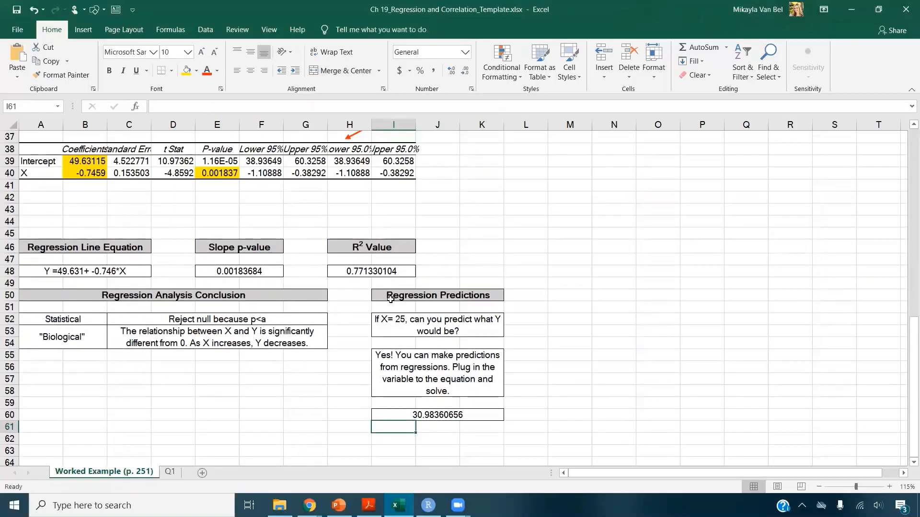
scroll(391, 300, up, 12)
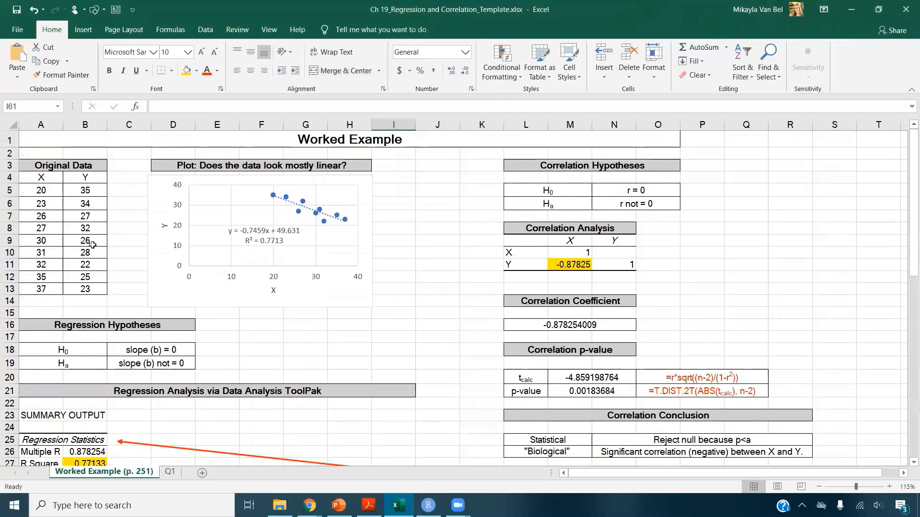
drag(50, 178, 84, 290)
key(ctrl+c)
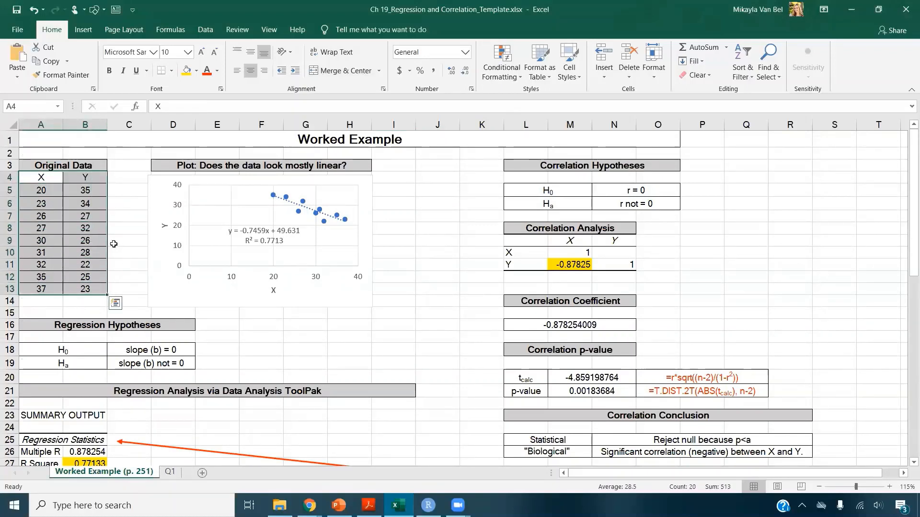
click(24, 33)
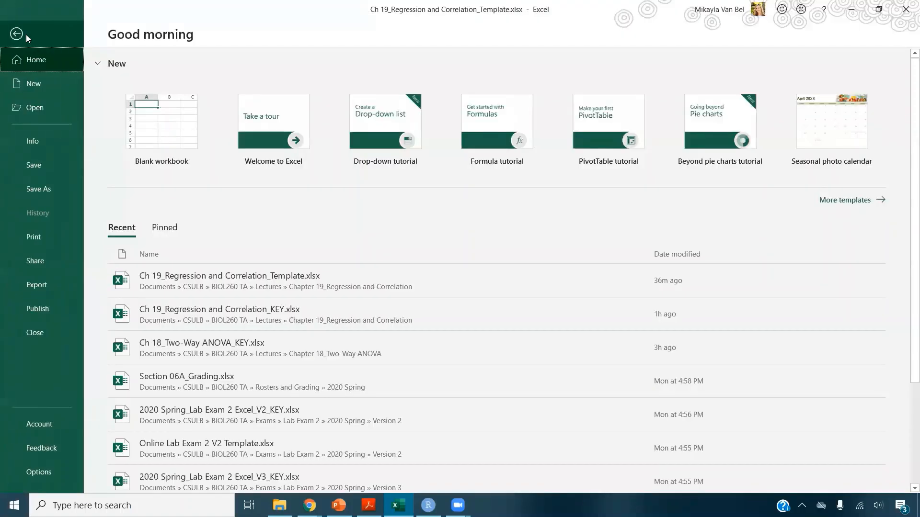
click(176, 140)
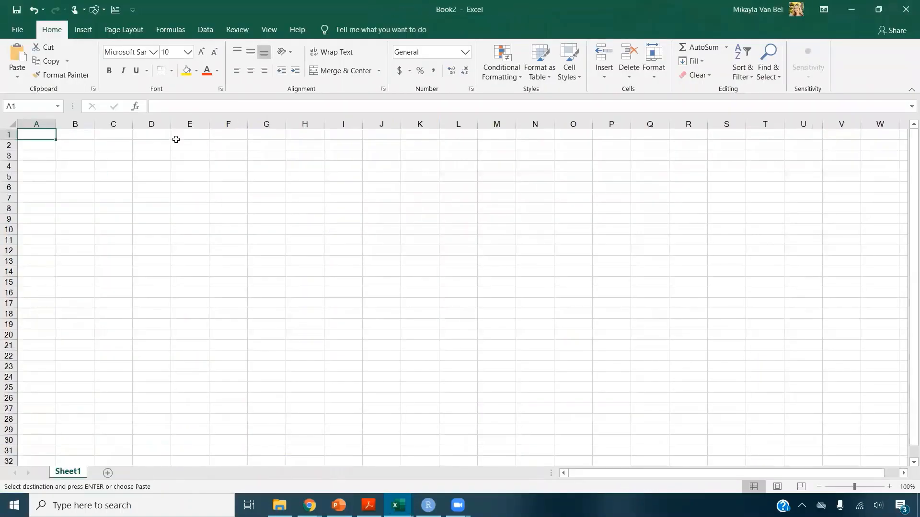
key(ctrl+v)
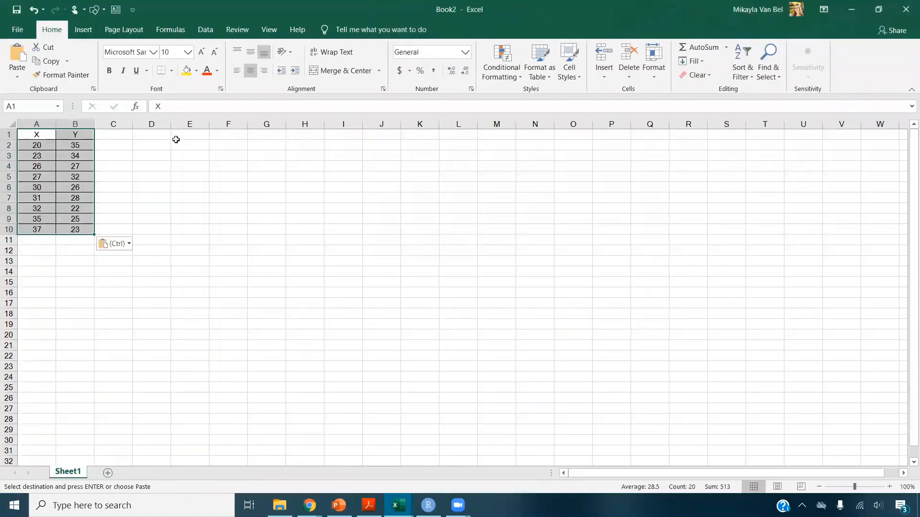
key(Escape)
- Save the new workbook to the Desktop as Ch19 in CSV (Comma delimited) format
click(17, 10)
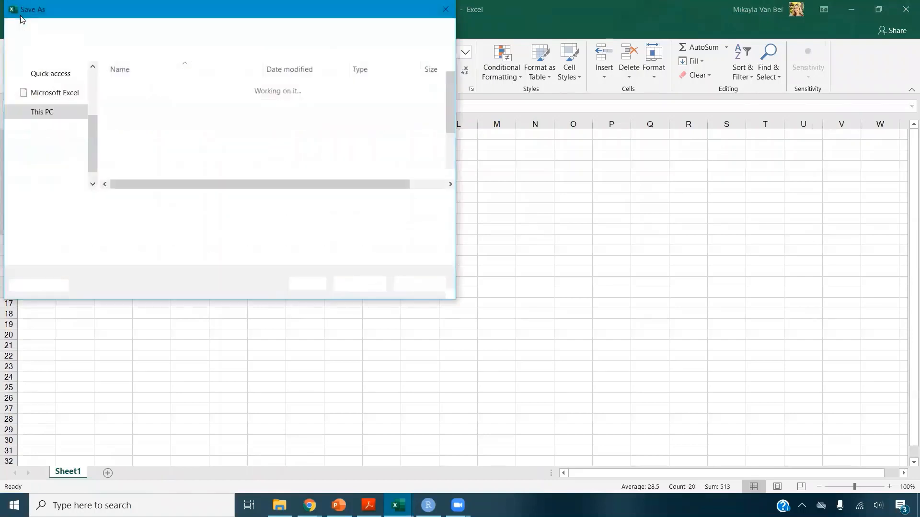
click(65, 170)
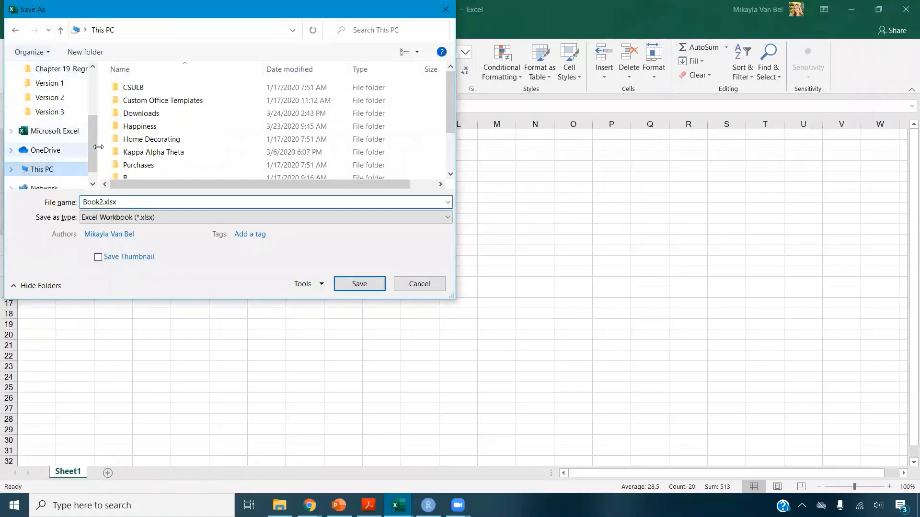
click(317, 98)
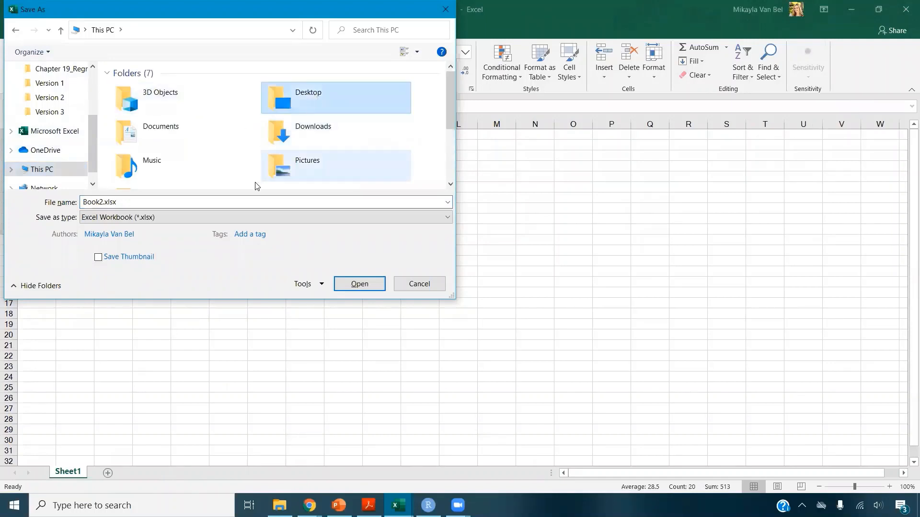
click(107, 202)
text(19)
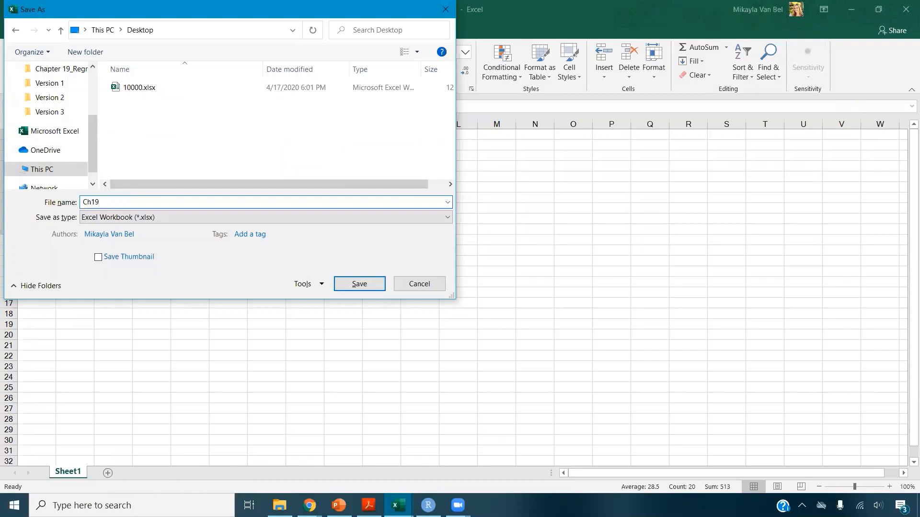
key(Tab)
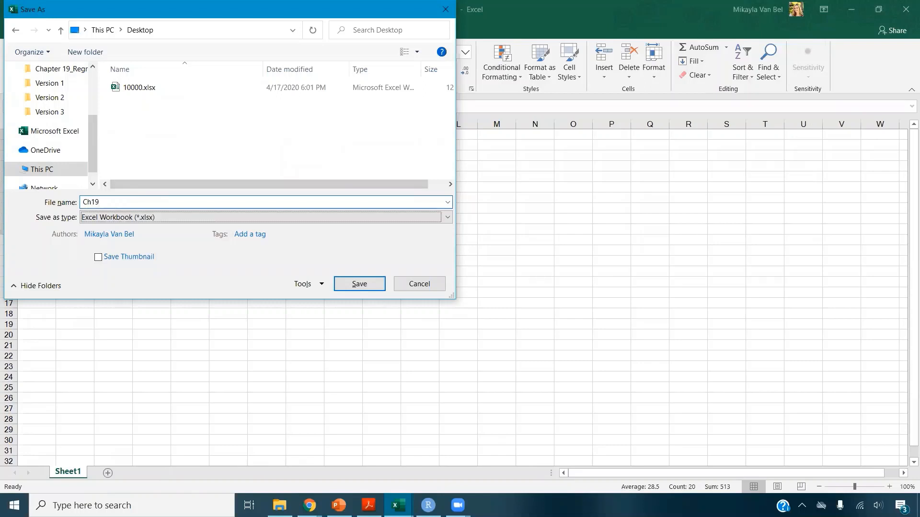
click(225, 218)
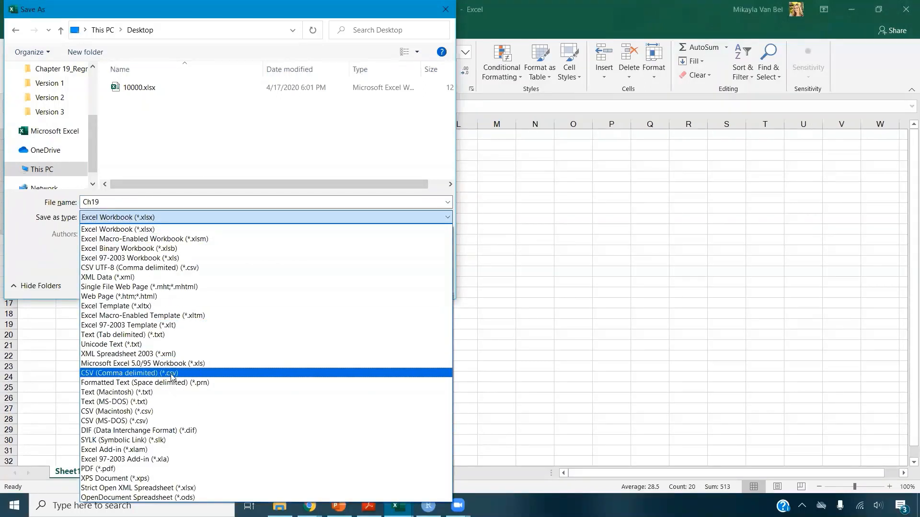
click(148, 373)
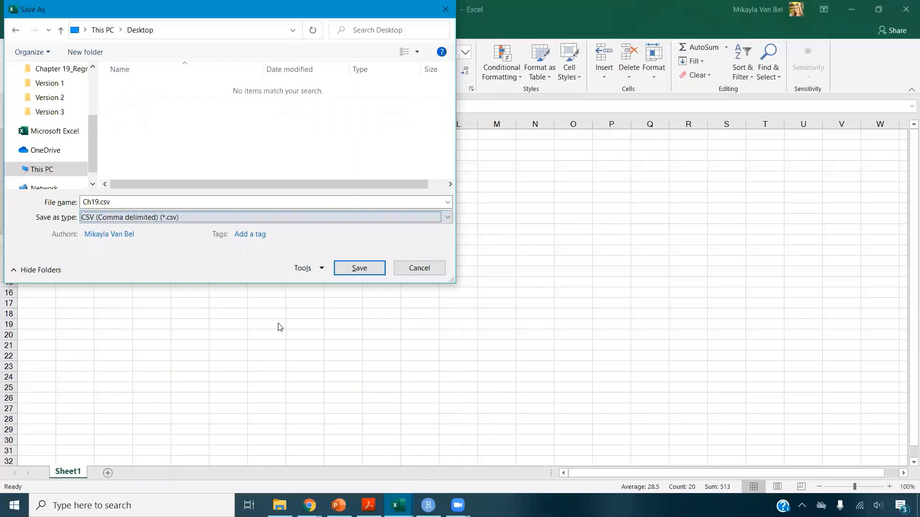
click(373, 269)
click(420, 291)
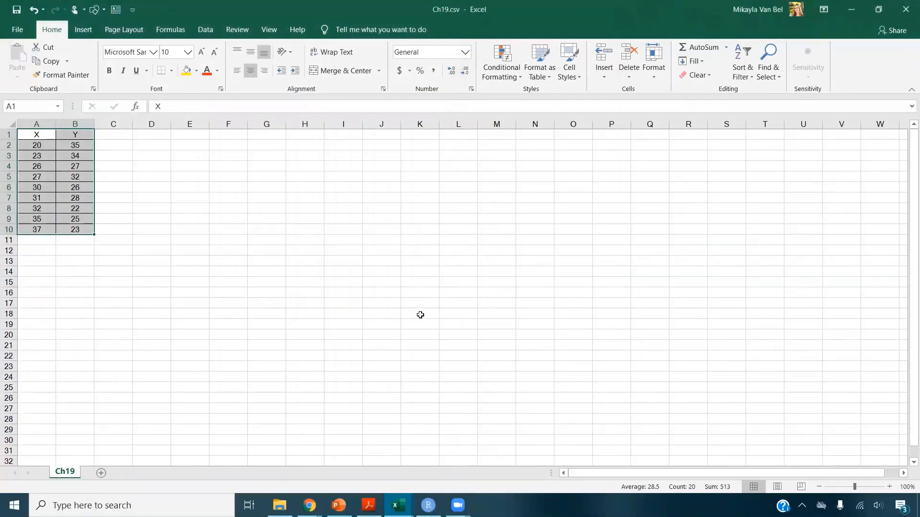
- Switch to RStudio and create a new R script
click(428, 506)
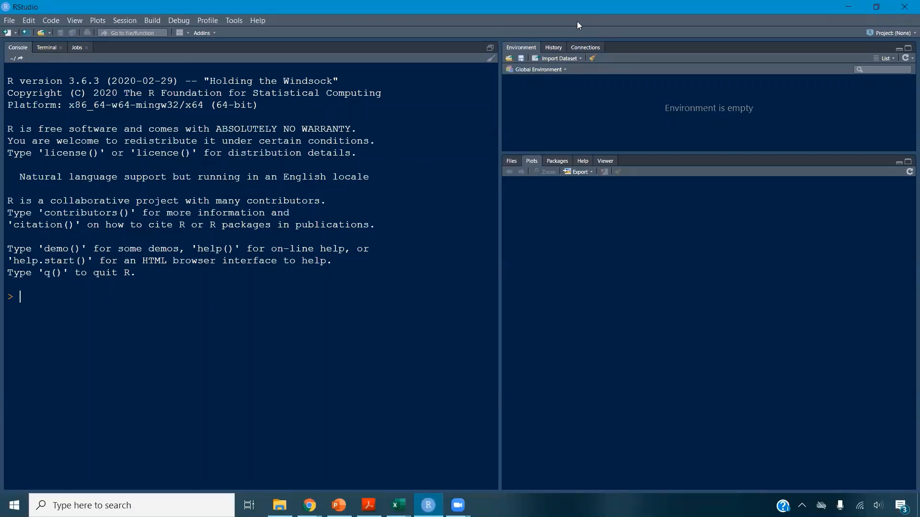
click(9, 22)
mouse_move(14, 33)
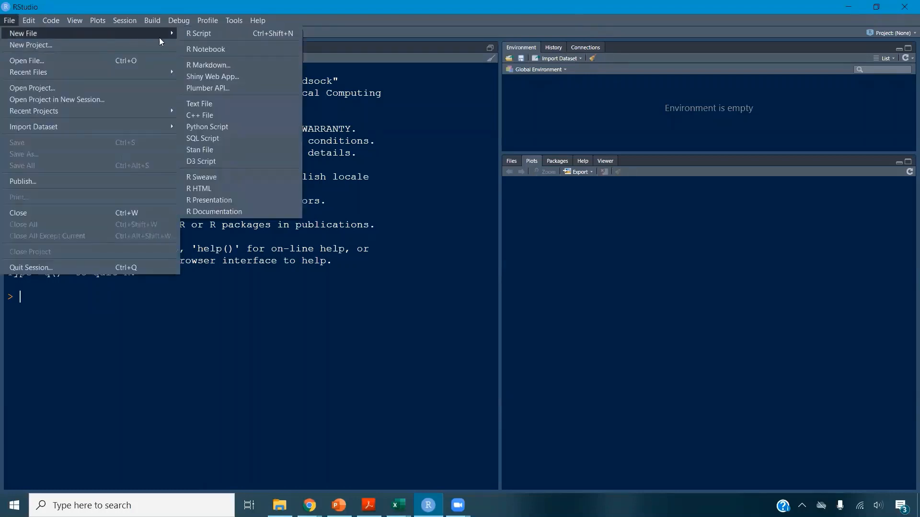
click(194, 35)
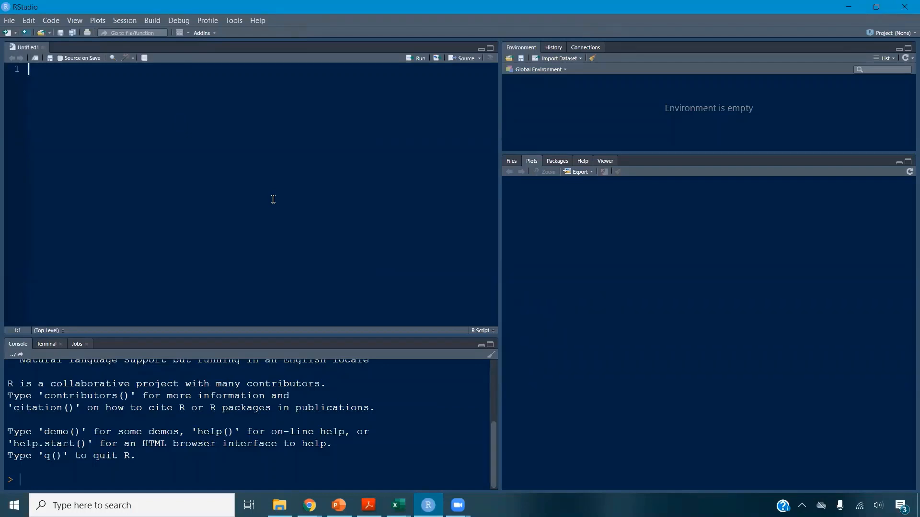
- Add the comment heading ###Regression### to the script and start the import line Data<-read.csv() below it
text(###Regressio)
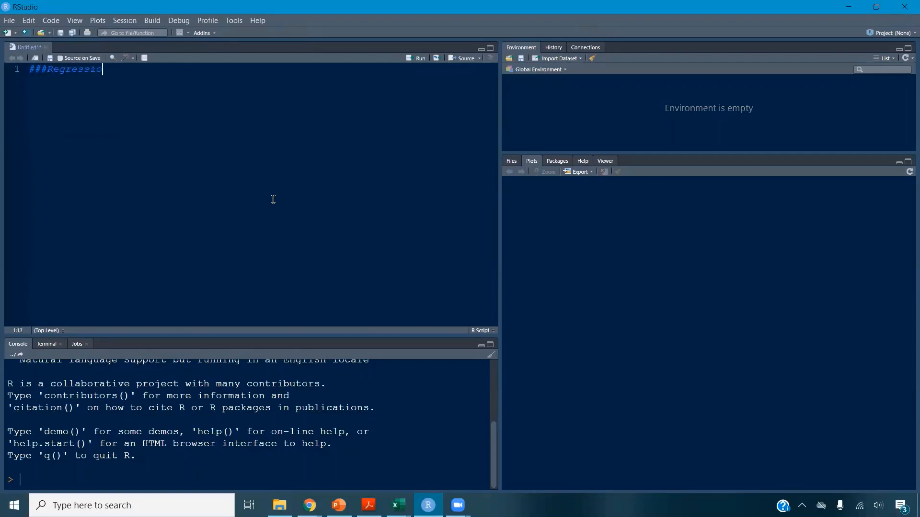
text(n###)
key(Return)
text(Data<-read.csv()
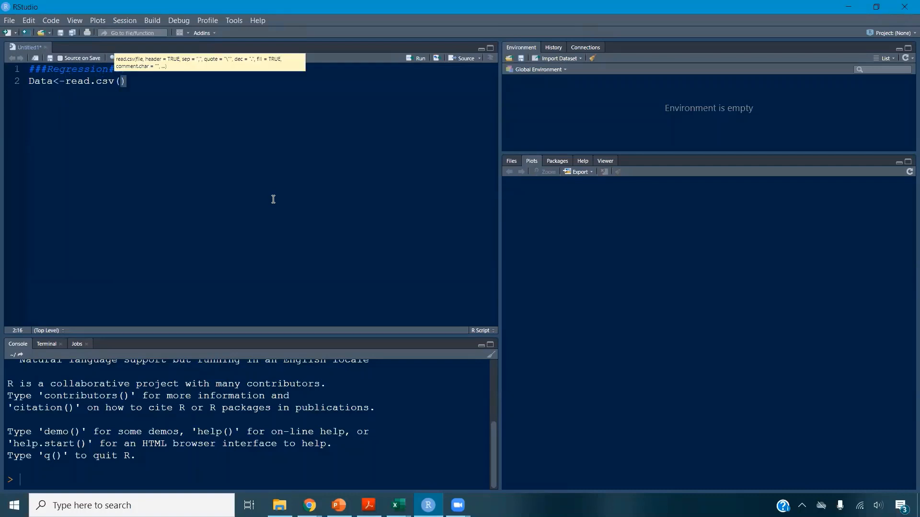
- Set the R session's working directory to the Desktop folder
click(127, 22)
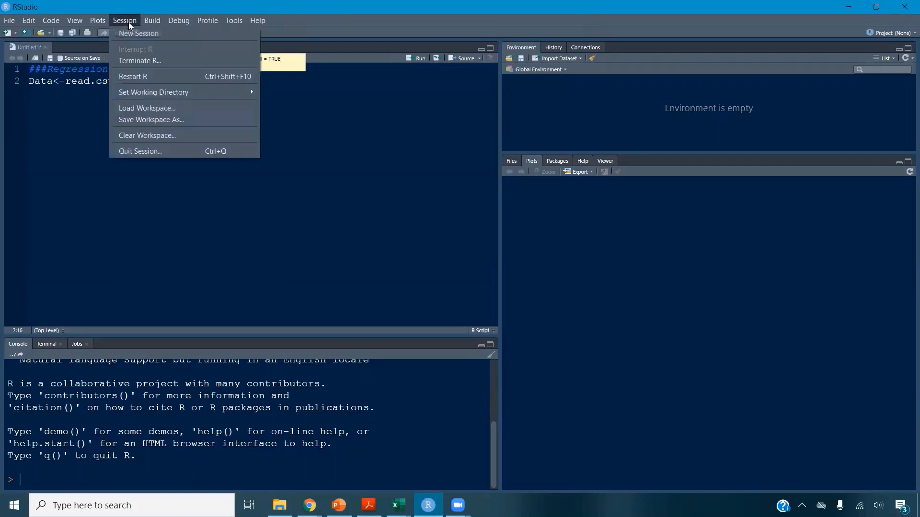
mouse_move(193, 95)
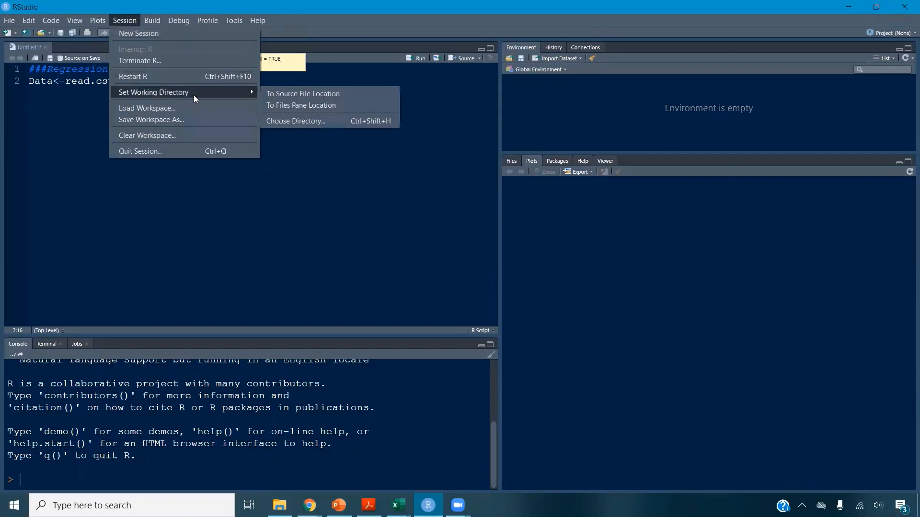
click(303, 121)
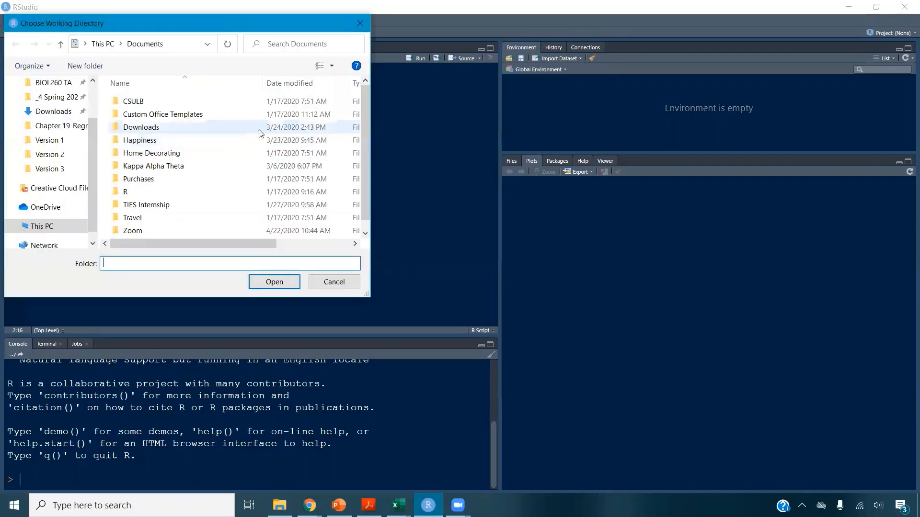
click(43, 226)
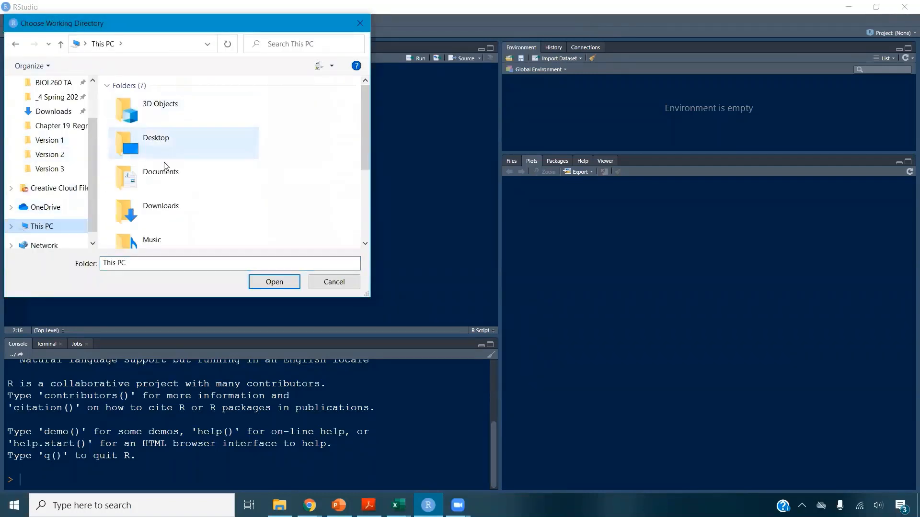
double_click(178, 144)
click(271, 283)
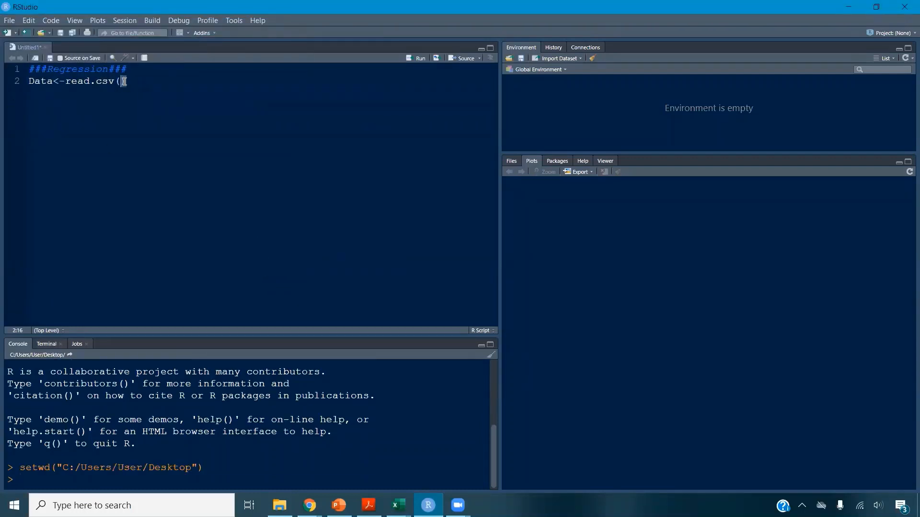
- Complete the import line as Data<-read.csv("Ch19.csv", header=T) and run the script lines
text("Ch19.csv", header=)
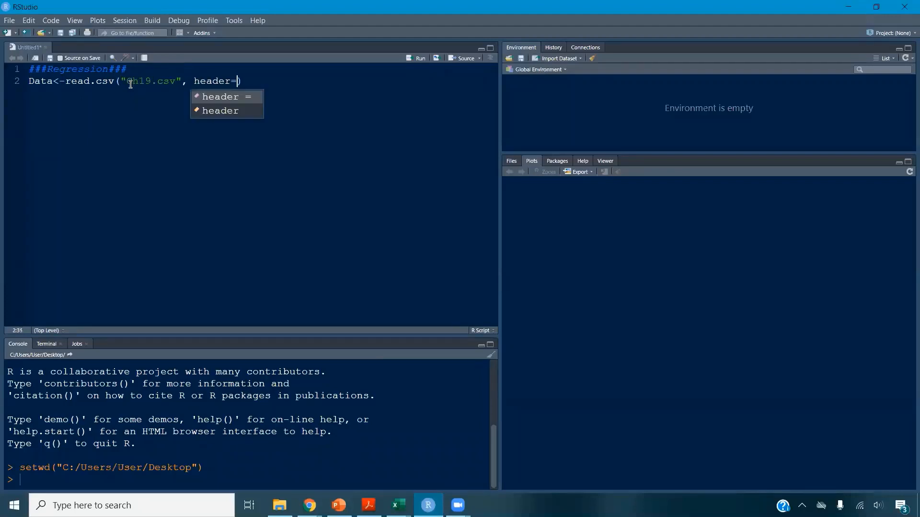
text(T)
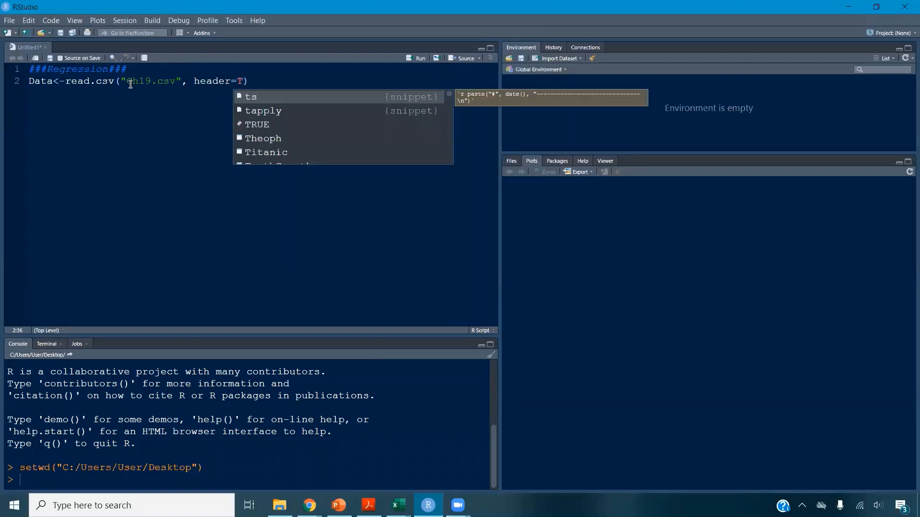
key(ctrl+Return)
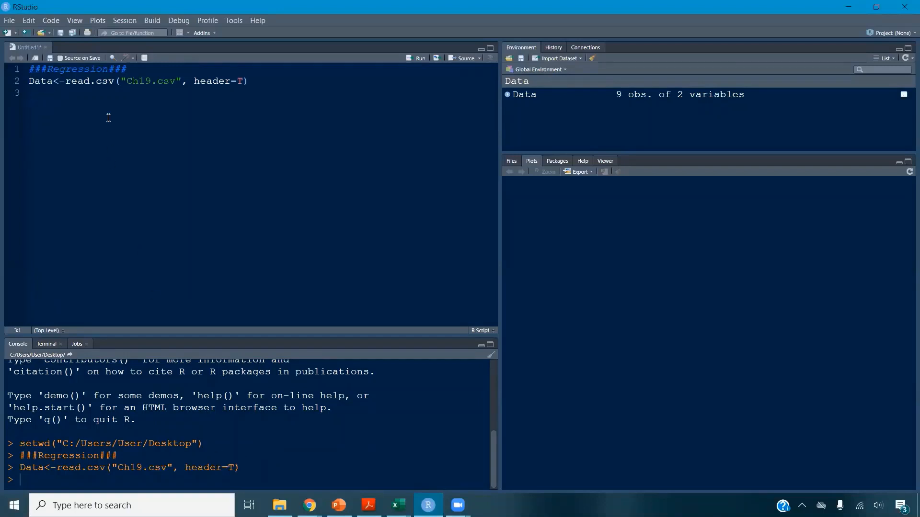
- Add and run head(Data) in the script, and print the whole Data table to review its rows
text(head(Data)
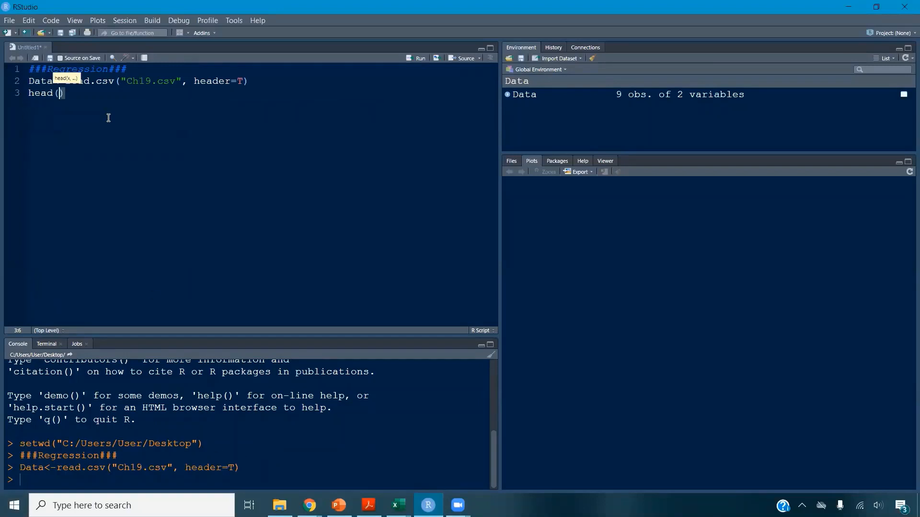
key(ctrl+Return)
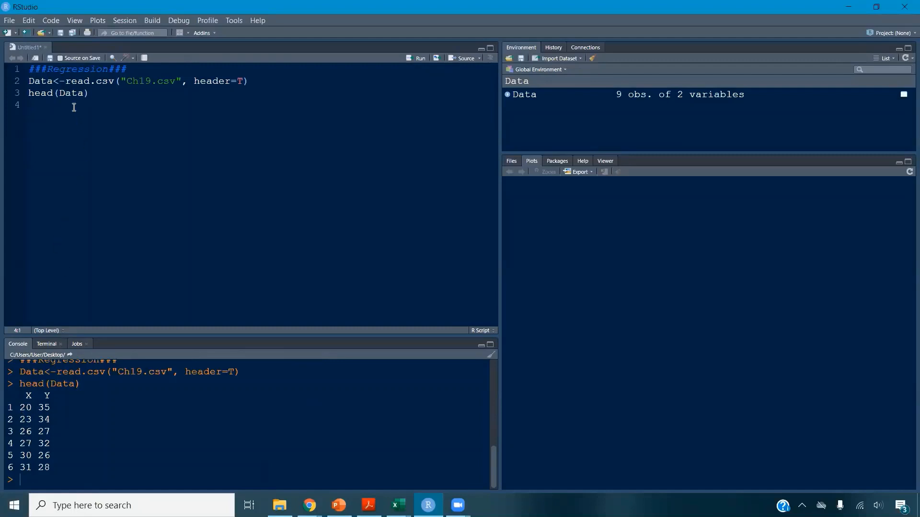
text(Data)
key(ctrl+Return)
scroll(73, 445, up, 2)
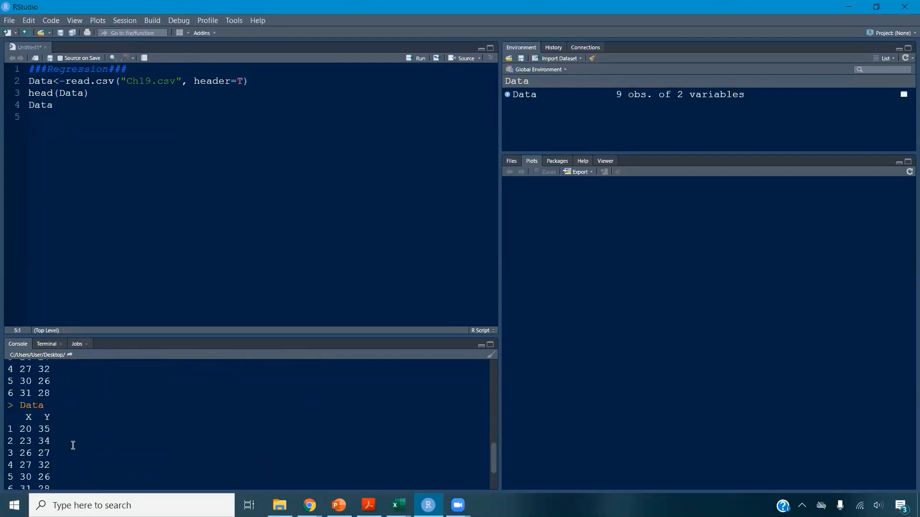
scroll(73, 446, down, 2)
scroll(73, 446, up, 2)
scroll(71, 441, down, 2)
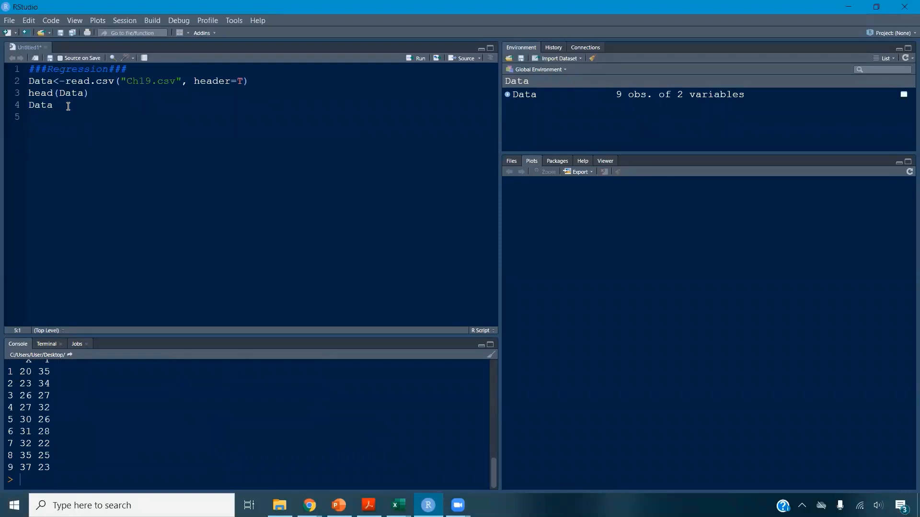
- Replace the Data line in the script with plot(Data$Y~Data$X) and run it to draw the scatterplot
double_click(37, 108)
key(BackSpace)
text(plot()
text(Data)
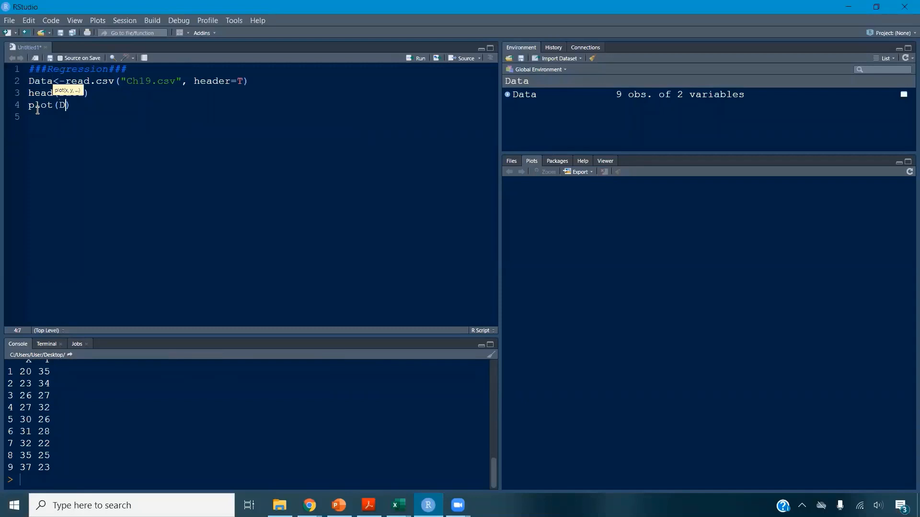
text($Y)
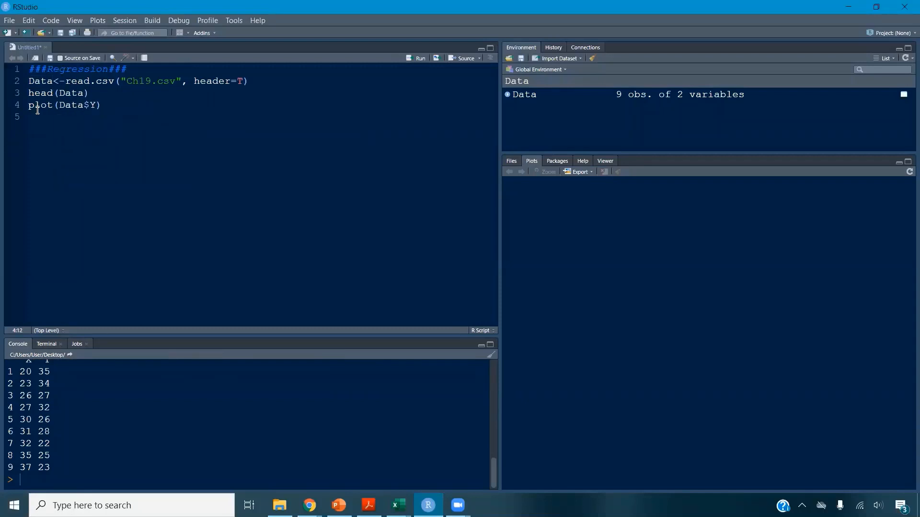
text(~Data)
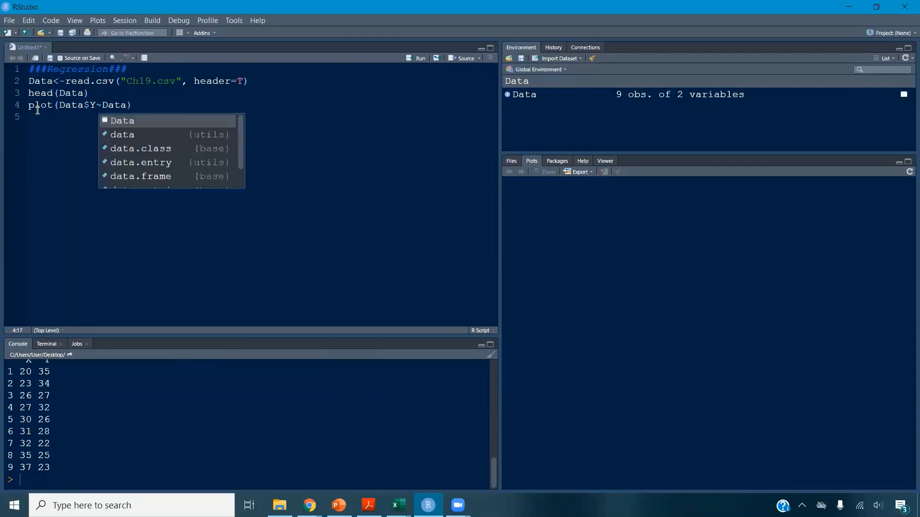
text($X)
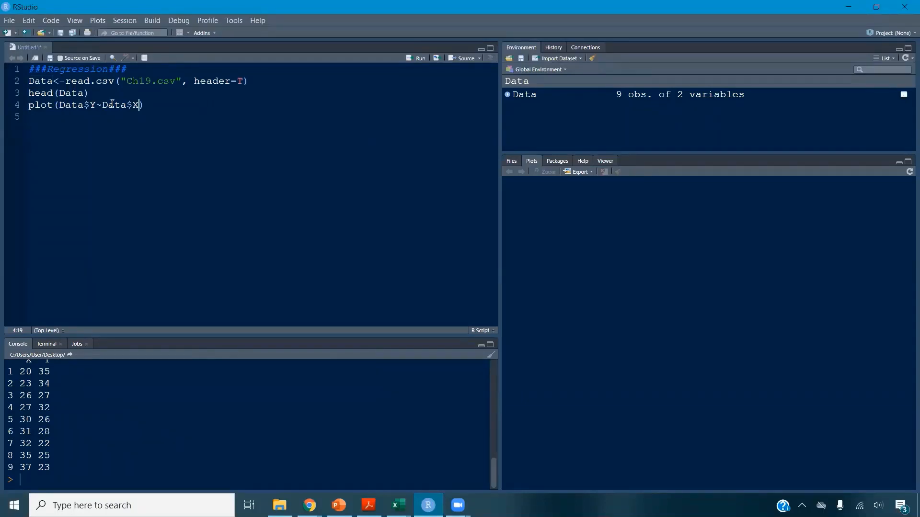
drag(96, 105, 103, 106)
click(138, 106)
click(149, 106)
key(ctrl+Return)
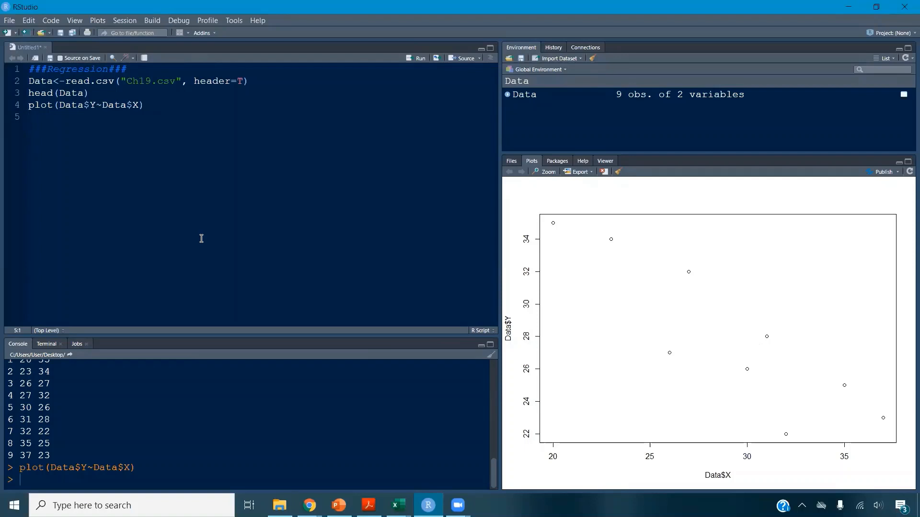
- Fit a linear regression of Y on X by adding and running DataR<-lm(Data$Y~Data$X)
text(DataR)
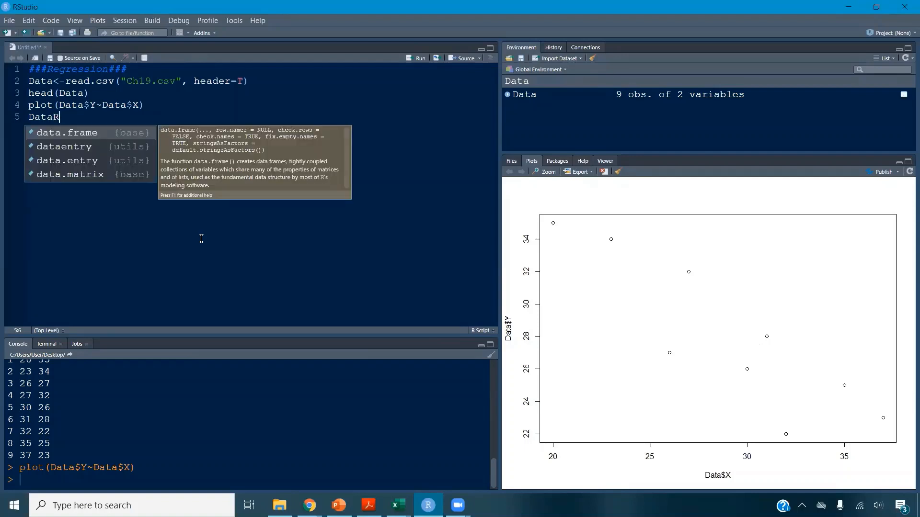
text(<-)
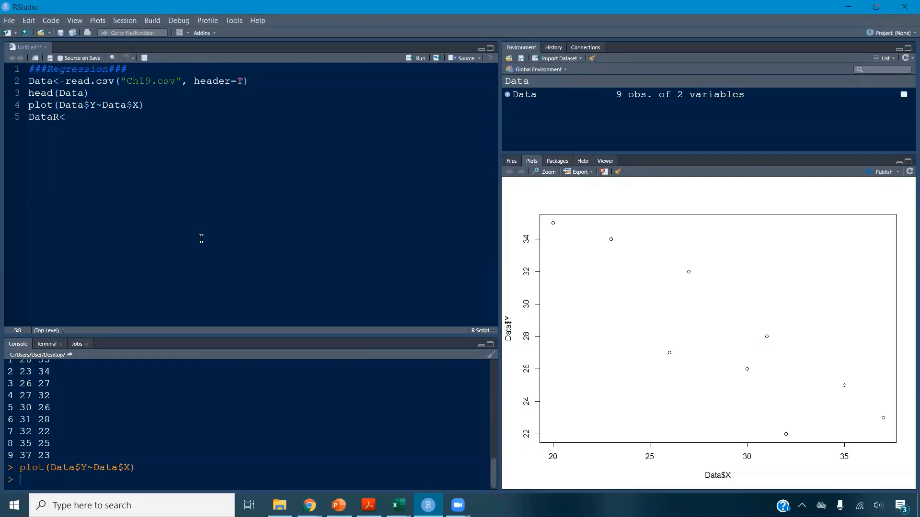
text(lm()
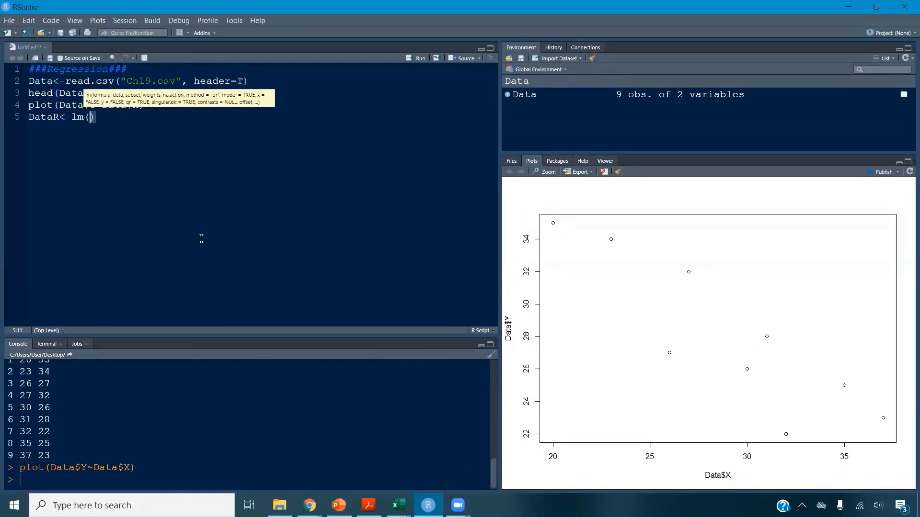
text(Data$Y)
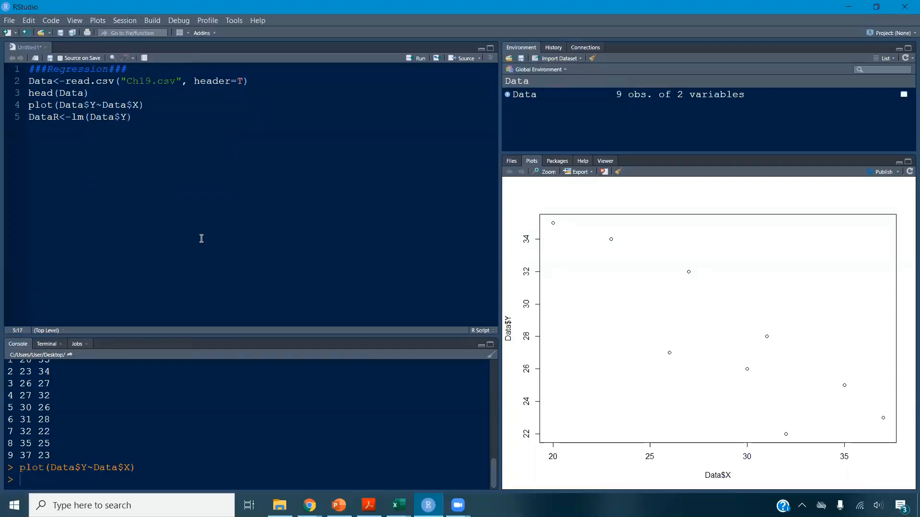
text(~Data)
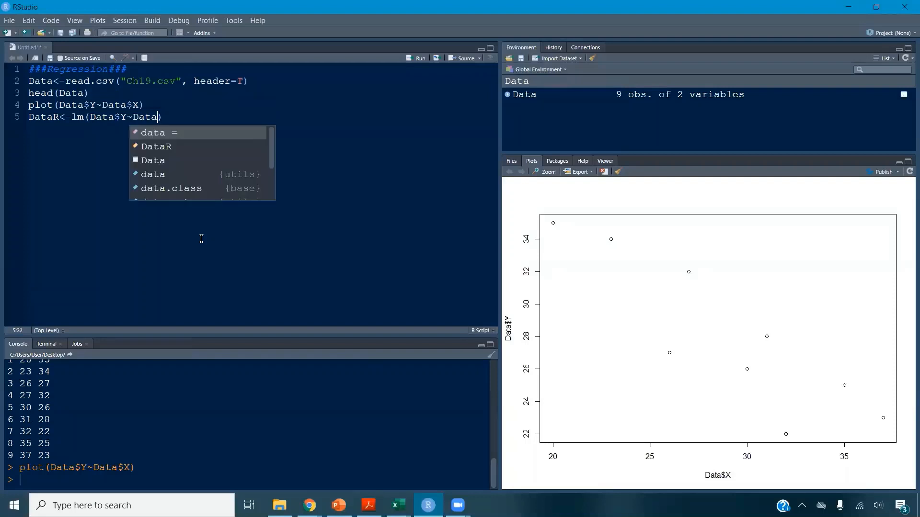
text($X)
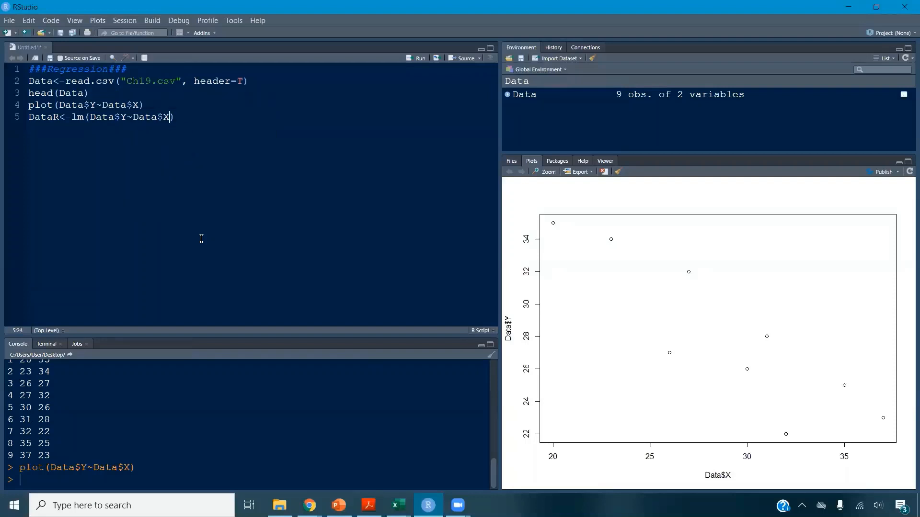
key(ctrl+Return)
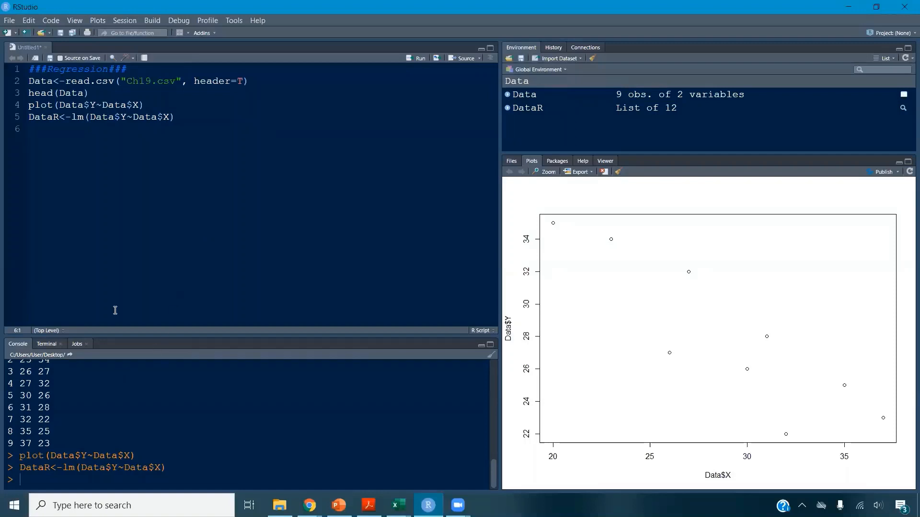
- Add summary(DataR) below the lm line and run it to output the regression results
drag(123, 108, 183, 116)
click(40, 119)
double_click(41, 119)
click(41, 131)
text(summary)
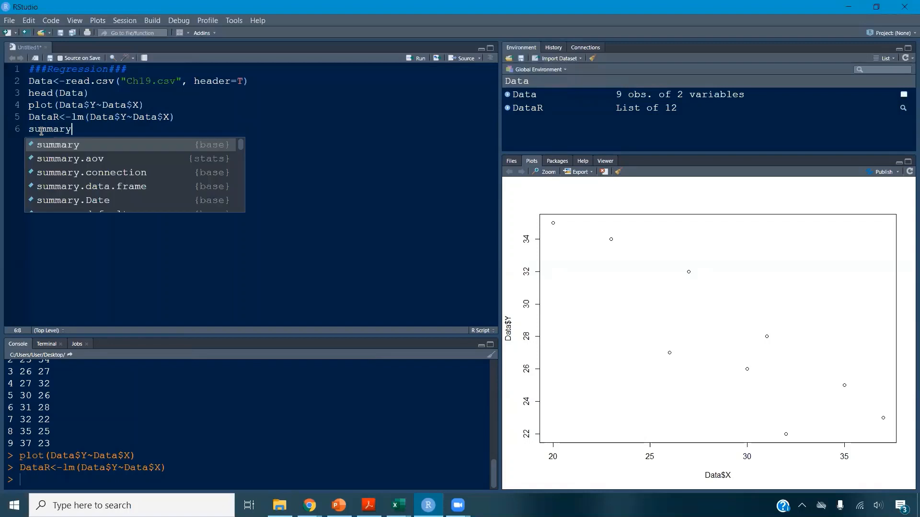
text((DataR)
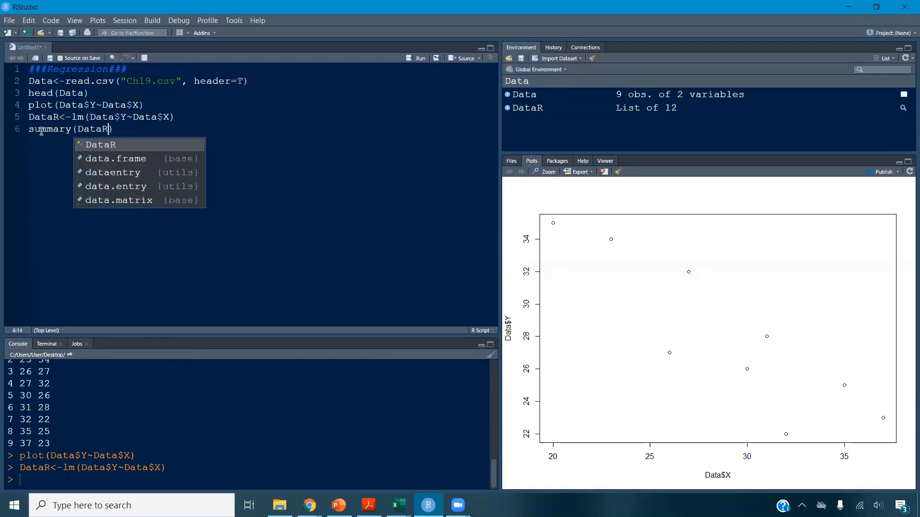
key(ctrl+Return)
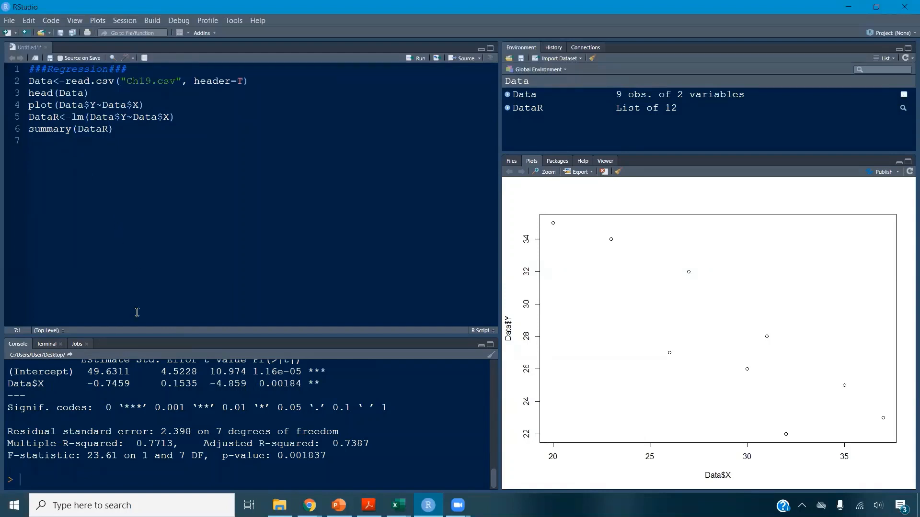
- Enlarge the console area and examine the summary's multiple R-squared, intercept and slope estimates, and the slope's p-value
drag(145, 336, 164, 210)
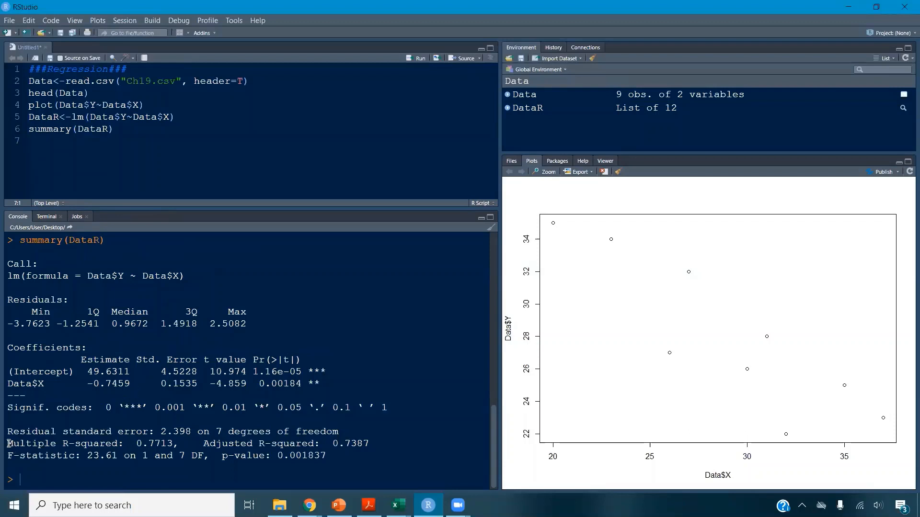
drag(9, 444, 176, 444)
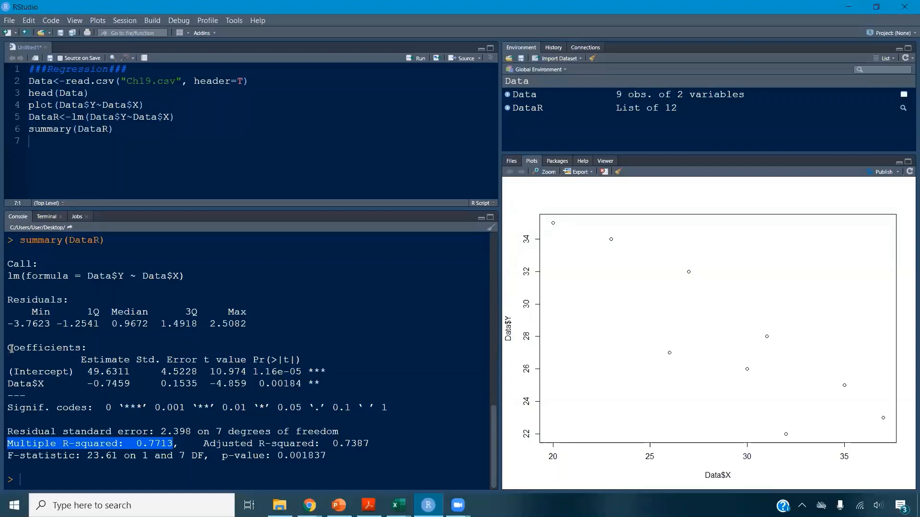
drag(85, 345, 10, 348)
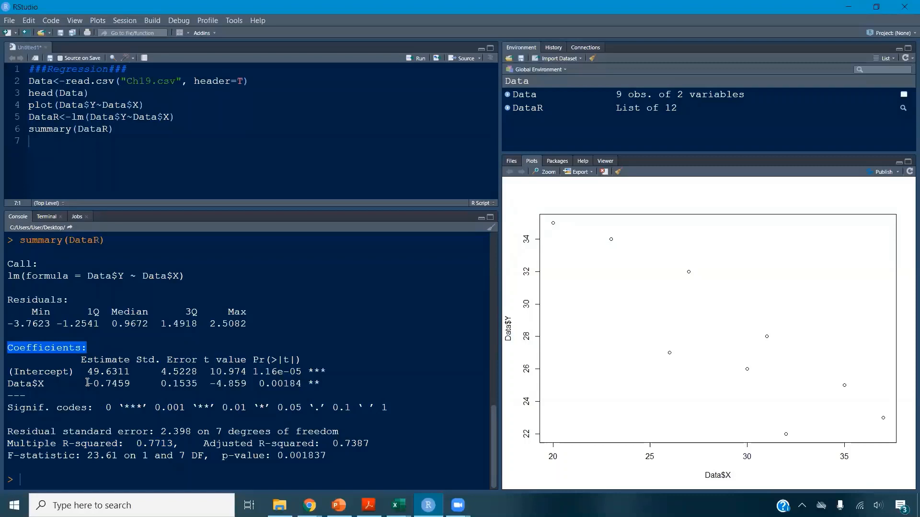
drag(87, 371, 130, 371)
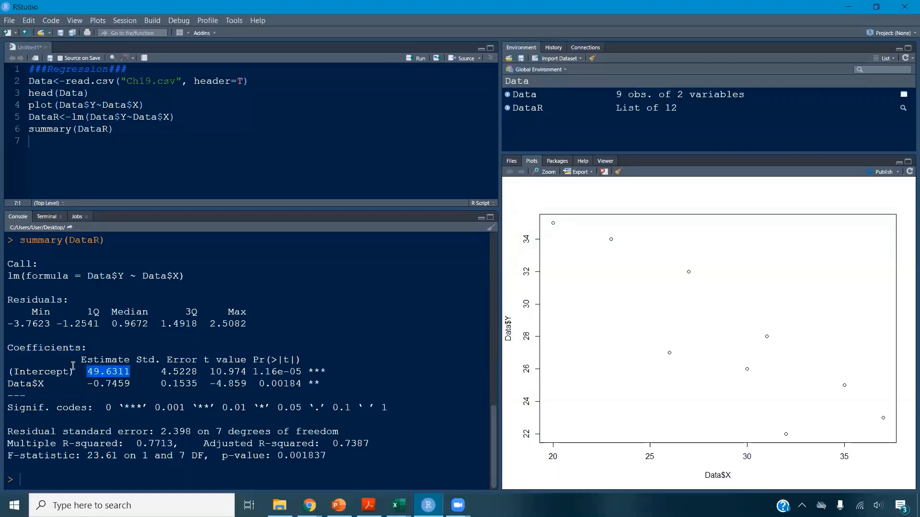
drag(86, 383, 131, 383)
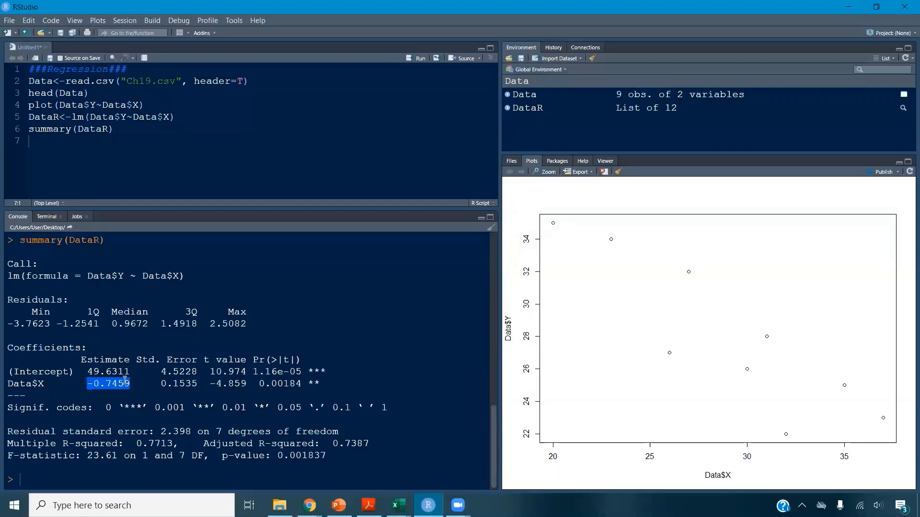
drag(8, 385, 302, 381)
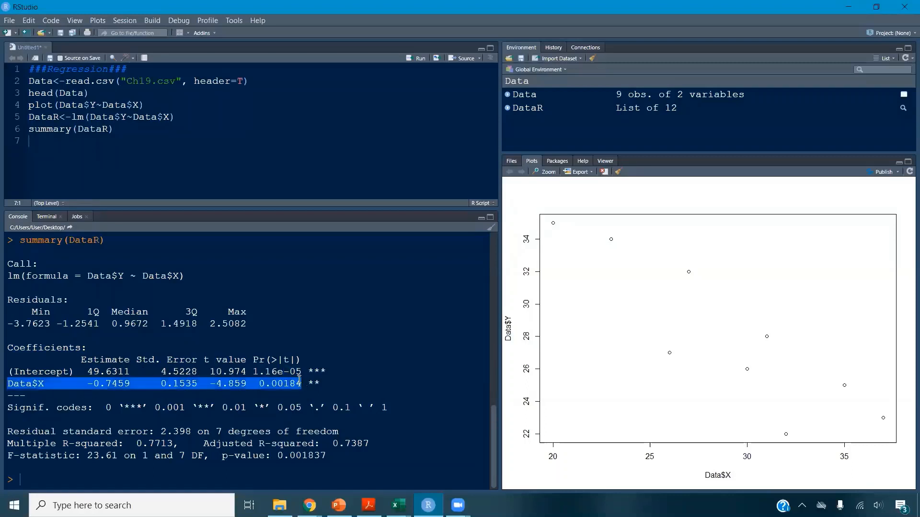
drag(253, 359, 303, 361)
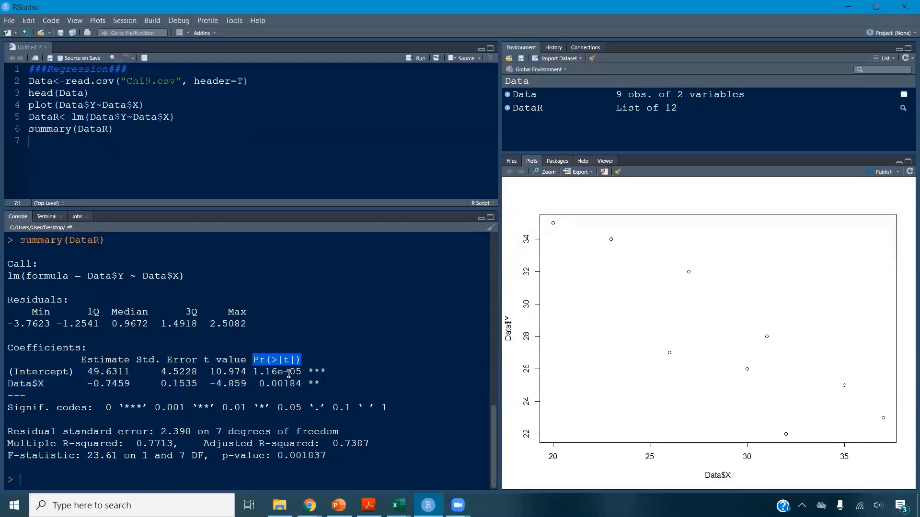
drag(259, 383, 303, 387)
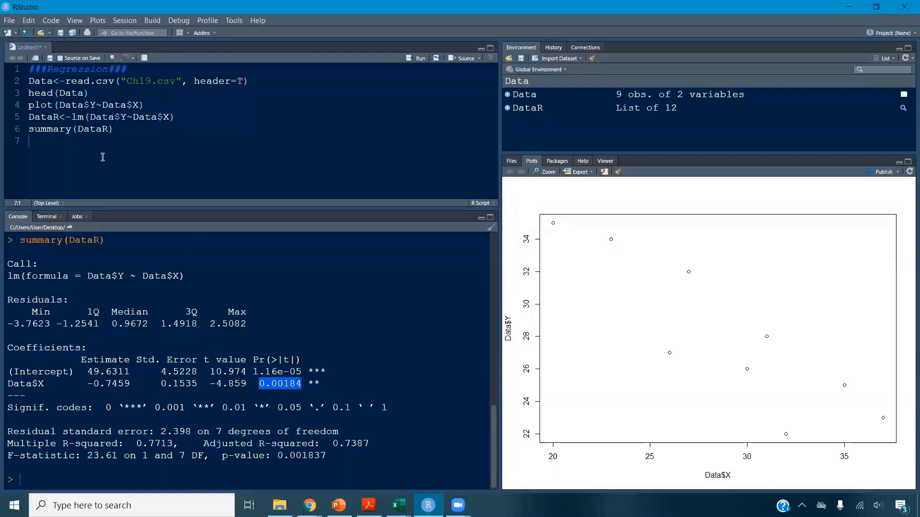
- Insert the hypothesis comments "#H0: b=0" and "#HA: b not = 0" below the Regression heading
click(28, 81)
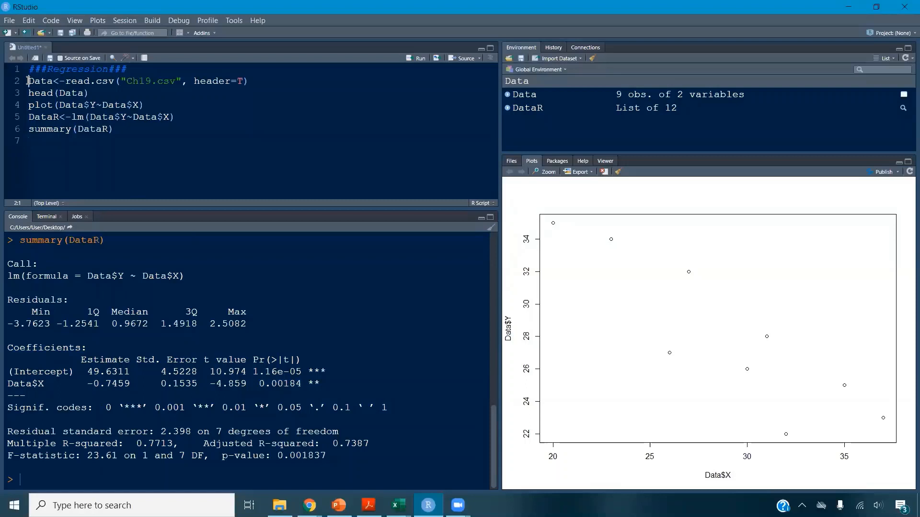
key(Return)
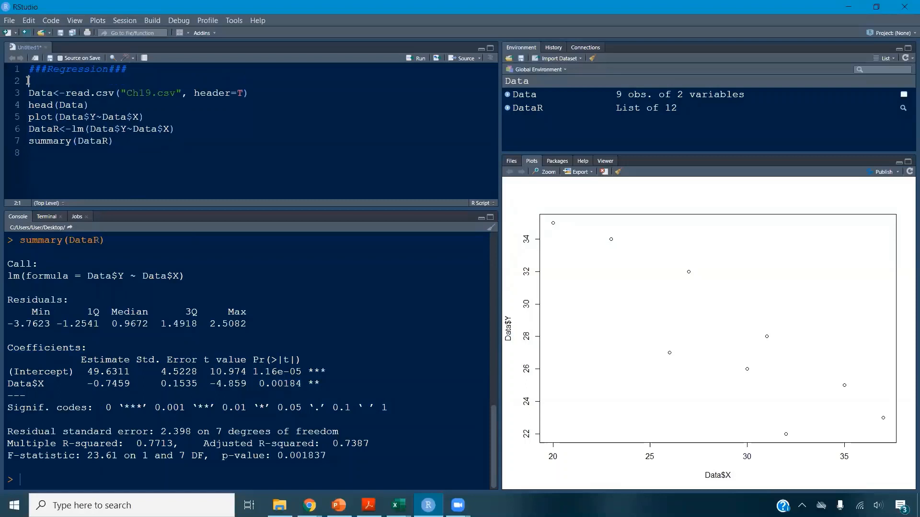
text(#H0: b=0)
key(Return)
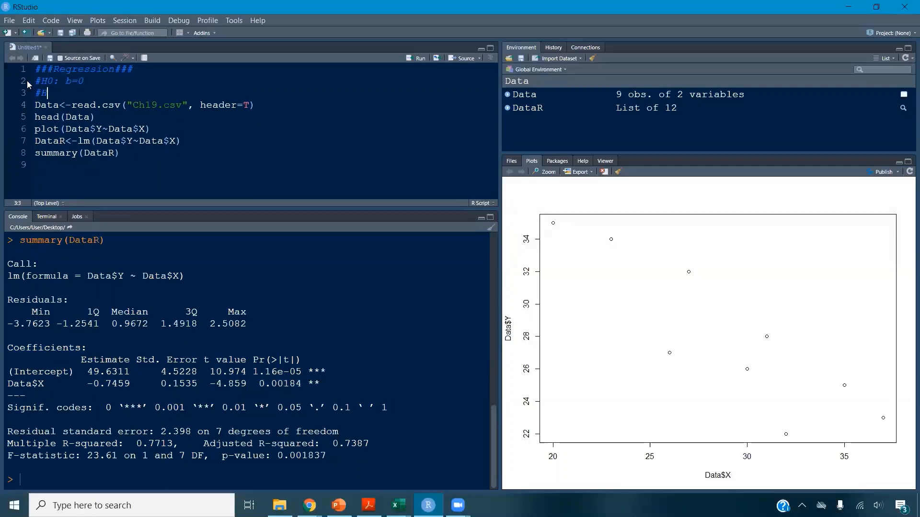
text(#HA: b not = 0)
- Add the comment "#The r-squared value (R2) is 0.7713." below the summary line
click(139, 167)
text(#The r-squ)
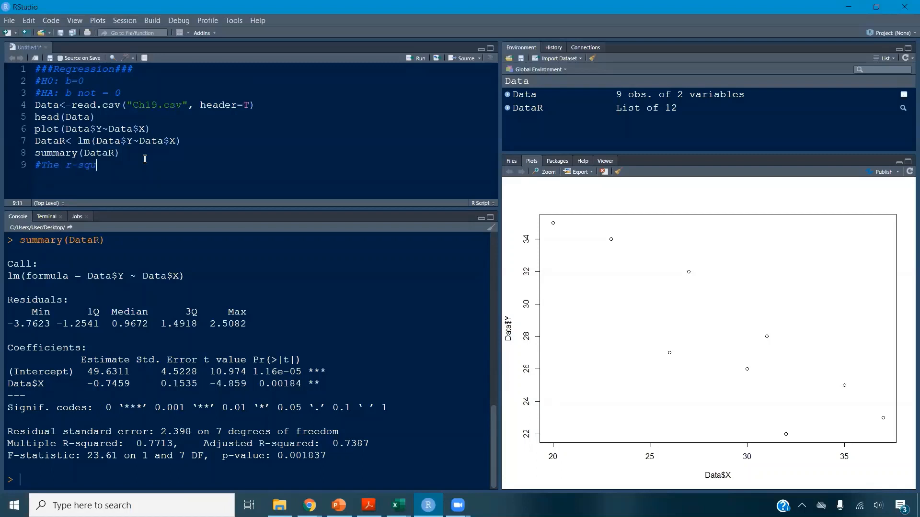
text(ared value (R2) is 0.7713.)
- Add the comment "#The equation for the regression line is y = -0.7459x + 49.6311." below the r-squared comment, reusing the console coefficients
key(Return)
text(#The equ)
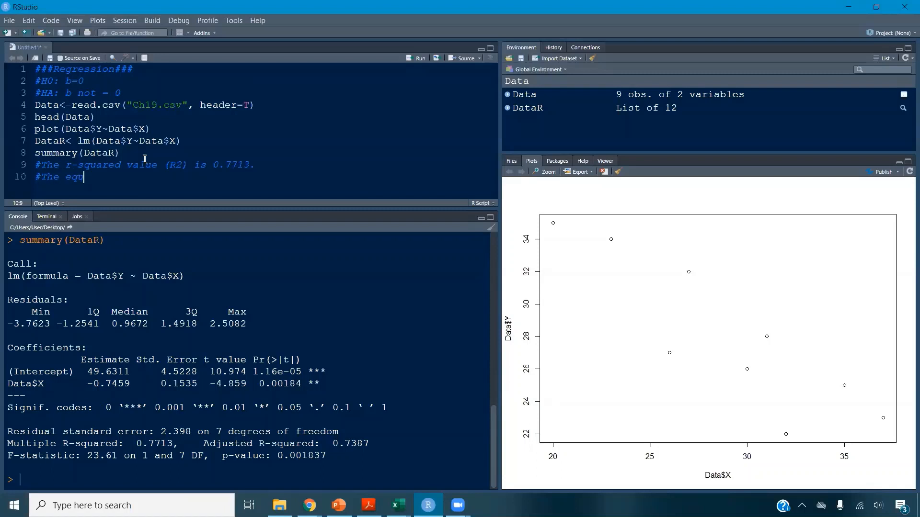
text(ation for the regression line is )
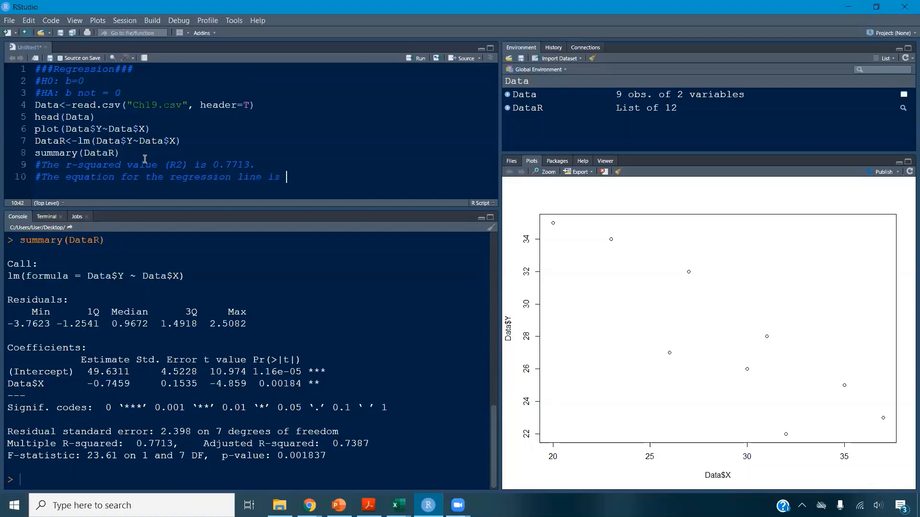
text(y=)
drag(86, 386, 332, 177)
text(X)
key(BackSpace)
text(x +)
drag(88, 372, 386, 176)
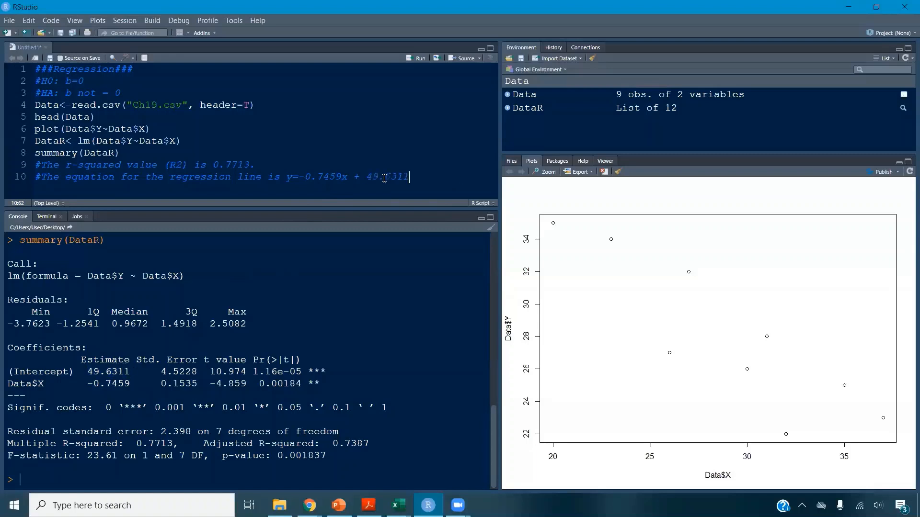
click(292, 177)
click(304, 177)
click(430, 177)
text(.6311.)
- Add the comment "#The p-value for the slope is 0.00184." below the regression equation comment, reusing the slope's p-value from the console
key(Return)
text(#The p-val)
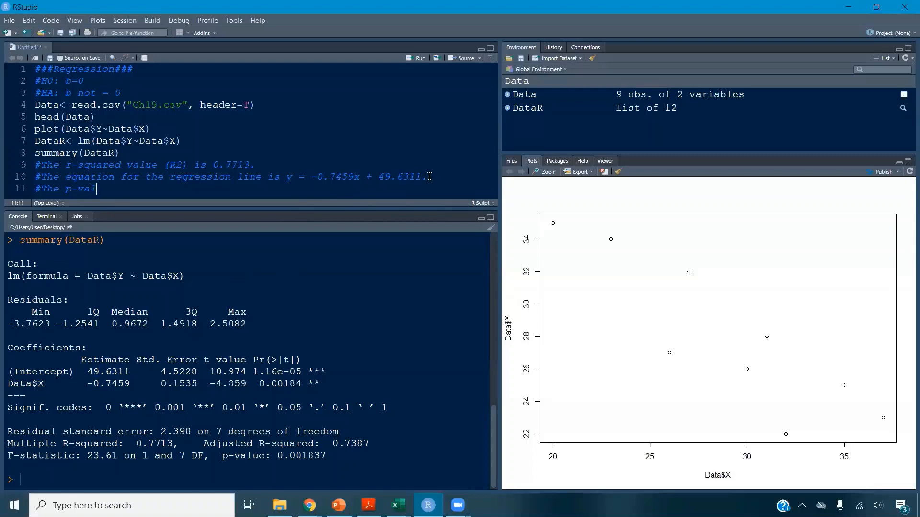
text(ue for the slope is)
drag(259, 383, 299, 382)
key(ctrl+c)
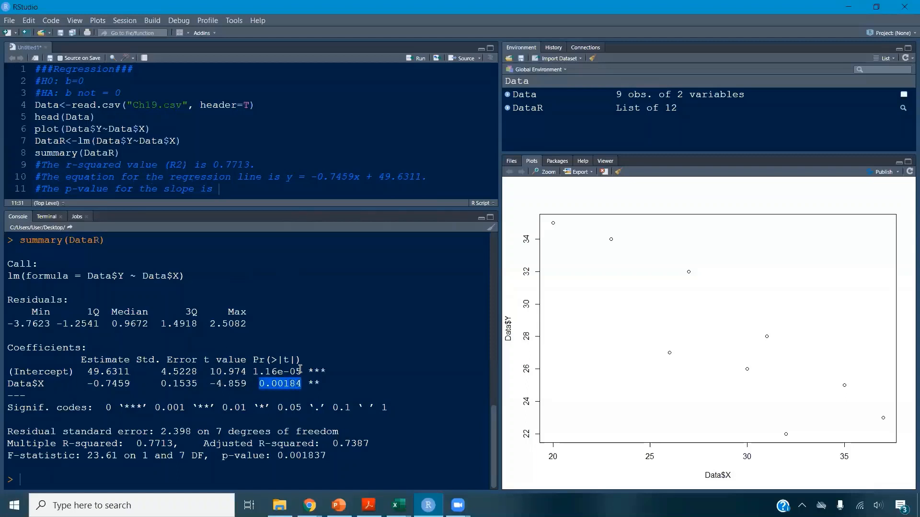
click(222, 189)
key(ctrl+v)
text(4)
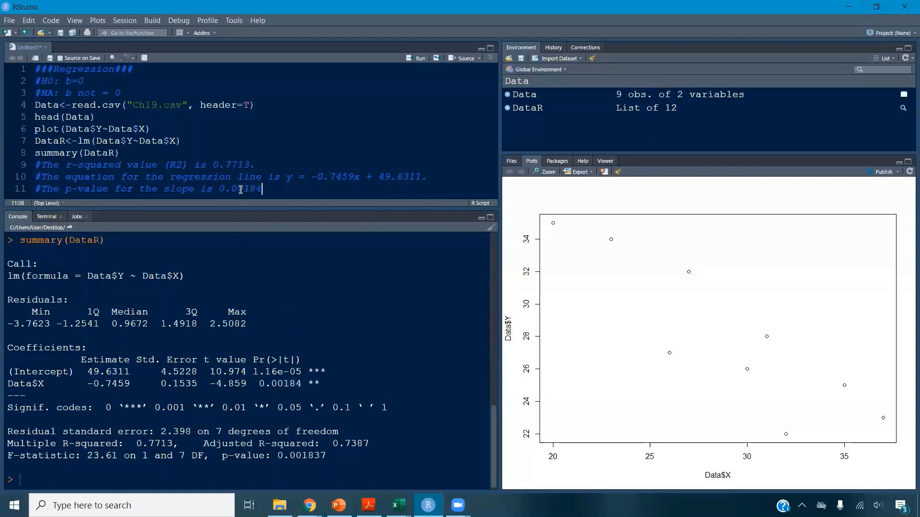
key(Return)
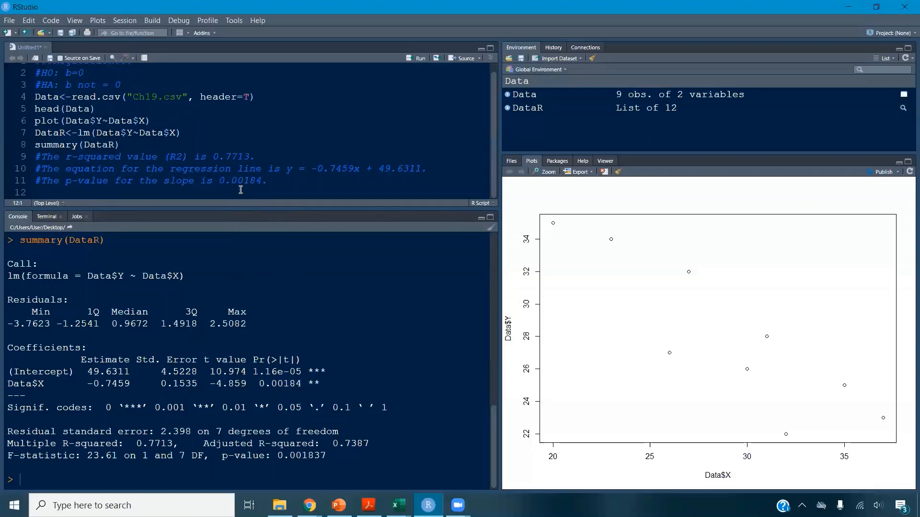
- Add the comment "#Statistical Conclusion: Reject null hypothesis (p<a)." below the p-value comment
text(#Statistical Conciusion: Reje)
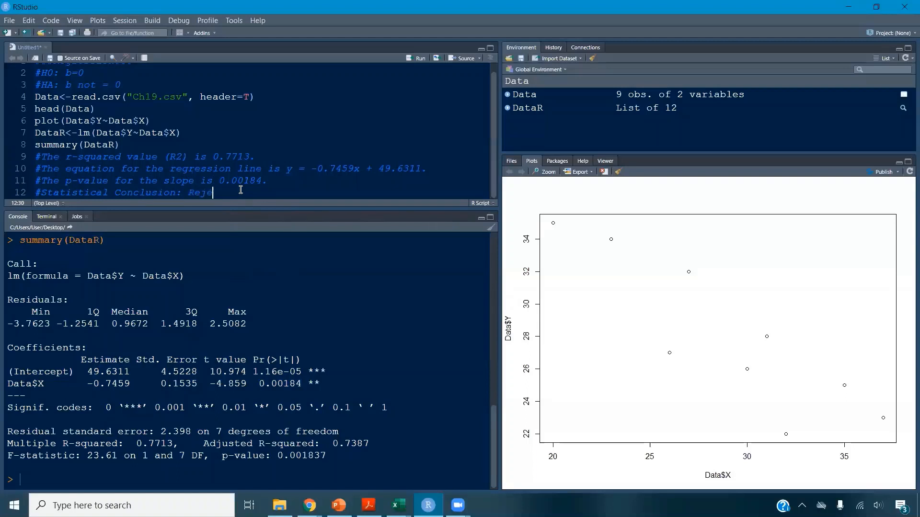
text(ct null hypothesis (p<a).)
key(Return)
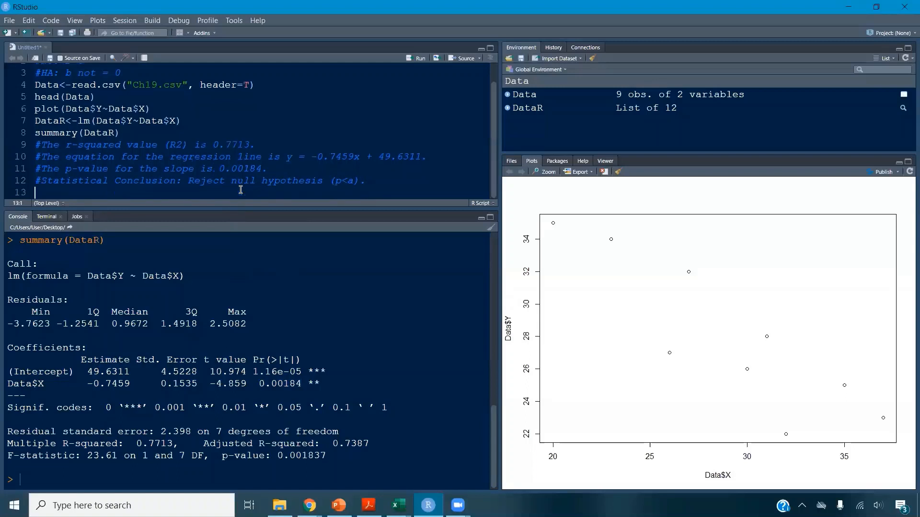
- Add the comments "#Biological Conclusion: X and Y are significantly and negatively related." and "#As X increases, Y decreases."
text(#Biological Conclusion: )
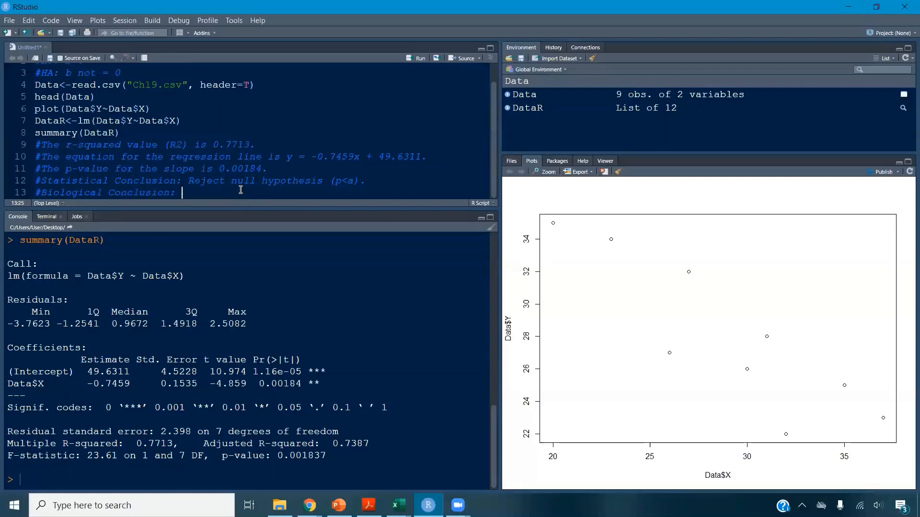
text(X and Y are)
text(significantly and ne)
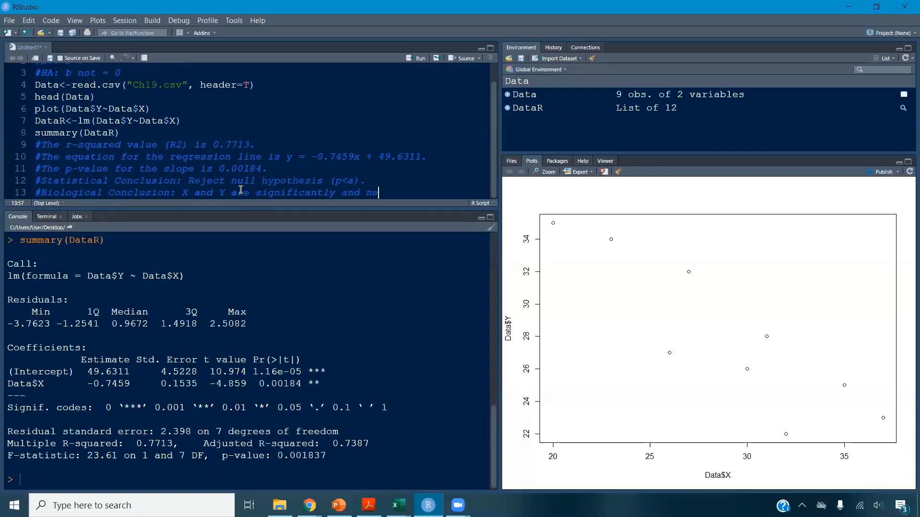
text(gatively related.)
key(Return)
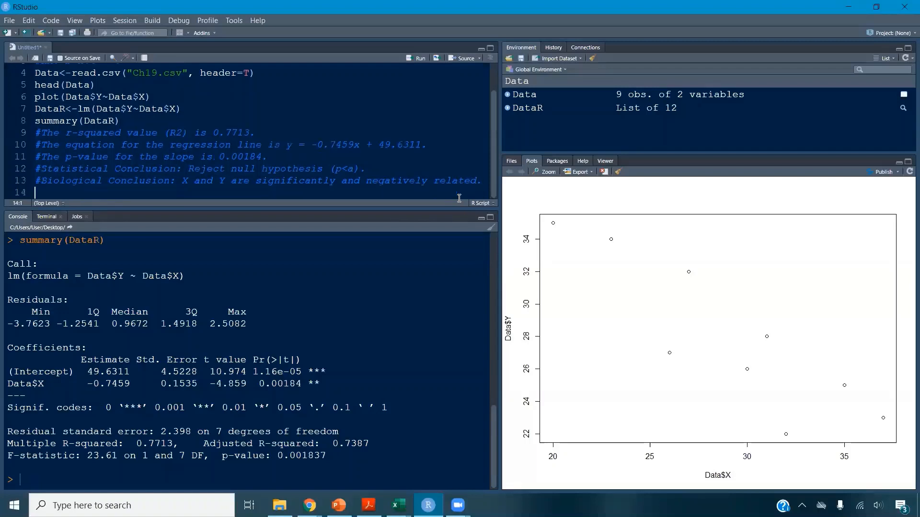
text(#As X increases, Y des)
key(BackSpace)
text(creases.)
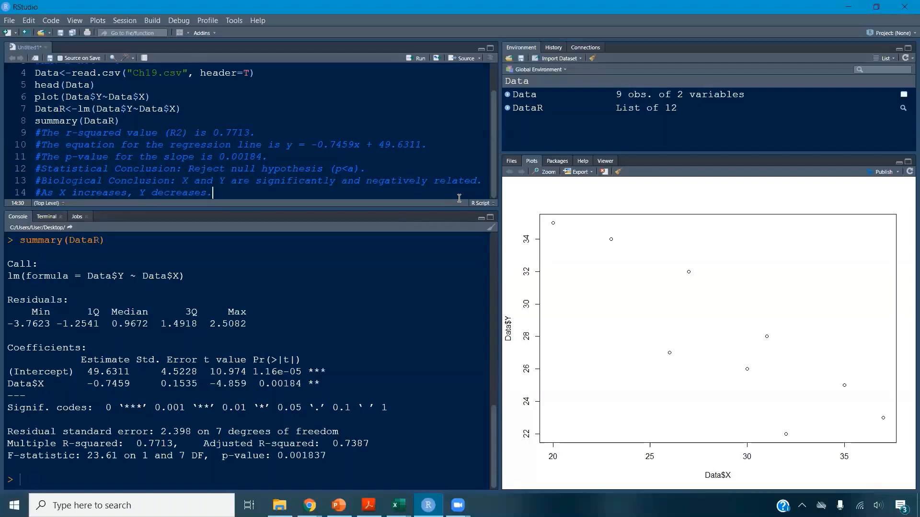
- Enlarge the script area and run abline(DataR) below the conclusions to draw the regression line on the scatterplot
drag(249, 212, 235, 305)
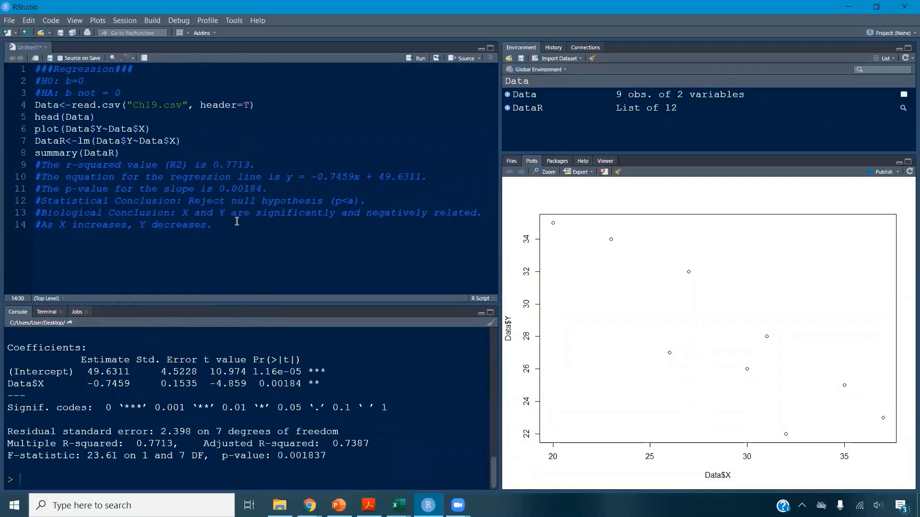
key(Return)
text(abline()
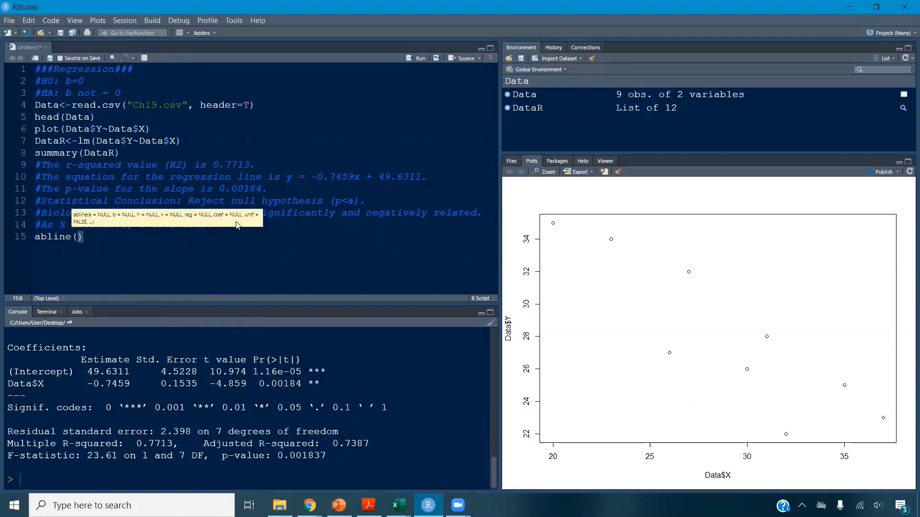
text(DataR)
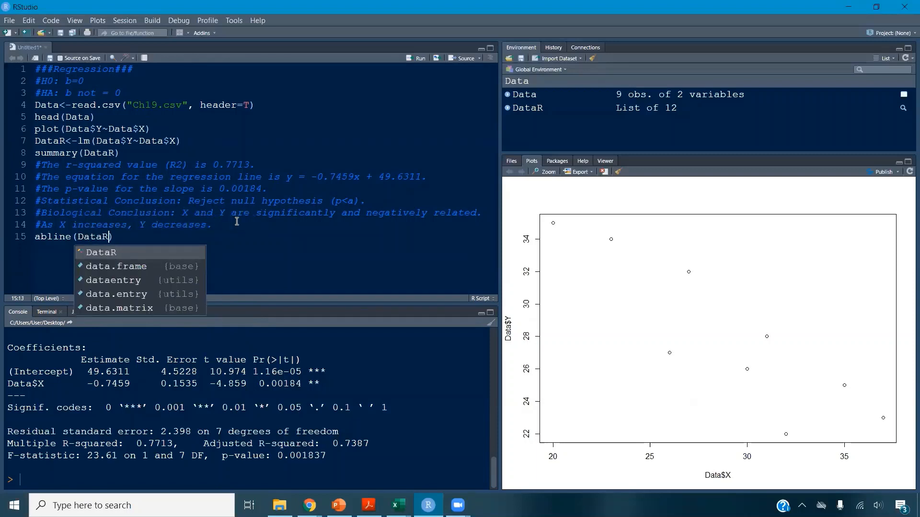
key(ctrl+Return)
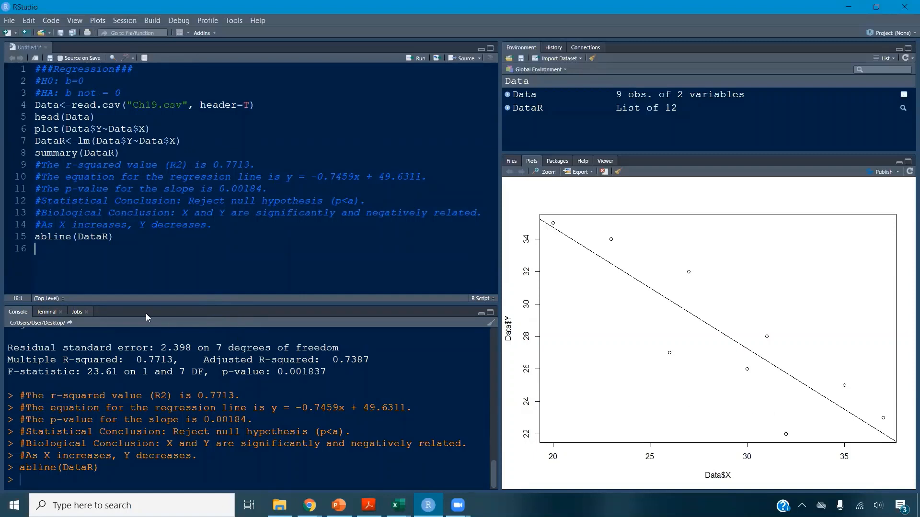
- Add the section heading "###Correlation###" below the abline command, separated by a blank line
key(Return)
text(###Correlation###)
key(Return)
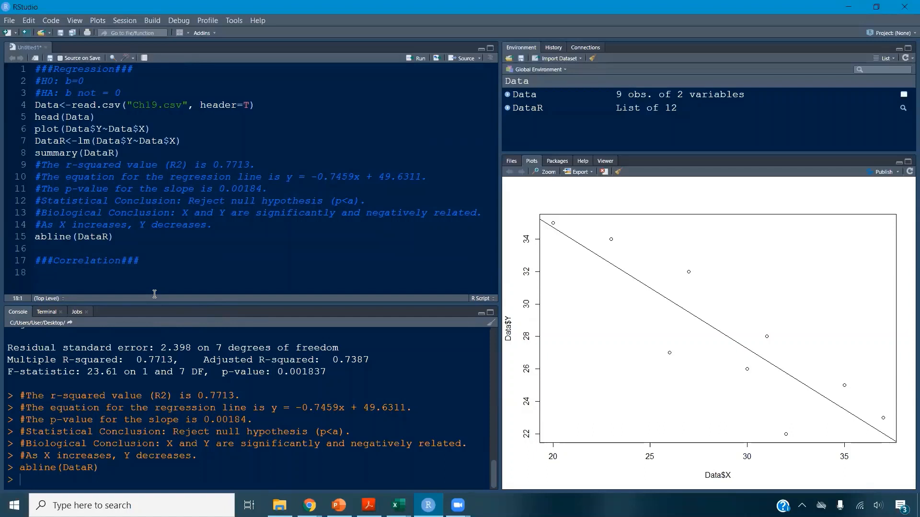
- Run cor.test(Data$Y, Data$X) under the Correlation heading and examine the correlation estimate and p-value in its output
text(cor.te)
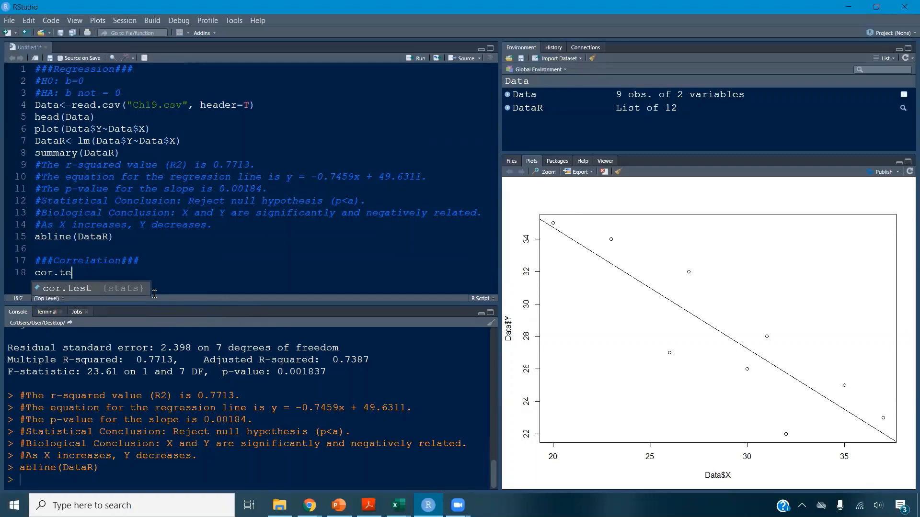
text(st()
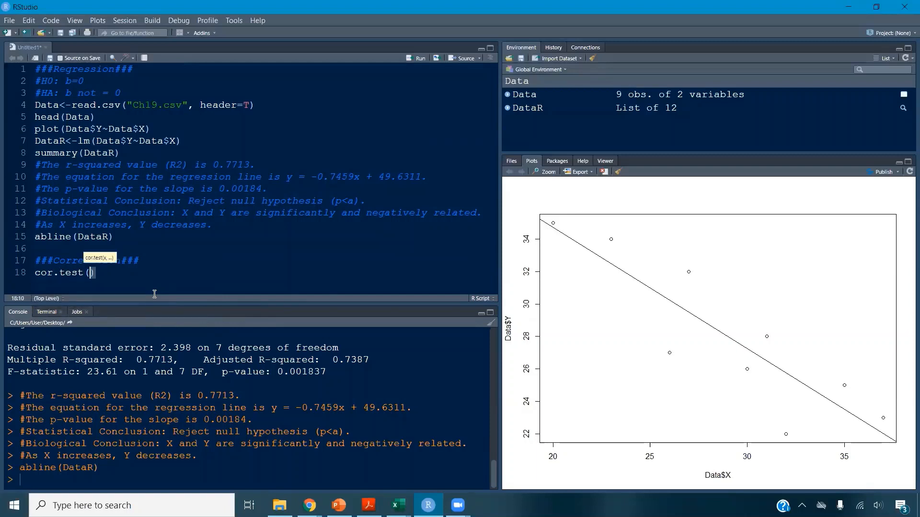
text(Data$)
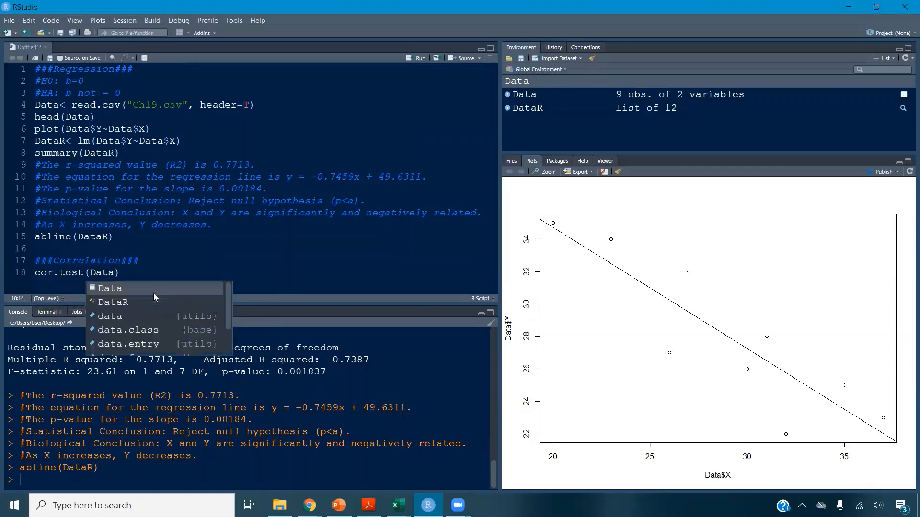
text(Y, D)
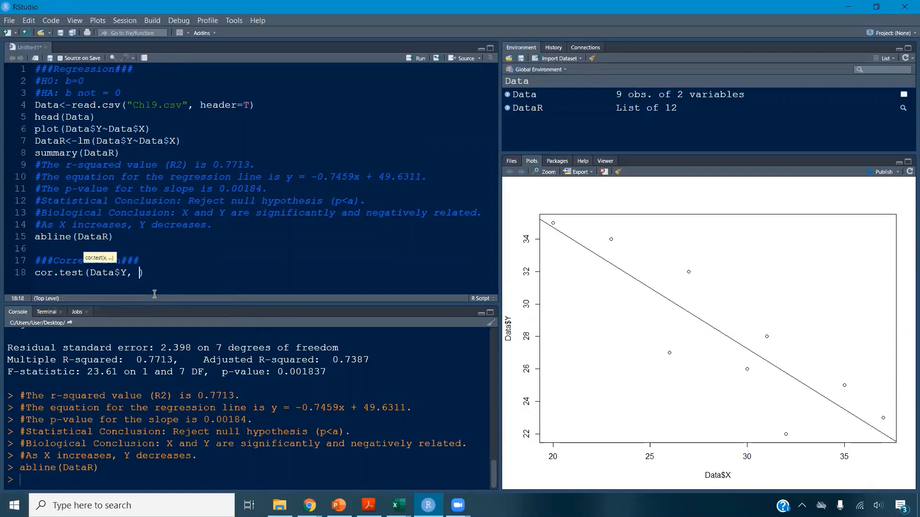
text(ata)
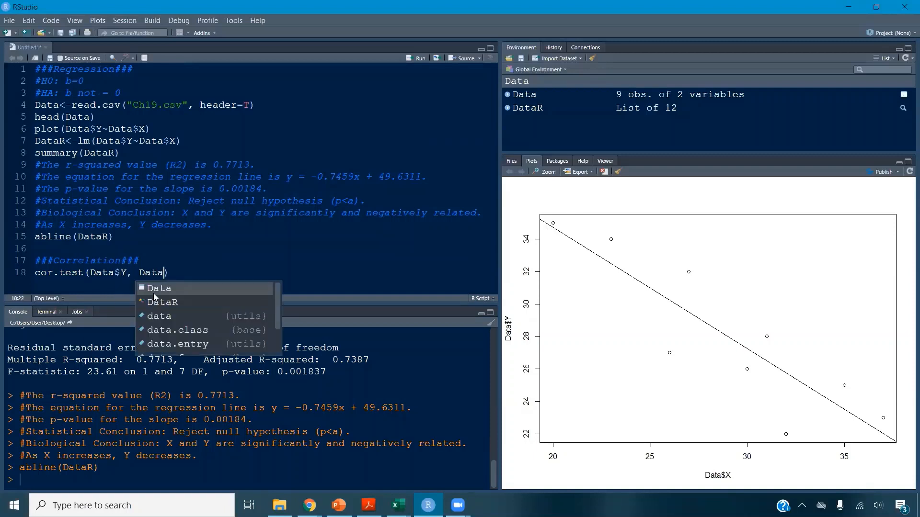
text($X)
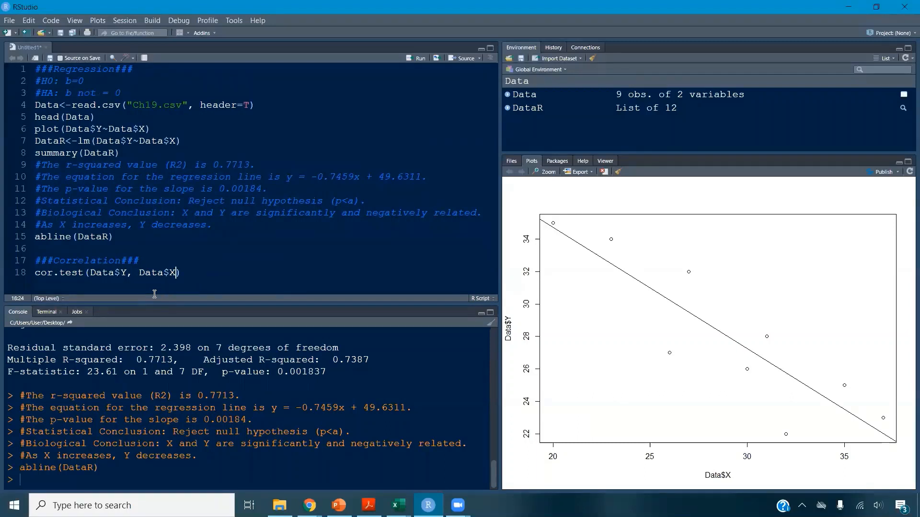
key(ctrl+Return)
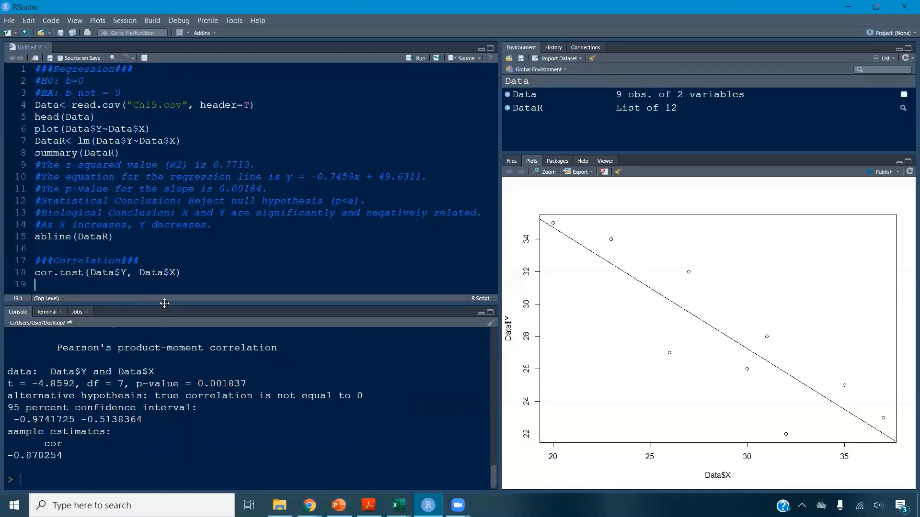
drag(164, 304, 164, 291)
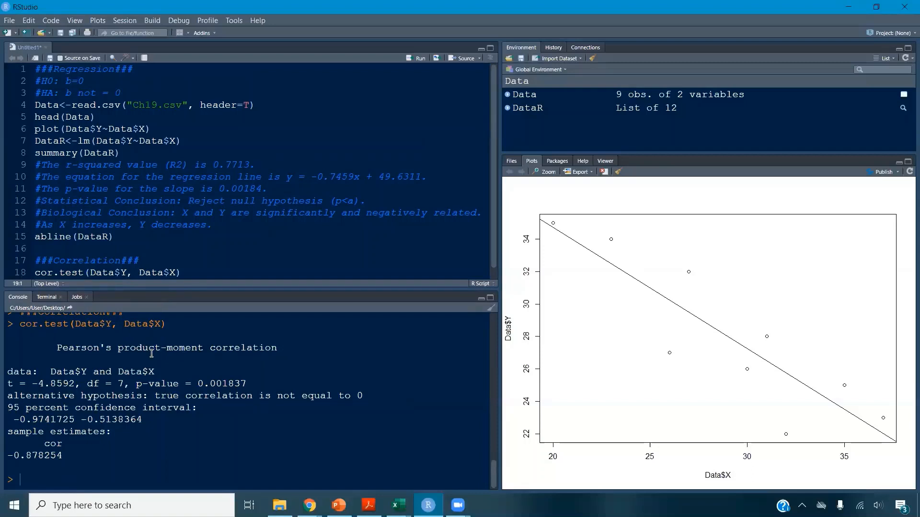
drag(9, 457, 67, 458)
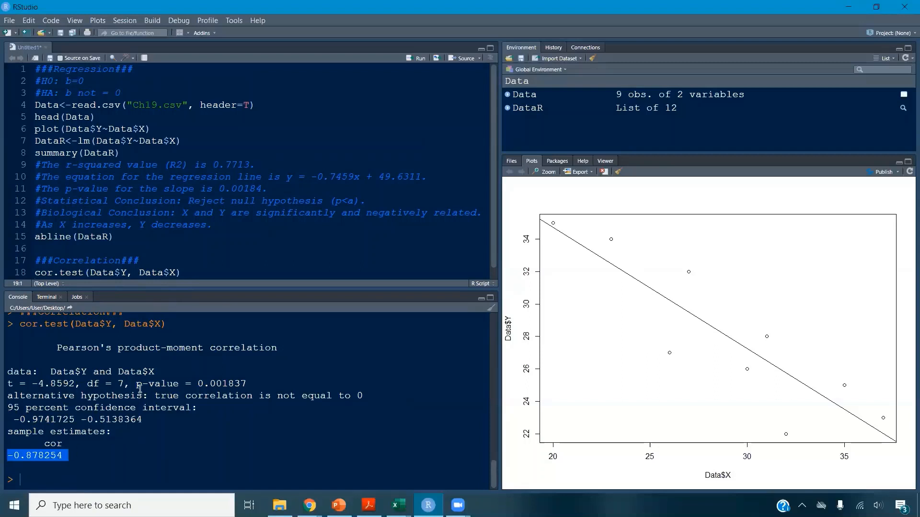
drag(138, 386, 250, 387)
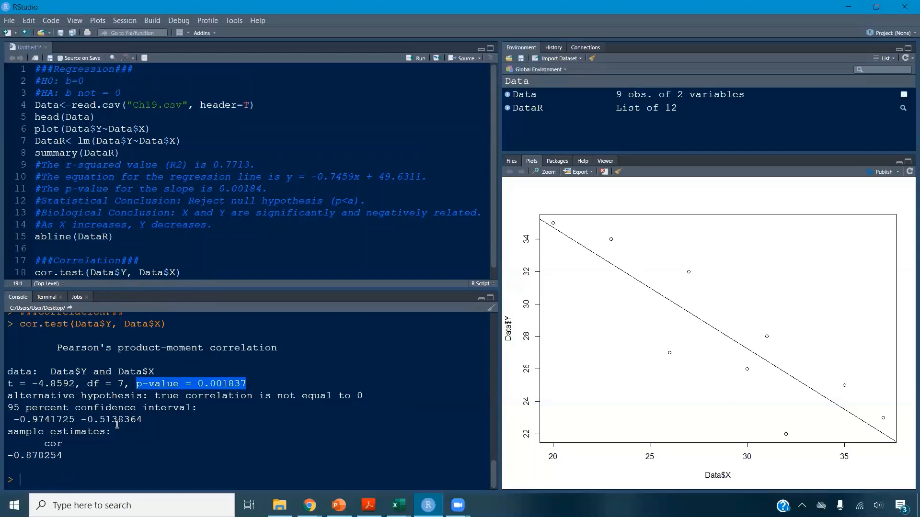
- Insert the hypothesis comments "#H0: r=0" and "#HA: r not = 0" between the Correlation heading and the cor.test line
click(185, 272)
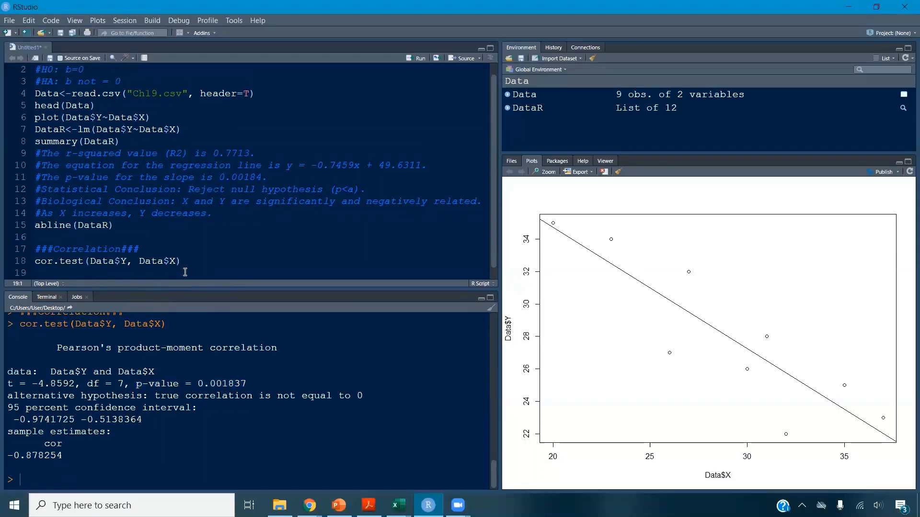
text(#)
key(BackSpace)
key(Up)
key(Return)
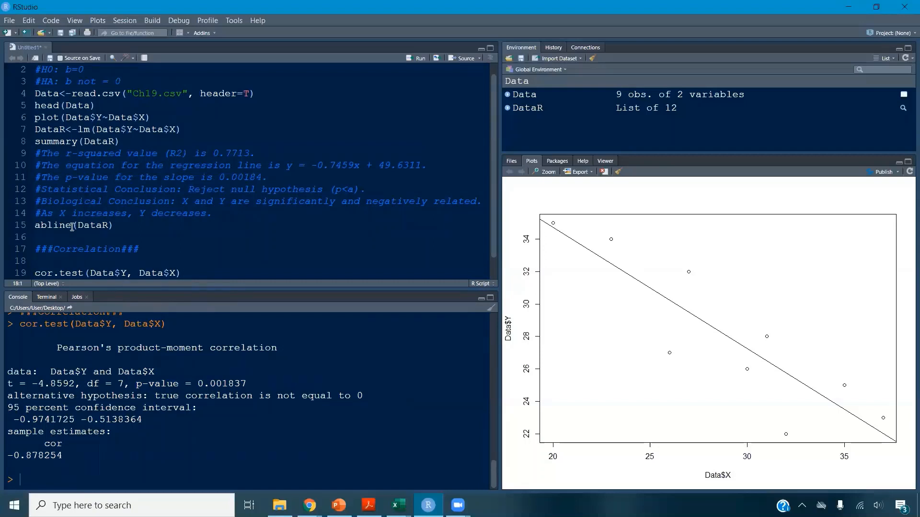
scroll(153, 192, up, 1)
scroll(126, 117, down, 2)
text(#)
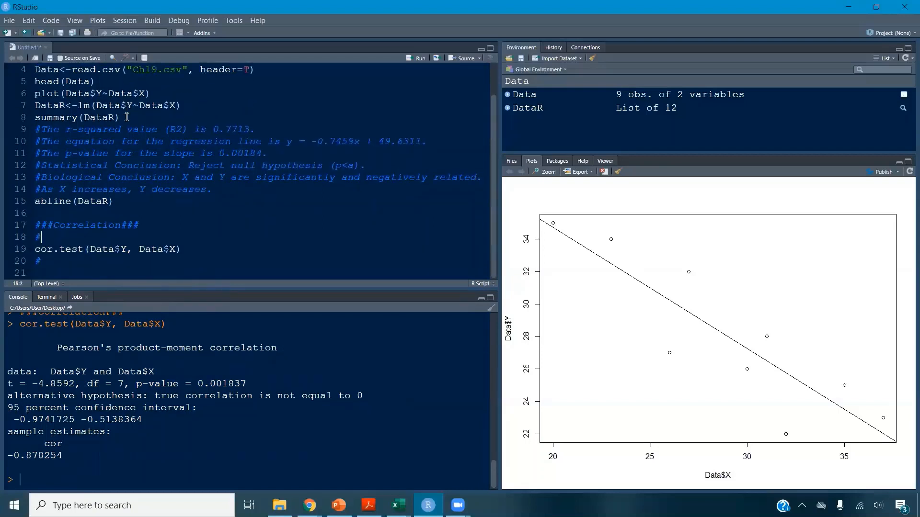
text(H0: r=0)
key(Return)
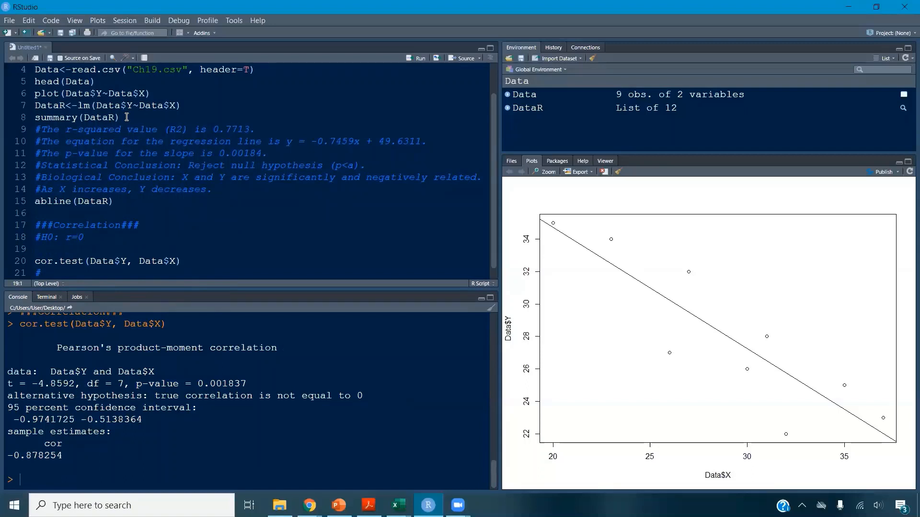
text(#HA: r not = 0)
- Add the comment "#Correlation coefficient (r) is -0.878254." below the cor.test line, reusing the console estimate
click(49, 272)
text(Correlation coefficien)
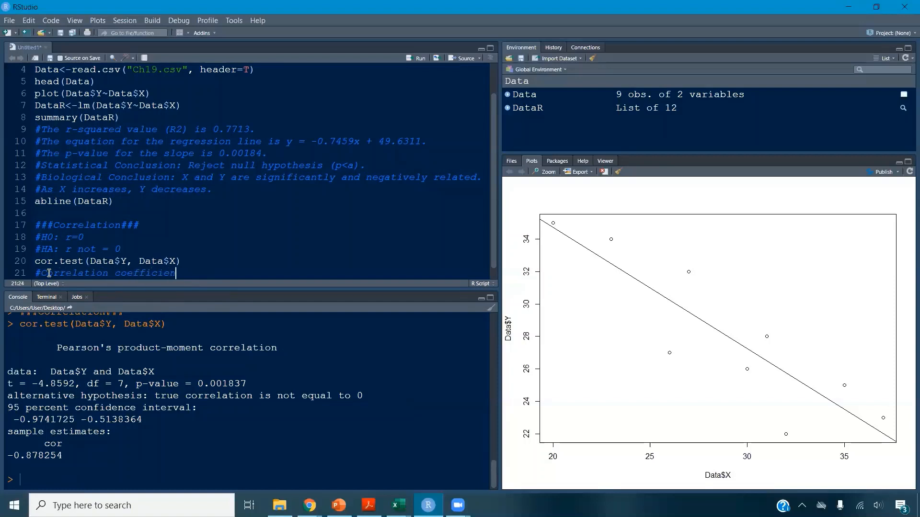
text(t (r))
key(BackSpace)
key(BackSpace)
text((r) is)
drag(7, 455, 63, 452)
key(ctrl+c)
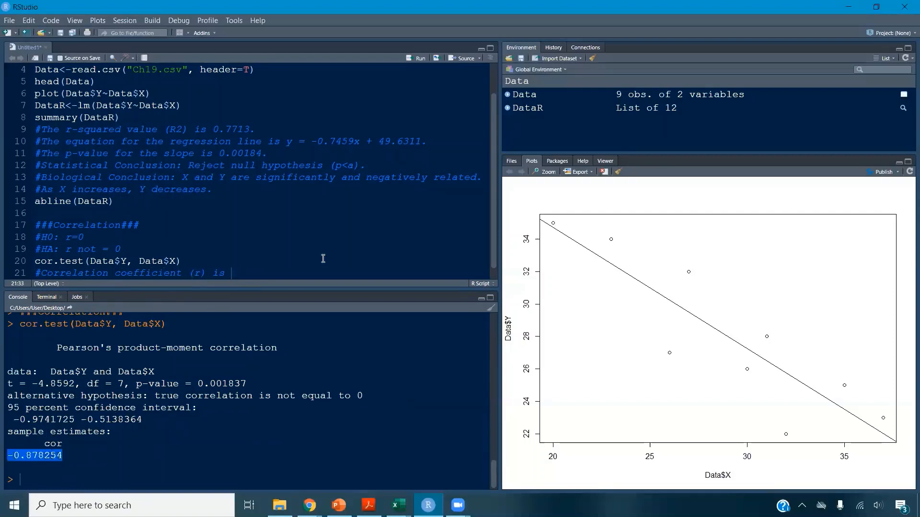
click(261, 273)
key(ctrl+v)
text(.)
key(Return)
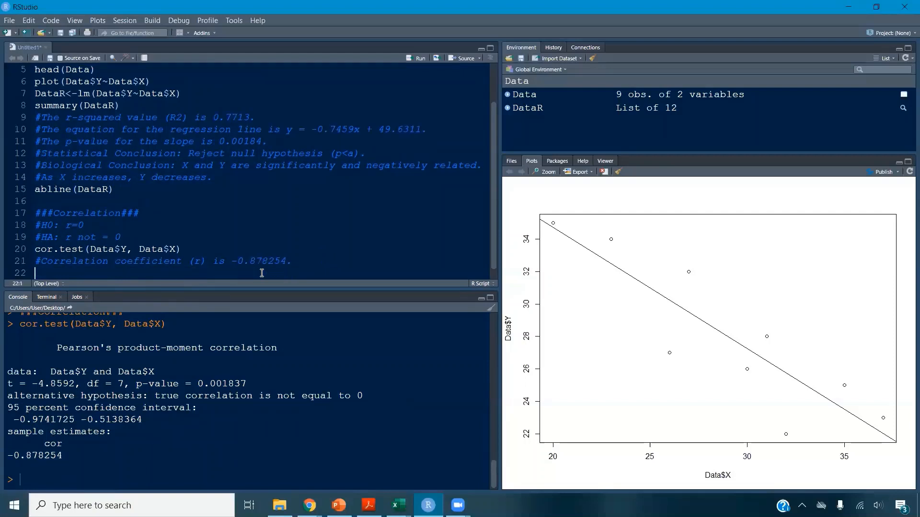
- Add the comment "#Since p (0.001837) is less than alpha, reject null." below the coefficient comment and start another comment line
text(#Since p ()
drag(198, 383, 248, 380)
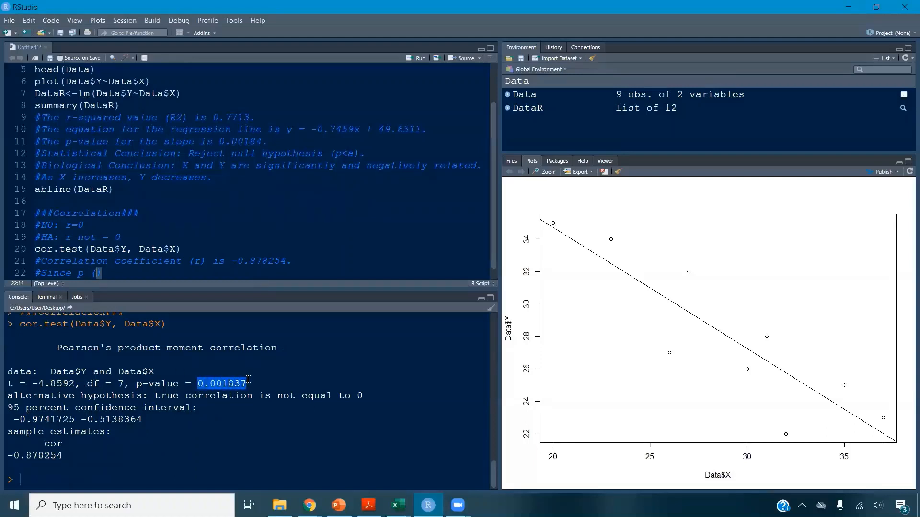
click(98, 273)
text(0.001837))
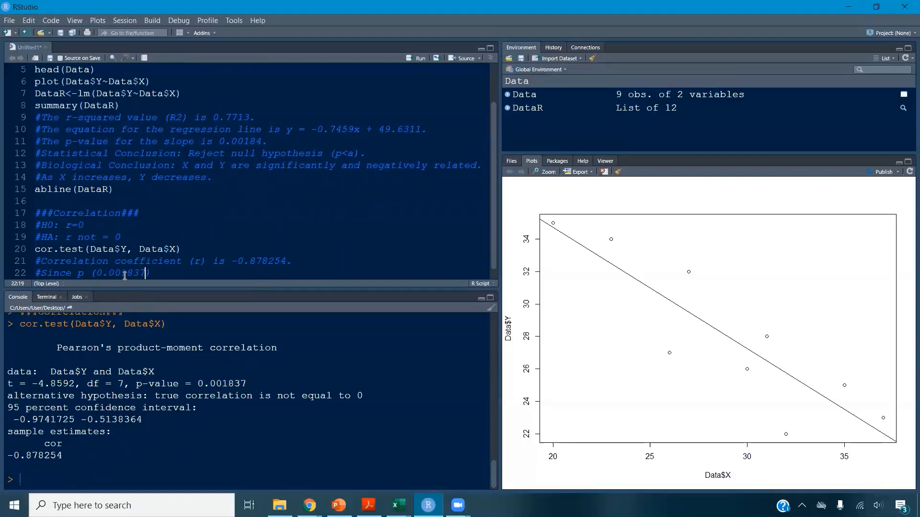
text( is less than alpha, reject null.)
key(Return)
text(#)
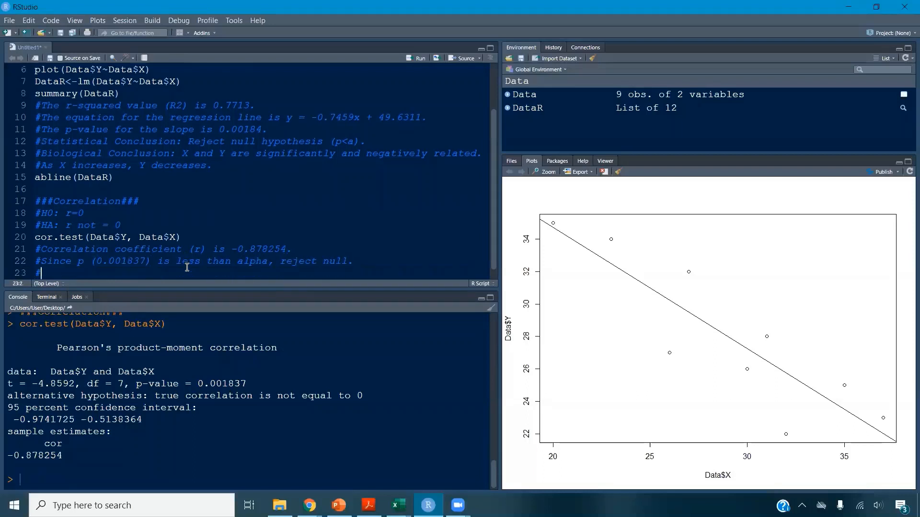
- Add the two-line comment "#Biological Conclusion: There is a significant relationship between X and" / "#Y. The relationship is negative." below the reject-null comment
text(Biological Conclusion: There is a significant r)
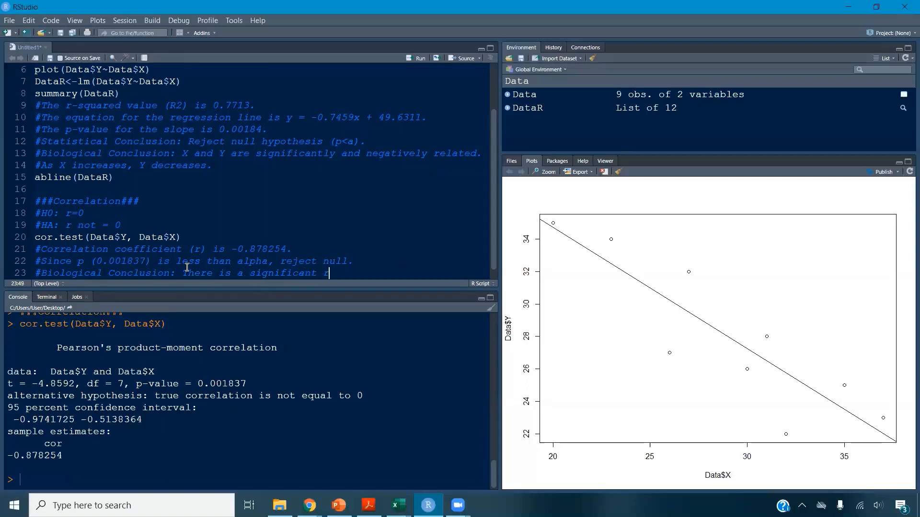
text(elationship between X and)
key(Return)
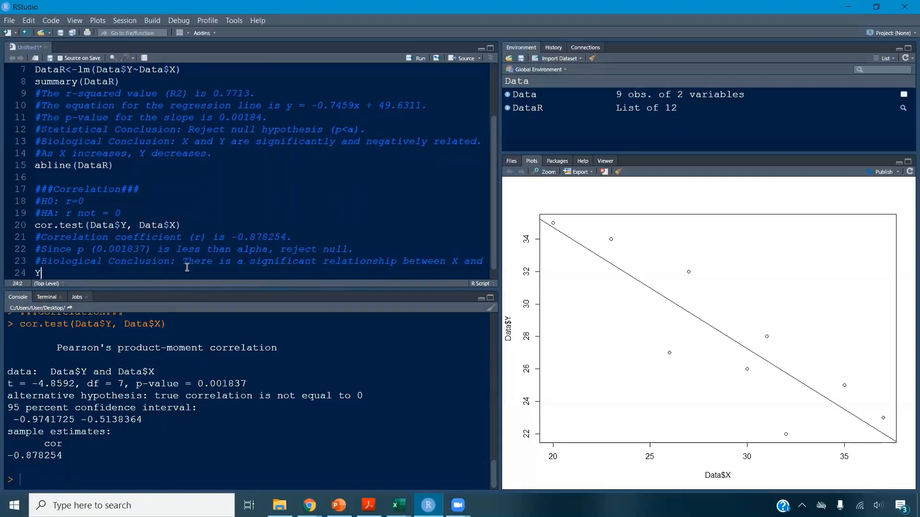
text(#Y. The relationship is negative.)
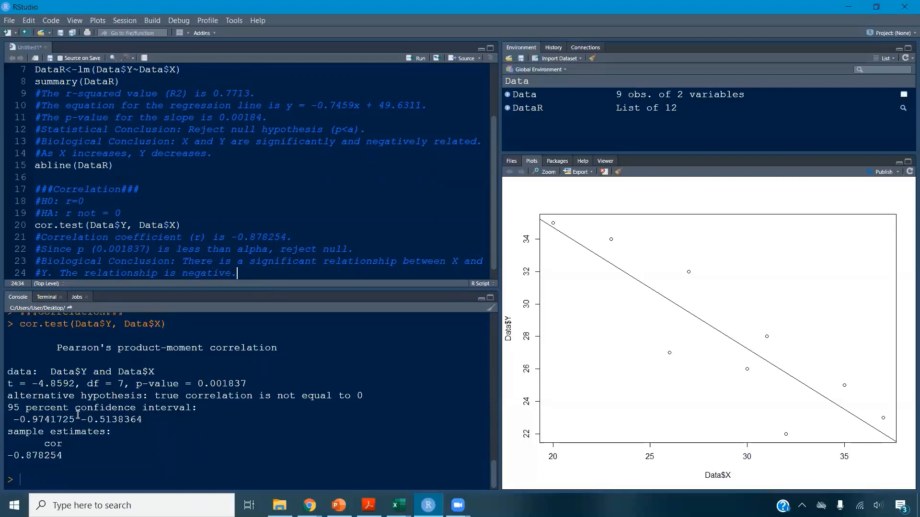
click(88, 456)
- Switch to the BIOL260 Lab Manual in Acrobat Reader and read practice problem Q1 on page 258
click(369, 504)
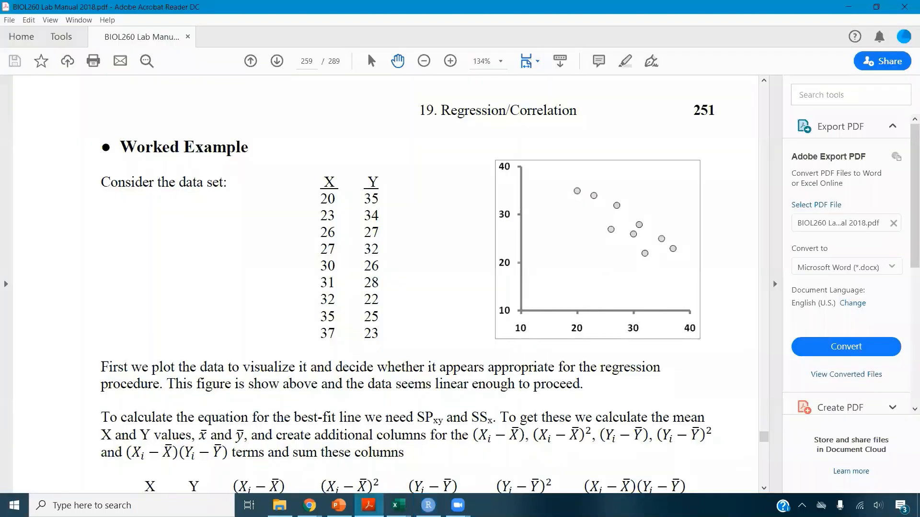
click(277, 62)
click(279, 65)
click(279, 66)
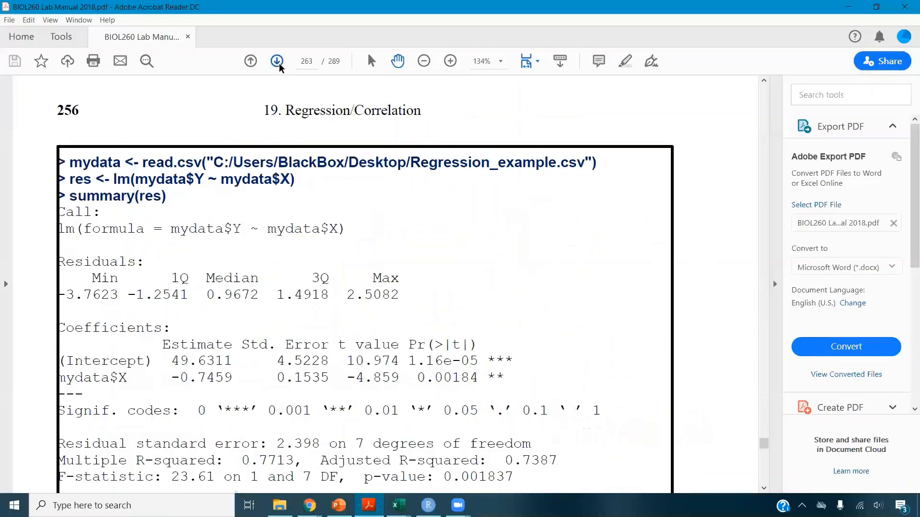
click(279, 66)
click(279, 66)
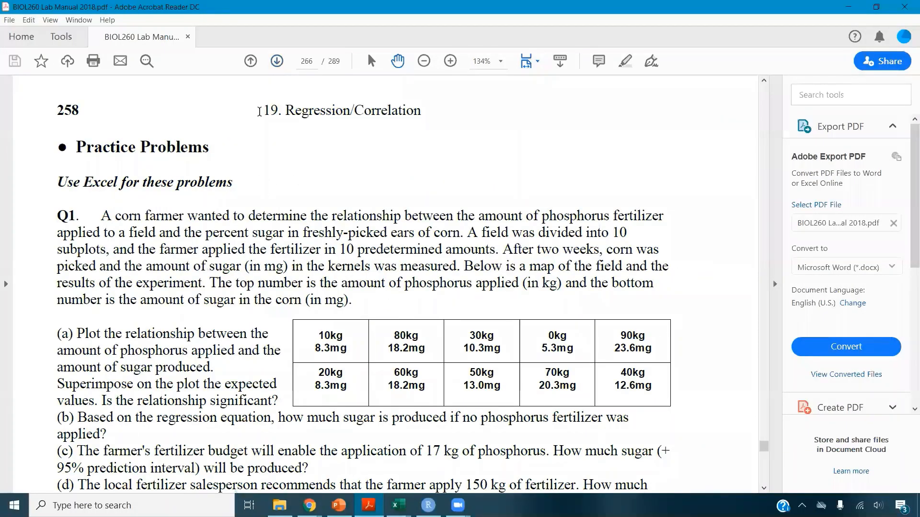
scroll(202, 227, down, 5)
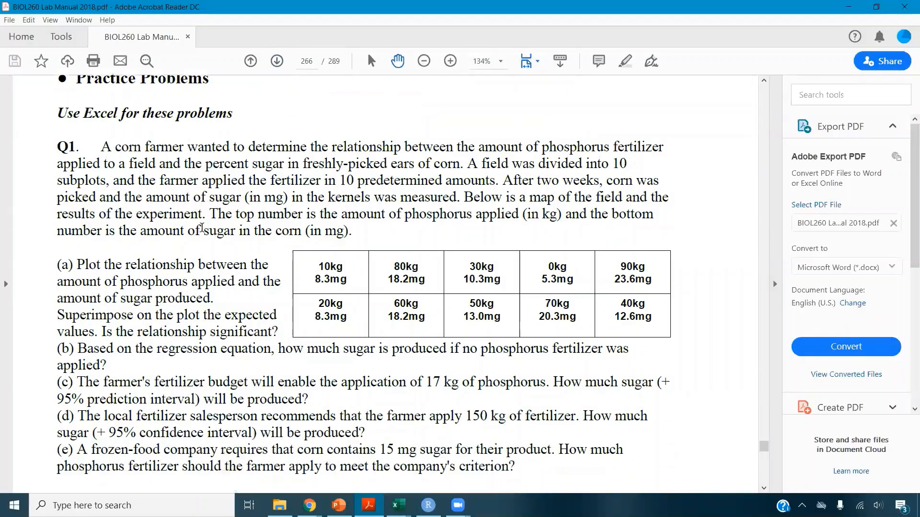
scroll(201, 227, up, 3)
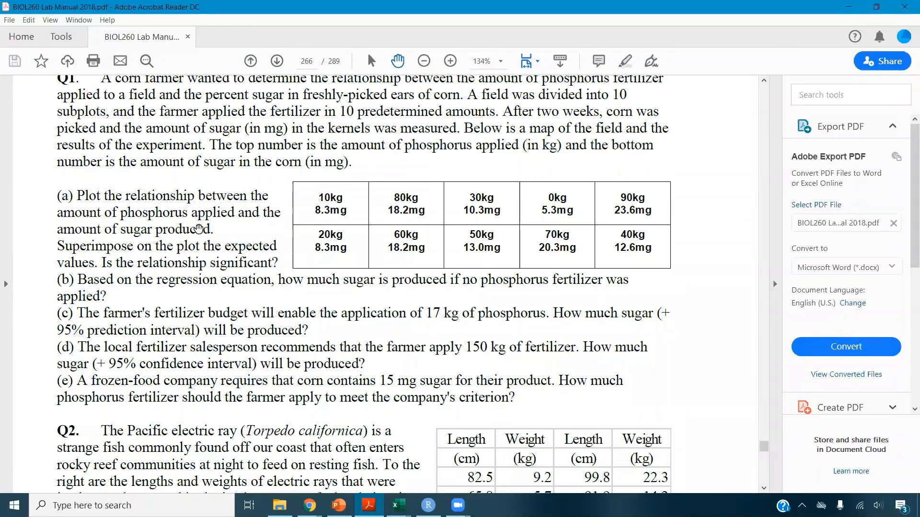
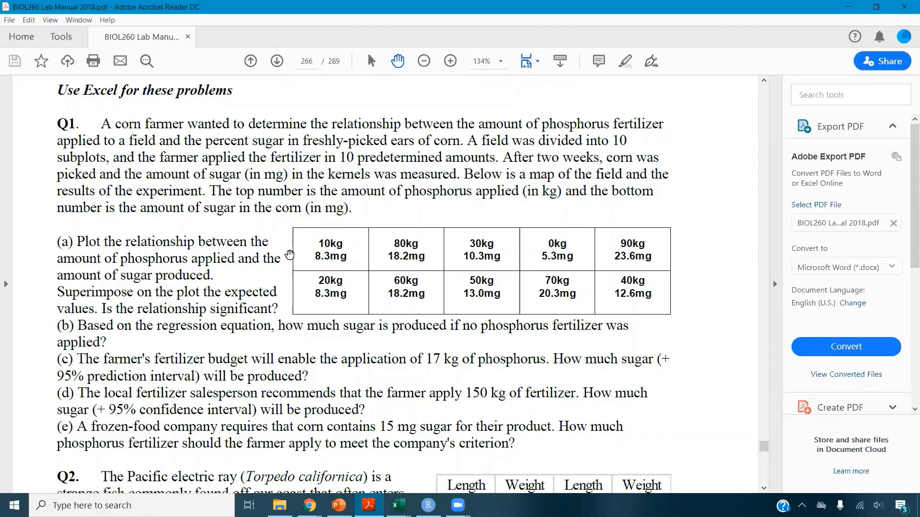
- Examine practice problems Q2 to Q4 in the lab manual and return to Q1
scroll(290, 255, down, 10)
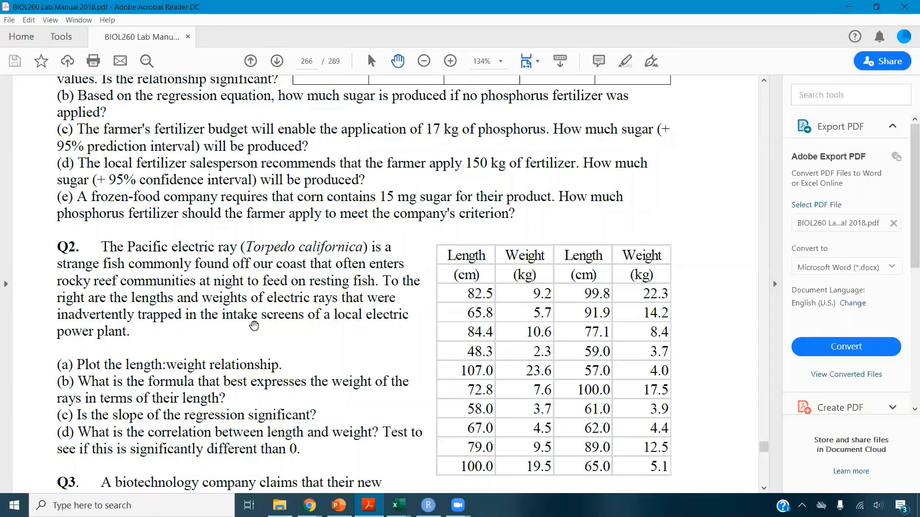
scroll(357, 323, down, 1)
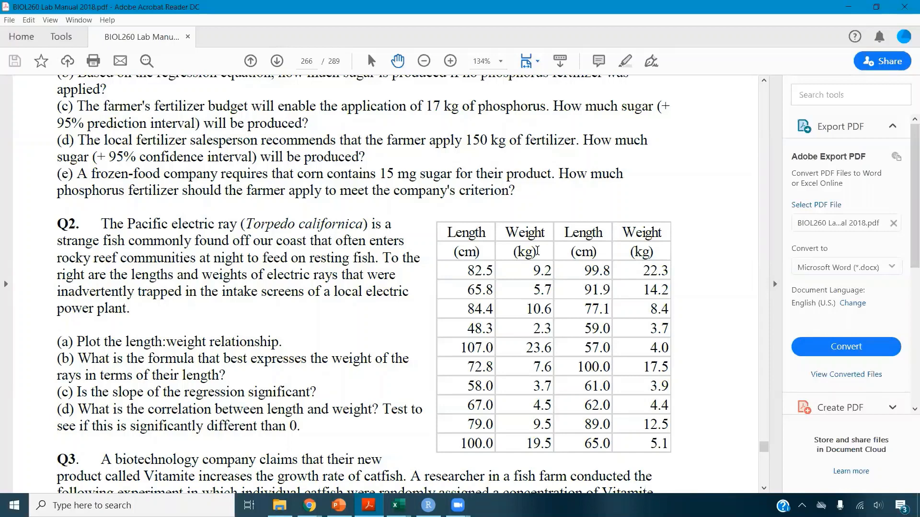
scroll(517, 277, down, 2)
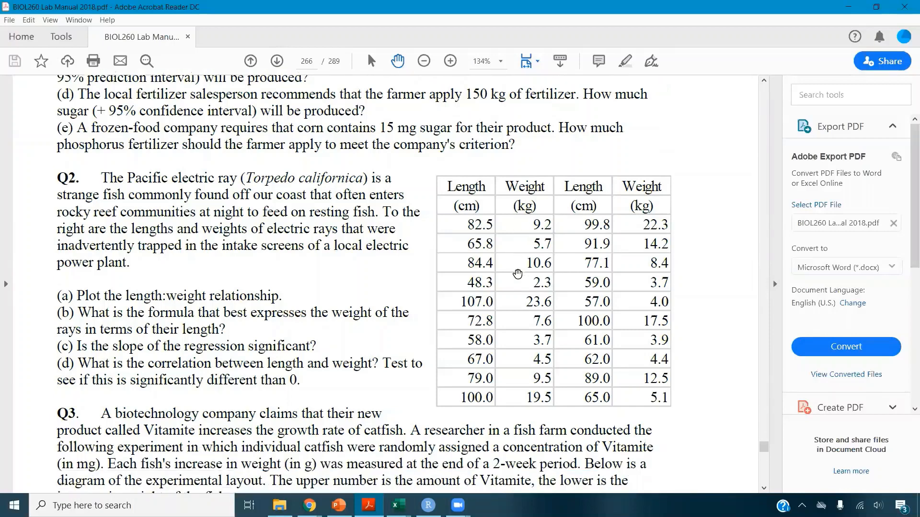
scroll(516, 277, down, 2)
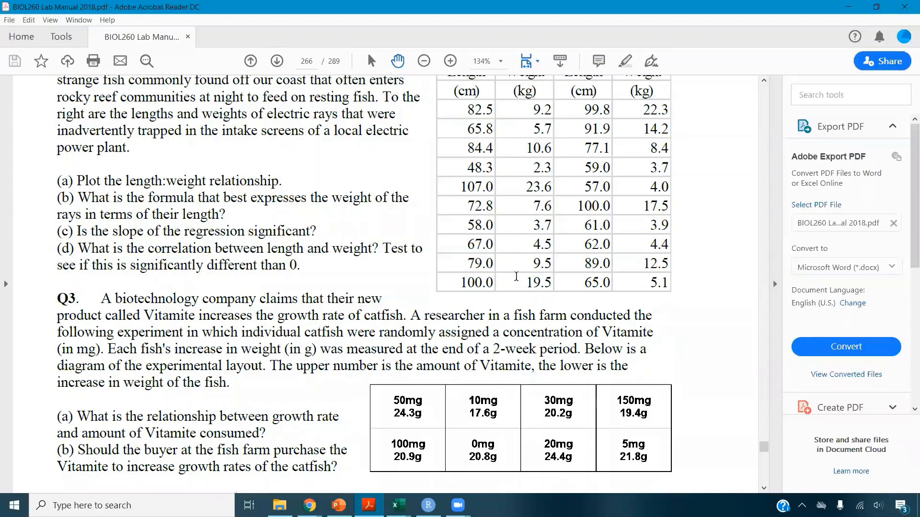
scroll(517, 277, down, 10)
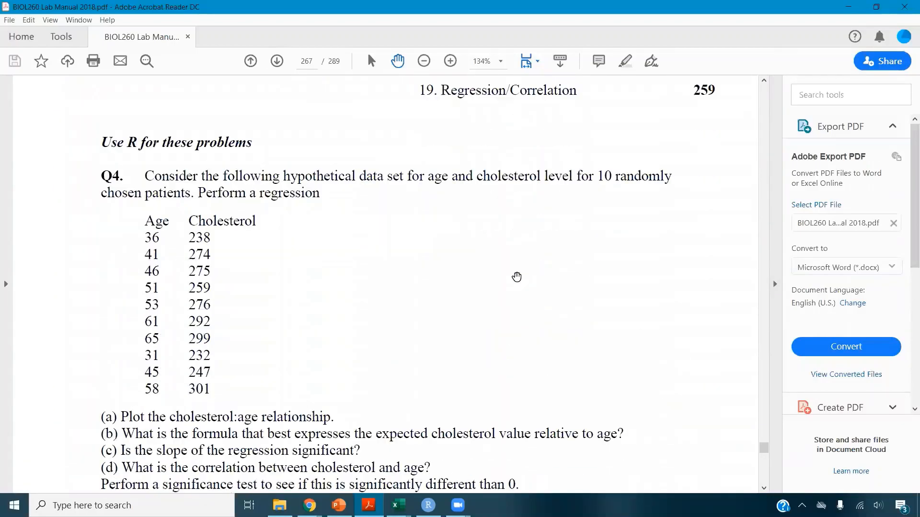
scroll(517, 277, up, 18)
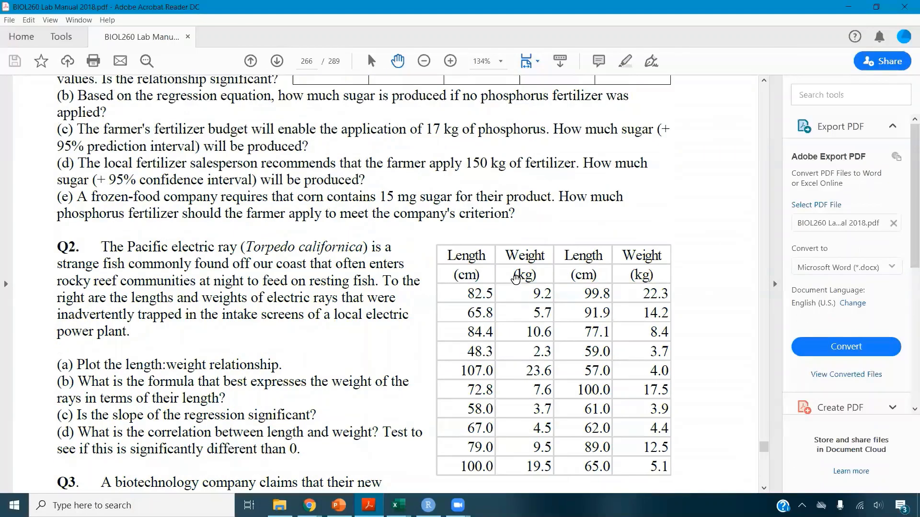
scroll(515, 276, up, 6)
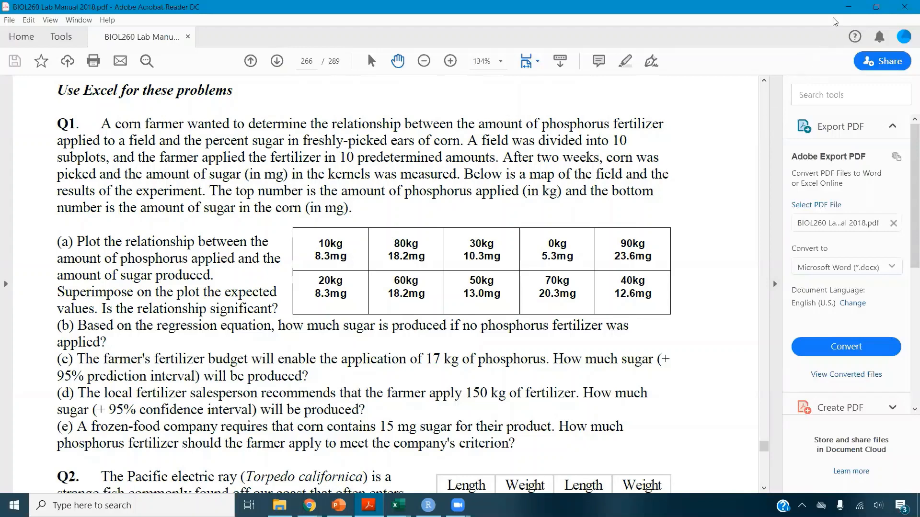
- Switch to the Ch 19_Regression and Correlation template workbook in Excel and copy the Phosphorus and Sugar data, A1:B11, from sheet Q1
click(847, 9)
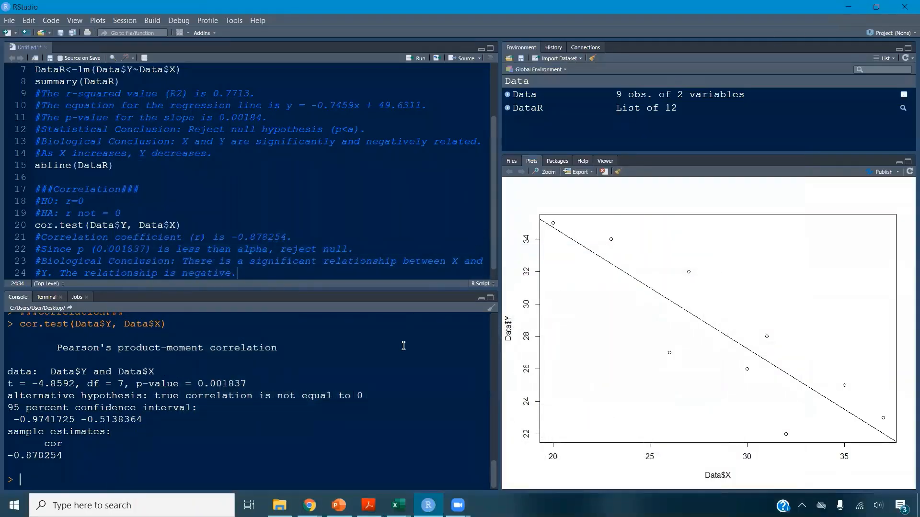
mouse_move(398, 505)
click(351, 474)
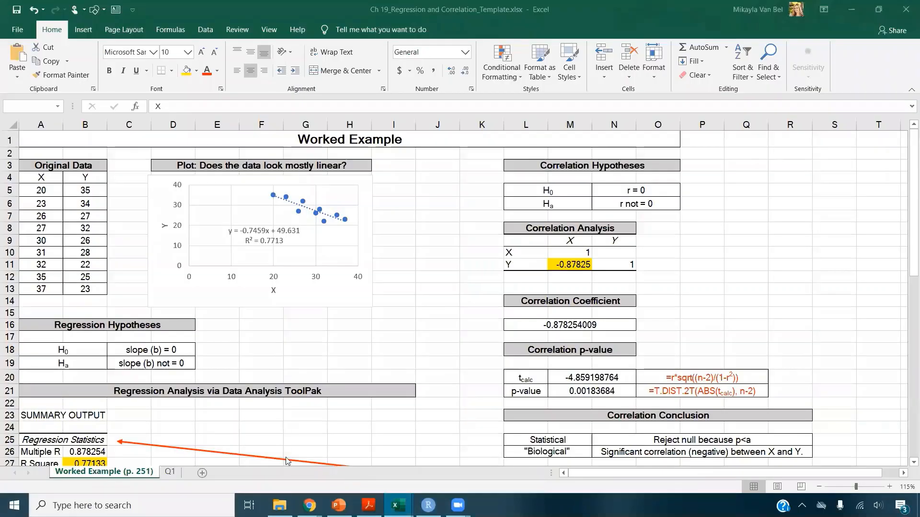
click(170, 473)
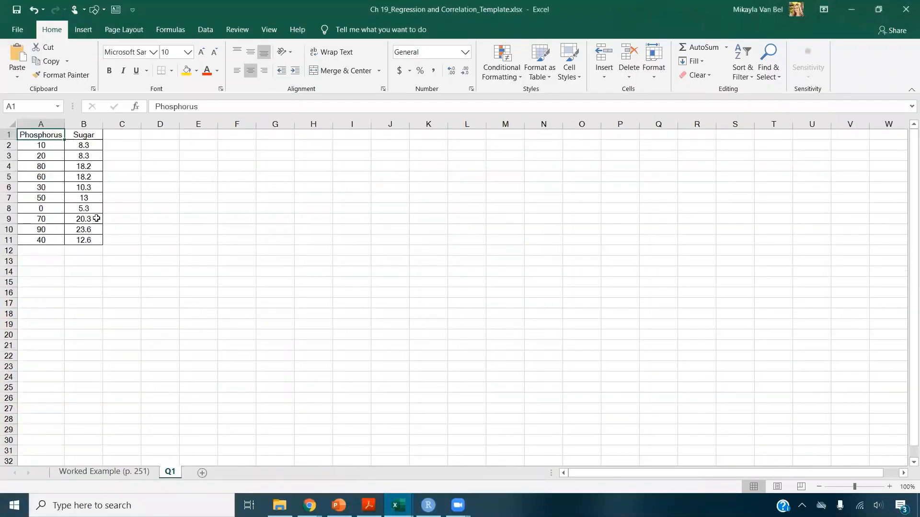
scroll(96, 218, up, 3)
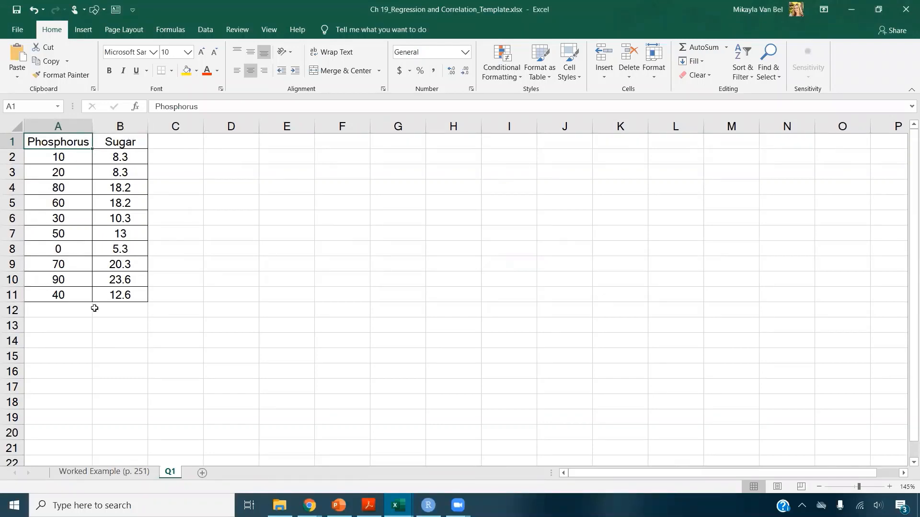
key(ctrl+c)
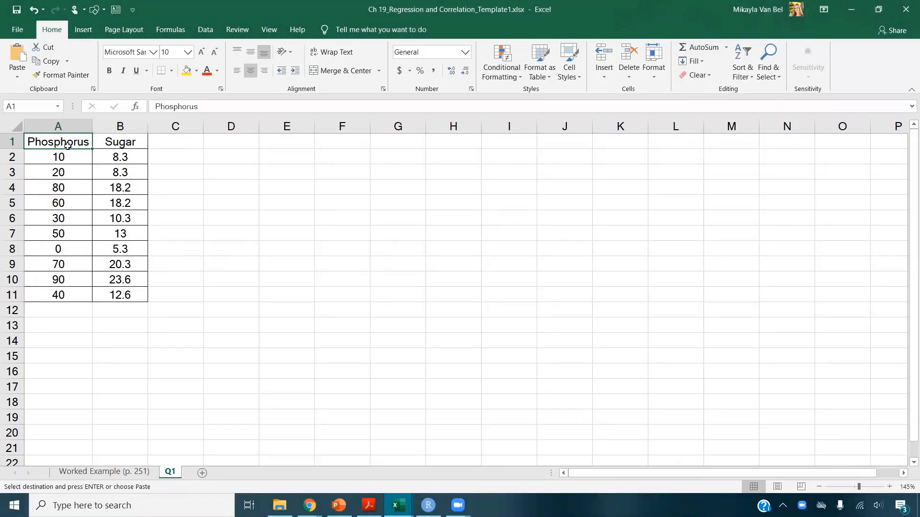
shift+click(119, 295)
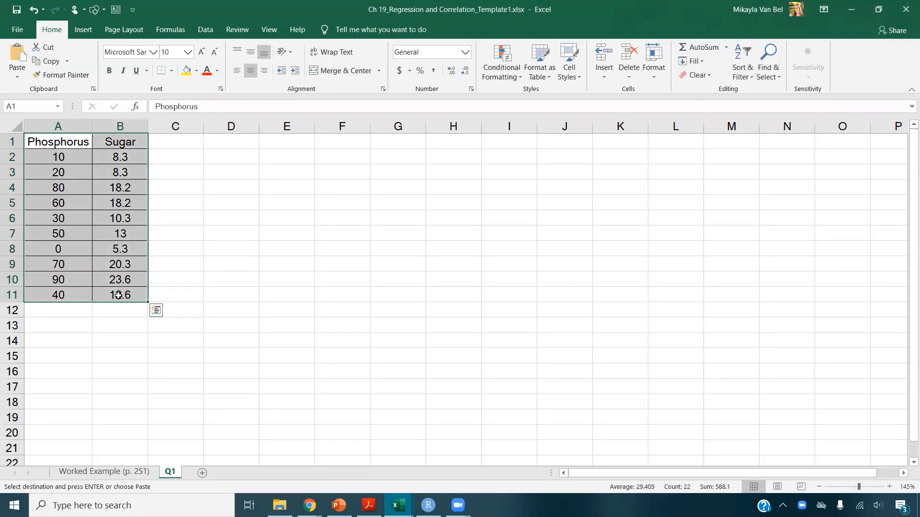
key(ctrl+c)
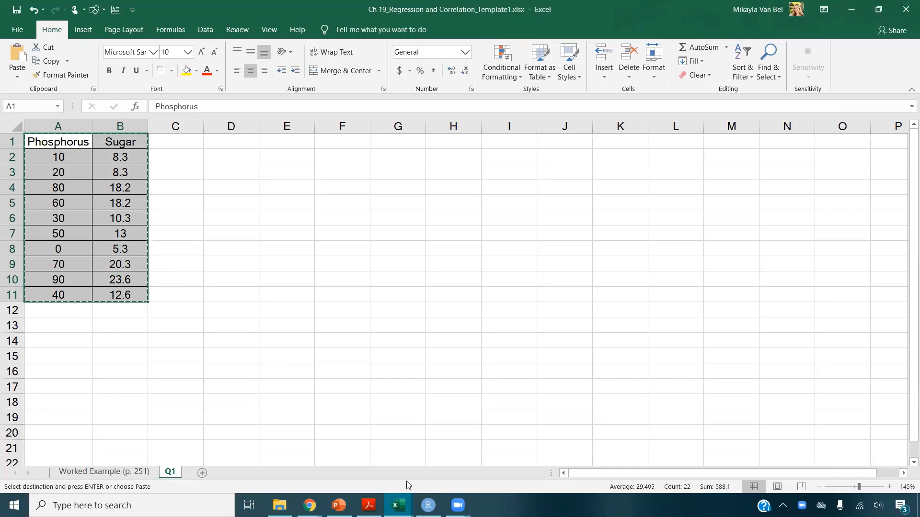
- Paste the copied Phosphorus and Sugar data into Ch19.csv starting at cell C1, beside the X and Y columns
mouse_move(399, 504)
click(440, 467)
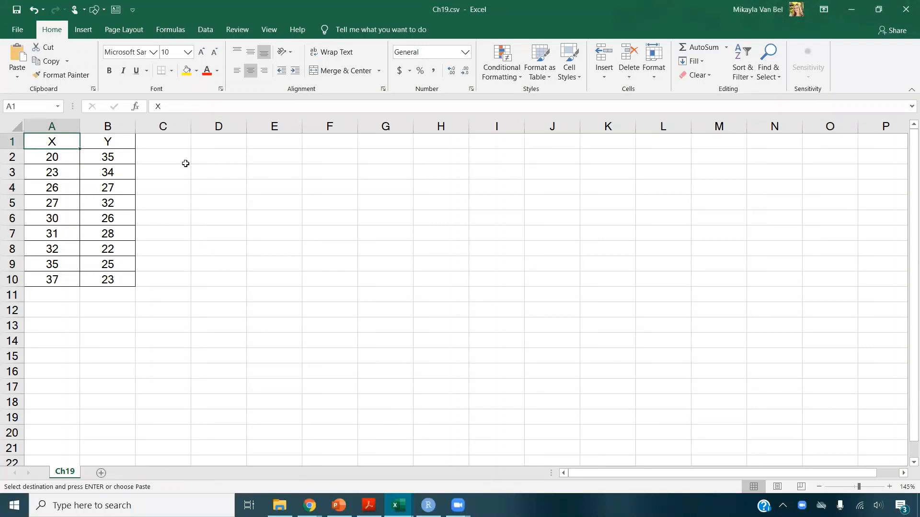
click(185, 145)
key(ctrl+v)
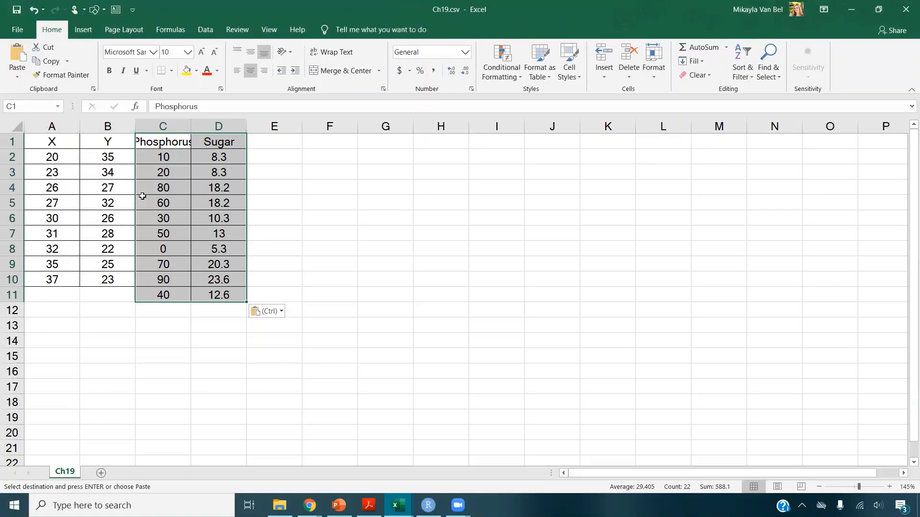
- Compare row 11 of both data sets in Ch19.csv and undo the Phosphorus and Sugar paste
drag(170, 293, 214, 294)
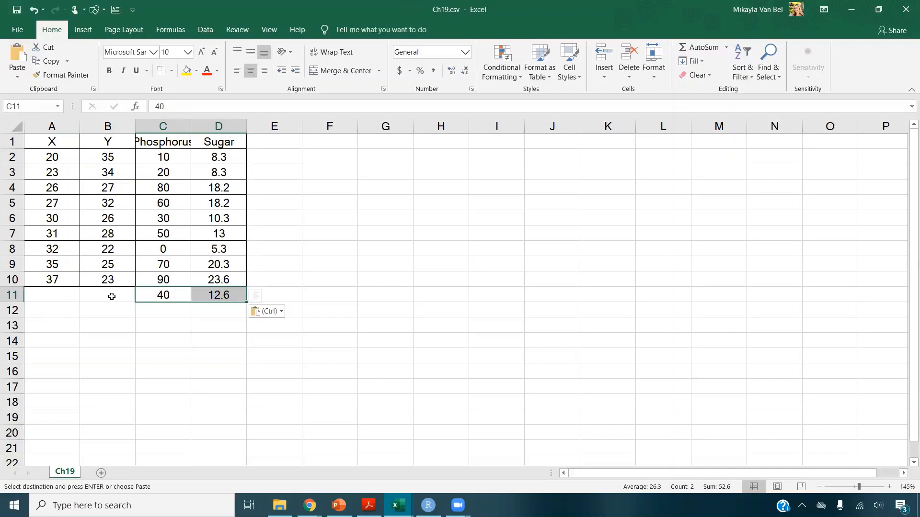
drag(56, 297, 105, 294)
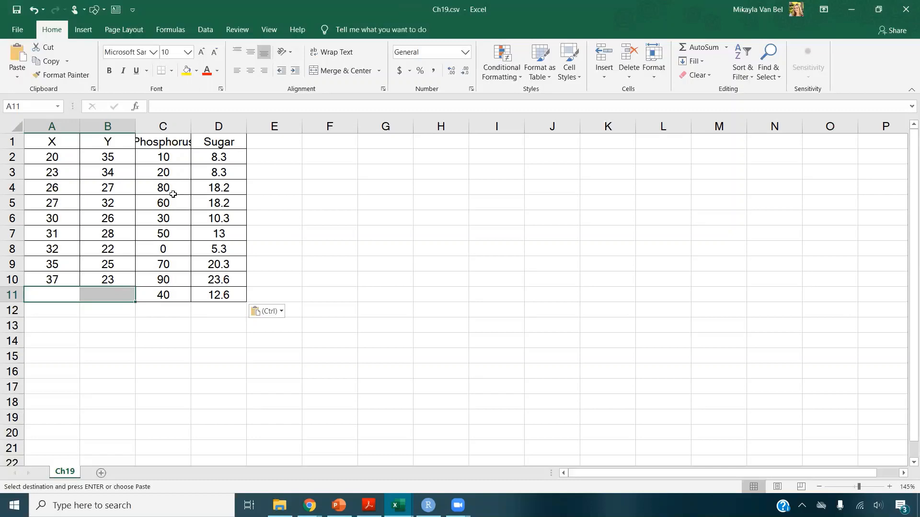
key(ctrl+z)
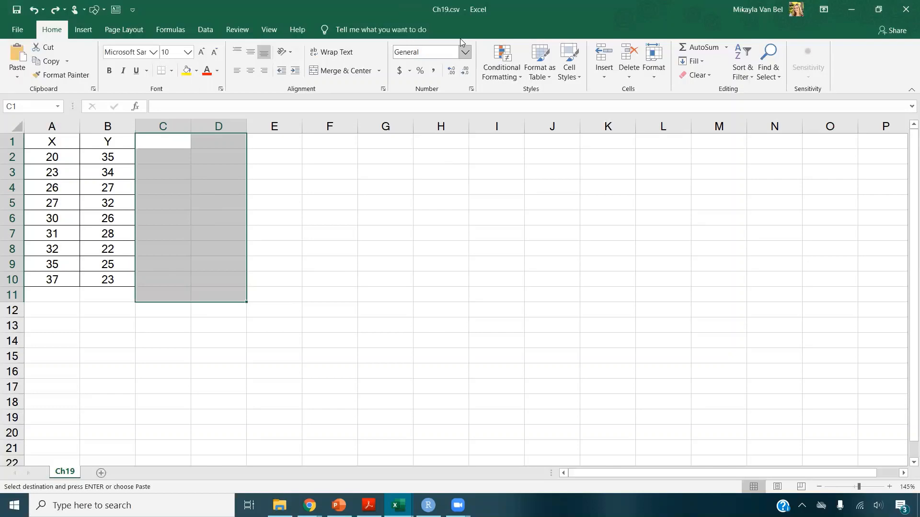
click(39, 168)
- Create a blank workbook from the template workbook's window and paste the Phosphorus and Sugar data at cell A1
mouse_move(399, 506)
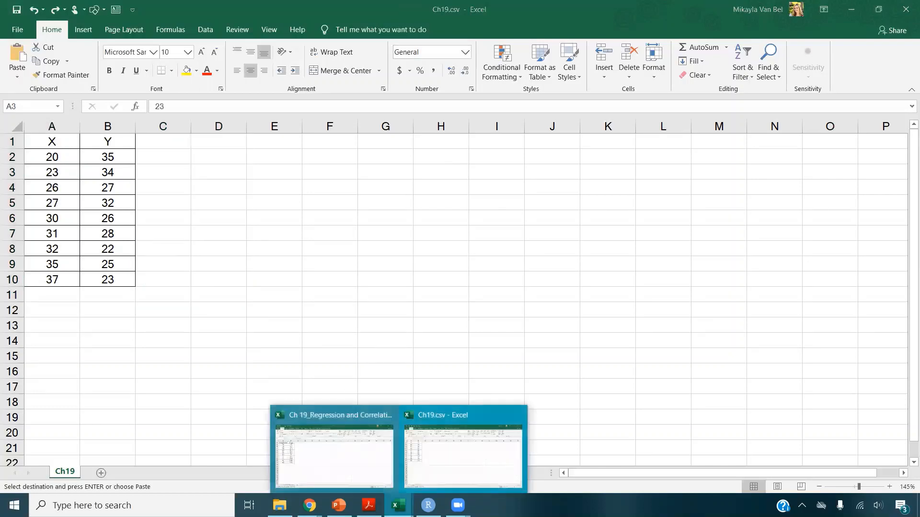
click(371, 461)
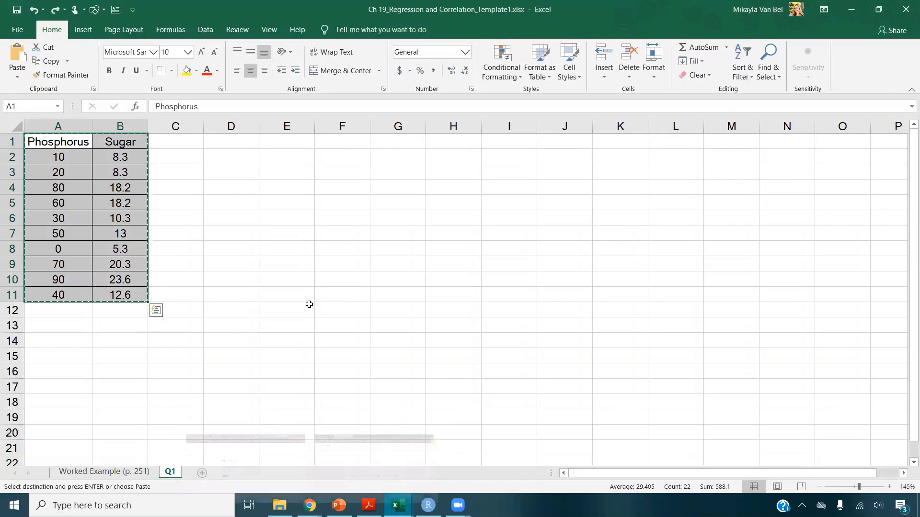
click(19, 30)
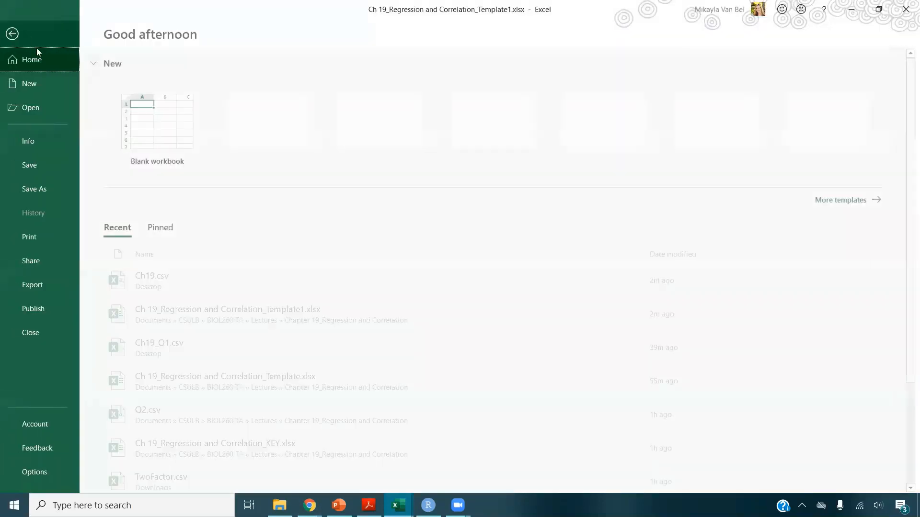
click(158, 137)
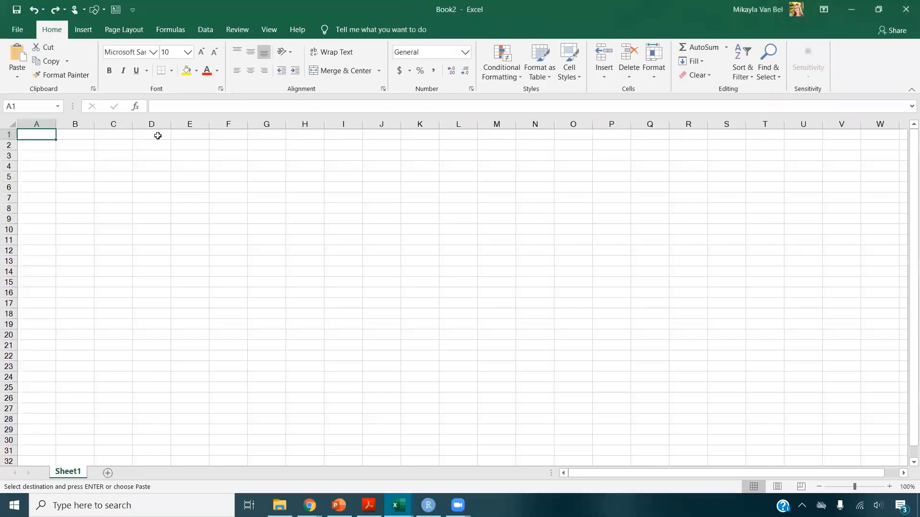
key(ctrl+v)
- Save the new workbook to the Desktop as Ch19_Q1 in CSV (Comma delimited) format
key(ctrl+s)
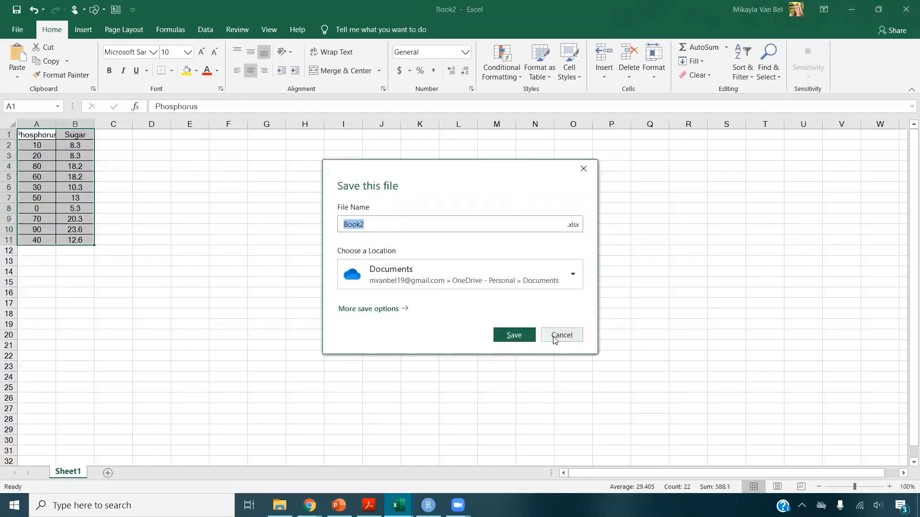
click(545, 283)
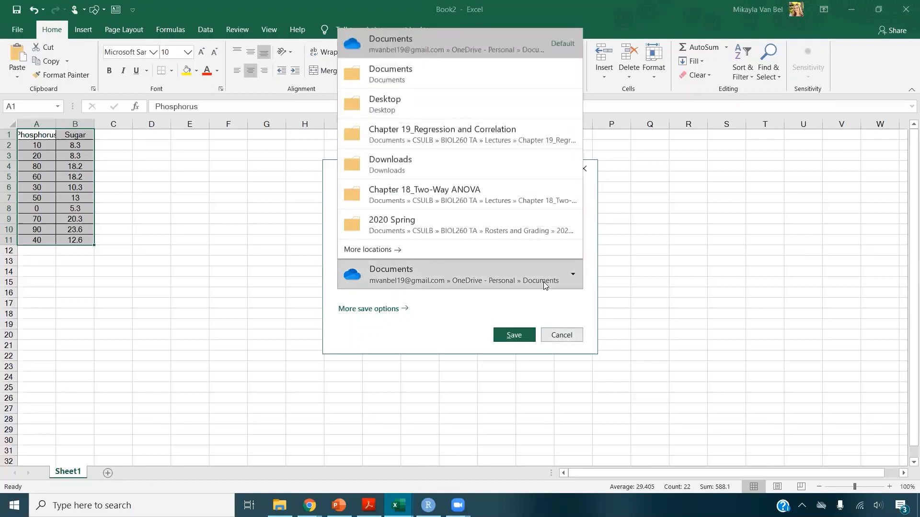
click(418, 113)
double_click(373, 224)
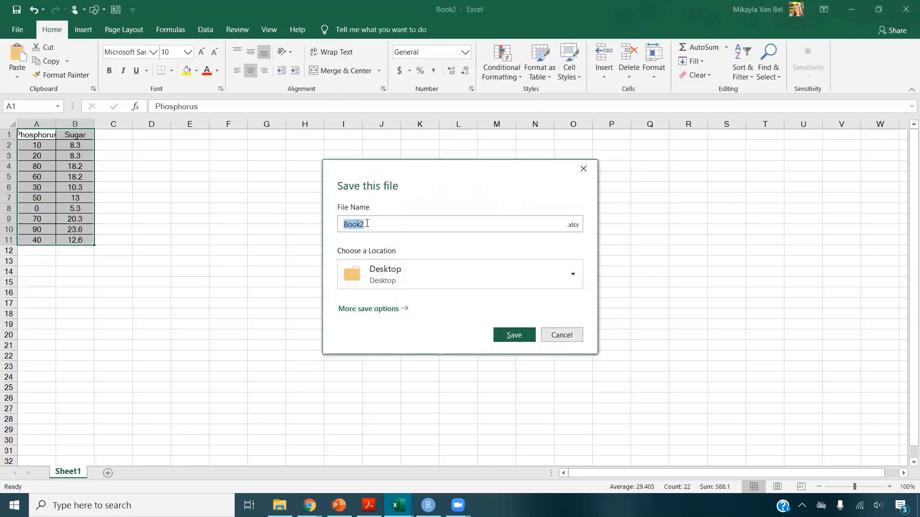
text(Ch19_Q1)
click(572, 225)
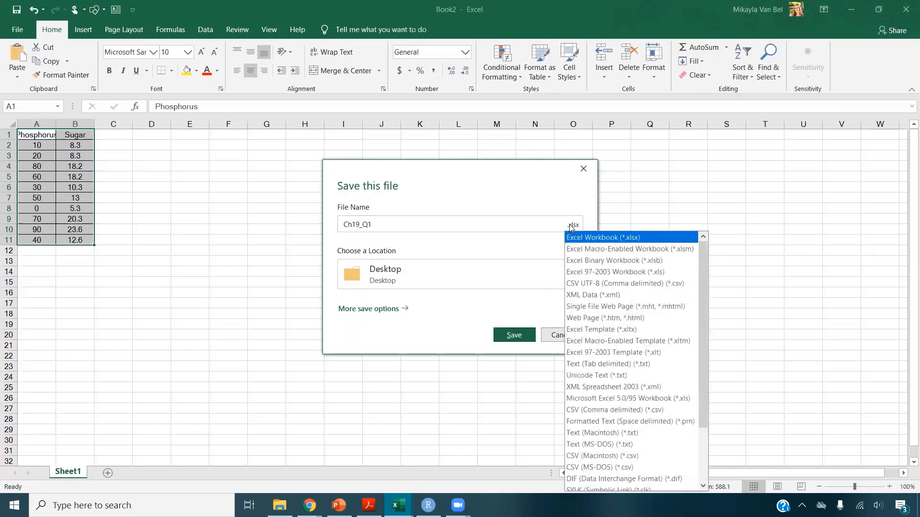
click(615, 410)
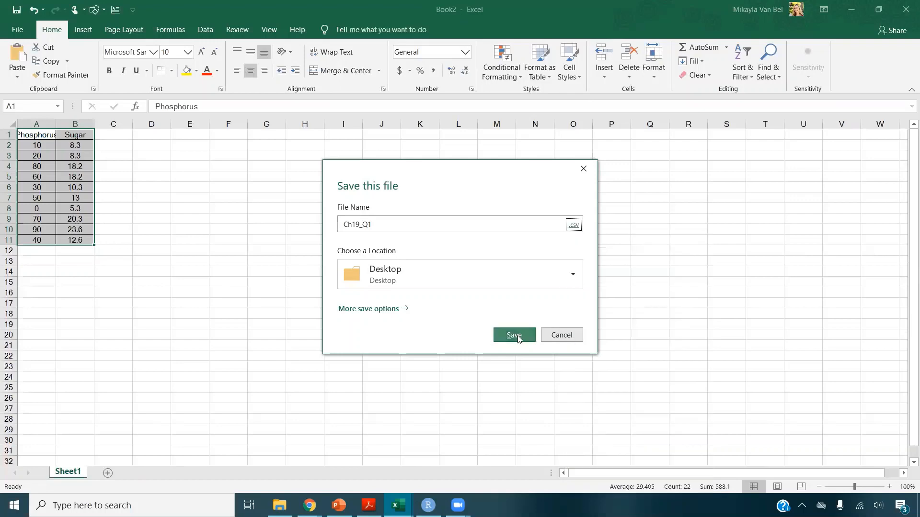
click(514, 335)
click(423, 291)
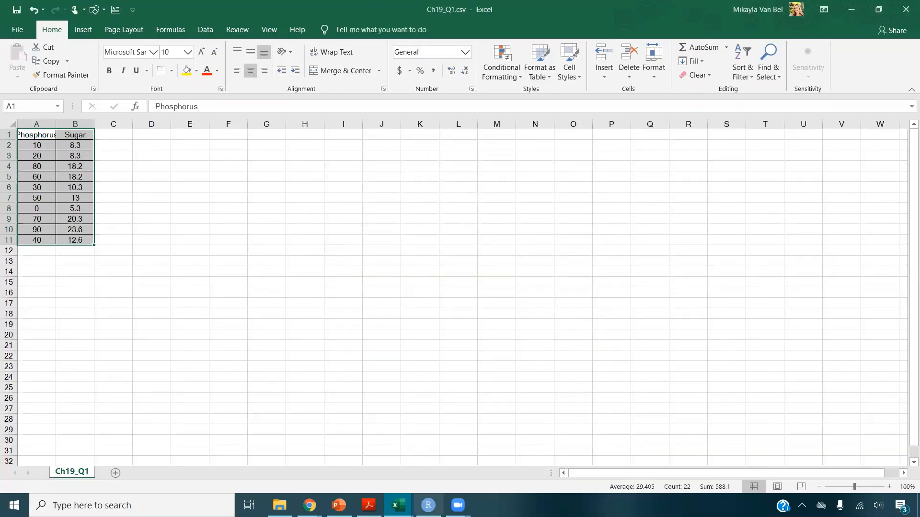
- Switch to RStudio and add the heading comment "#####Question 1######" a few blank lines below the correlation notes
click(428, 505)
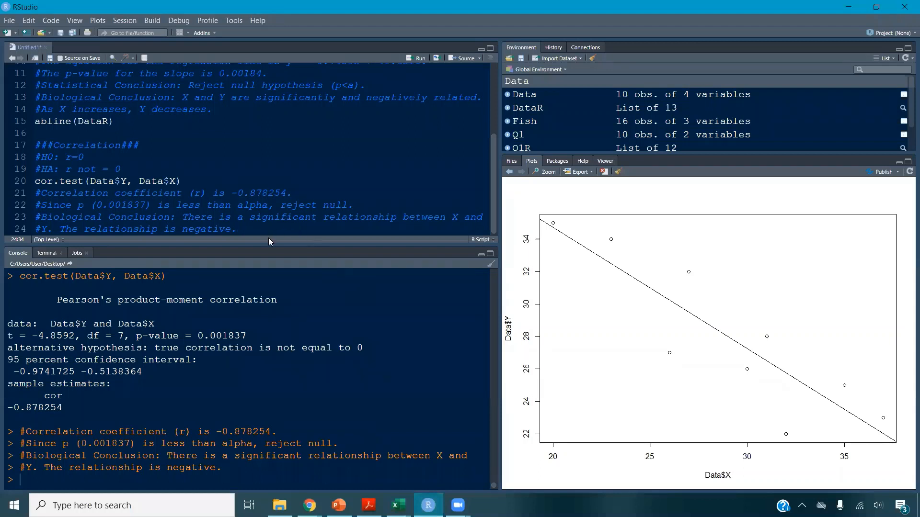
key(Return)
key(Return)
key(Return)
key(Return)
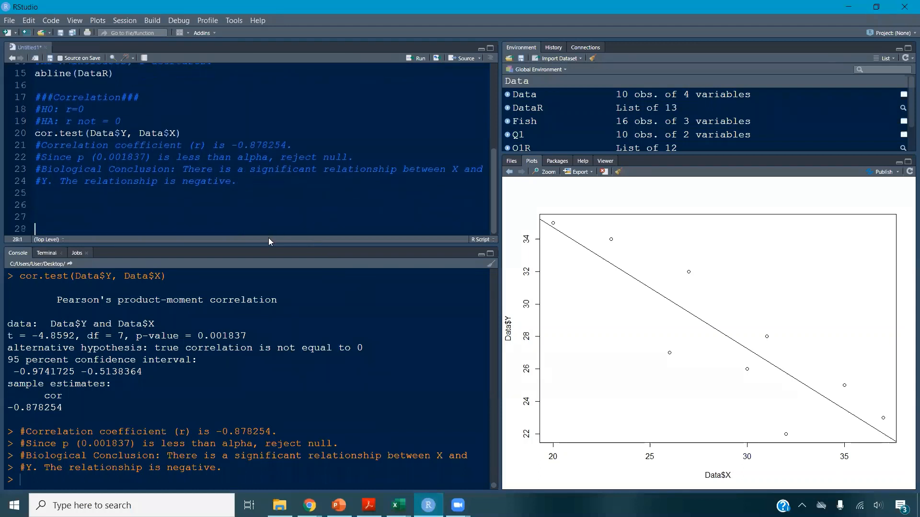
text(#####Question 1#####)
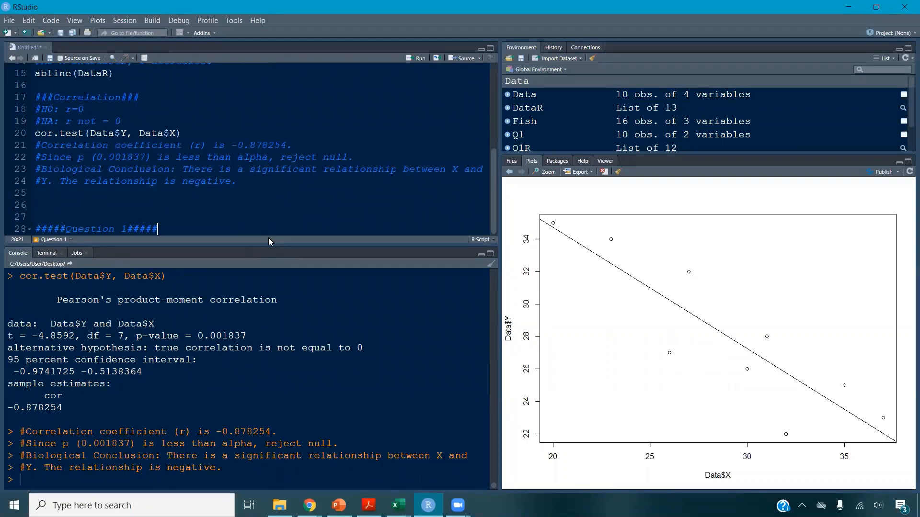
text(#)
key(Return)
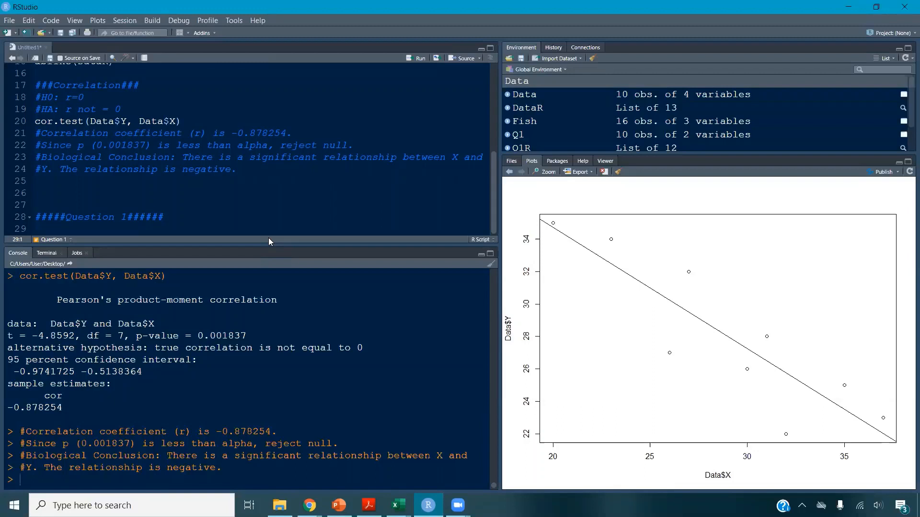
- Read Ch19_Q1.csv into Q1 with header=T and preview its first rows with head(Q1)
text(Q1<-read.csv(")
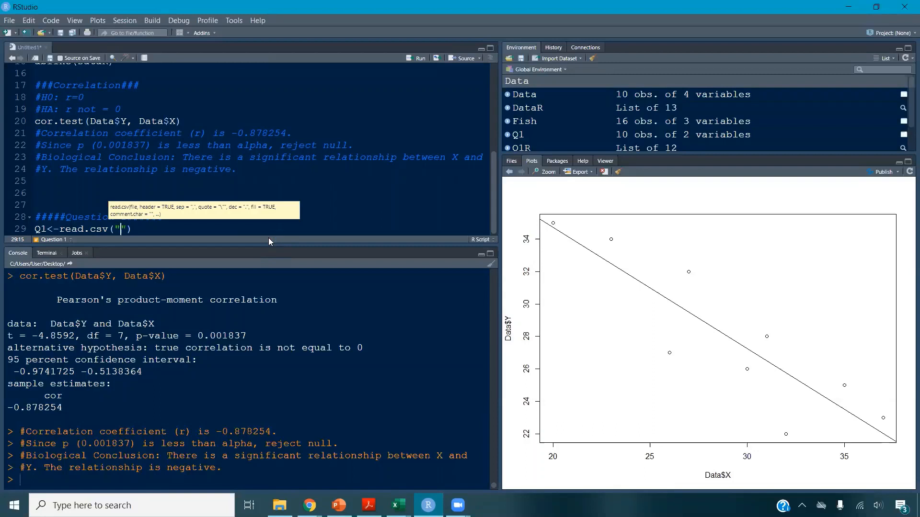
text(Ch19)
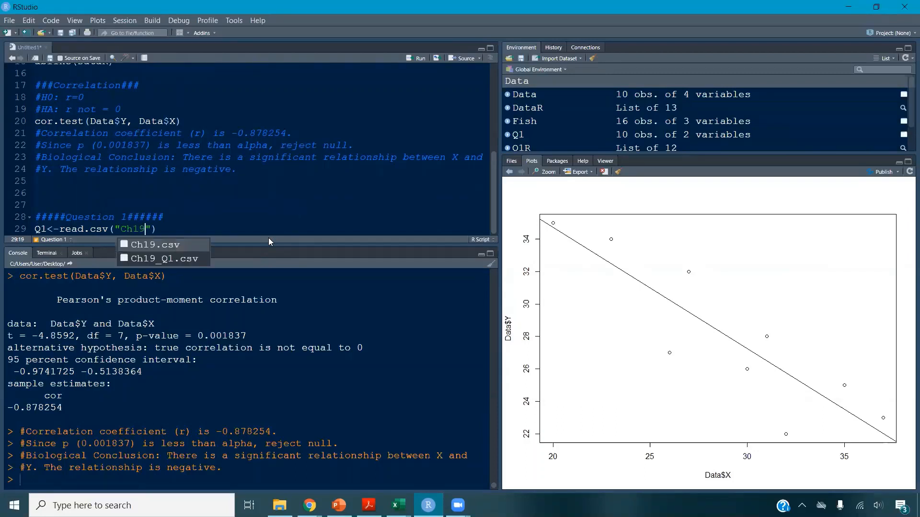
key(Return)
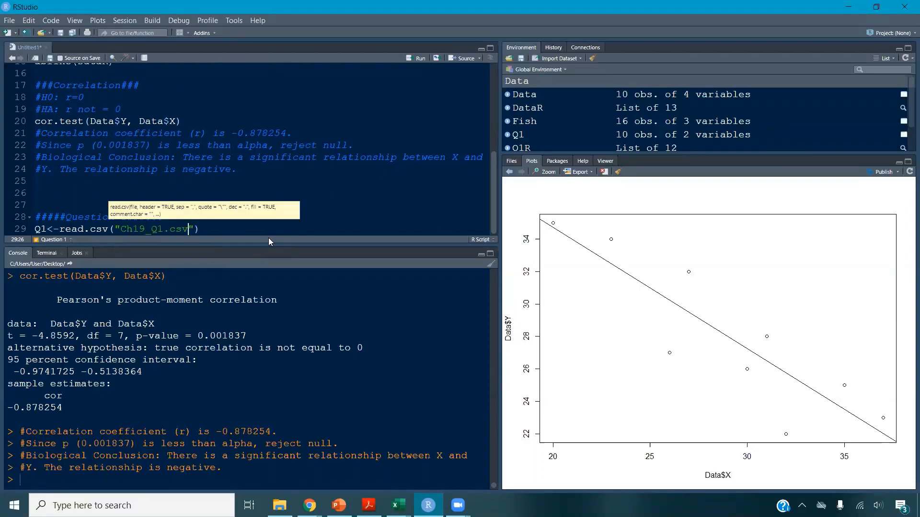
text(, header=T)
key(ctrl+Return)
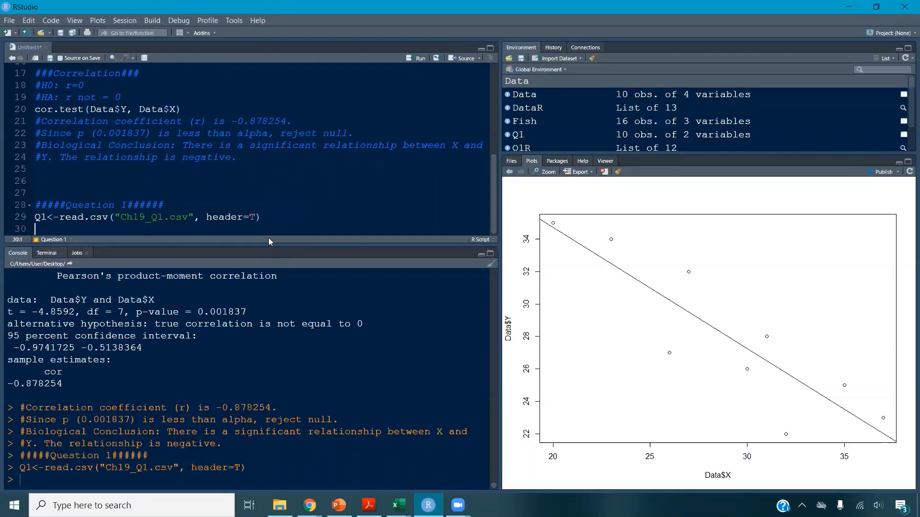
text(head(Q1)
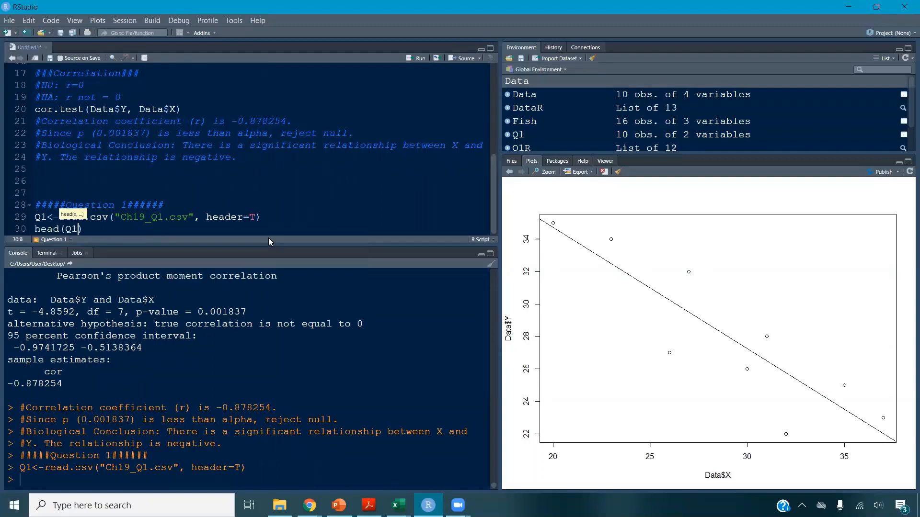
key(ctrl+Return)
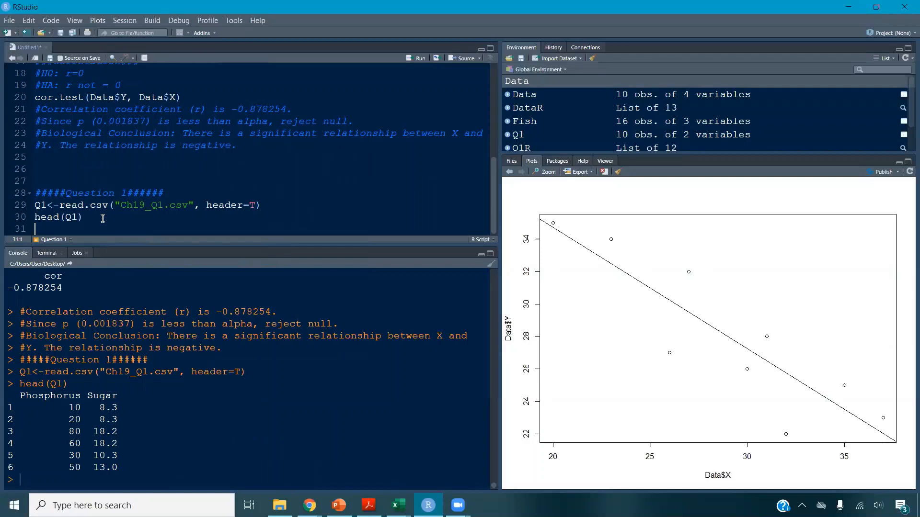
- Plot Sugar against Phosphorus by running plot(Q1$Sugar~Q1$Phosphorus) from the script
text(plot)
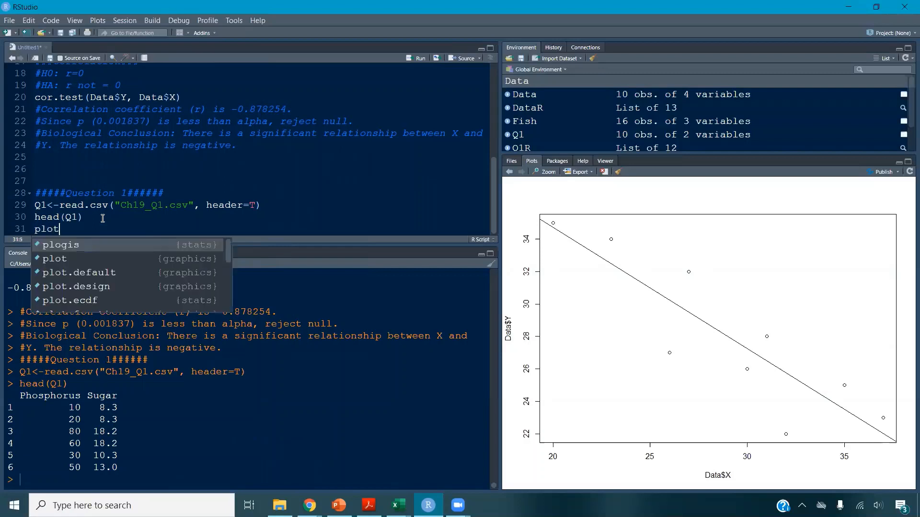
text((Q1$)
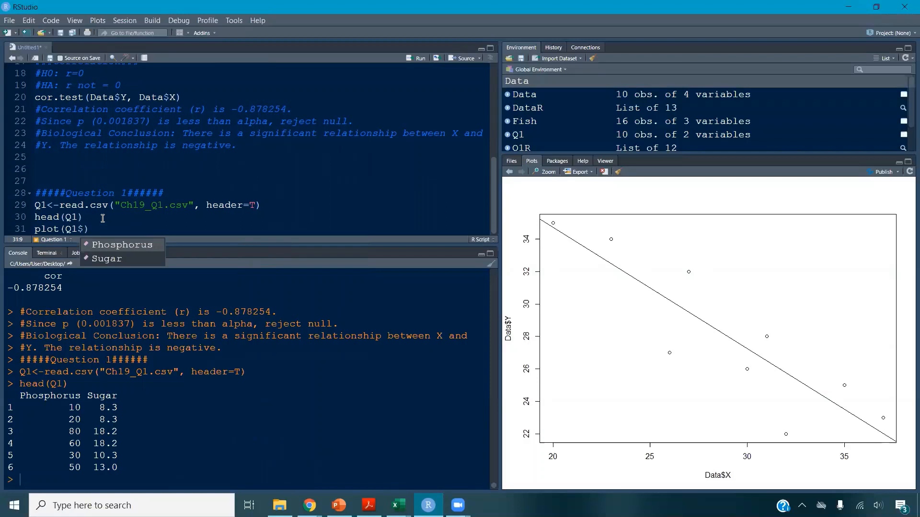
click(118, 262)
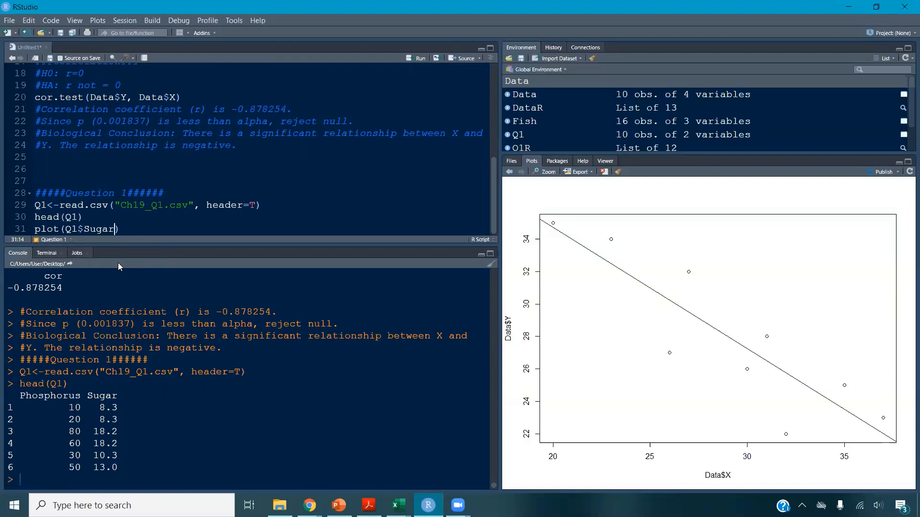
text(~Q)
text(1$Pho)
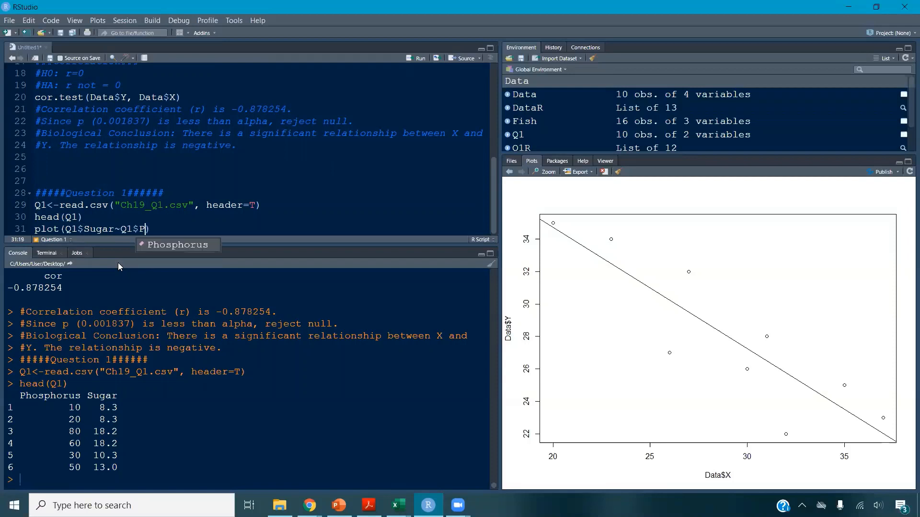
key(Tab)
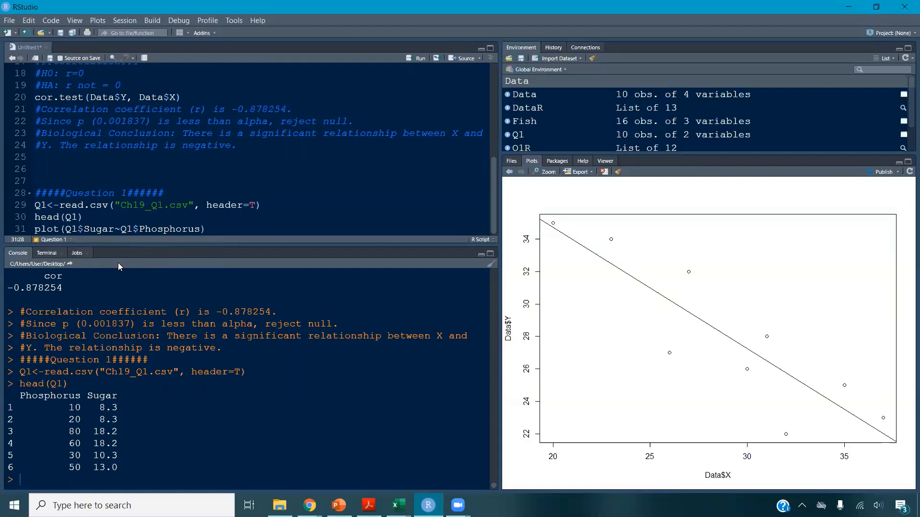
key(ctrl+Return)
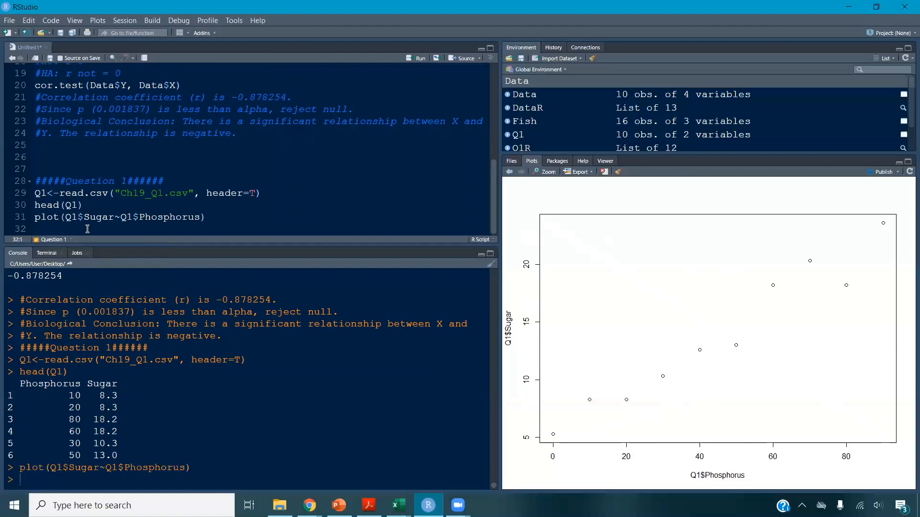
- Add the comment "#Since data is linear, we can do regression." below the Q1 plot command
text(#Since data is linear, we can do regressoin.)
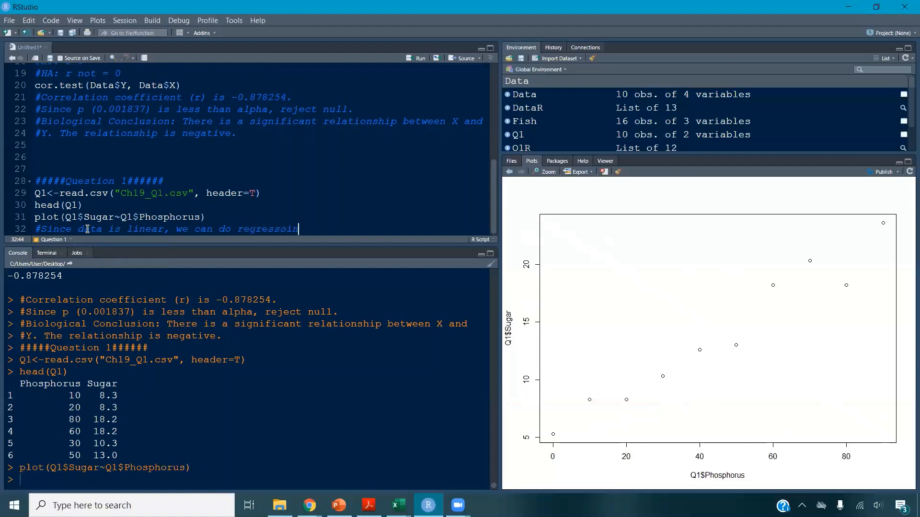
key(Return)
key(BackSpace)
key(BackSpace)
key(BackSpace)
key(BackSpace)
key(BackSpace)
text(ion.)
key(Return)
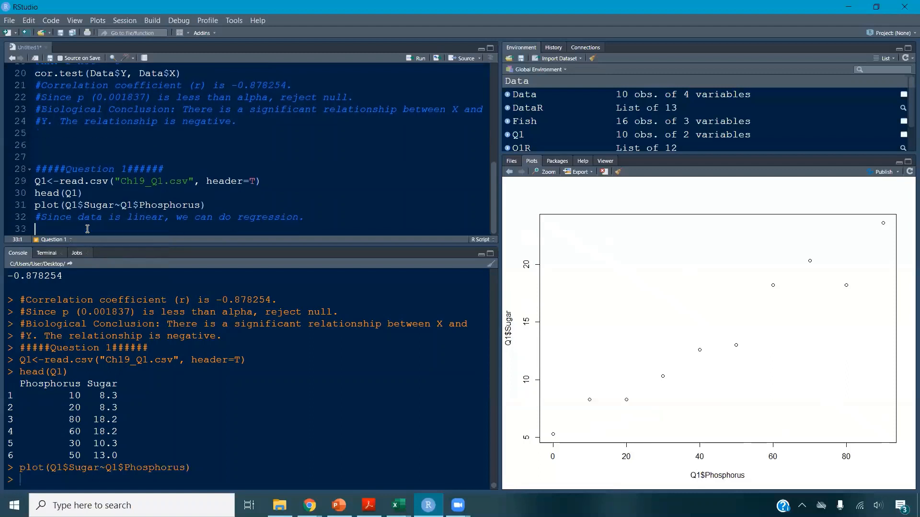
- Write the regression hypotheses as comments: "#H0: slope = 0" and "#HA: slope not = 0"
text(#B)
text(0:)
text( slope =)
text( 0)
key(Return)
text(#HA:)
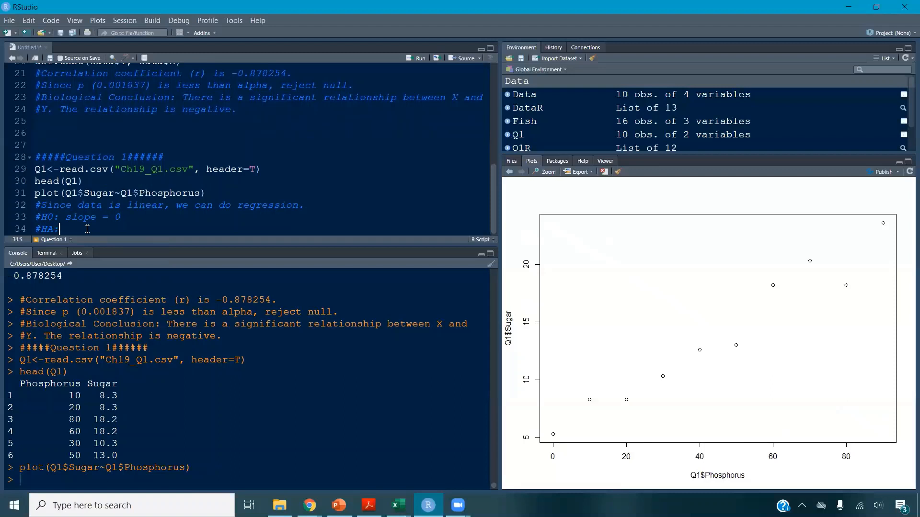
text( slope not = 0)
key(Return)
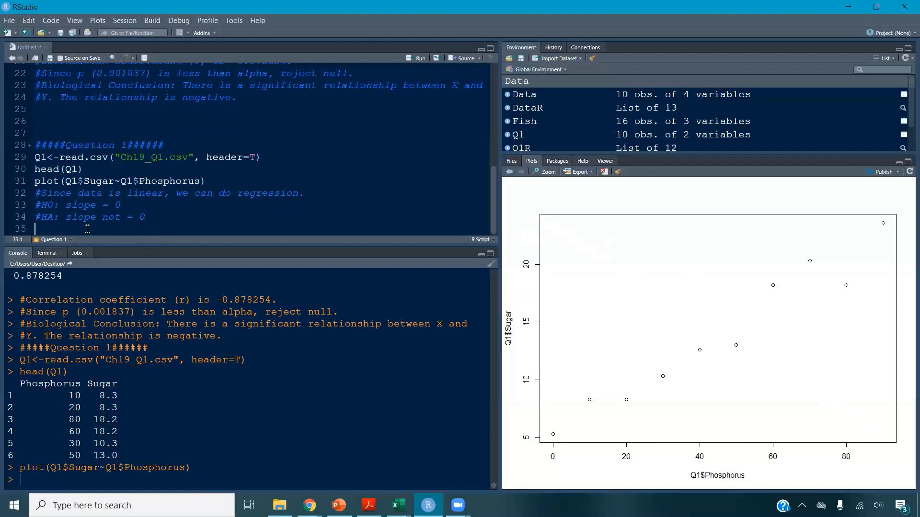
- Fit the linear regression of Sugar on Phosphorus by running Q1R<-lm(Q1$Sugar~Q1$Phosphorus)
text(Q1R<-lm()
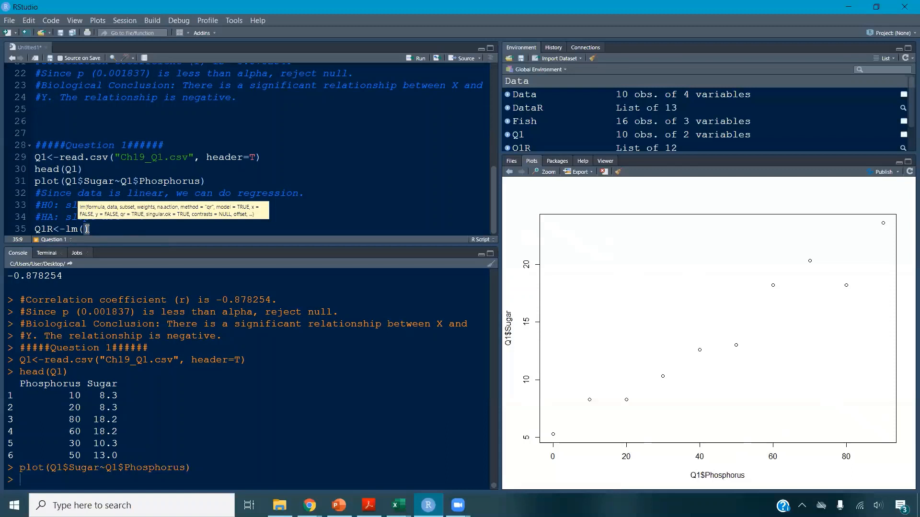
text(Q1$)
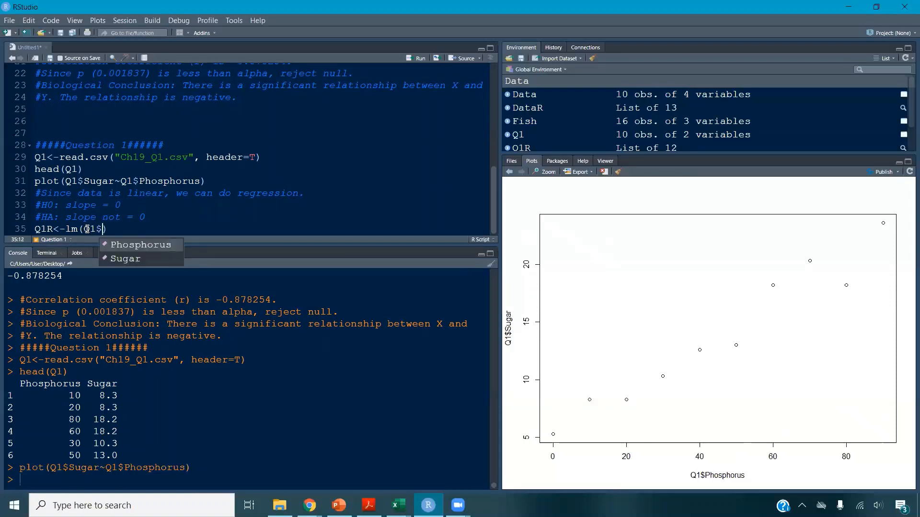
click(154, 262)
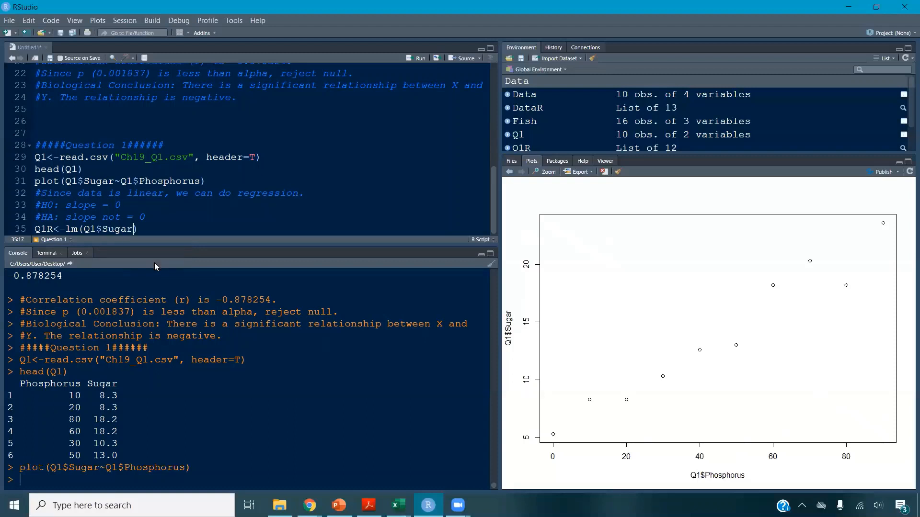
text(~Q1$)
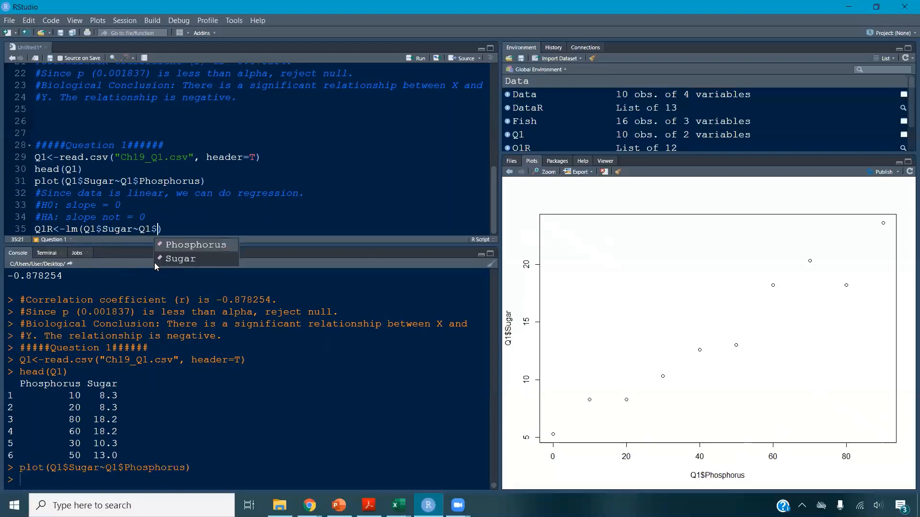
click(193, 245)
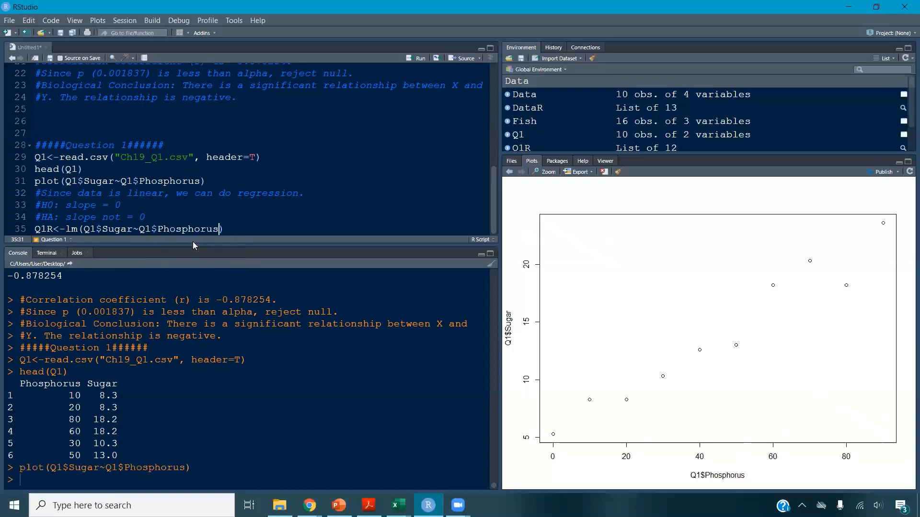
key(ctrl+Return)
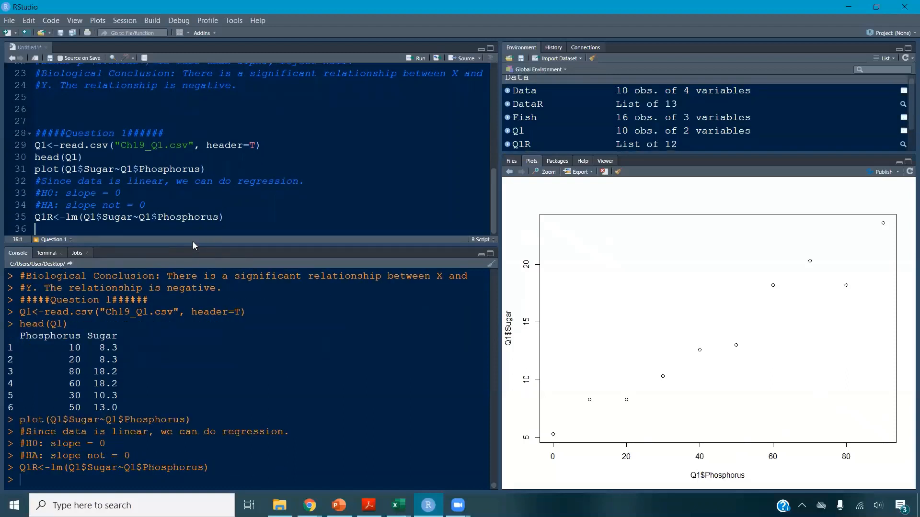
- Output the regression results by running summary(Q1R) in the script
text(summary()
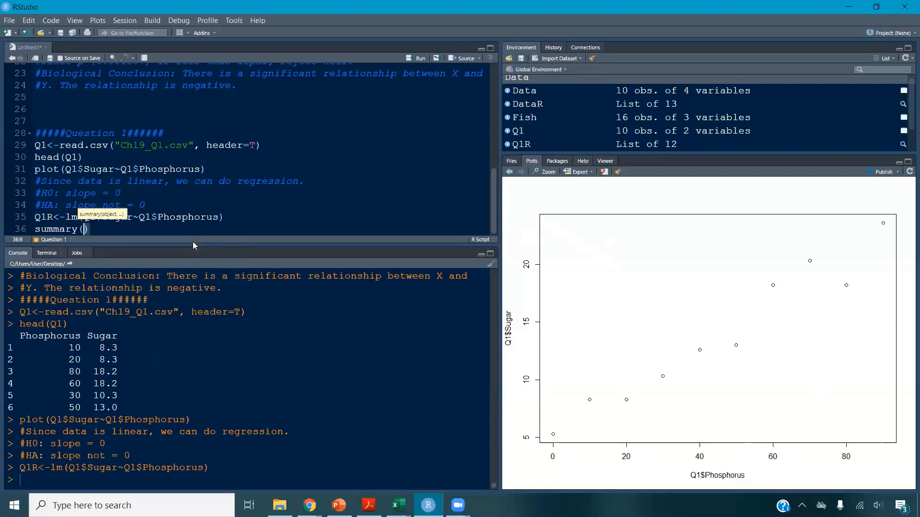
text(Q1R)
key(ctrl+Return)
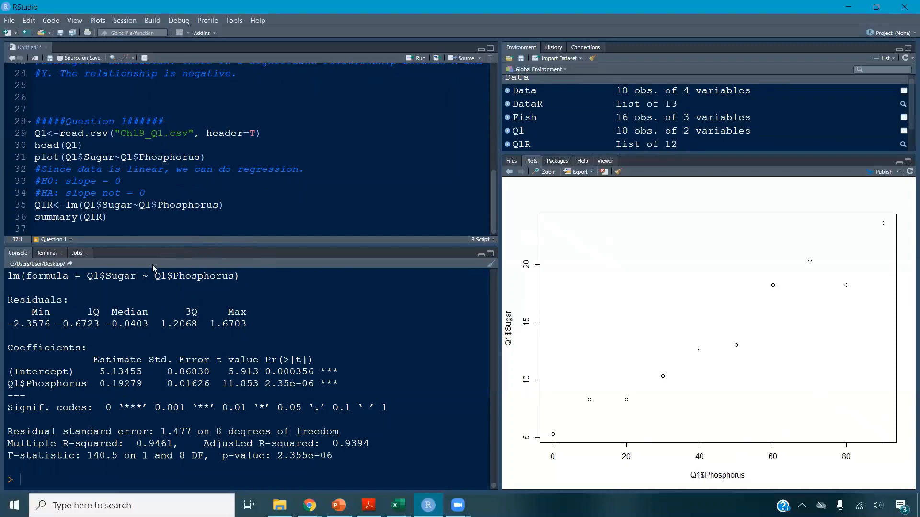
scroll(121, 161, up, 5)
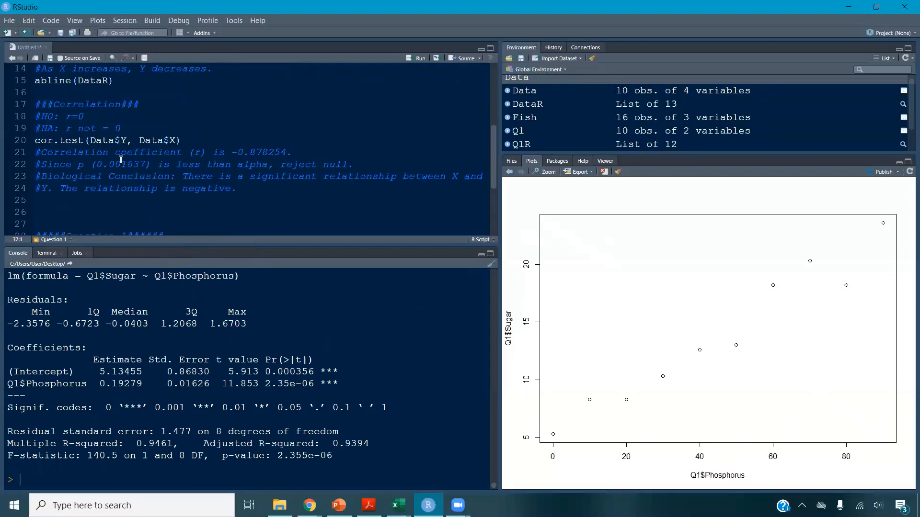
- Record the multiple R-squared below the summary command as the comment "#R-squared: 0.9461"
scroll(121, 161, down, 2)
scroll(124, 165, up, 3)
scroll(127, 168, down, 6)
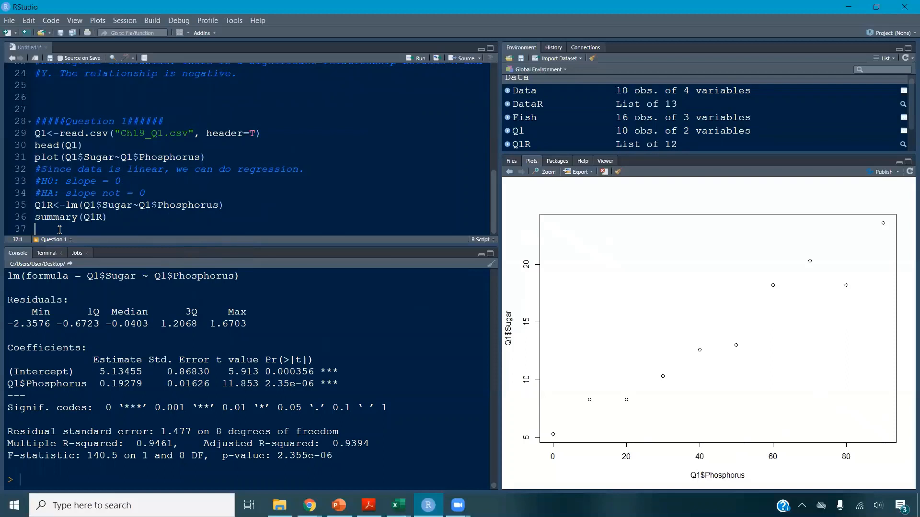
text(#R-squared:)
drag(137, 442, 172, 441)
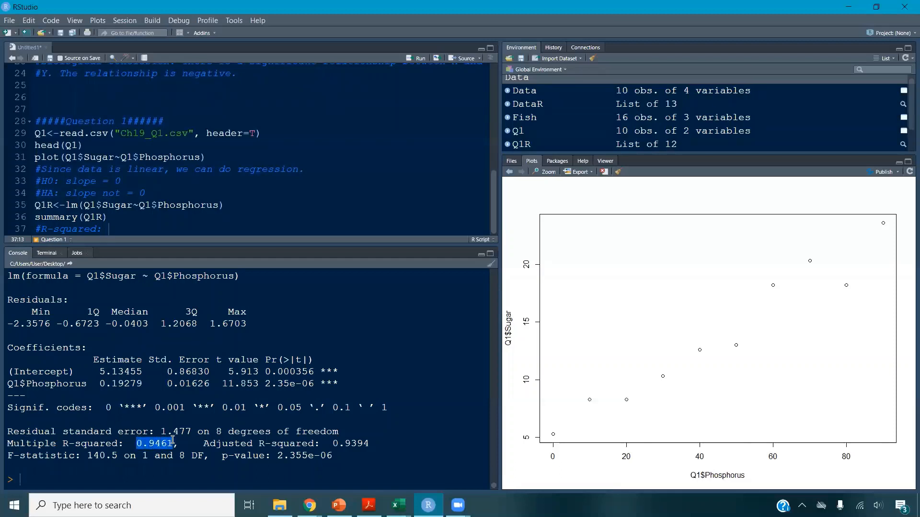
click(121, 228)
text(0.9461)
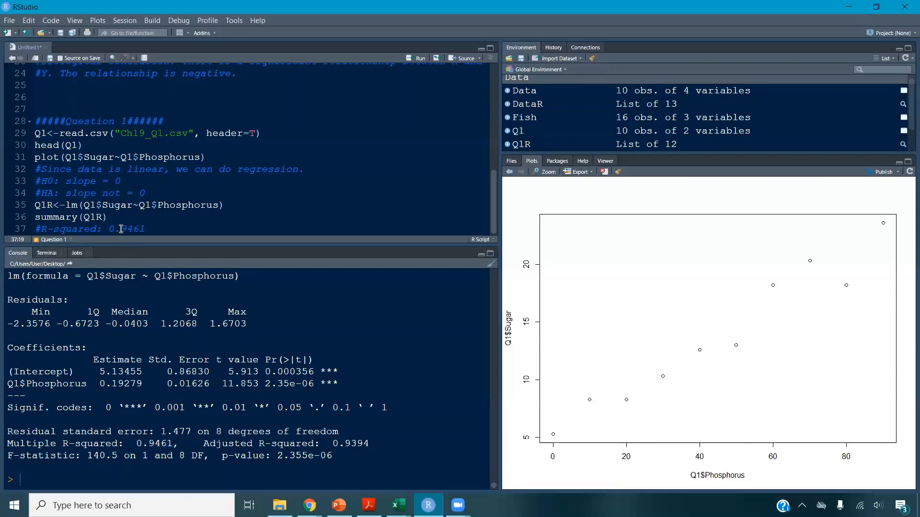
- Add the regression equation from the estimated coefficients as the comment "#Equation: y = 0.19279x + 5.13455"
key(Return)
text(#Equat)
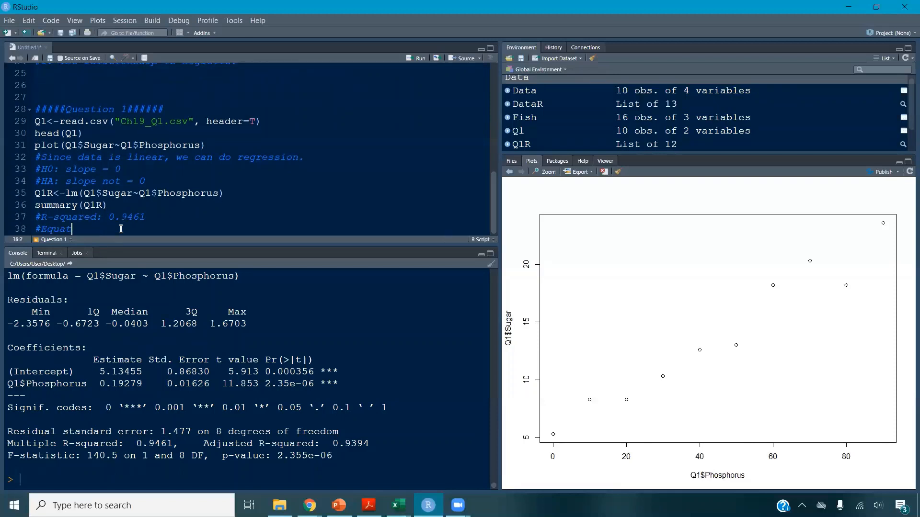
text(ion: y =)
drag(100, 383, 139, 381)
click(167, 233)
text(0.19279)
text(x +)
drag(100, 374, 142, 372)
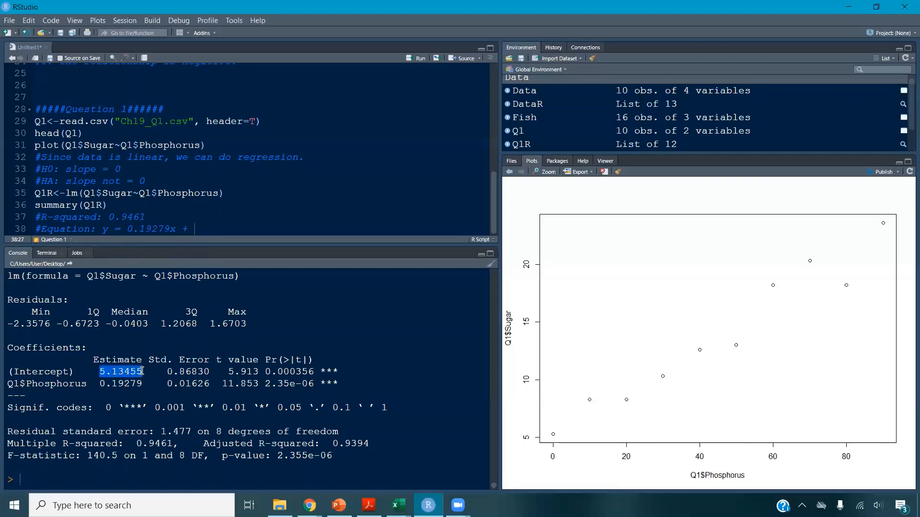
click(232, 228)
text(5.13455)
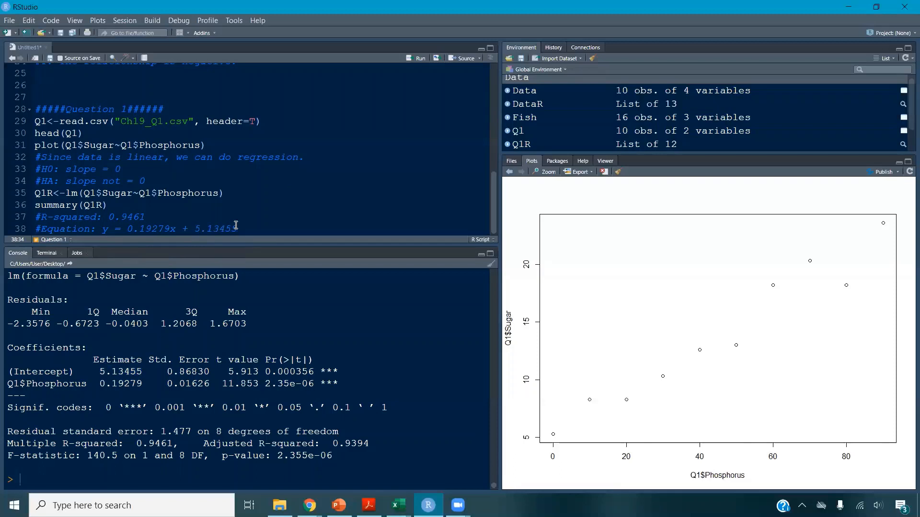
- Record the significance of the Phosphorus slope as the comment "#p-value for slope: 2.35e-06"
key(Return)
text(#)
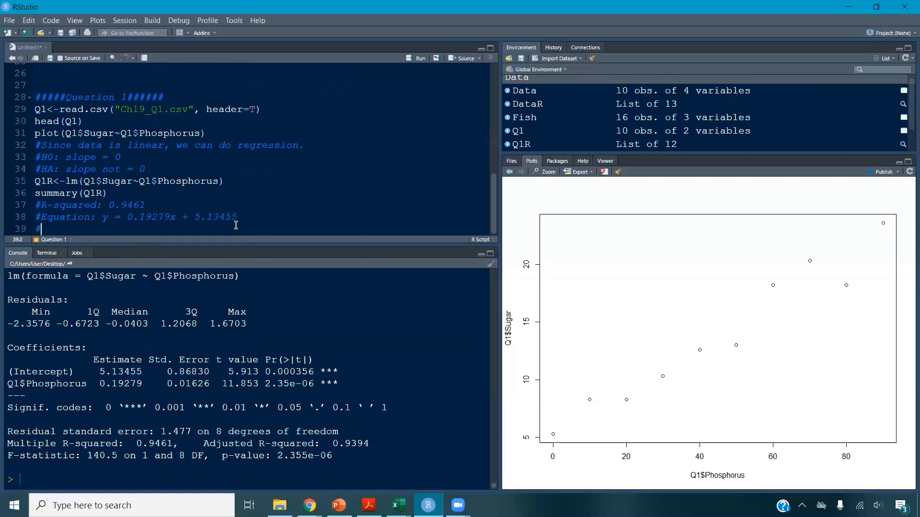
text(p-value for slope:)
drag(265, 384, 314, 384)
click(189, 235)
text(2.35e-06)
key(Return)
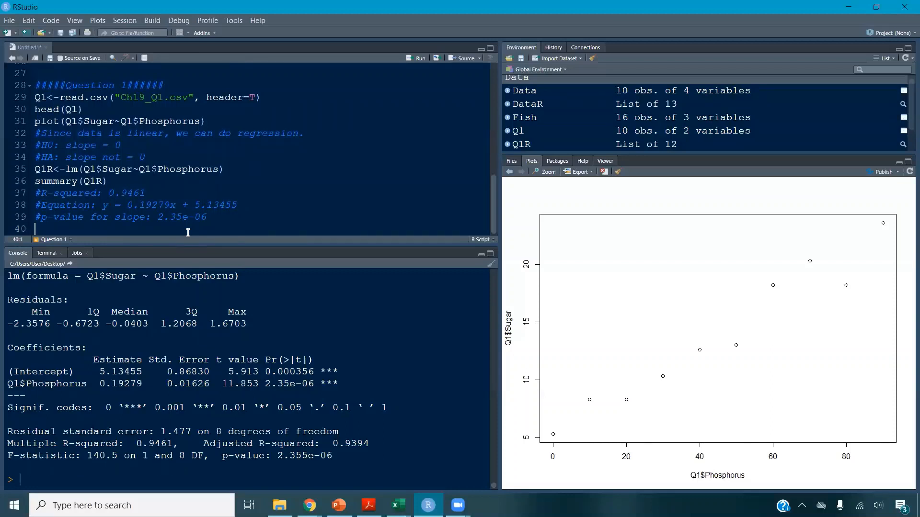
- Draw the regression line on the Q1 scatter plot by running abline(Q1R) in the script
text(abline()
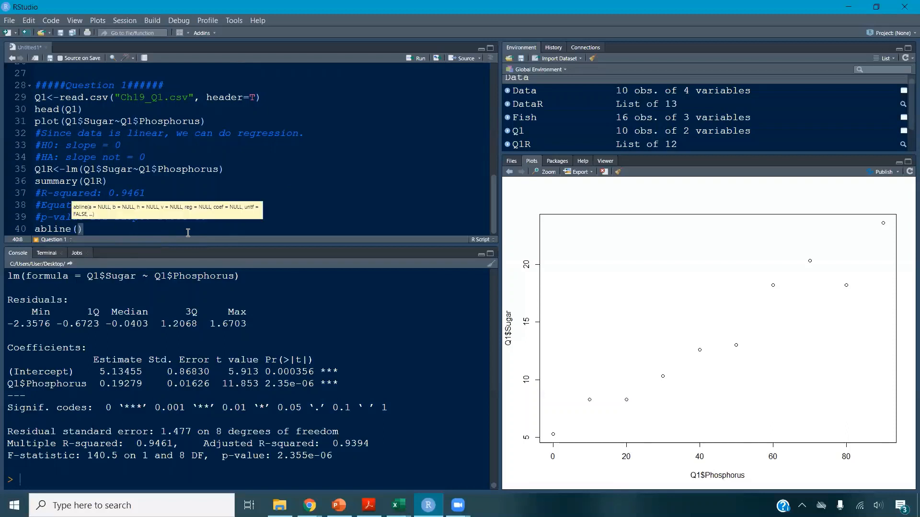
text(Q1R)
key(ctrl+Return)
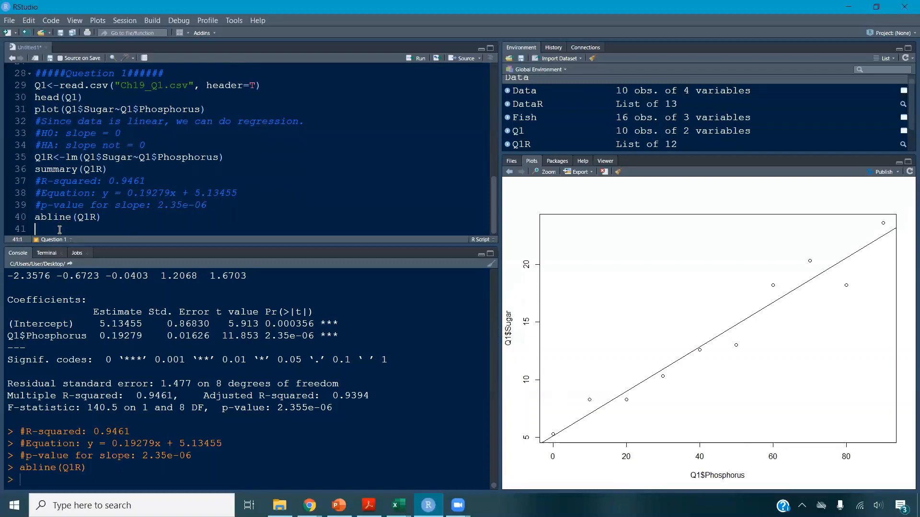
- Add the comment "#Statistical Conclusion: Reject null (p<a)." below the abline command
text(#Statistical Conclusions:)
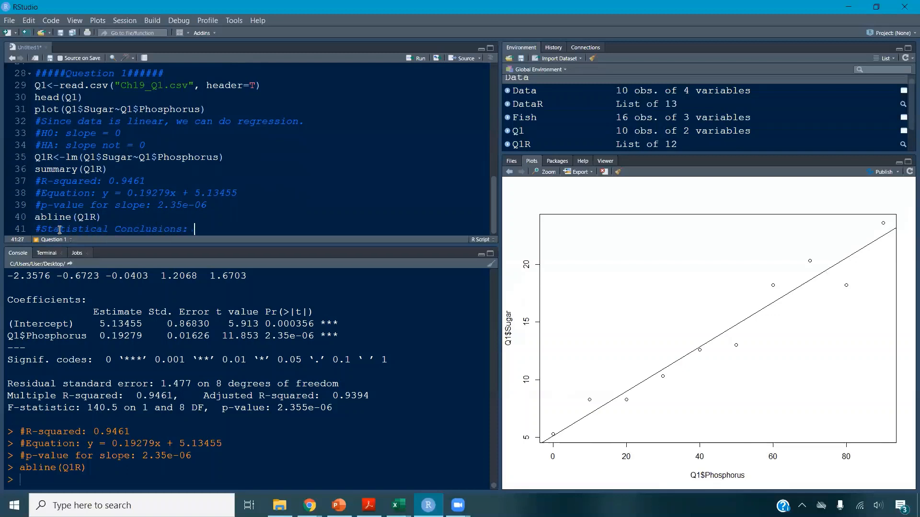
key(BackSpace)
key(BackSpace)
key(BackSpace)
text(: Reject null (p<a).)
key(Return)
- Add the comment "#Biological Conclusion: The amount of phosphorous fertilizer and the percent sugar in the corn are significantly related", checking the wording of Q1
text(#)
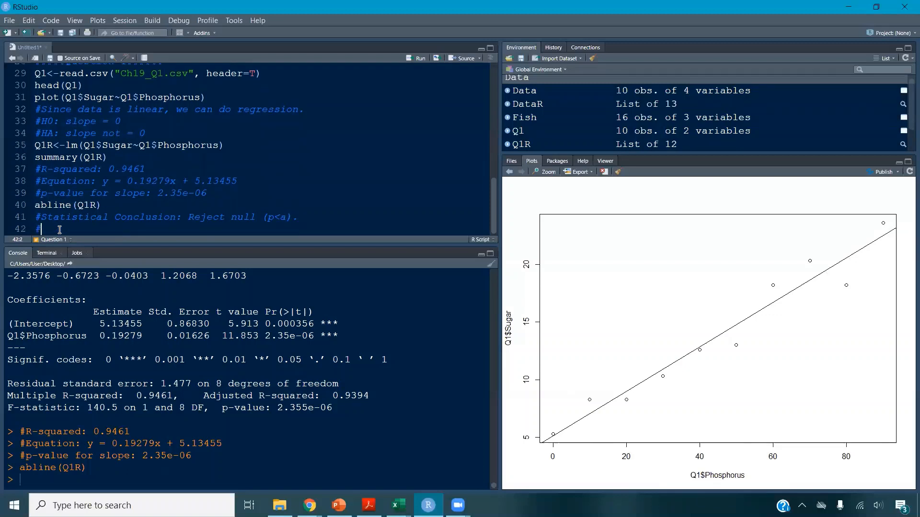
text(Biological Conclusion:)
click(369, 505)
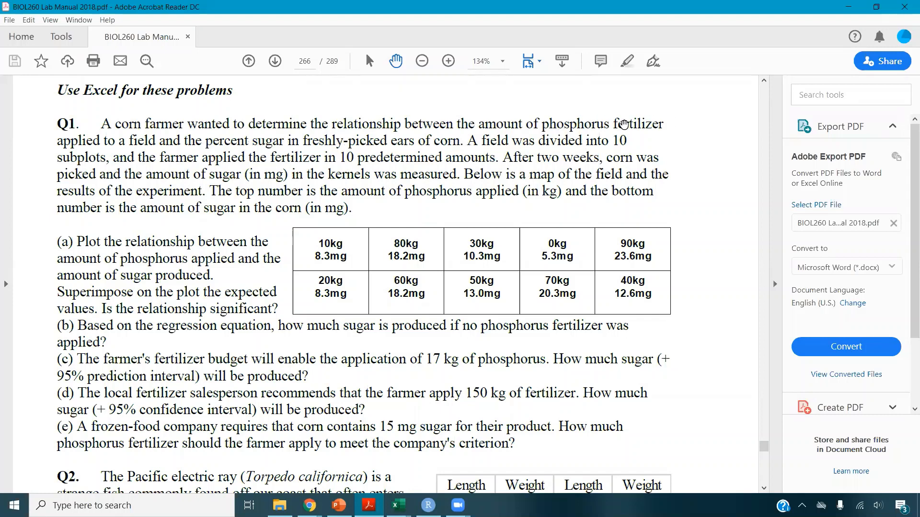
click(848, 7)
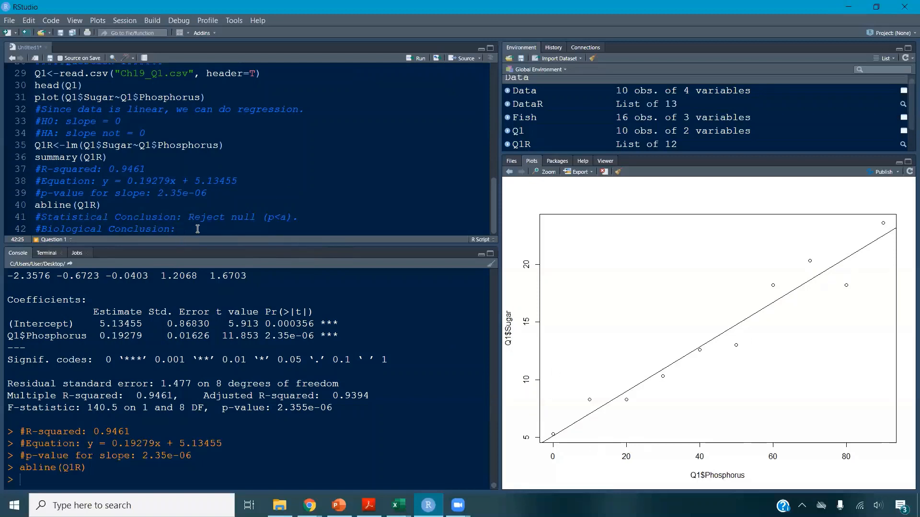
text(The amount of phosphorous fer)
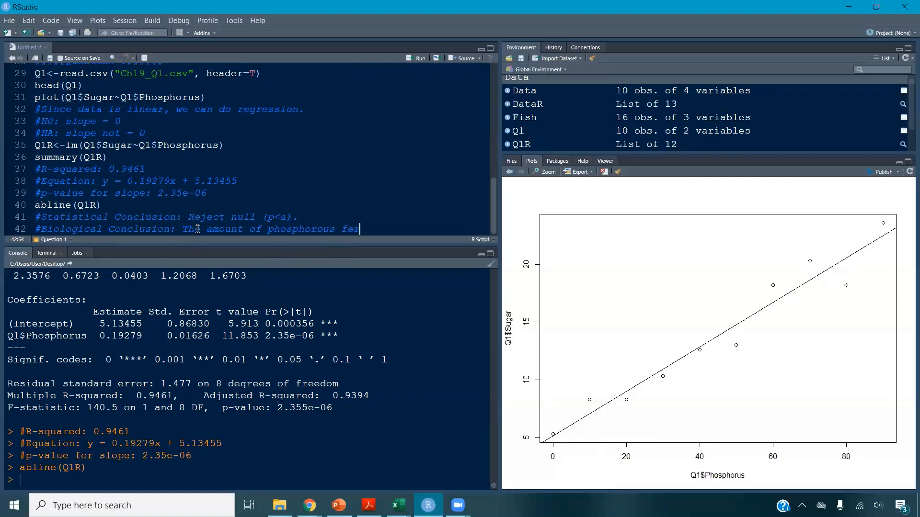
text(tiziler)
key(BackSpace)
key(BackSpace)
key(BackSpace)
key(BackSpace)
key(BackSpace)
text(lizer and the)
key(Return)
text(#percent sugar )
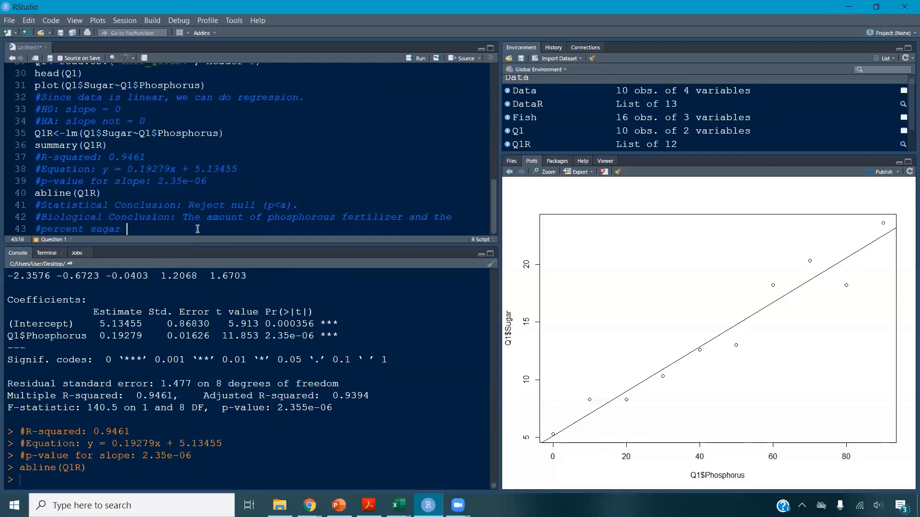
text(in the corn are significantly related)
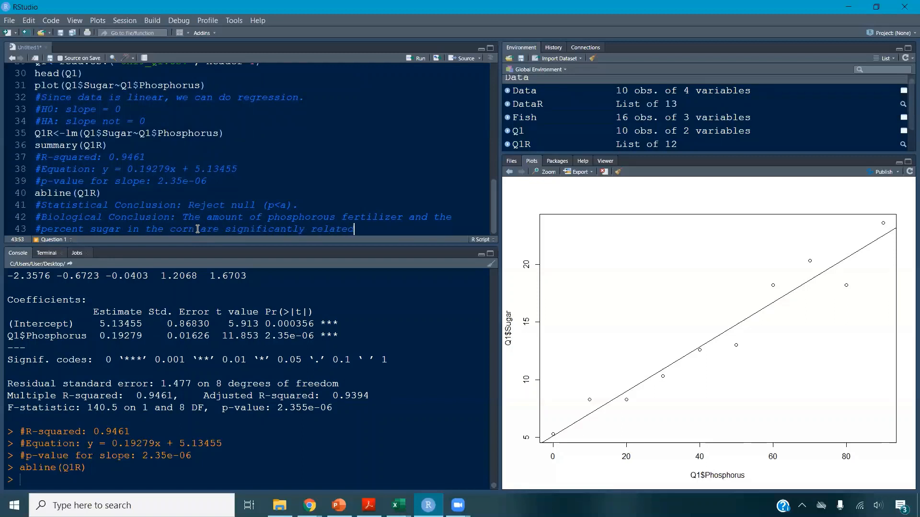
- Extend the biological conclusion comment with "As the amount of fertilizer increases, the percent sugar also increases."
text(. As the amou)
text(nt)
key(Return)
text(#of )
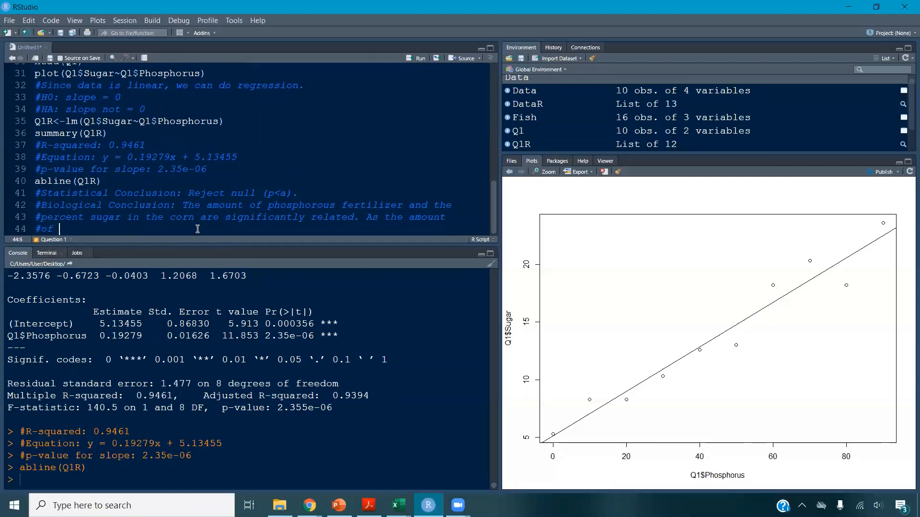
text(fertilizer increases.)
text(the percen)
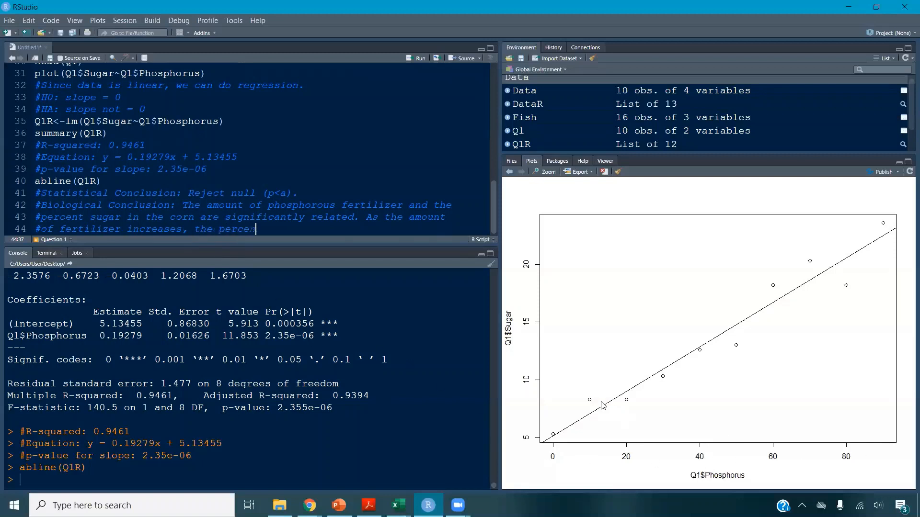
text(t sugar also increa)
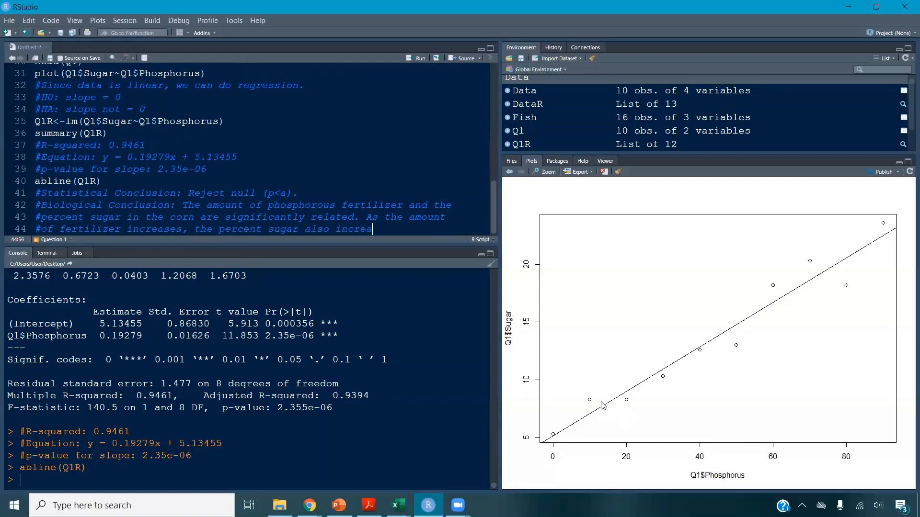
text(ses.)
double_click(151, 158)
click(410, 234)
key(Return)
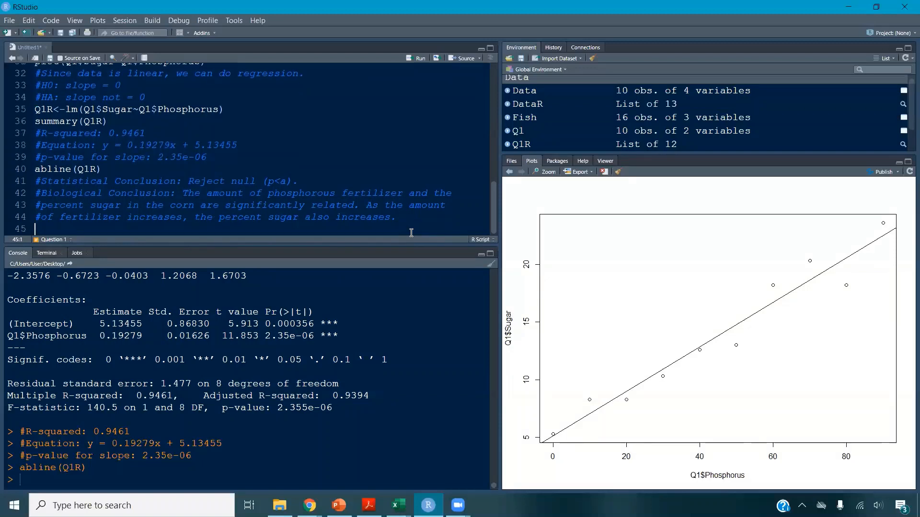
- Add the comment "#We can predict Y (percent sugar) if given X (phosphorous fertilizer)." below the biological conclusion
text(#We can pre)
text(dict X (p)
text(ercent suga)
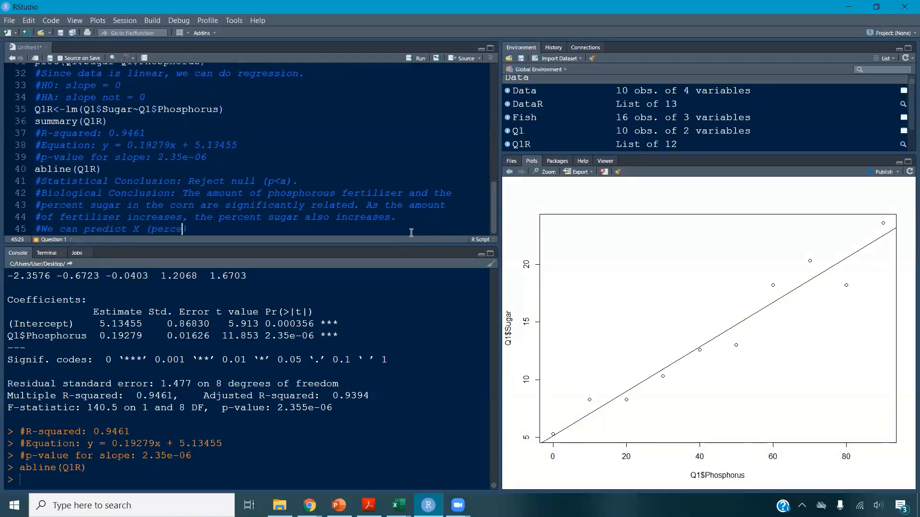
key(BackSpace)
key(BackSpace)
key(BackSpace)
key(BackSpace)
key(BackSpace)
key(BackSpace)
key(BackSpace)
key(BackSpace)
key(BackSpace)
key(BackSpace)
key(BackSpace)
key(BackSpace)
key(BackSpace)
key(BackSpace)
key(BackSpace)
text(Y()
key(BackSpace)
text((percent sugar)
text() if giv)
text(en X (p)
text(hosphr)
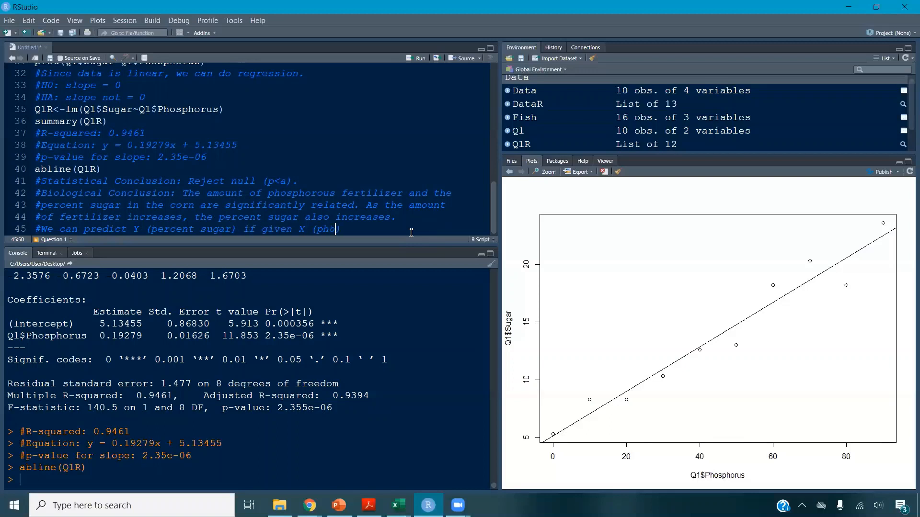
key(BackSpace)
text(orous fertilizer).)
- Leave a few blank lines and add the section heading comment "#####Question 2#####"
key(Return)
key(Return)
key(Return)
key(Return)
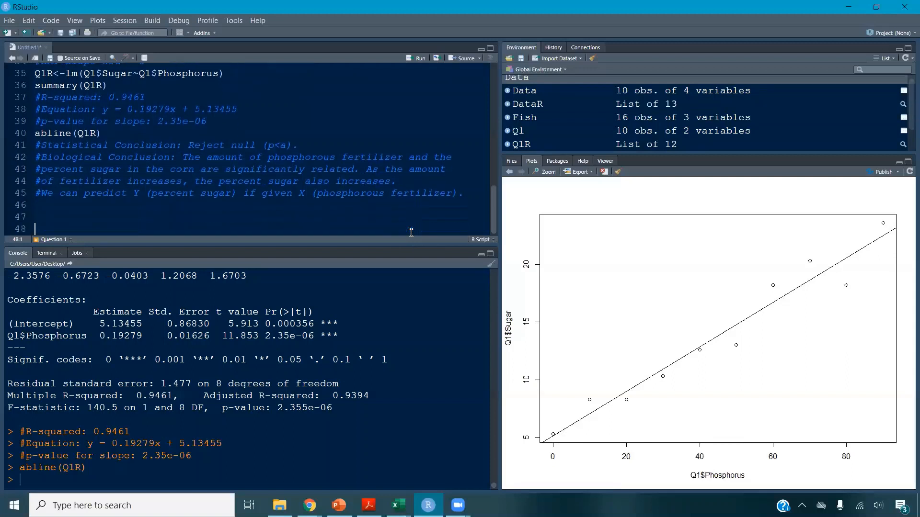
text(#####Q)
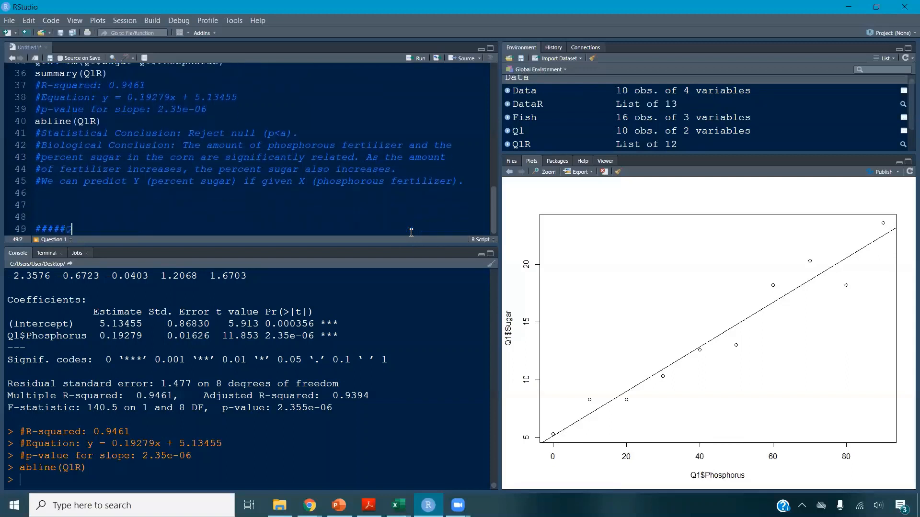
text(uestion 2#####)
- Switch to the lab manual PDF and read practice problem Q2 with its length and weight table
click(368, 505)
scroll(299, 363, down, 1)
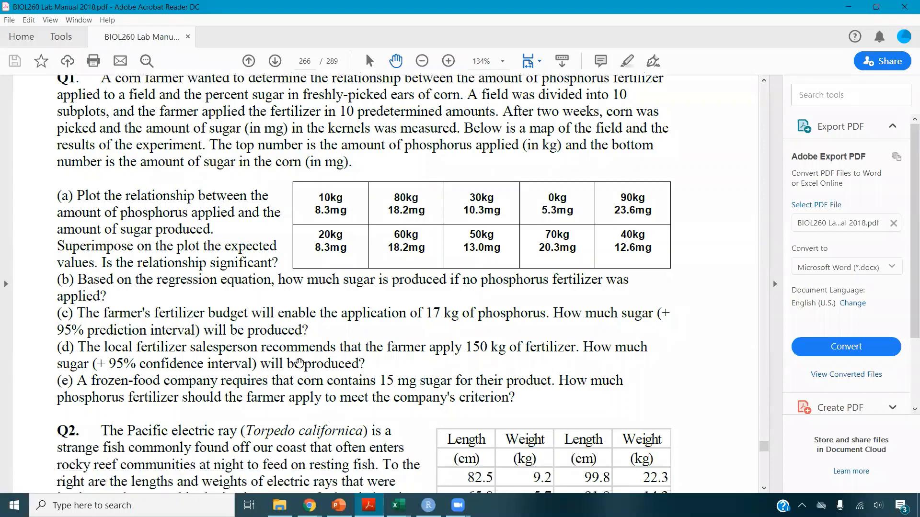
scroll(299, 363, down, 5)
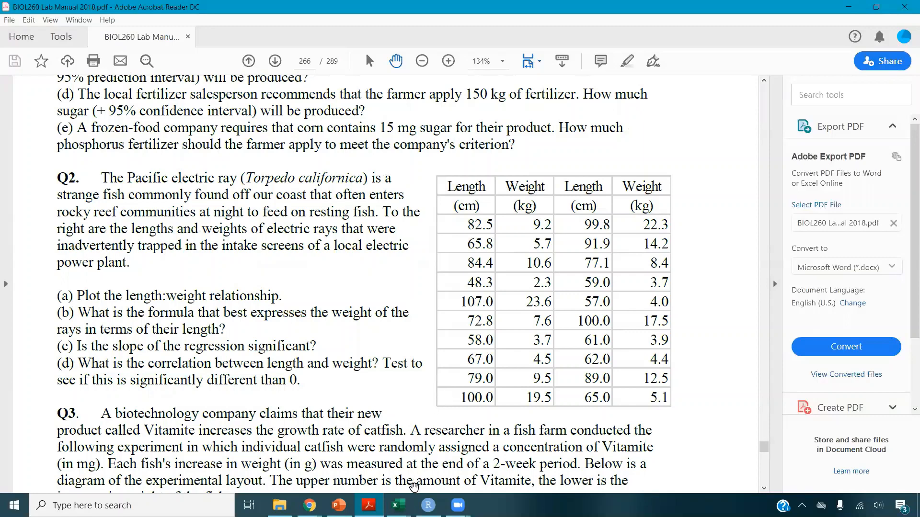
click(409, 504)
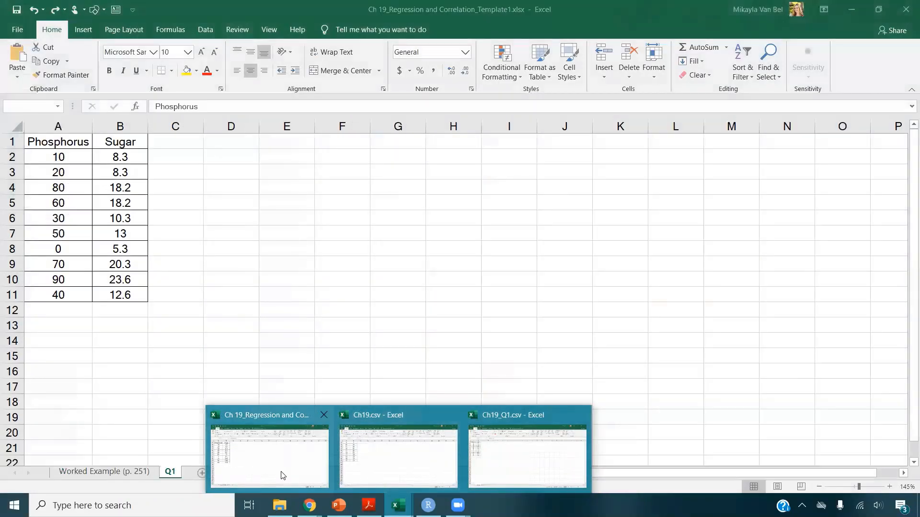
click(281, 474)
key(ctrl+a)
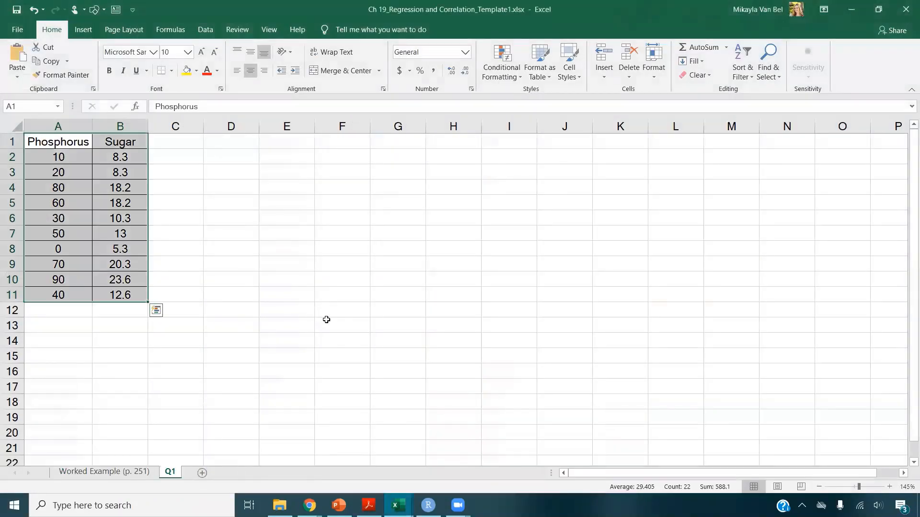
- Switch to File Explorer and copy Q2.csv from the Downloads folder to the Desktop
click(280, 505)
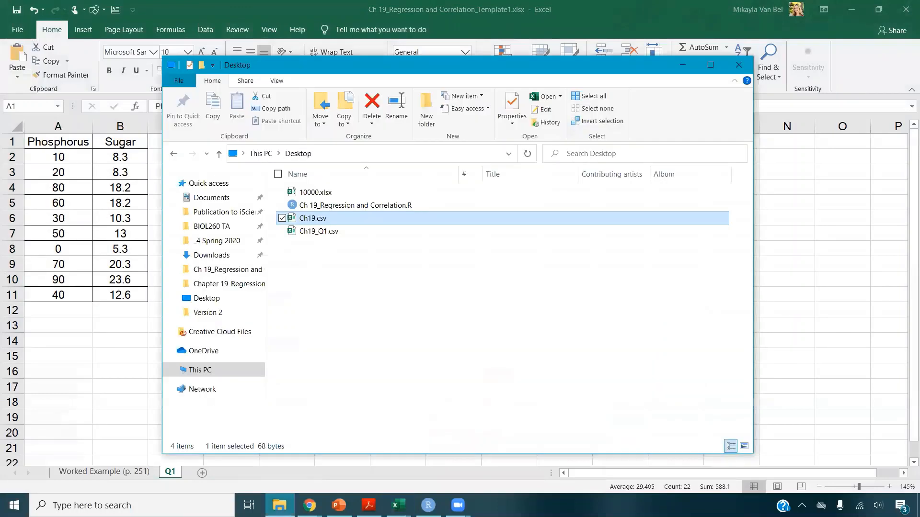
click(330, 256)
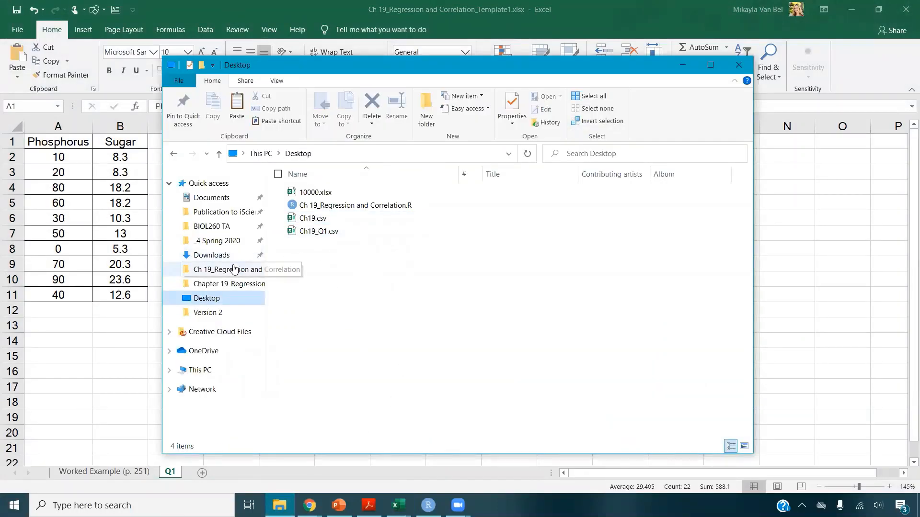
click(211, 255)
click(328, 197)
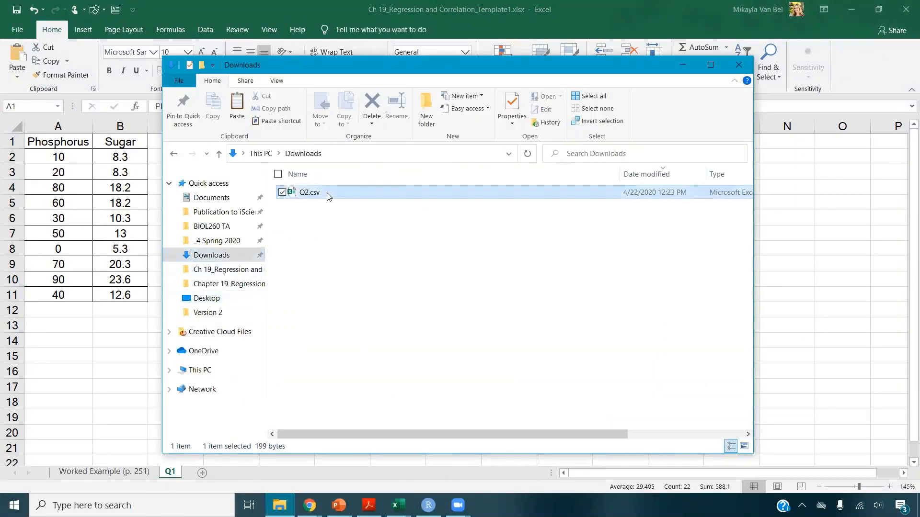
click(174, 156)
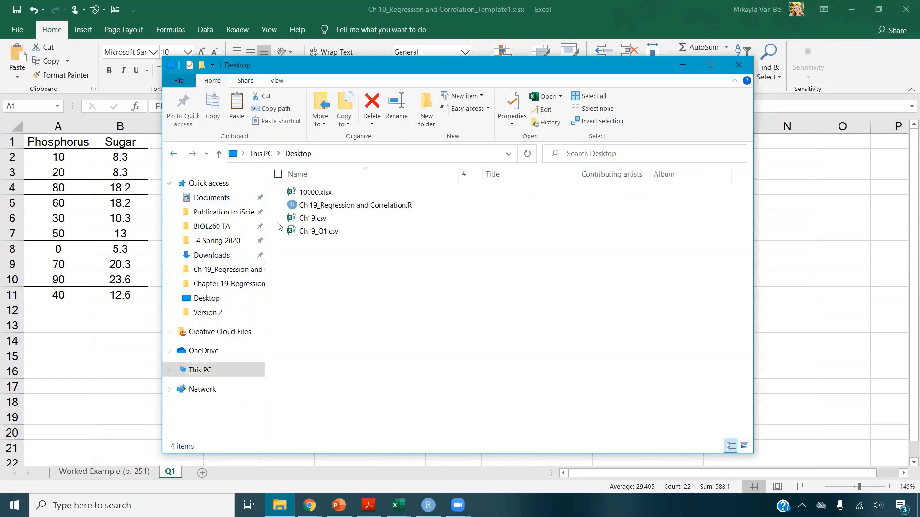
key(ctrl+v)
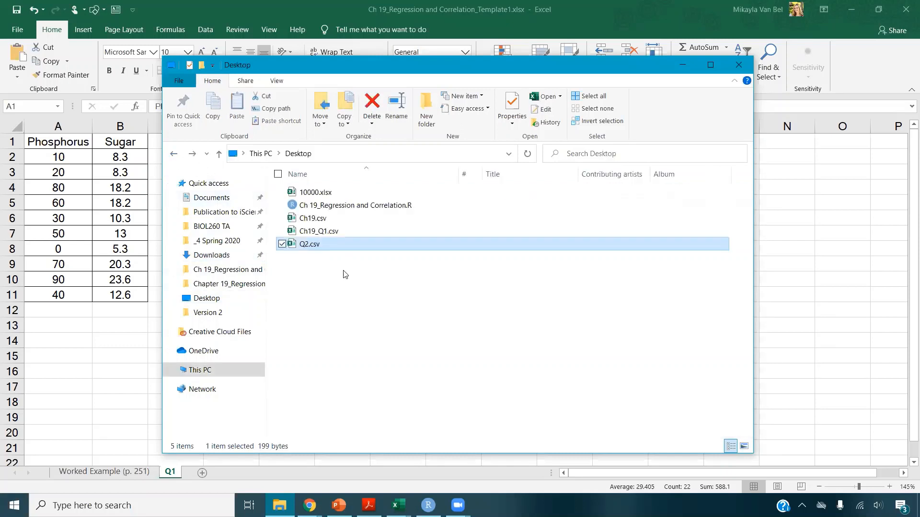
- Rename the Q2.csv file on the Desktop as Ch19_Q2.csv
click(307, 245)
click(301, 245)
text(Ch19_)
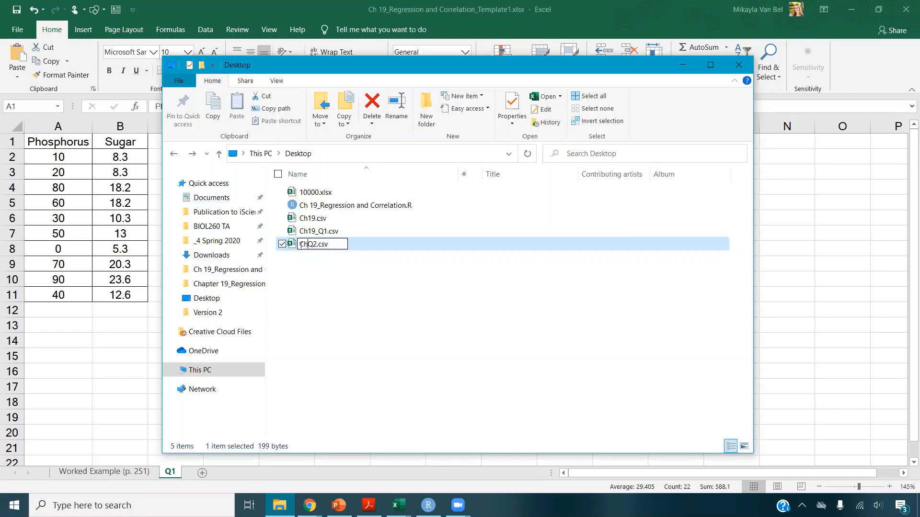
key(Return)
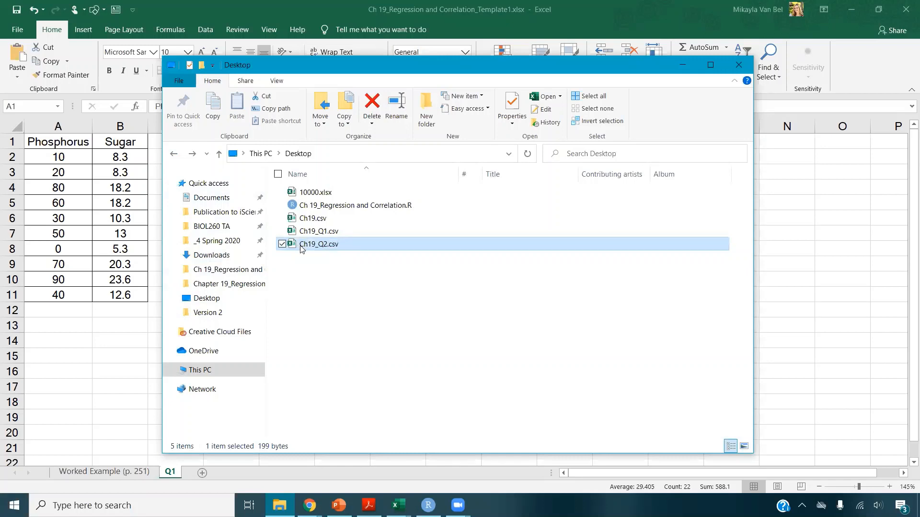
- Open Ch19_Q2.csv in Excel and compare its Length and Weight columns with the Q2 table in the lab manual PDF
double_click(300, 245)
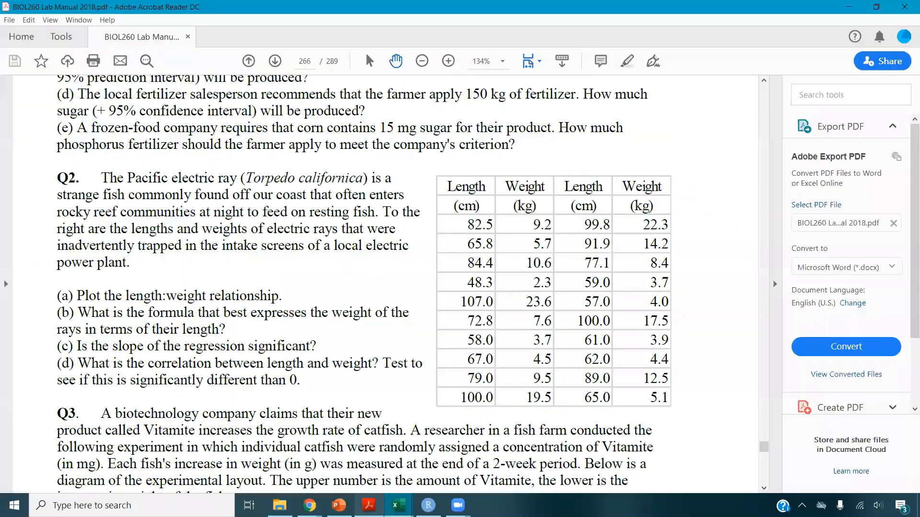
click(369, 506)
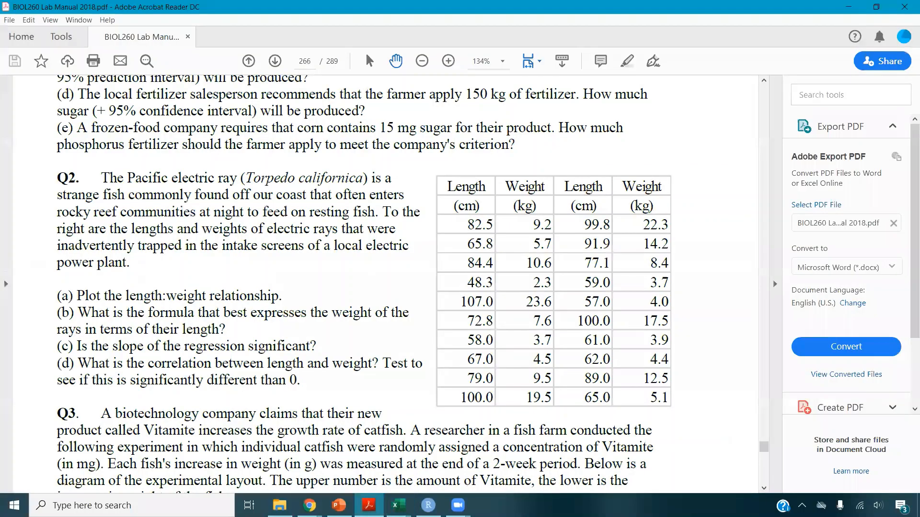
click(398, 505)
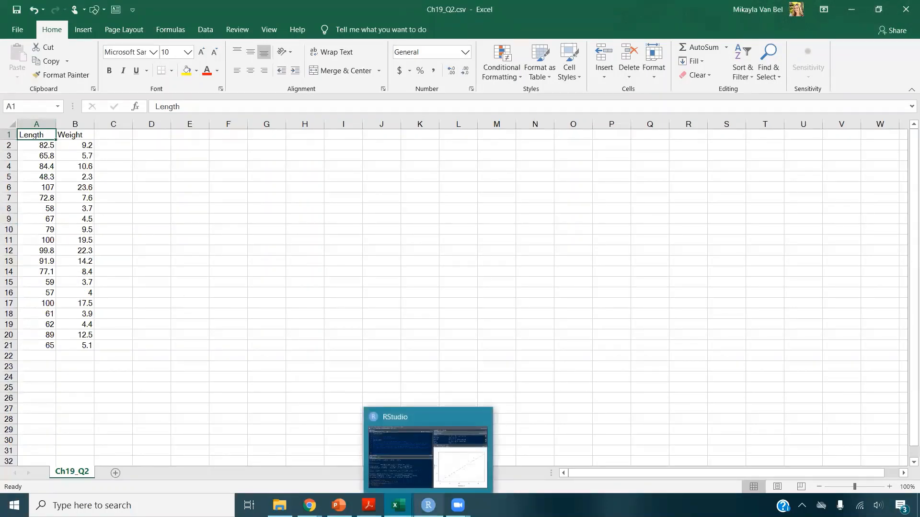
- Switch to RStudio, load Ch19_Q2.csv with header=T into Q2 below the Question 2 heading, and preview it with head(Q2)
click(428, 505)
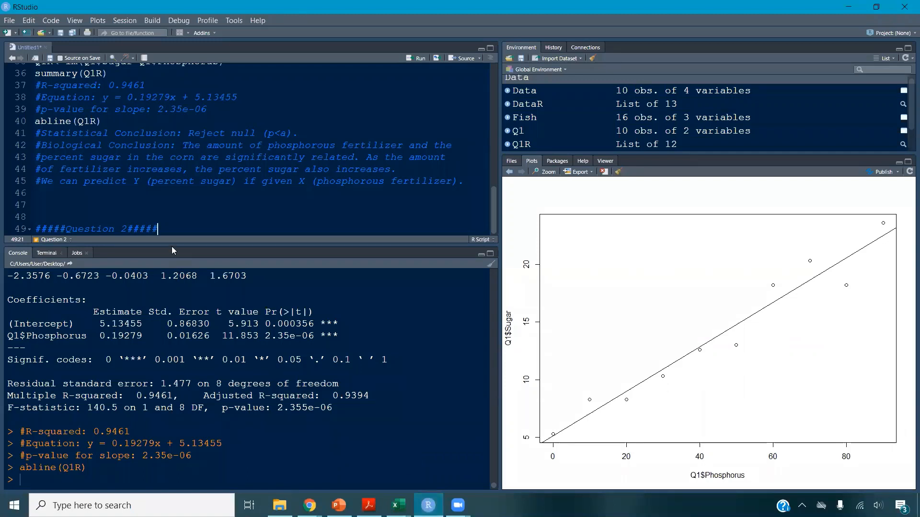
key(Return)
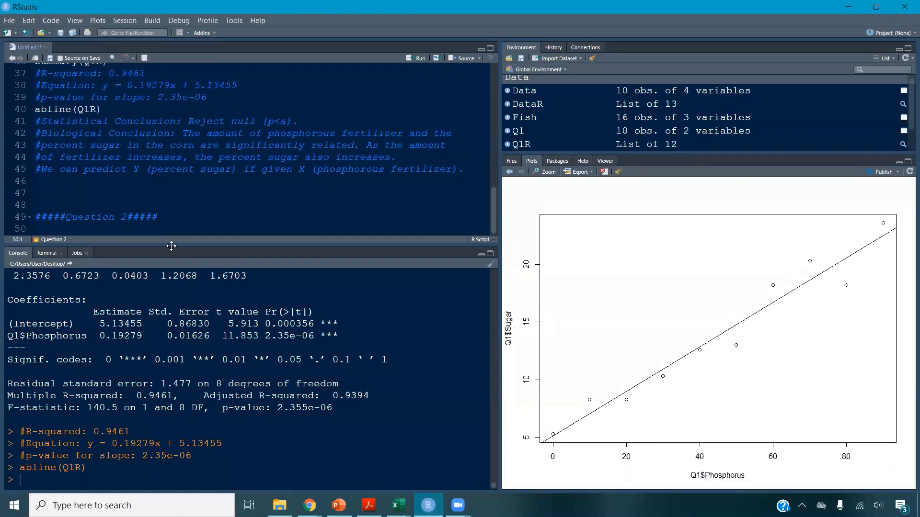
text(Q2<-read.)
key(Tab)
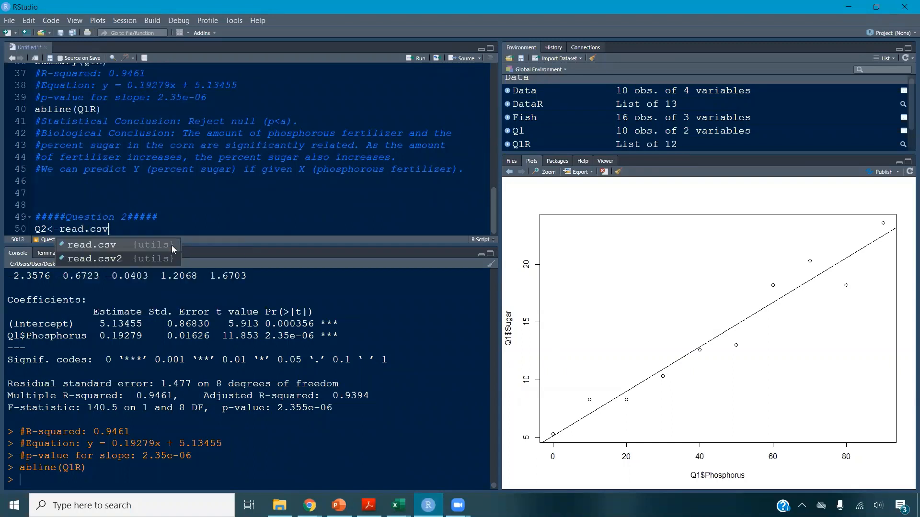
text("Ch)
key(Tab)
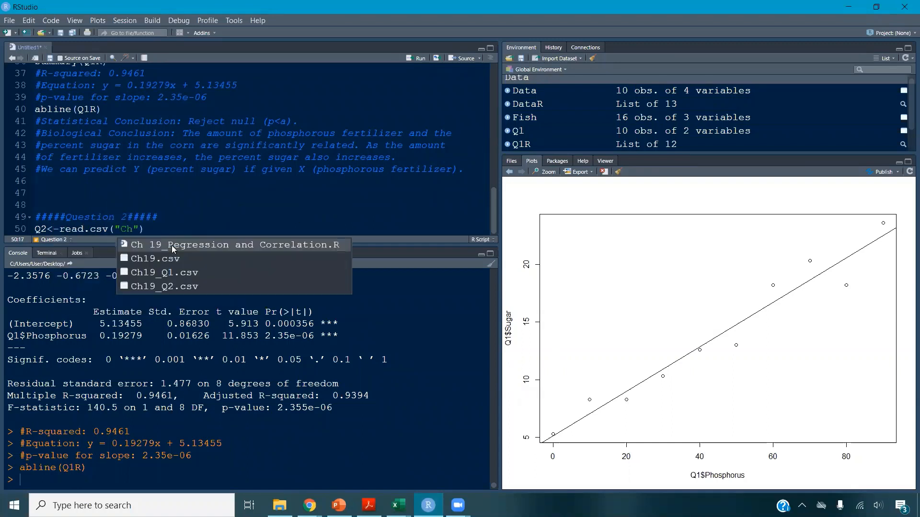
key(Down)
key(Down)
key(Down)
key(Return)
key(Right)
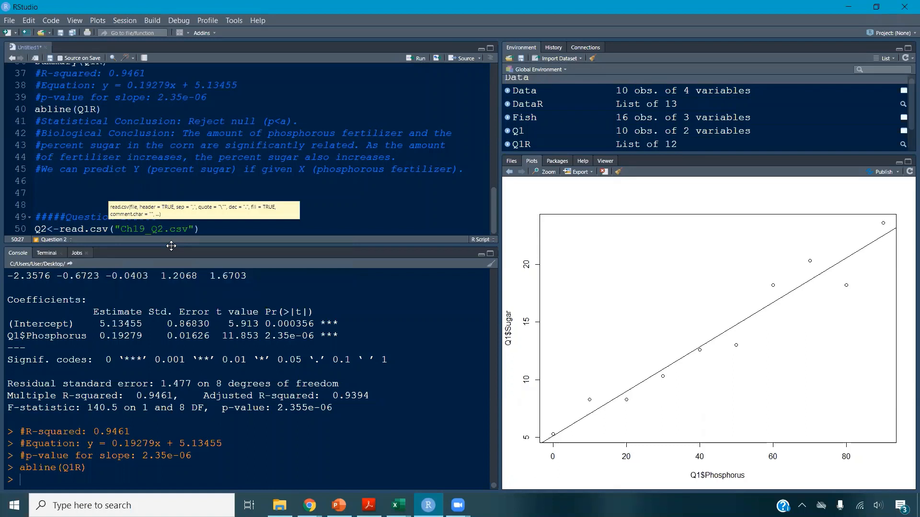
text(, header=T)
key(ctrl+Return)
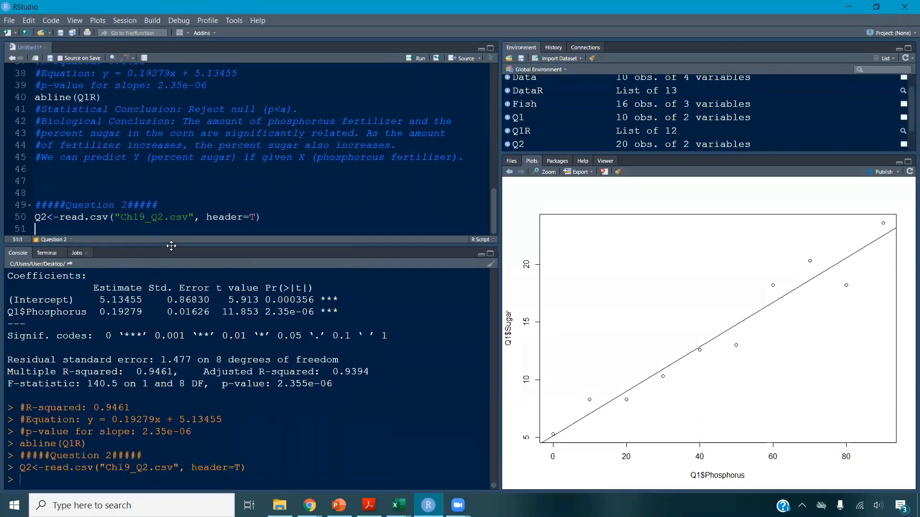
text(head(Q2)
key(ctrl+Return)
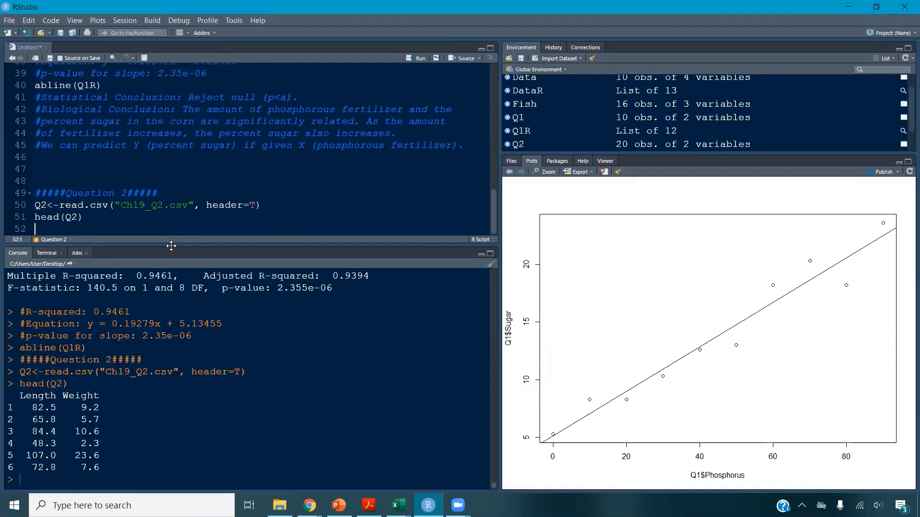
- Add and run a script line plotting Q2$Length~Q2$Weight
text(plot(Q2)
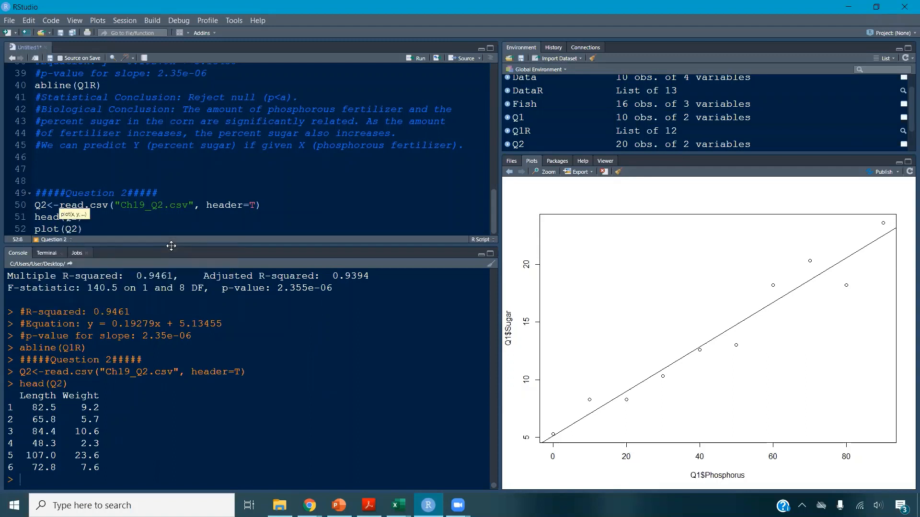
text($)
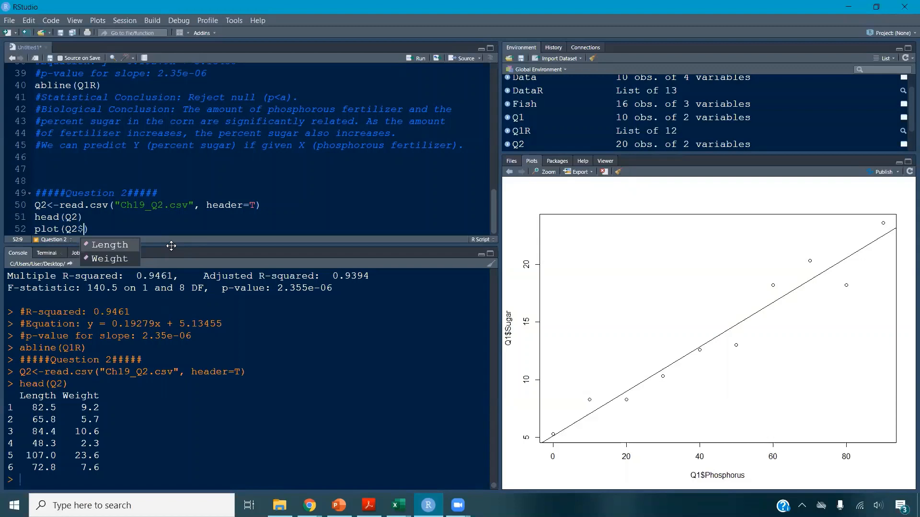
click(124, 243)
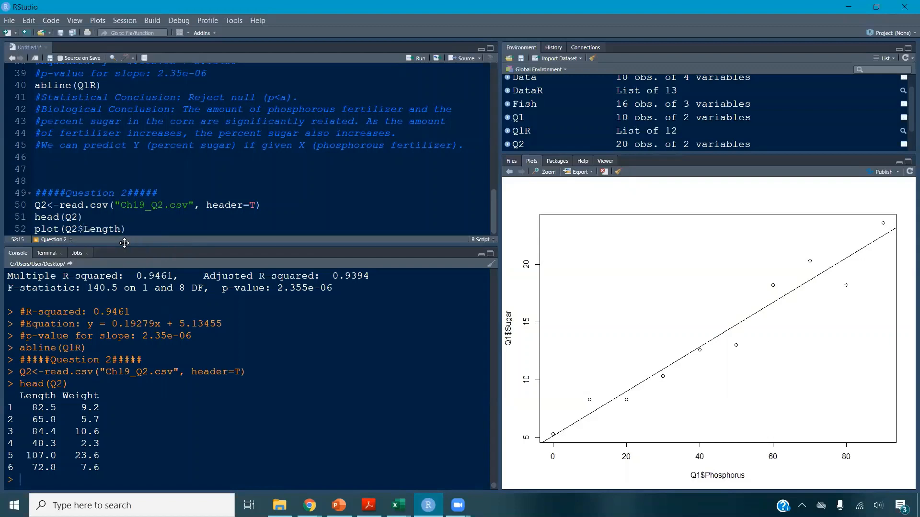
text(~)
text(Q2$W)
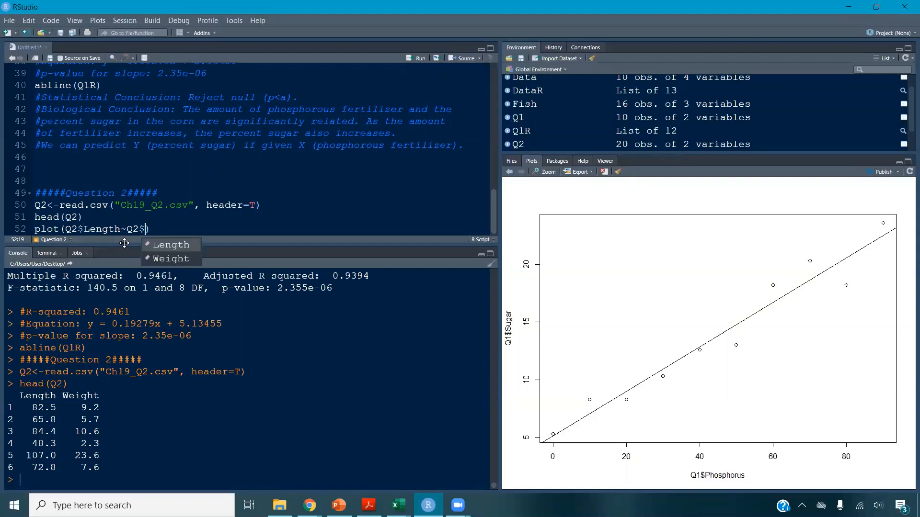
key(Tab)
key(ctrl+Return)
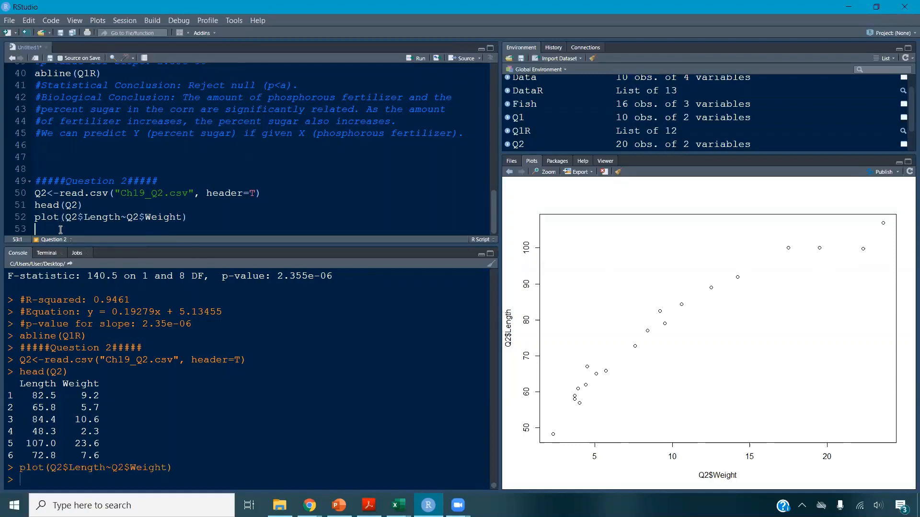
- Add and run Q2$LogWeight<-log10(Q2$Weight), then rerun head(Q2) to check the new column
text(Q2$)
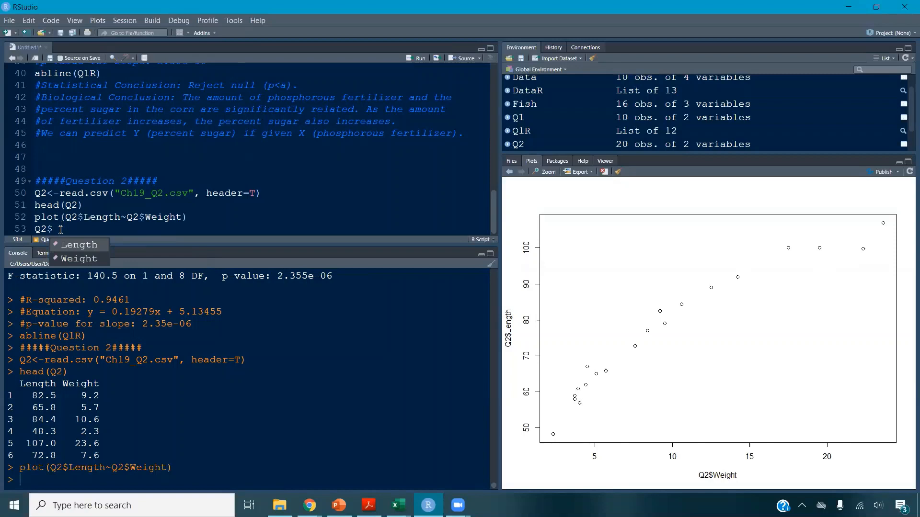
text(LegW)
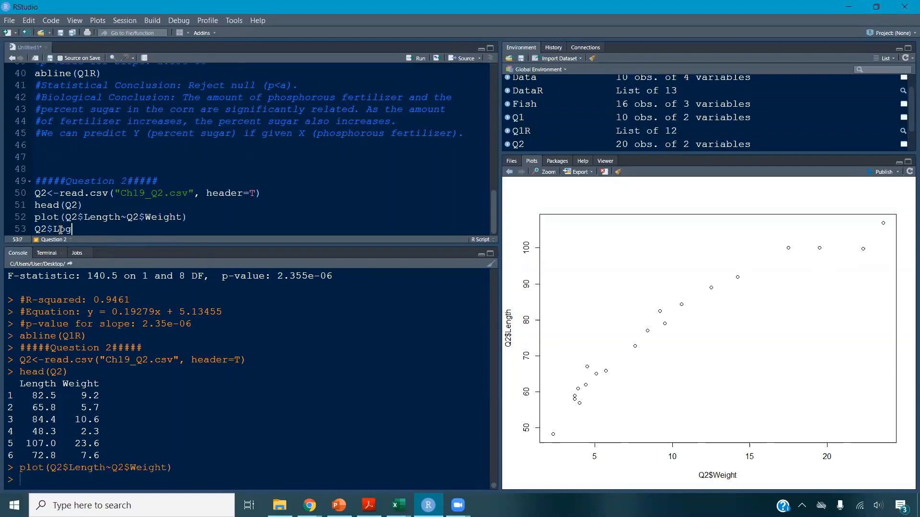
text(eight)
text(<-o)
text(og10()
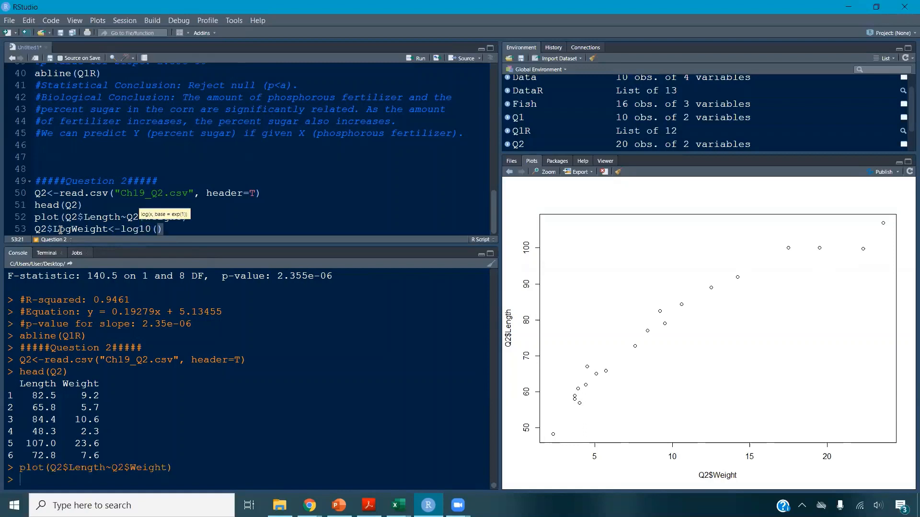
text(Q2$Weight)
key(ctrl+Return)
click(47, 194)
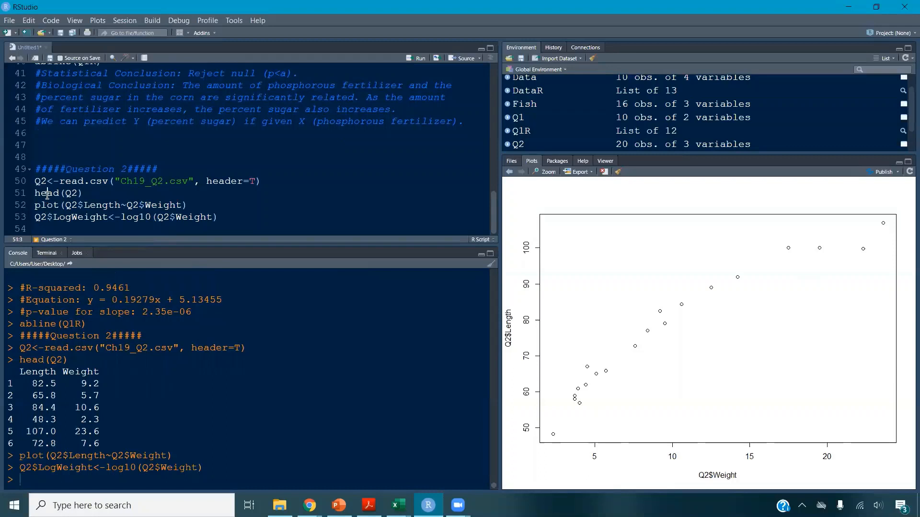
key(ctrl+Return)
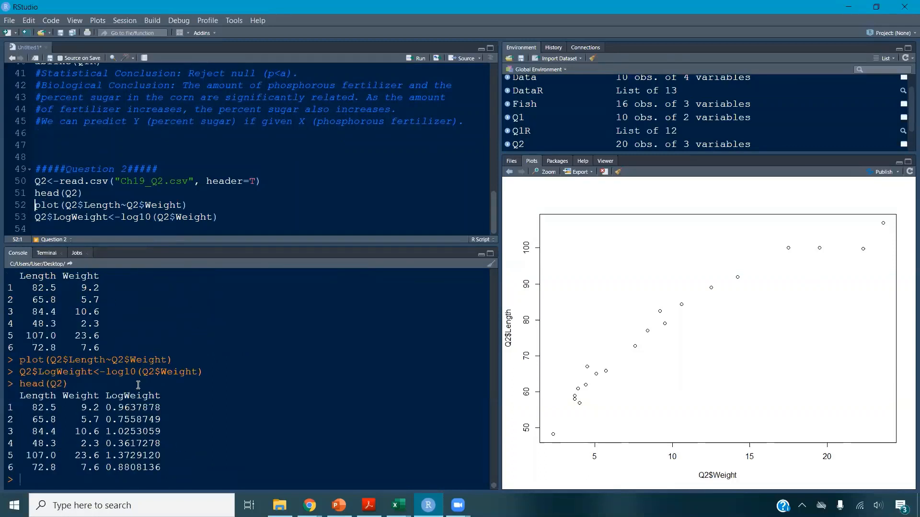
- Duplicate the Length and Weight plot line at the end of the script, change it to plot(Q2$Length~Q2$LogWeight), and run it
triple_click(53, 209)
key(ctrl+c)
click(58, 229)
key(ctrl+v)
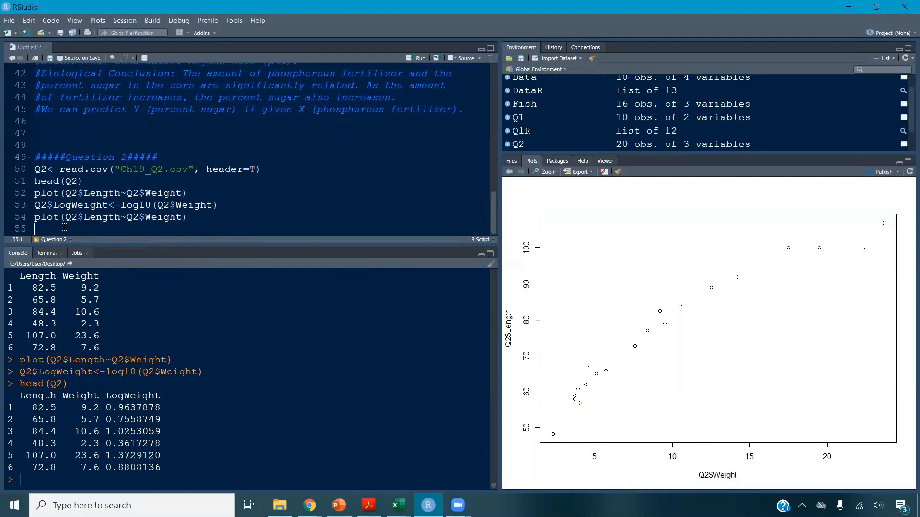
click(148, 217)
text(Log)
key(ctrl+Return)
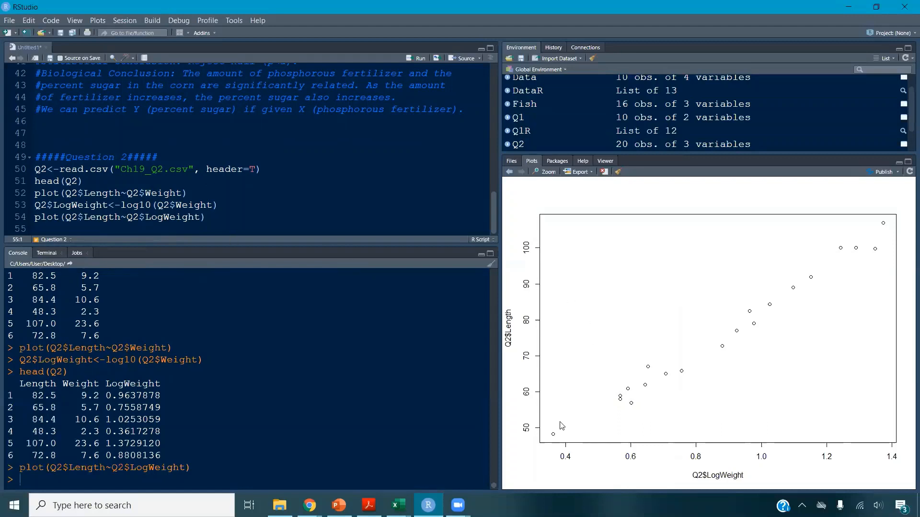
- Compare the linearity of the Length plots against raw Weight and against LogWeight
click(511, 173)
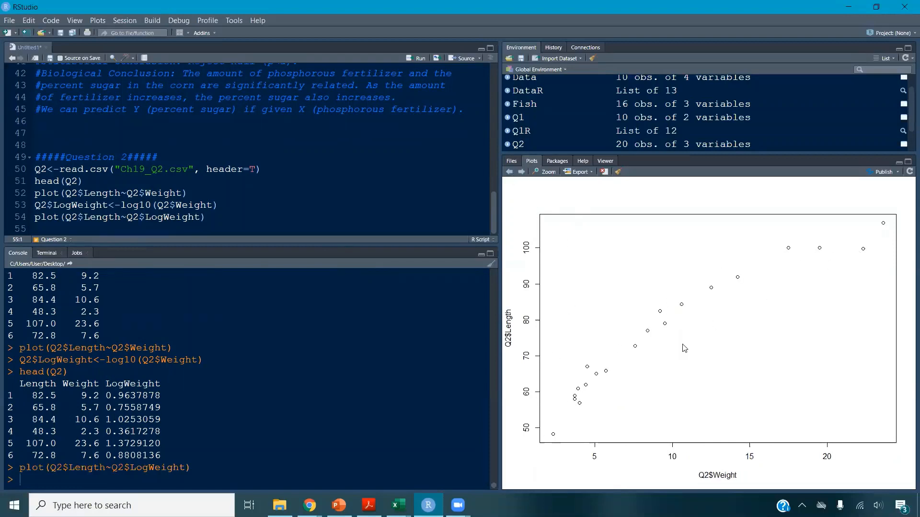
click(521, 171)
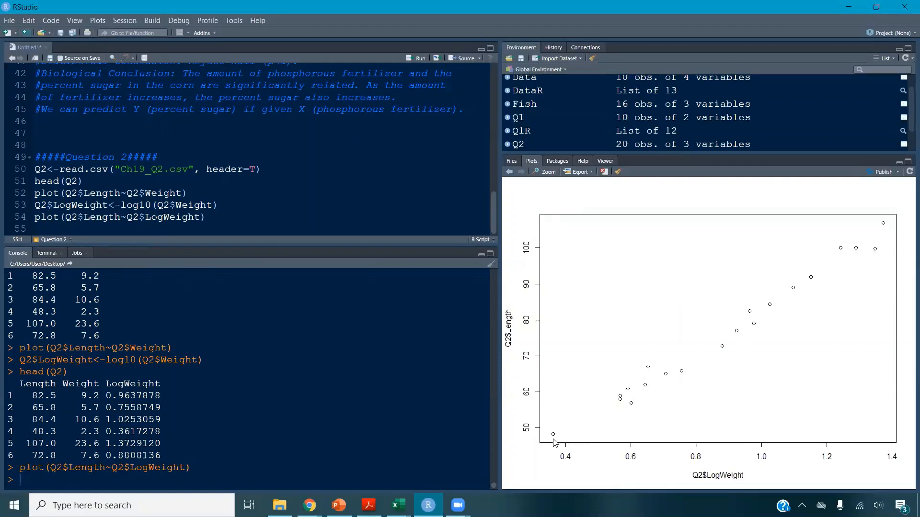
click(509, 171)
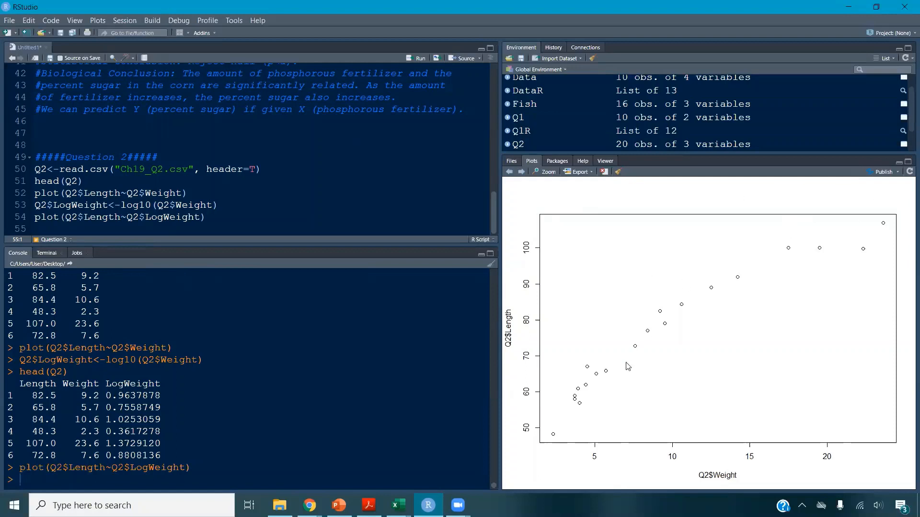
click(521, 172)
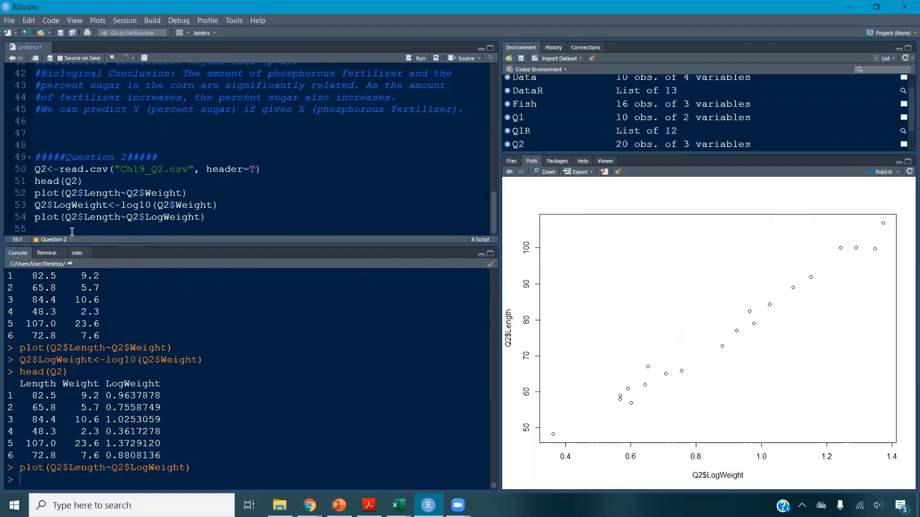
- Add and run cor.test(Q2$Length, Q2$LogWeight), and highlight the correlation estimate in the console output
text(cor.test()
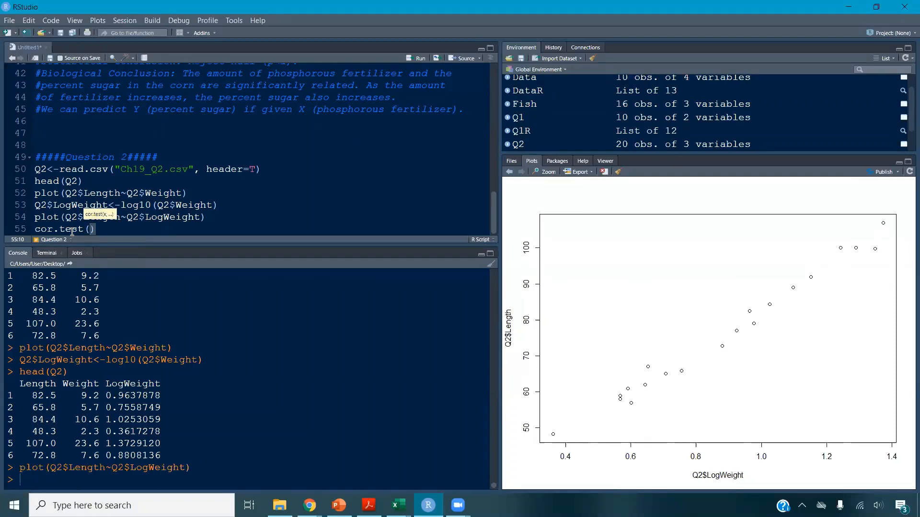
text(Q2$L)
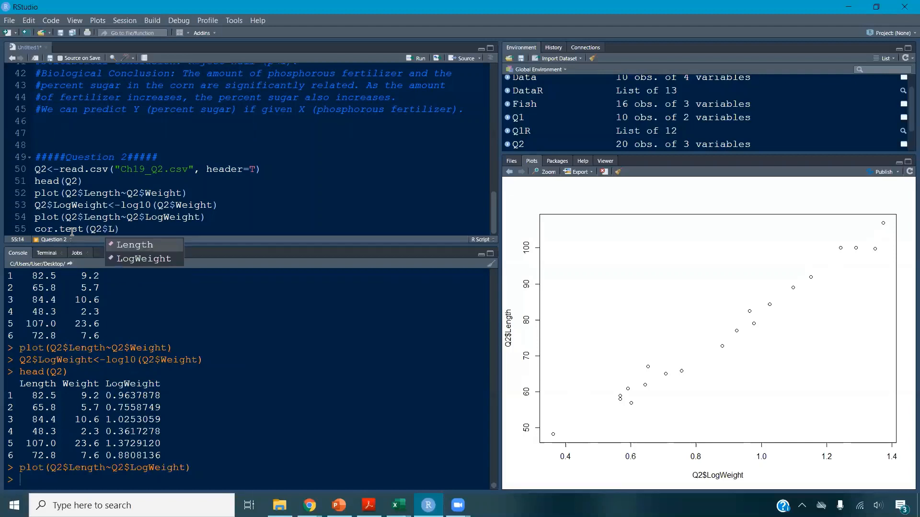
key(Down)
key(Up)
key(Return)
text(, )
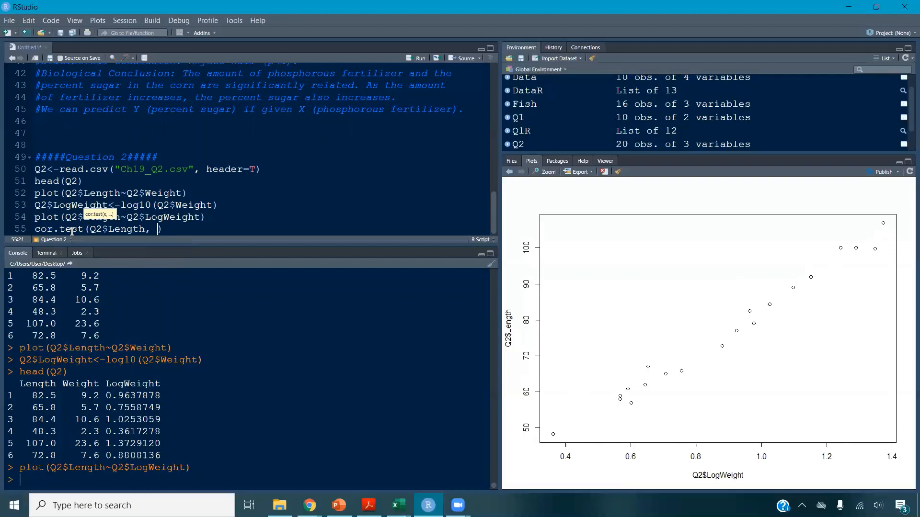
text(Q2$)
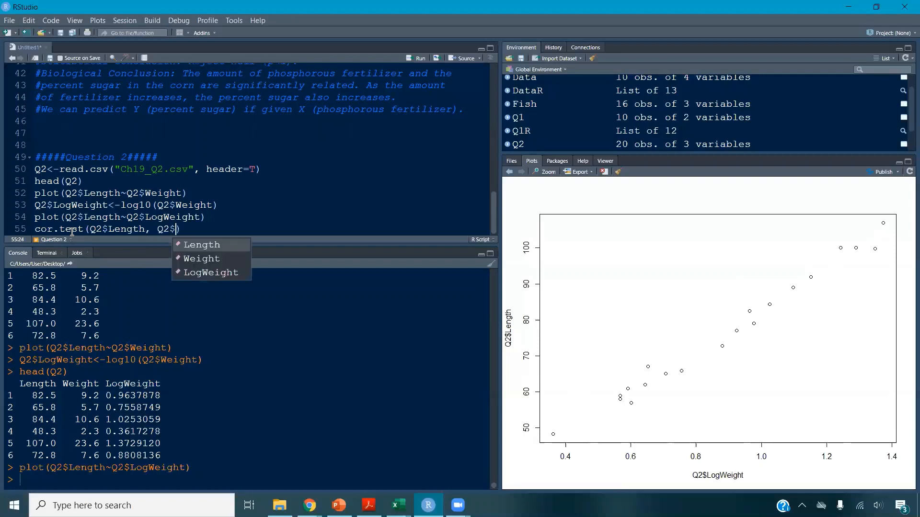
text(Log)
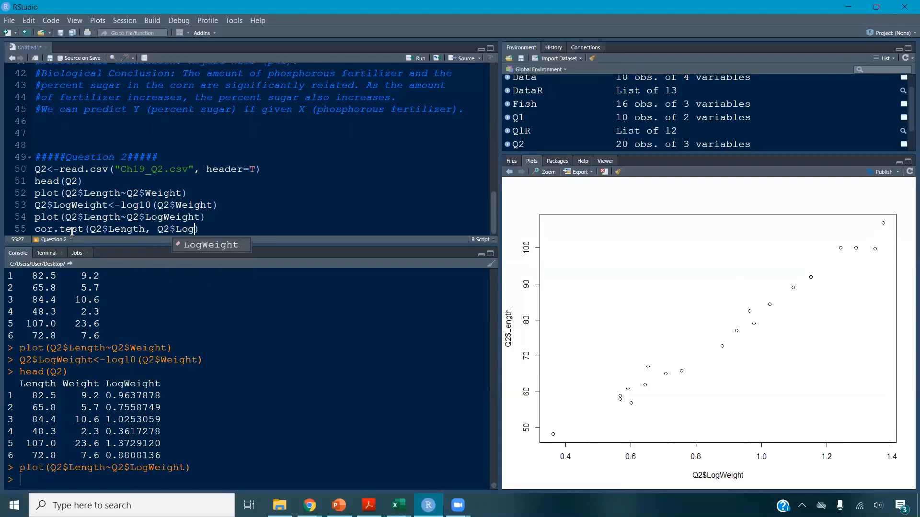
key(Return)
key(ctrl+Return)
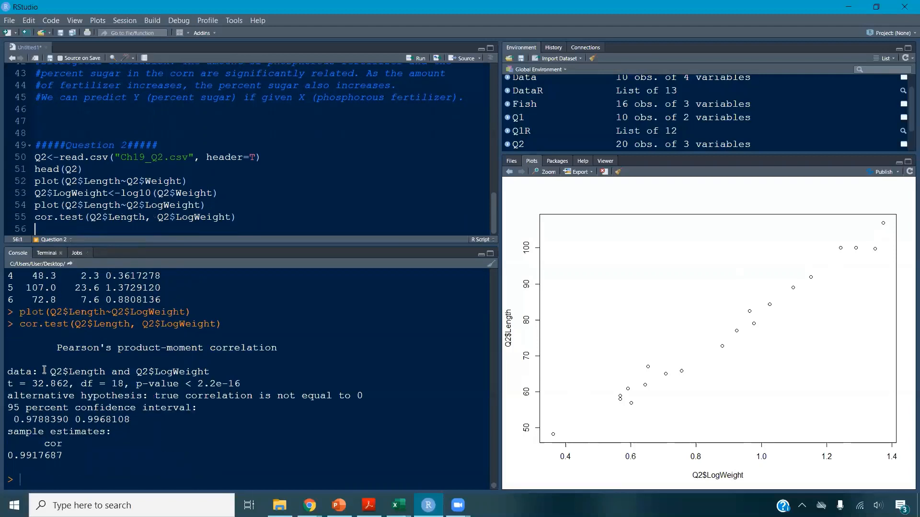
drag(10, 456, 60, 457)
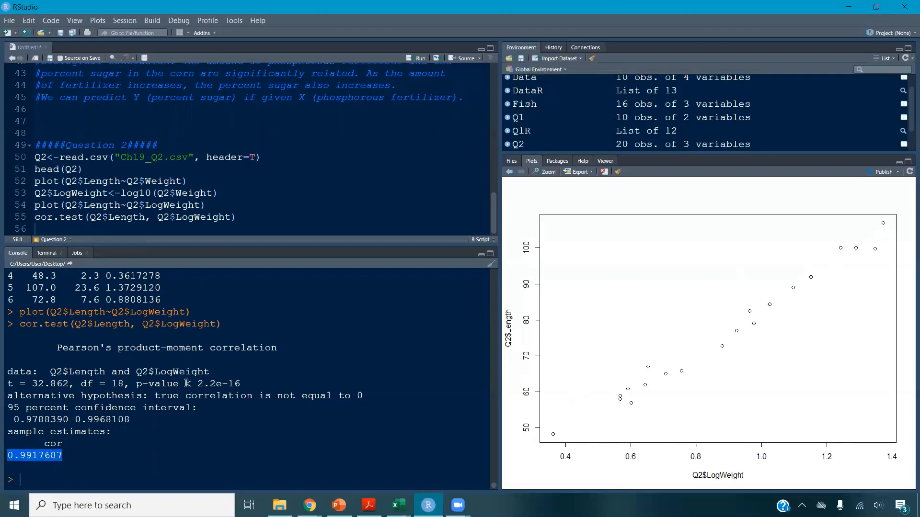
- Highlight the p-value in the correlation test output and clear the highlight after reading it
drag(139, 385, 242, 387)
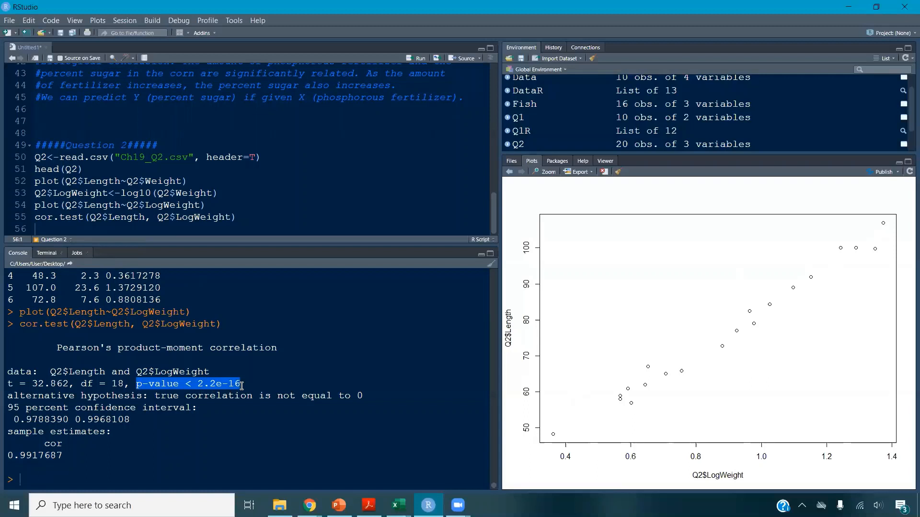
drag(242, 387, 187, 389)
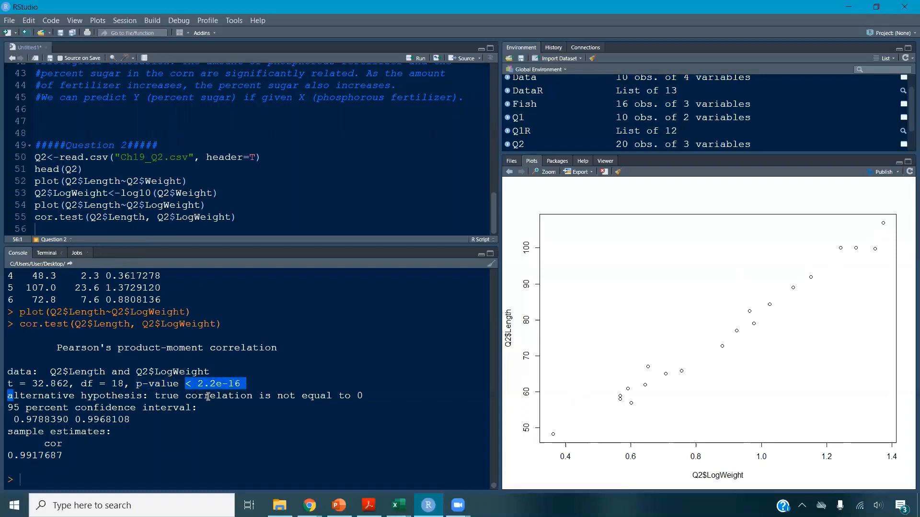
click(183, 383)
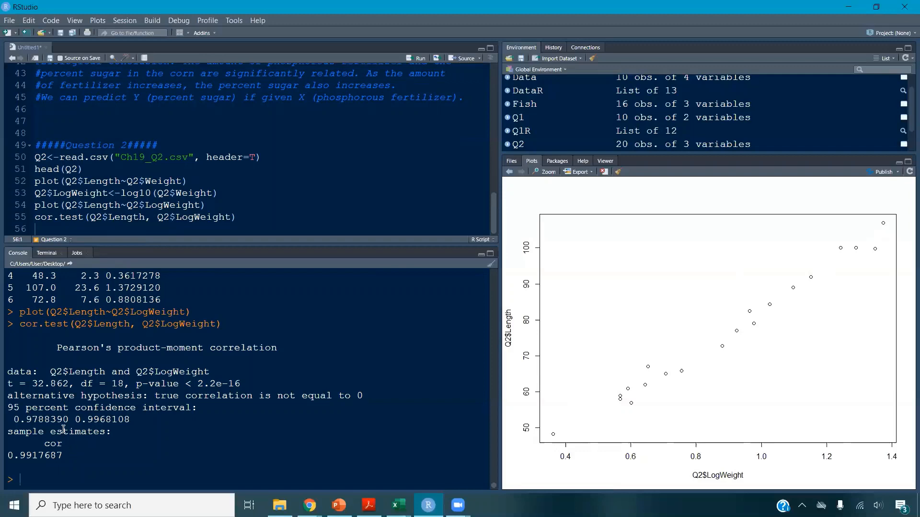
- Save the script to the Desktop as Ch 19_Regression and Correlation.R, replacing the existing file
click(9, 20)
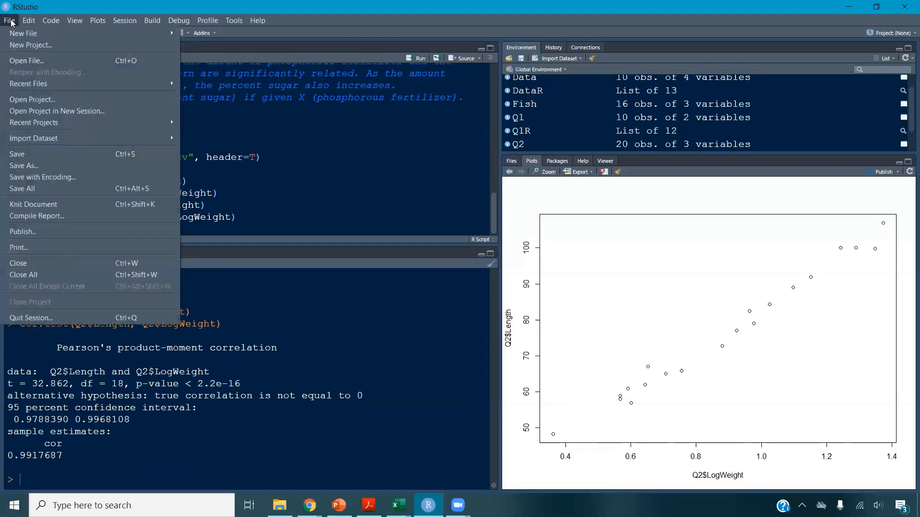
click(29, 153)
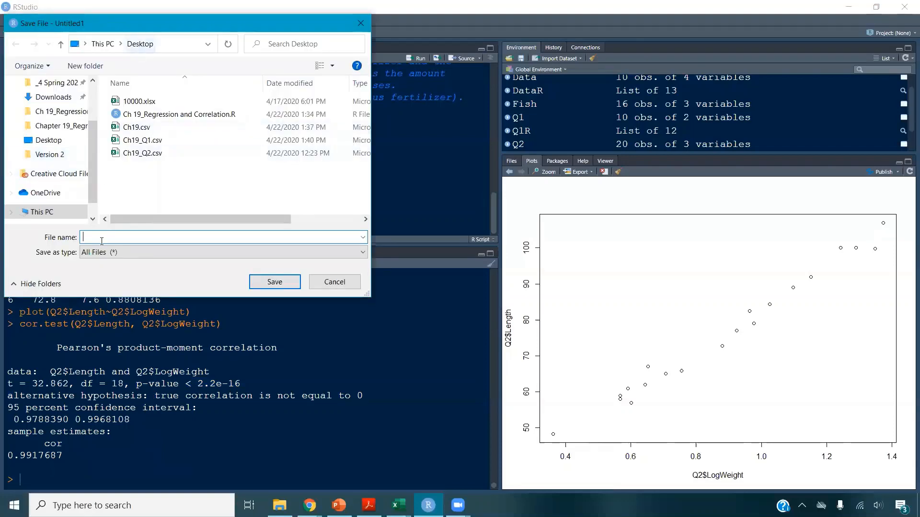
text(Ch 19_R)
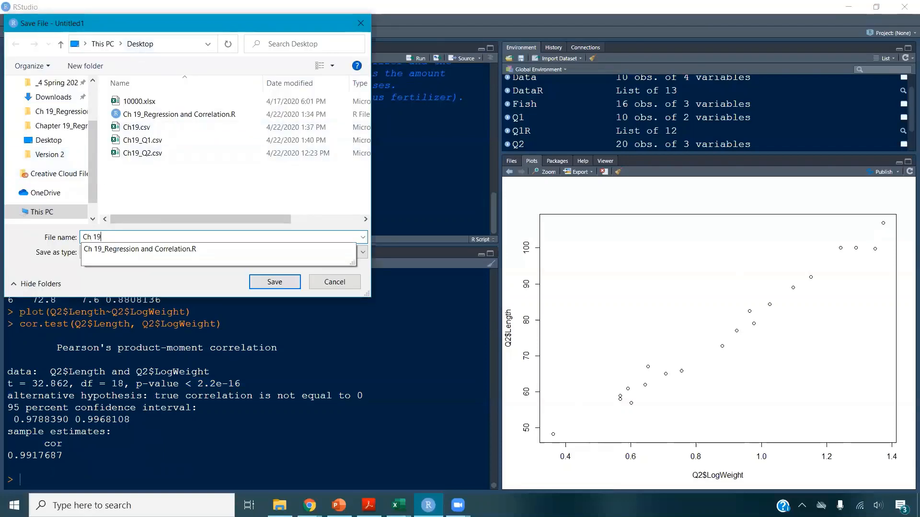
click(168, 250)
click(269, 282)
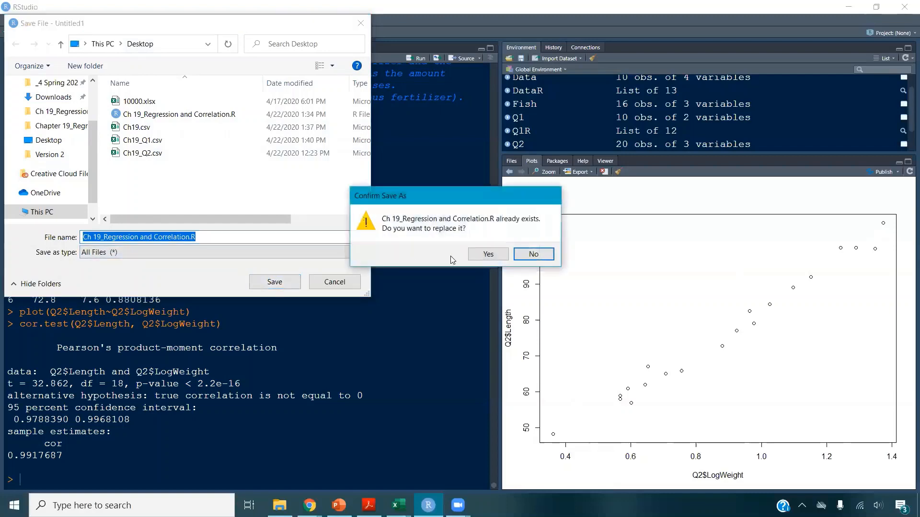
click(486, 256)
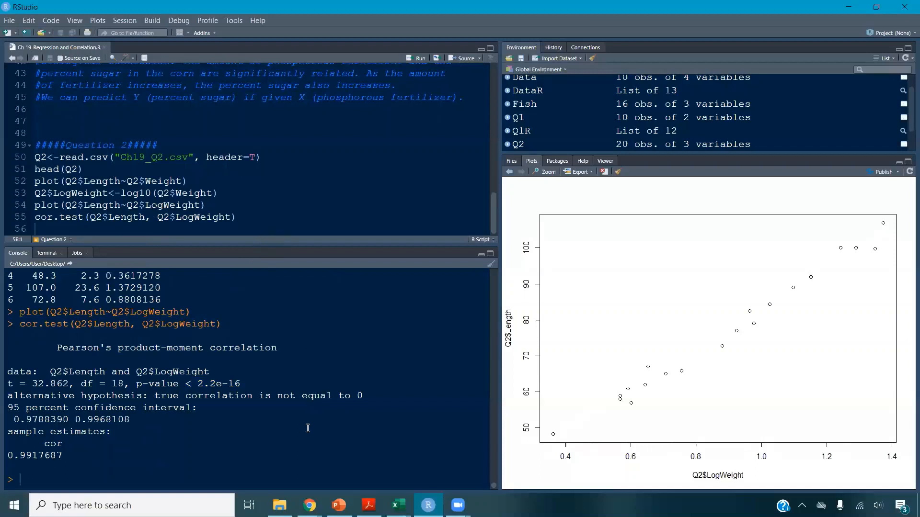
- Check the saved R script and the three Ch19 CSV files in the Desktop folder, and return to the script in RStudio
click(279, 505)
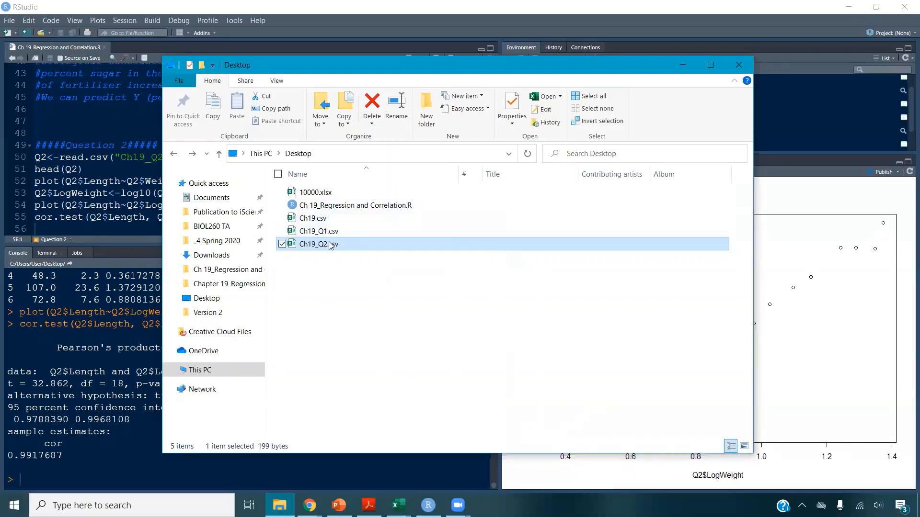
click(345, 207)
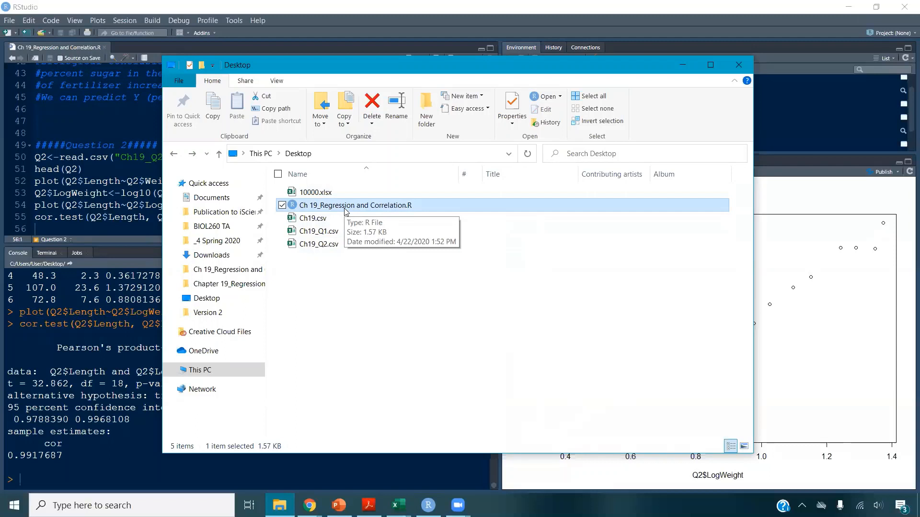
drag(334, 265, 341, 206)
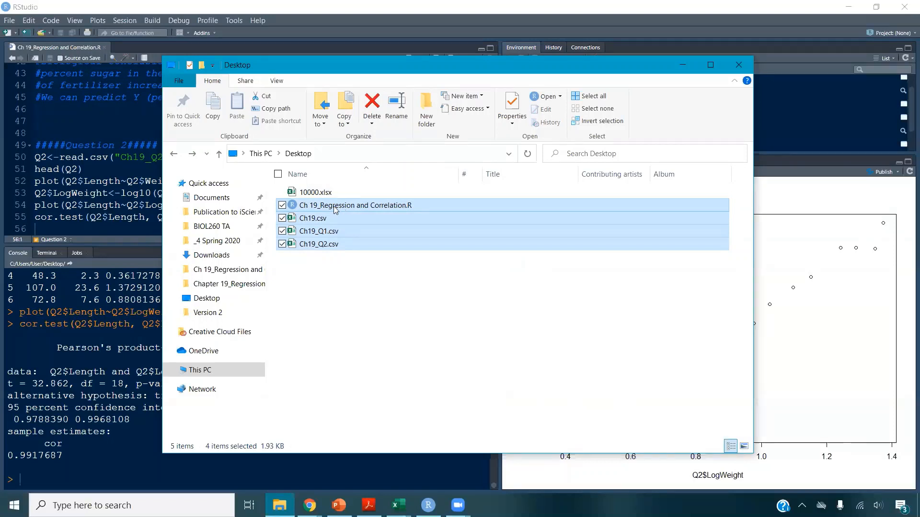
click(90, 233)
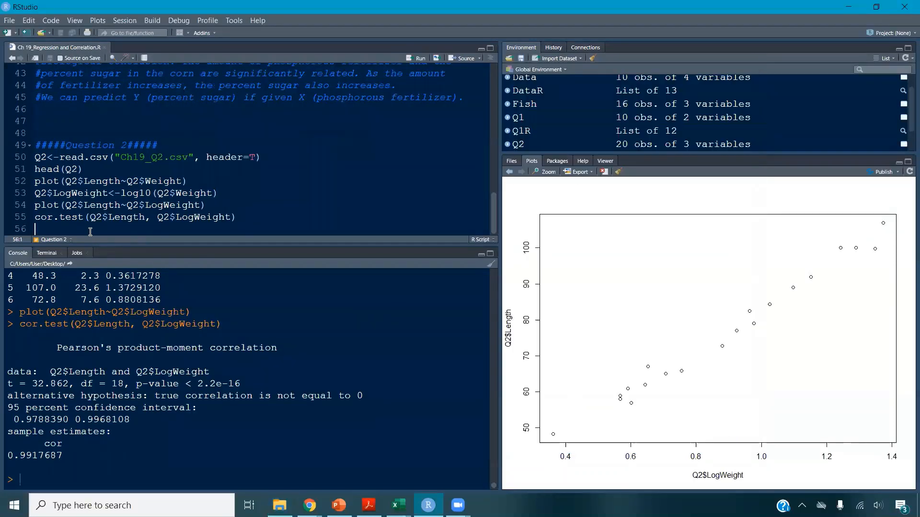